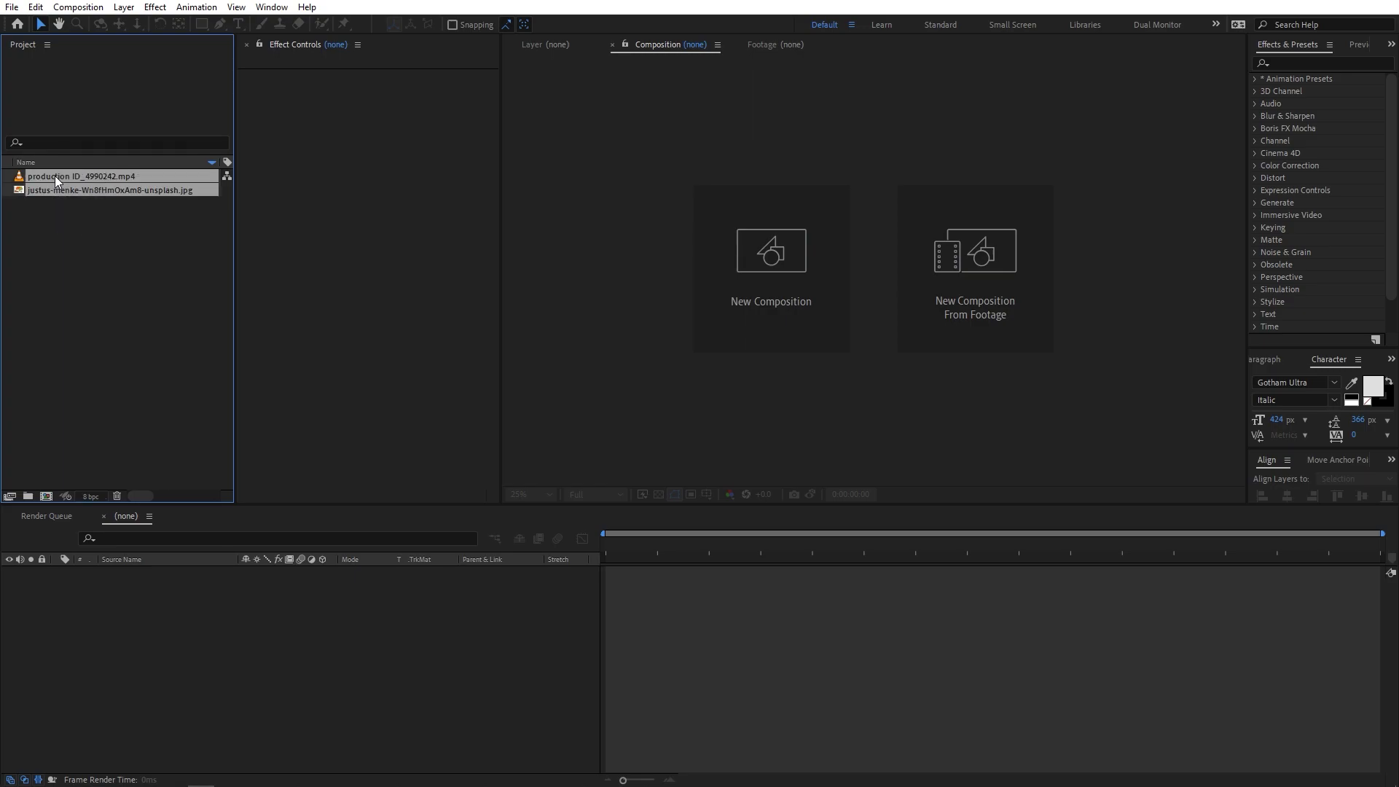
left_click(100, 249)
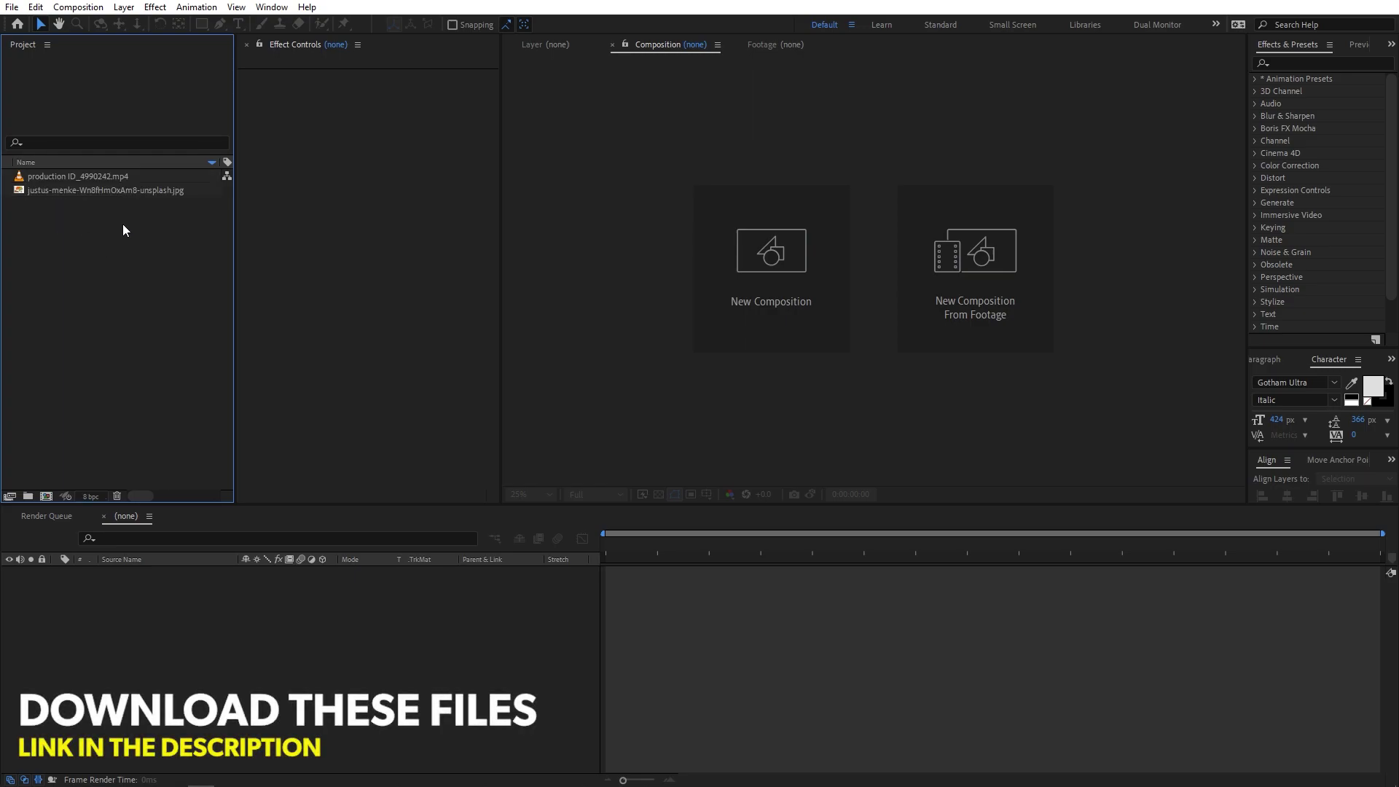
left_click_drag(123, 226, 28, 181)
left_click(157, 274)
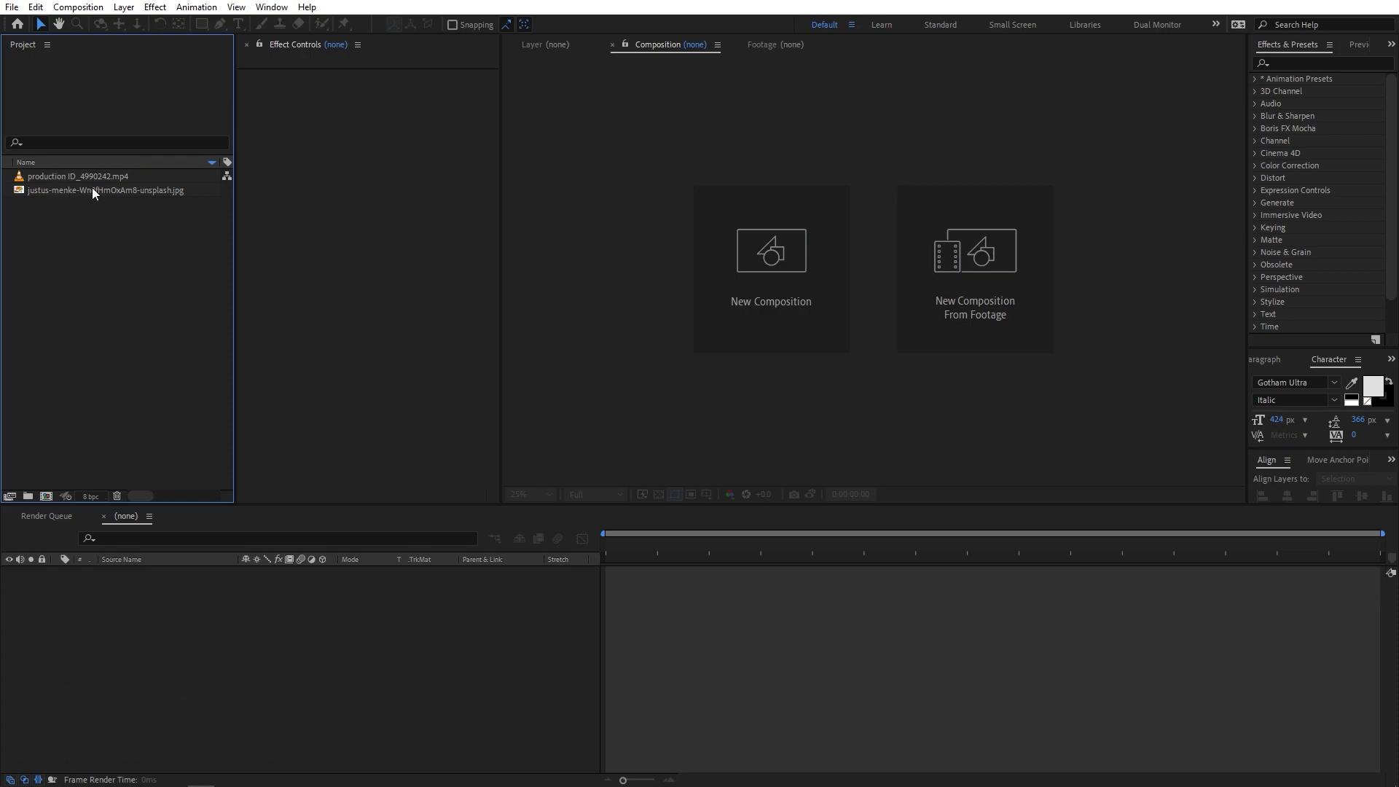
Create a new composition named Text at 1920 x 1080, 30 fps and 30 seconds long.
left_click(78, 7)
left_click(89, 27)
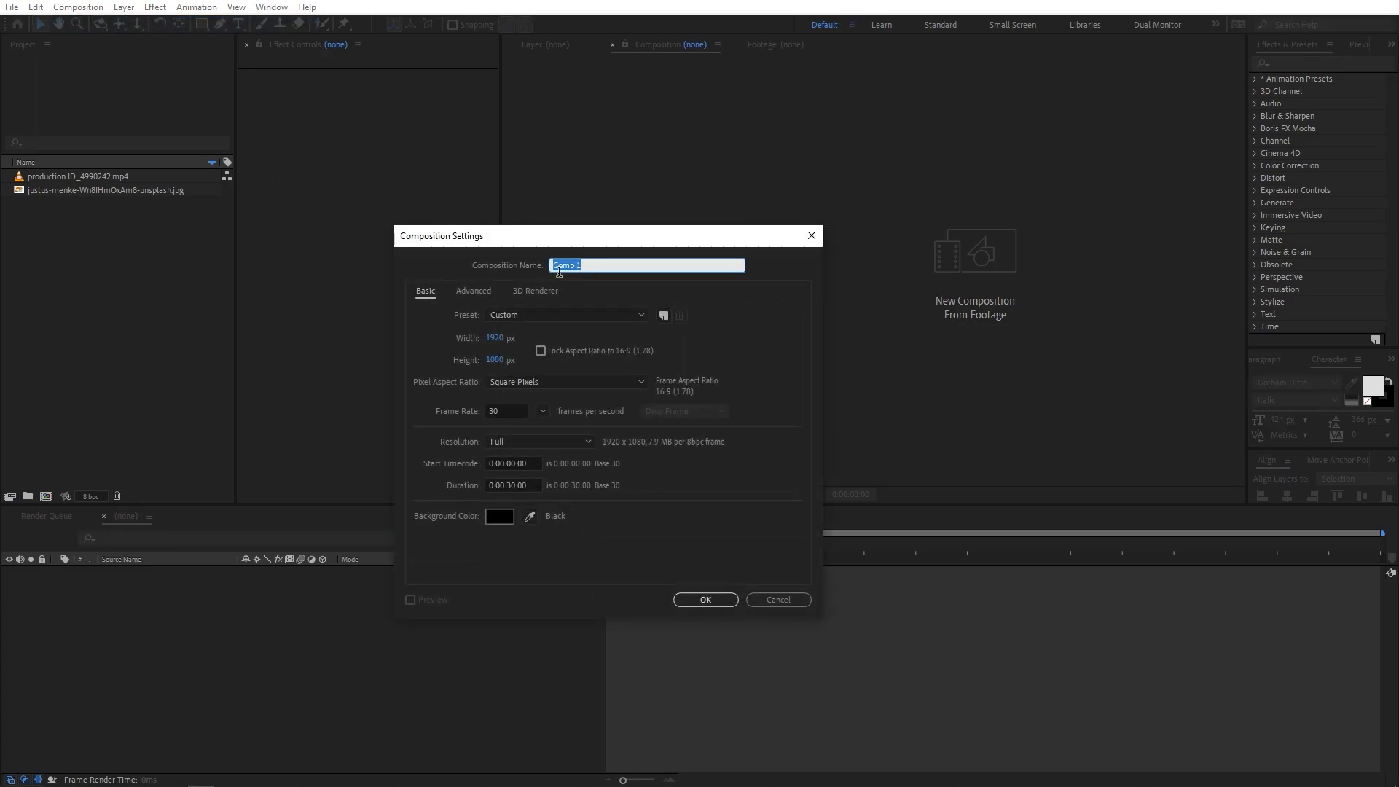
type("Text")
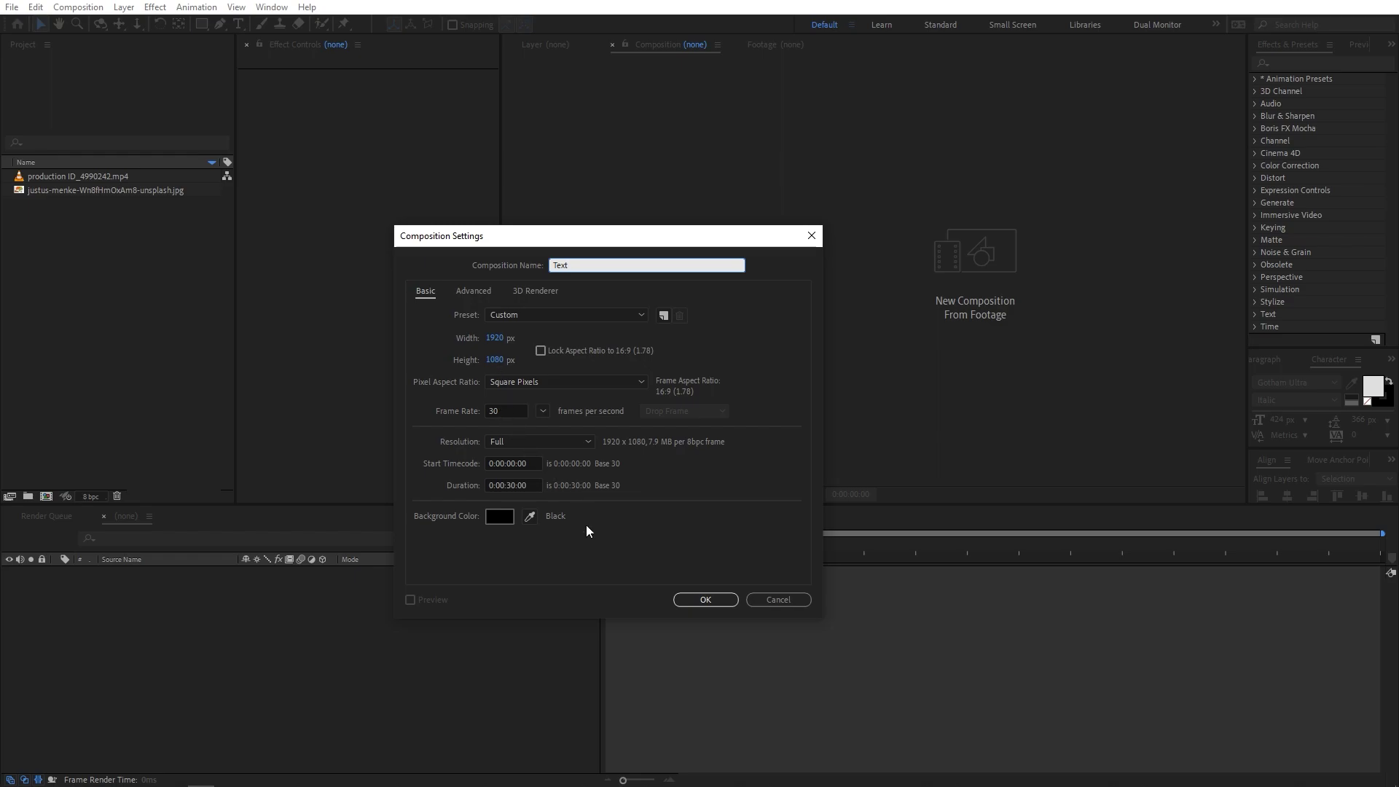
left_click(697, 602)
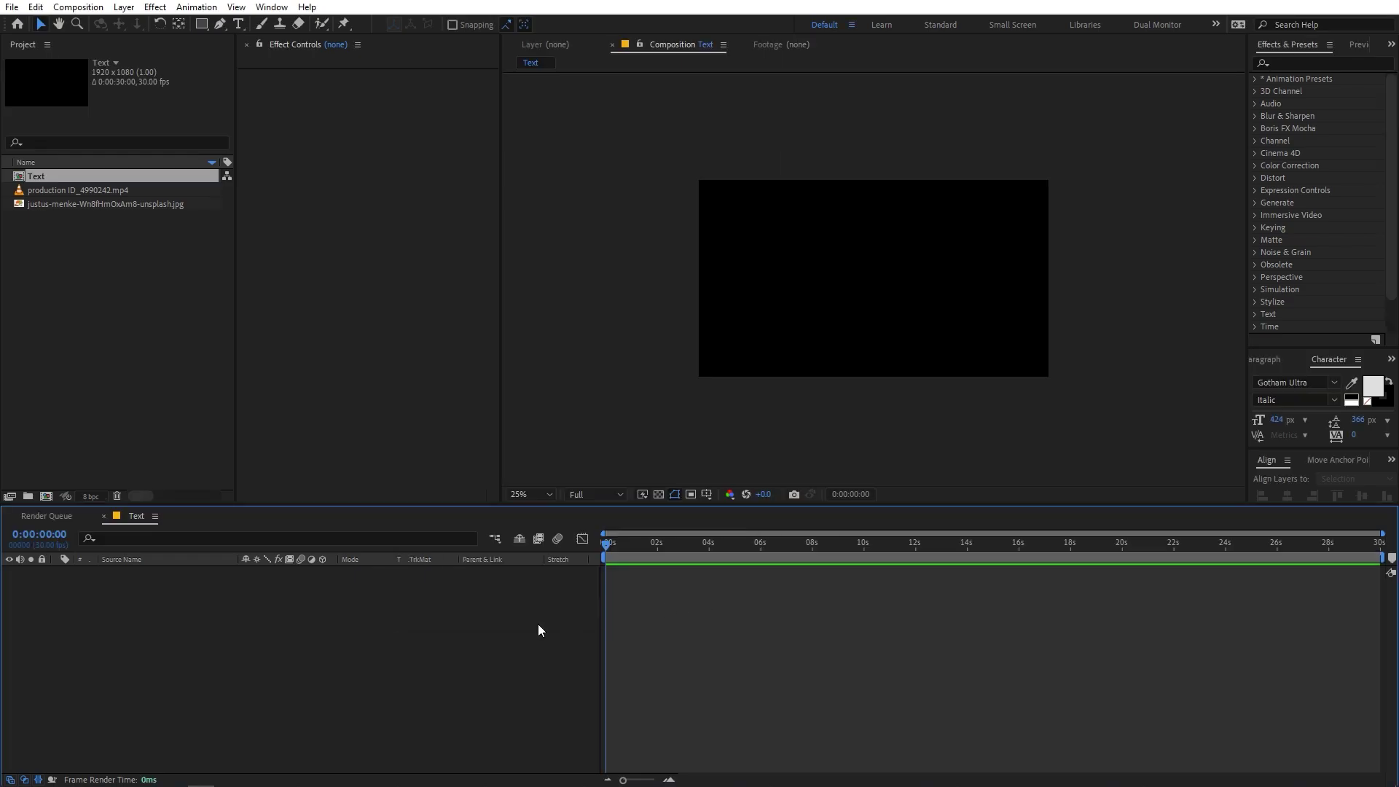
Add a text layer reading GLITCH to the Text composition.
left_click(194, 390)
left_click(240, 25)
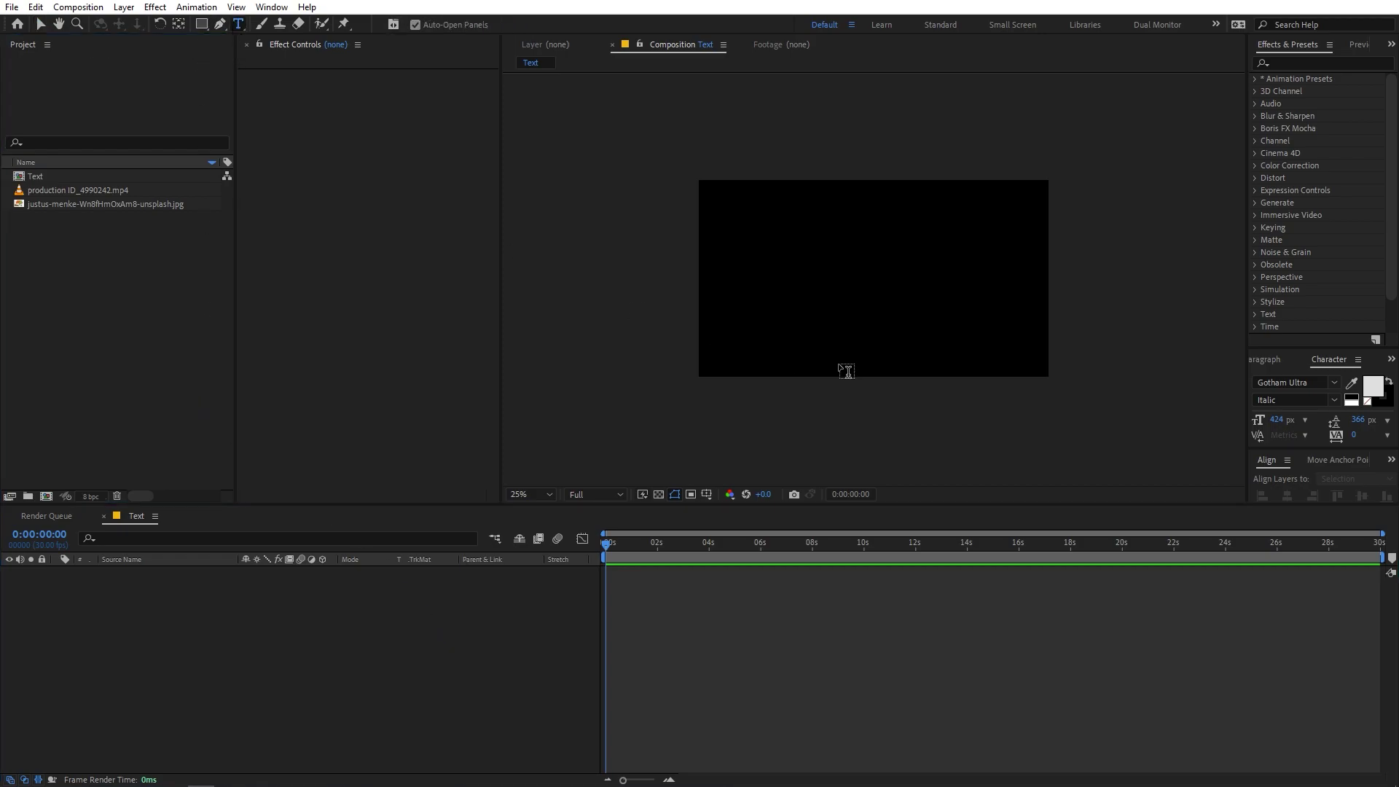
key("period")
left_click(805, 278)
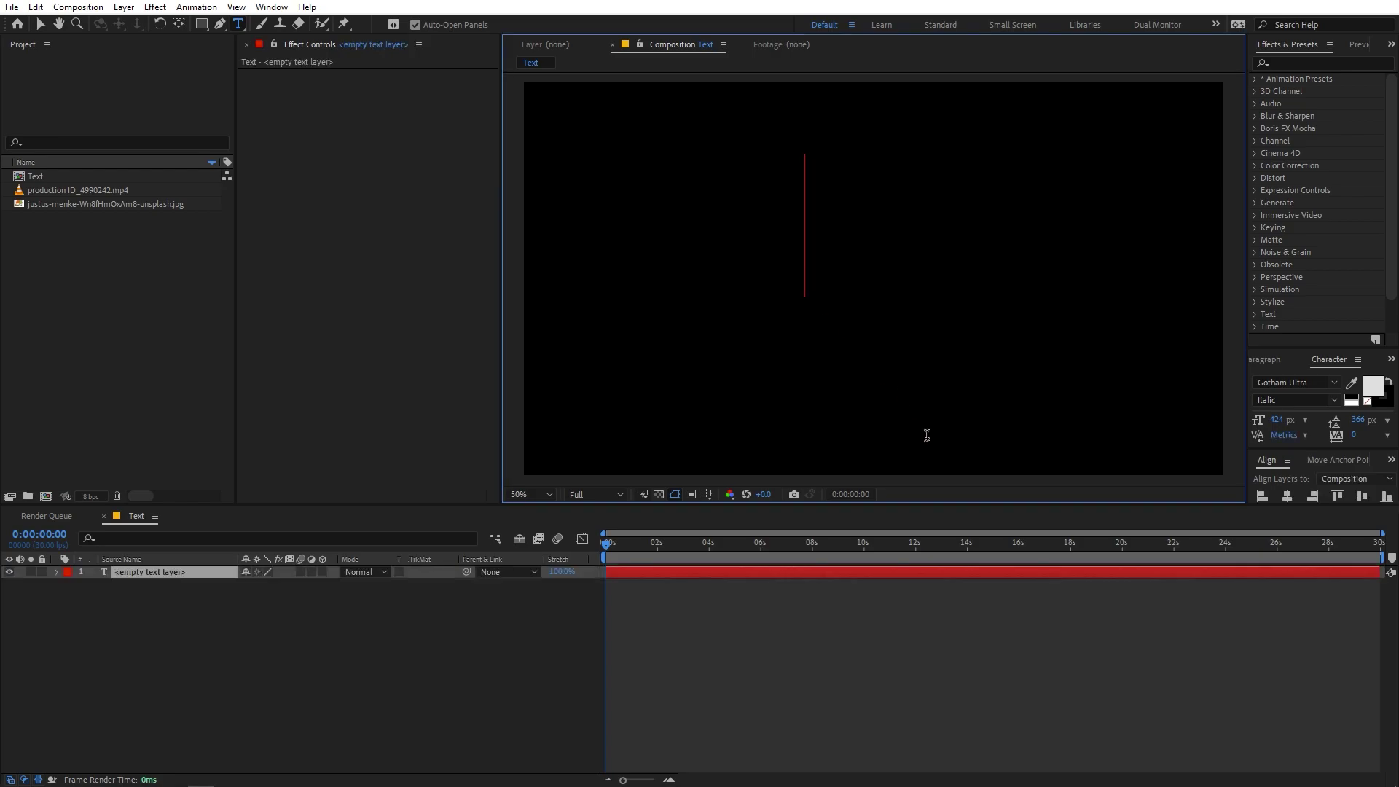
type("GL")
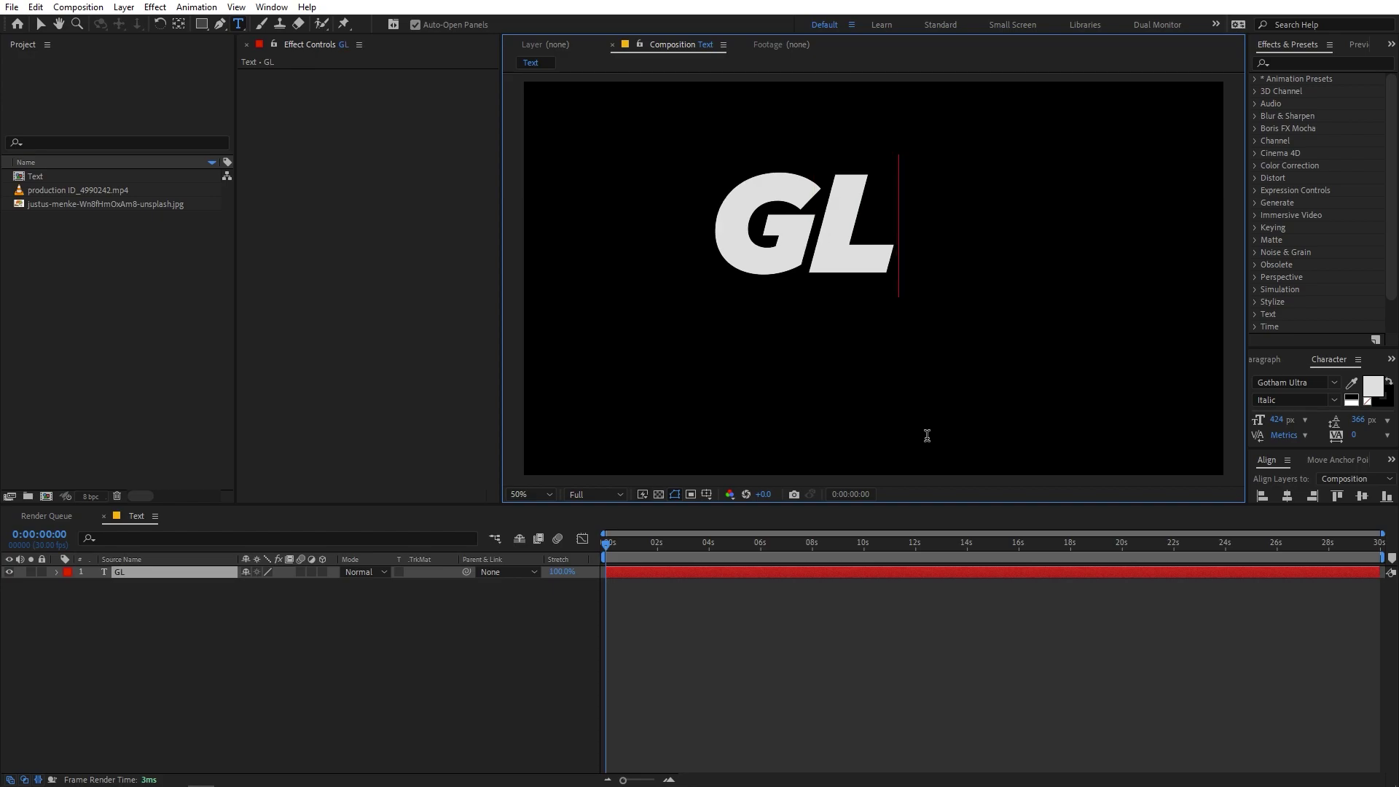
type("ITCH")
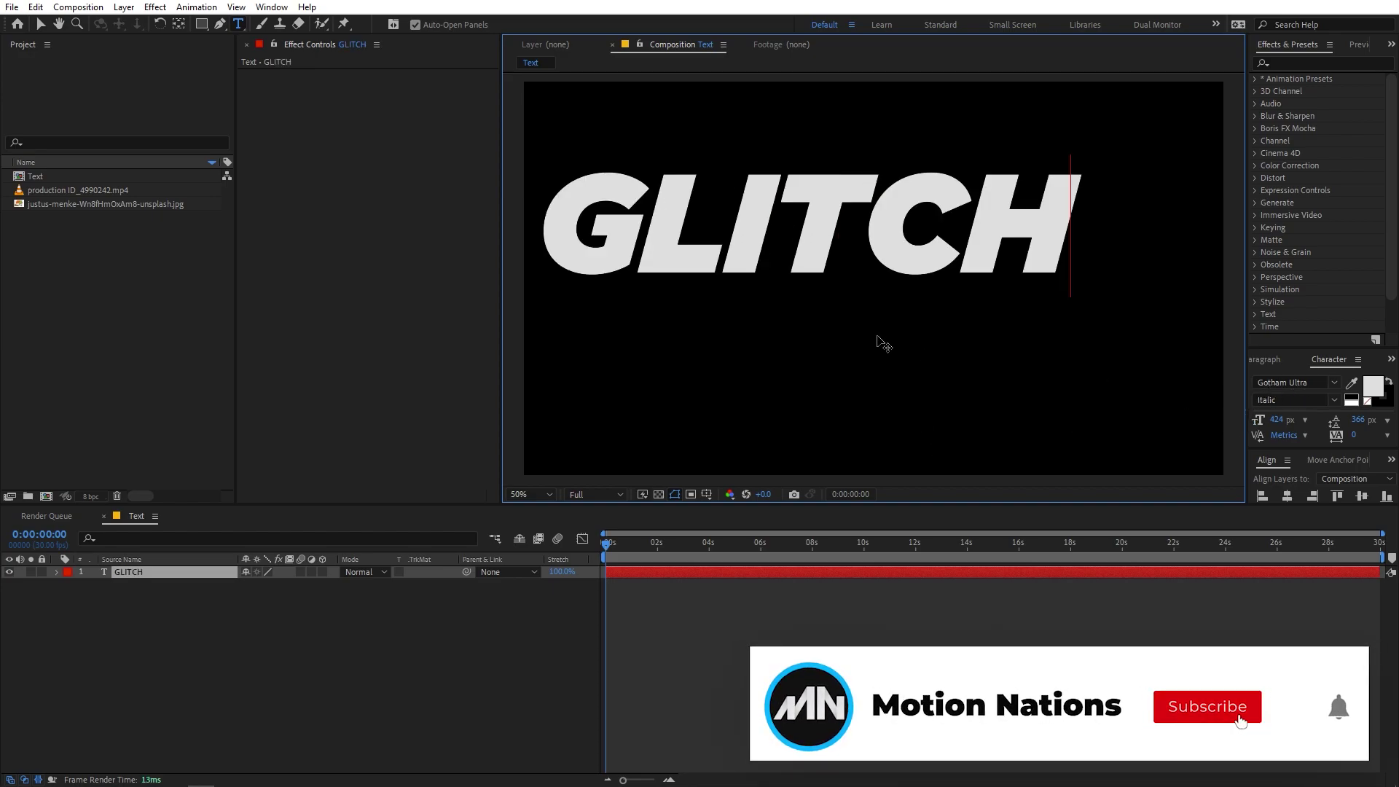
left_click(40, 24)
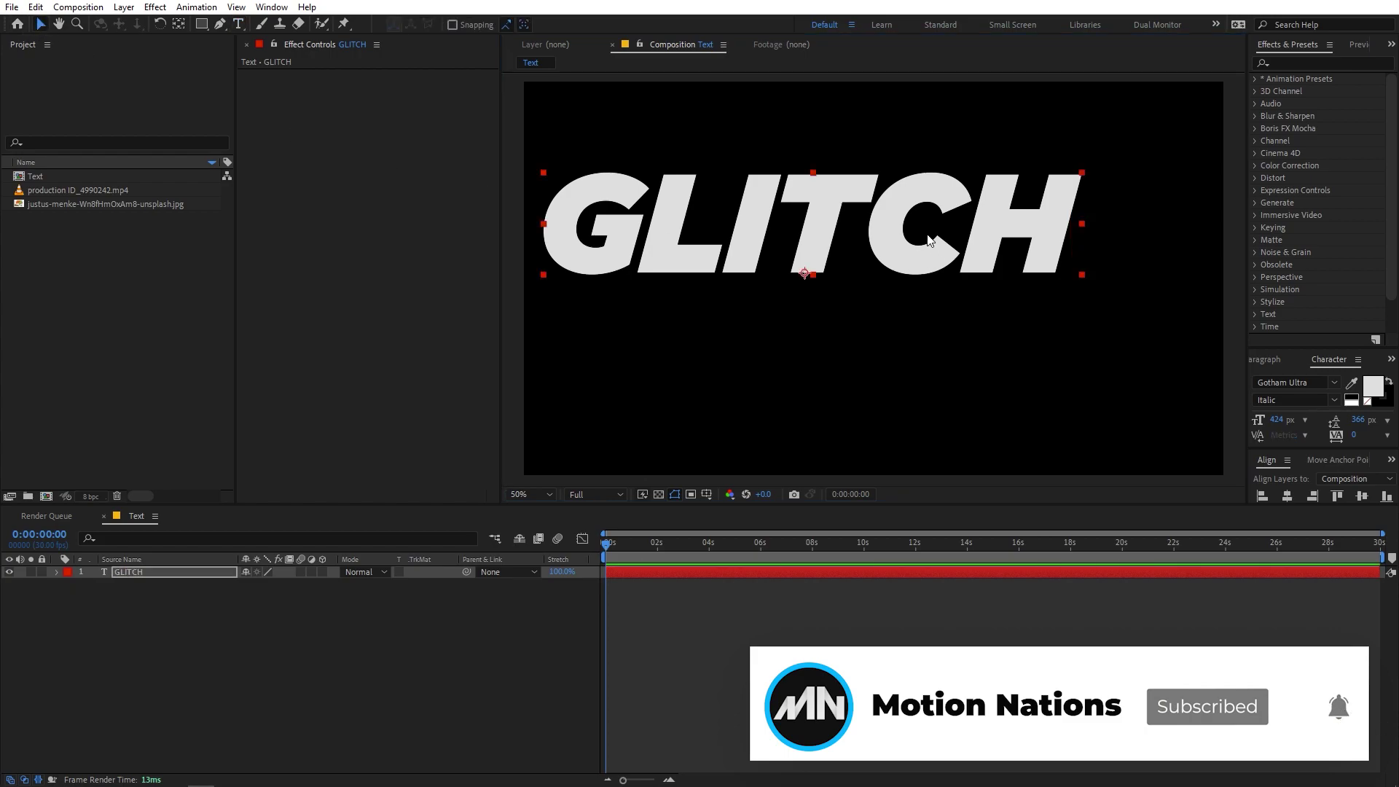
Scale the GLITCH text layer to about 57.6% and center it horizontally and vertically in the composition.
left_click_drag(925, 237, 985, 297)
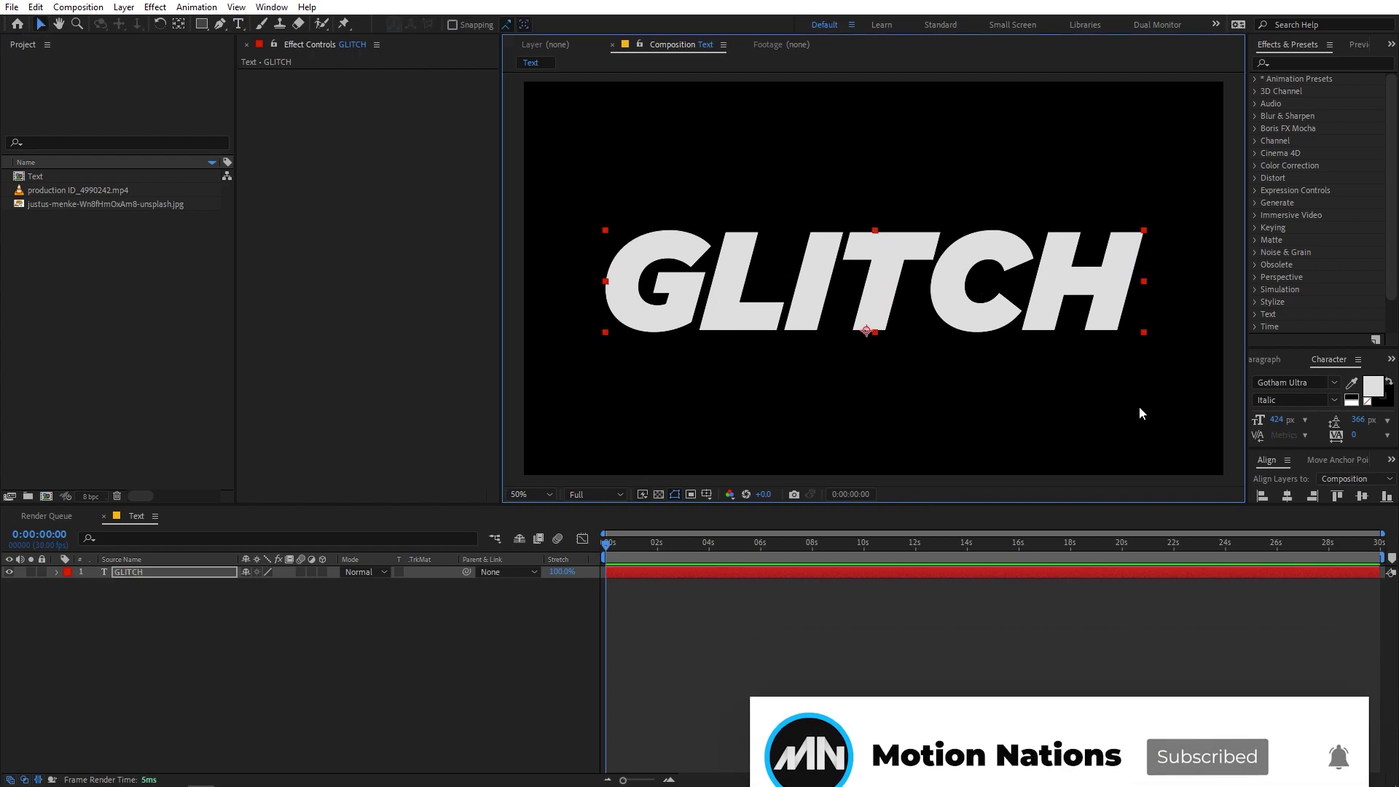
left_click(1287, 496)
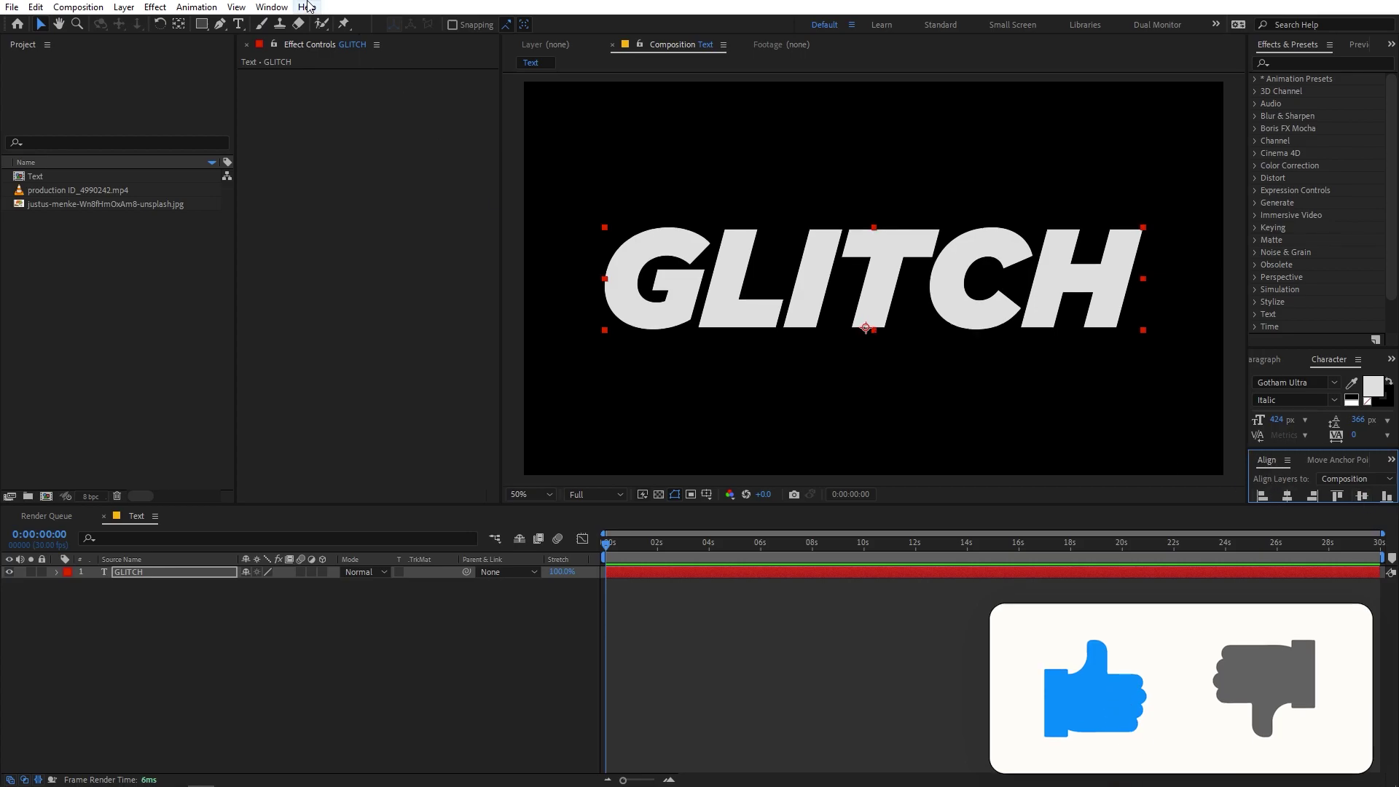
left_click(271, 7)
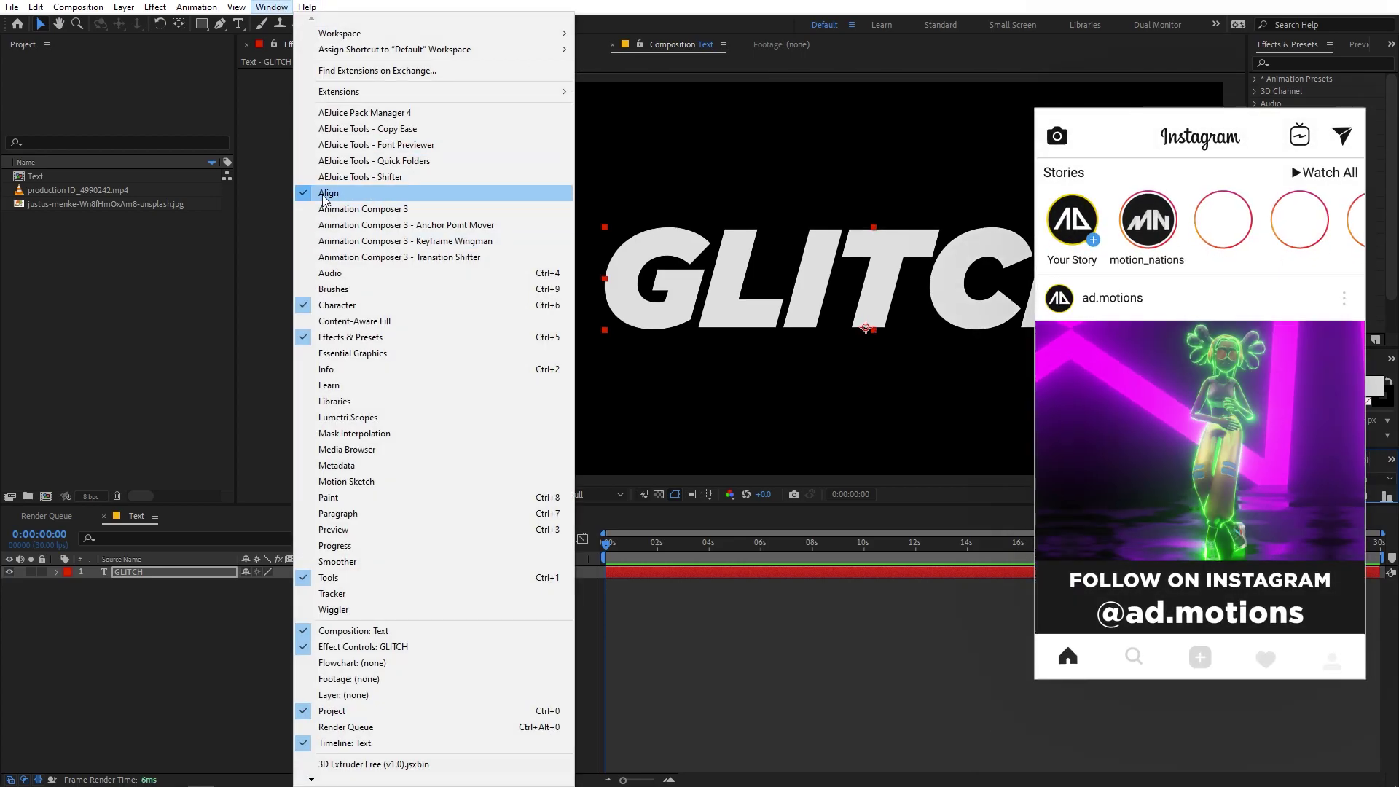
left_click(329, 193)
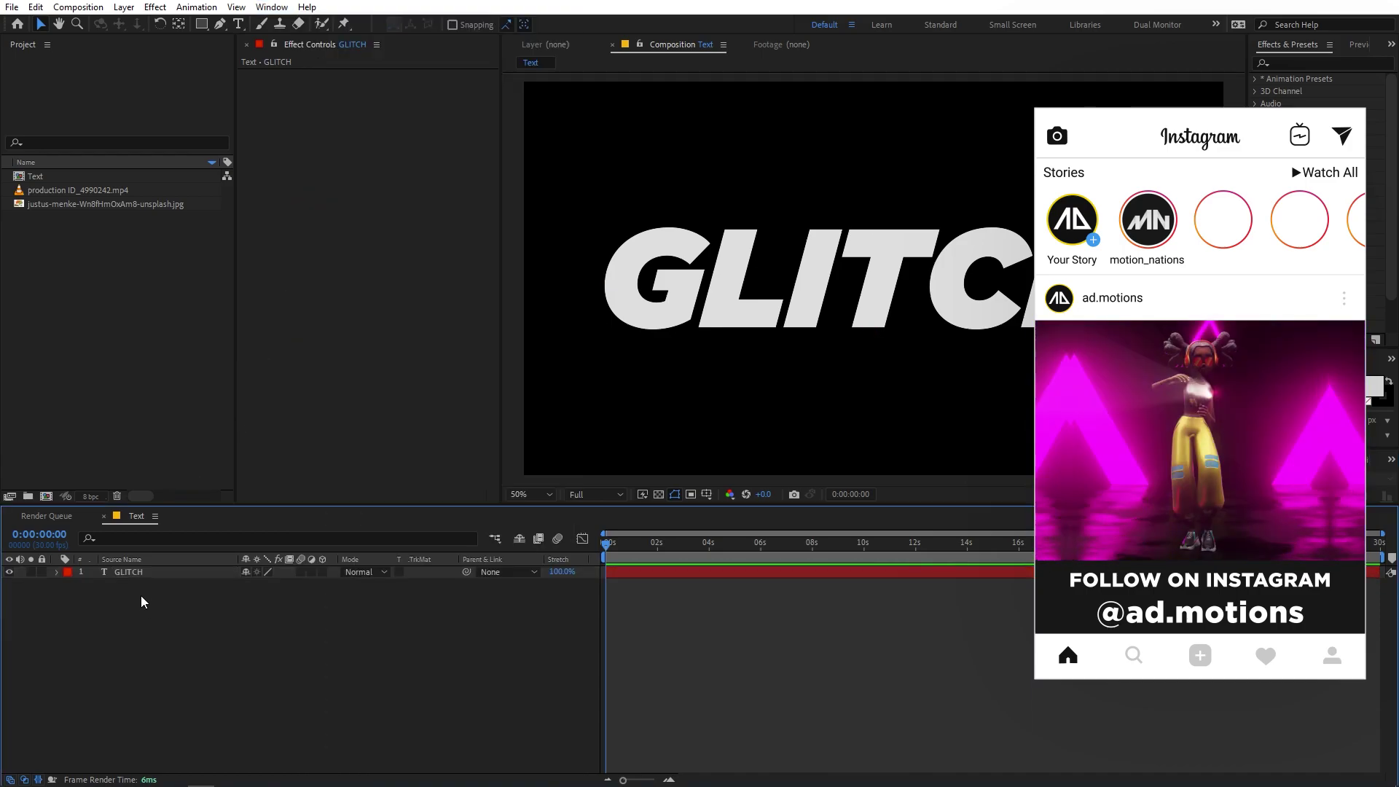
key("s")
left_click_drag(264, 584, 6, 631)
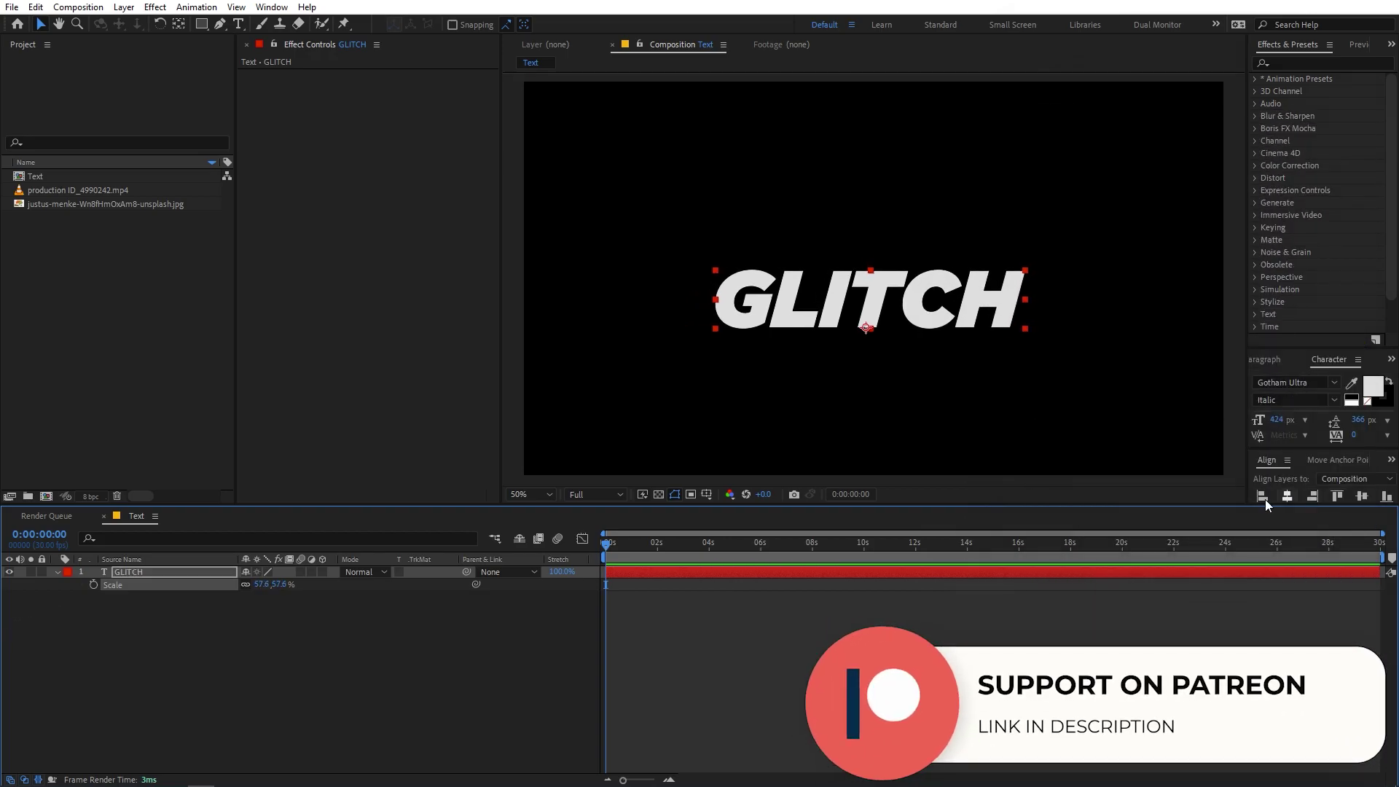
left_click(1285, 498)
left_click(1361, 497)
left_click(1016, 591)
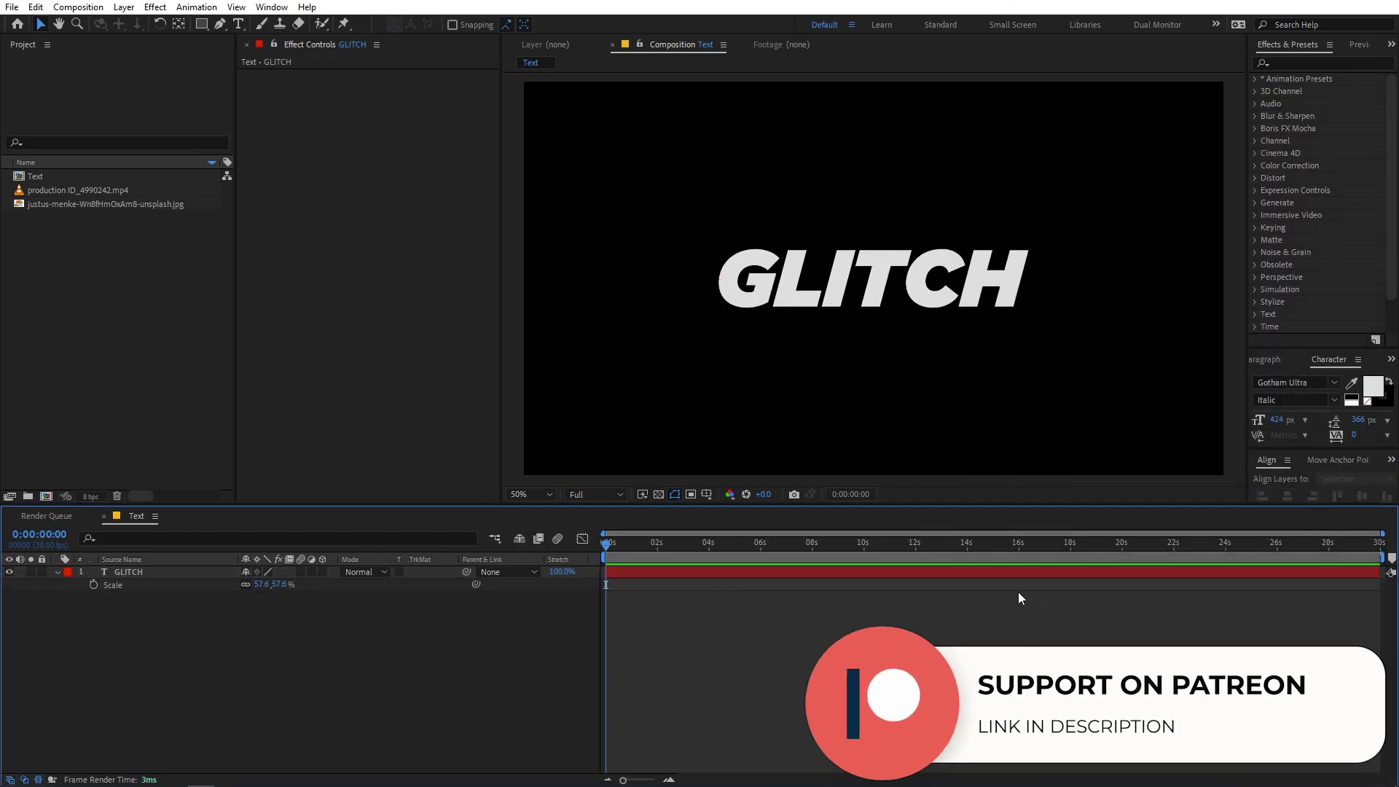
left_click(56, 573)
Create a second 1920 x 1080 composition named Main, at 30 fps and 30 seconds long.
left_click(88, 359)
left_click(78, 8)
left_click(90, 22)
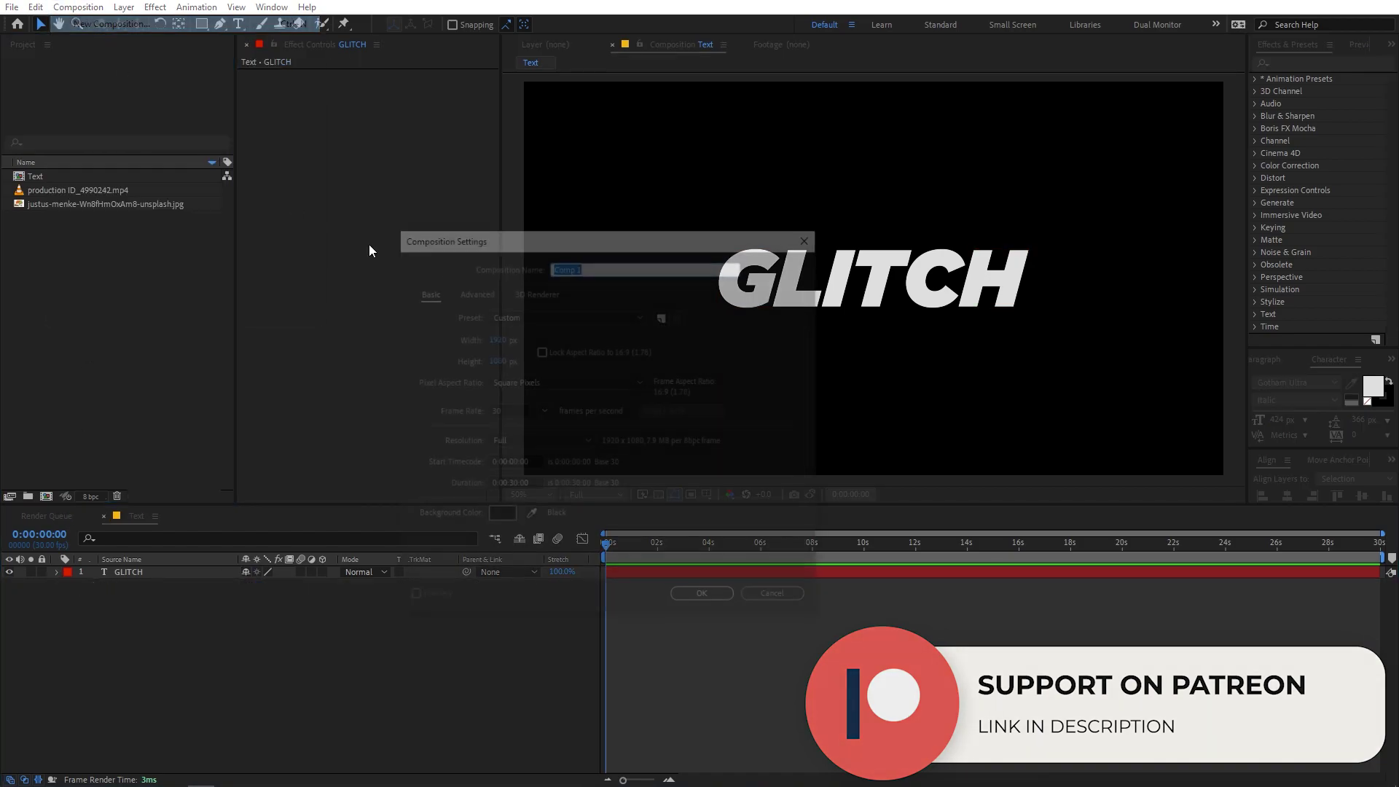
type("Main")
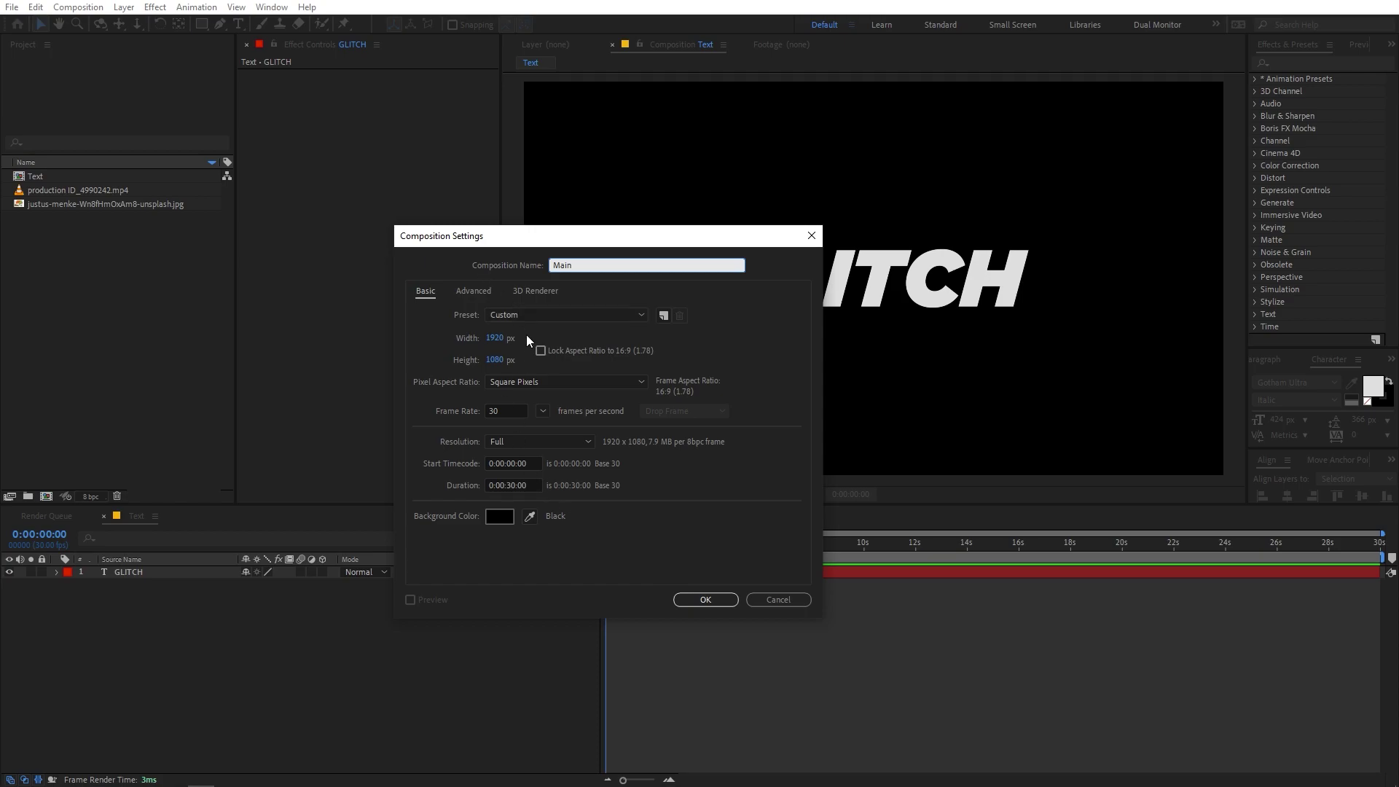
left_click(692, 600)
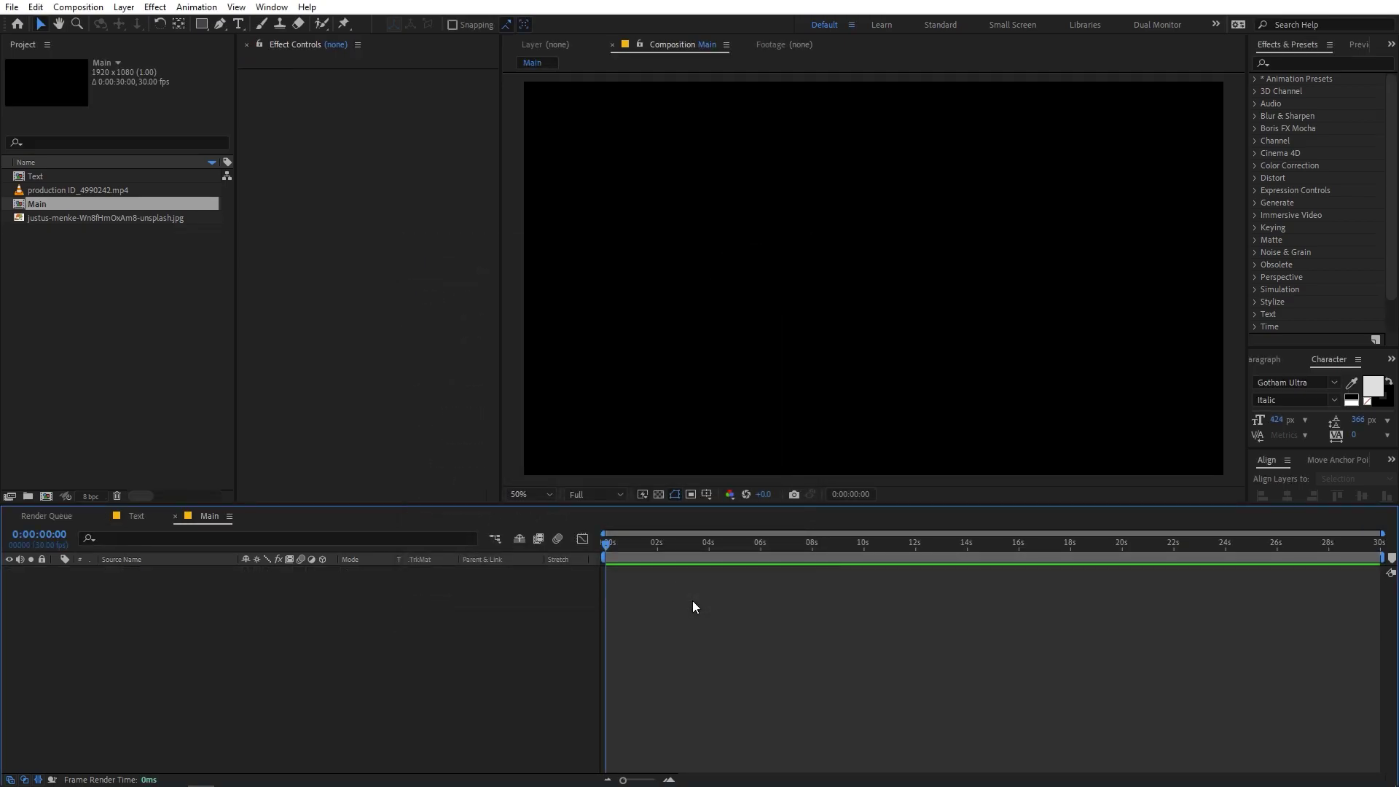
Place the Text composition as a layer in the Main composition's timeline.
left_click(116, 320)
left_click_drag(36, 181, 172, 597)
left_click(300, 622)
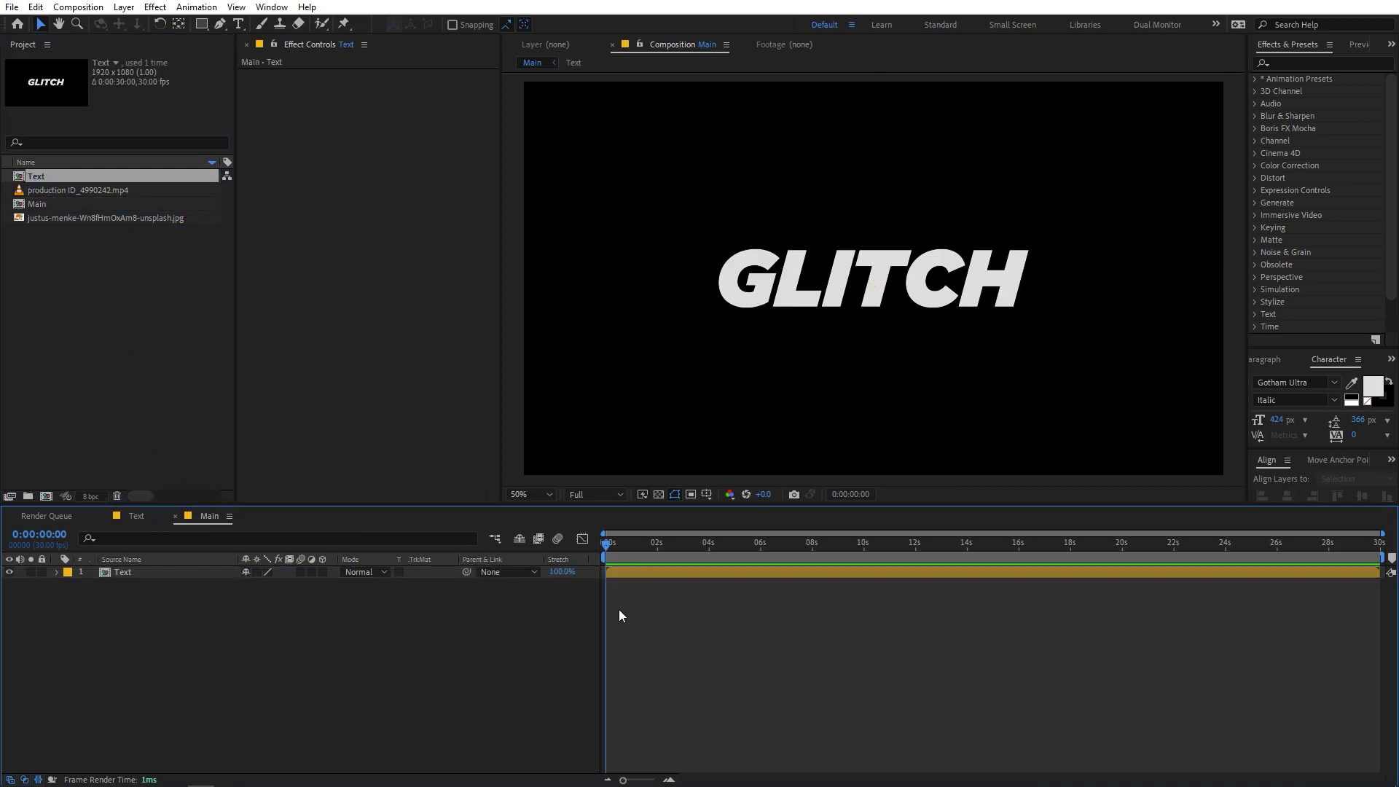
Place production ID_4990242.mp4 beneath the Text layer and shift it earlier in time so it ends at about 9 seconds.
left_click(73, 191)
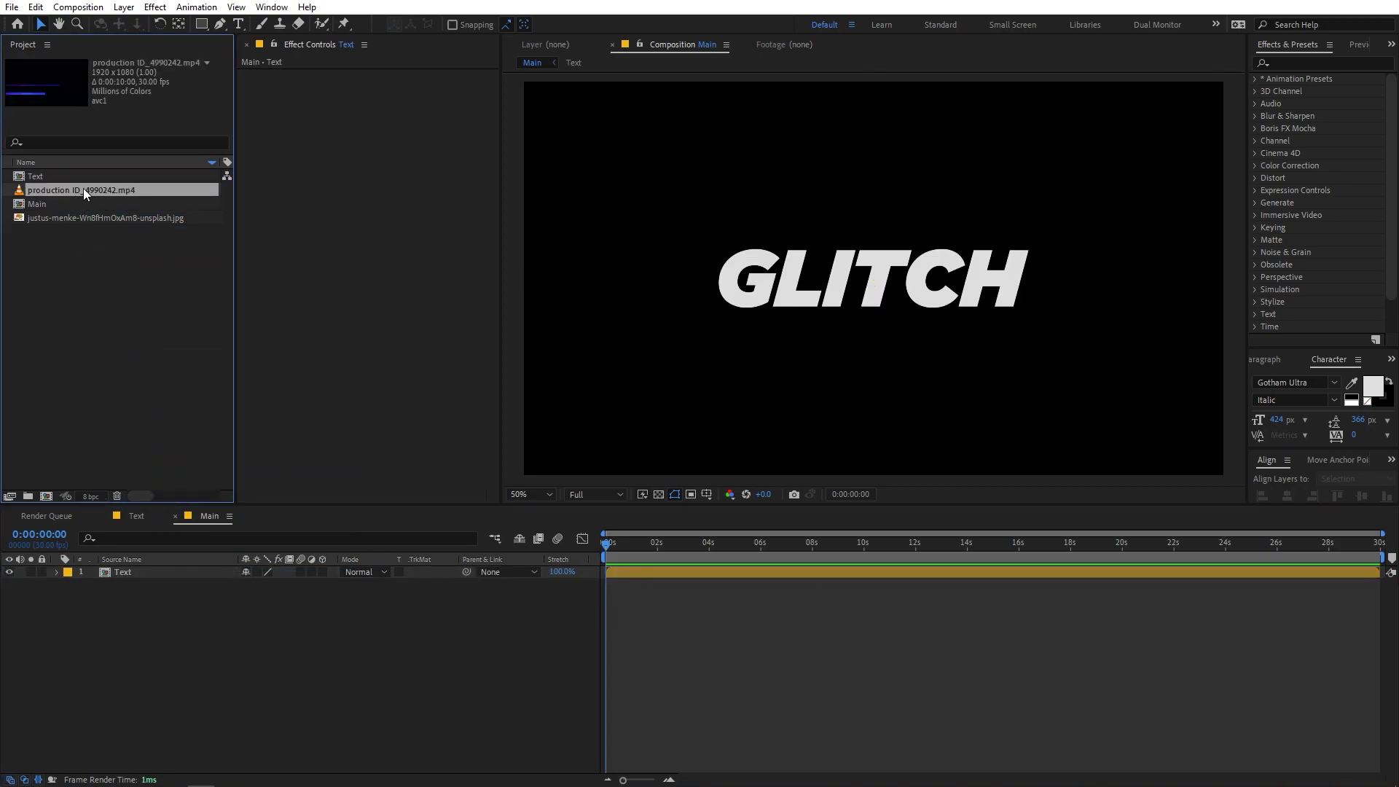
left_click_drag(73, 191, 227, 589)
left_click_drag(767, 587, 725, 593)
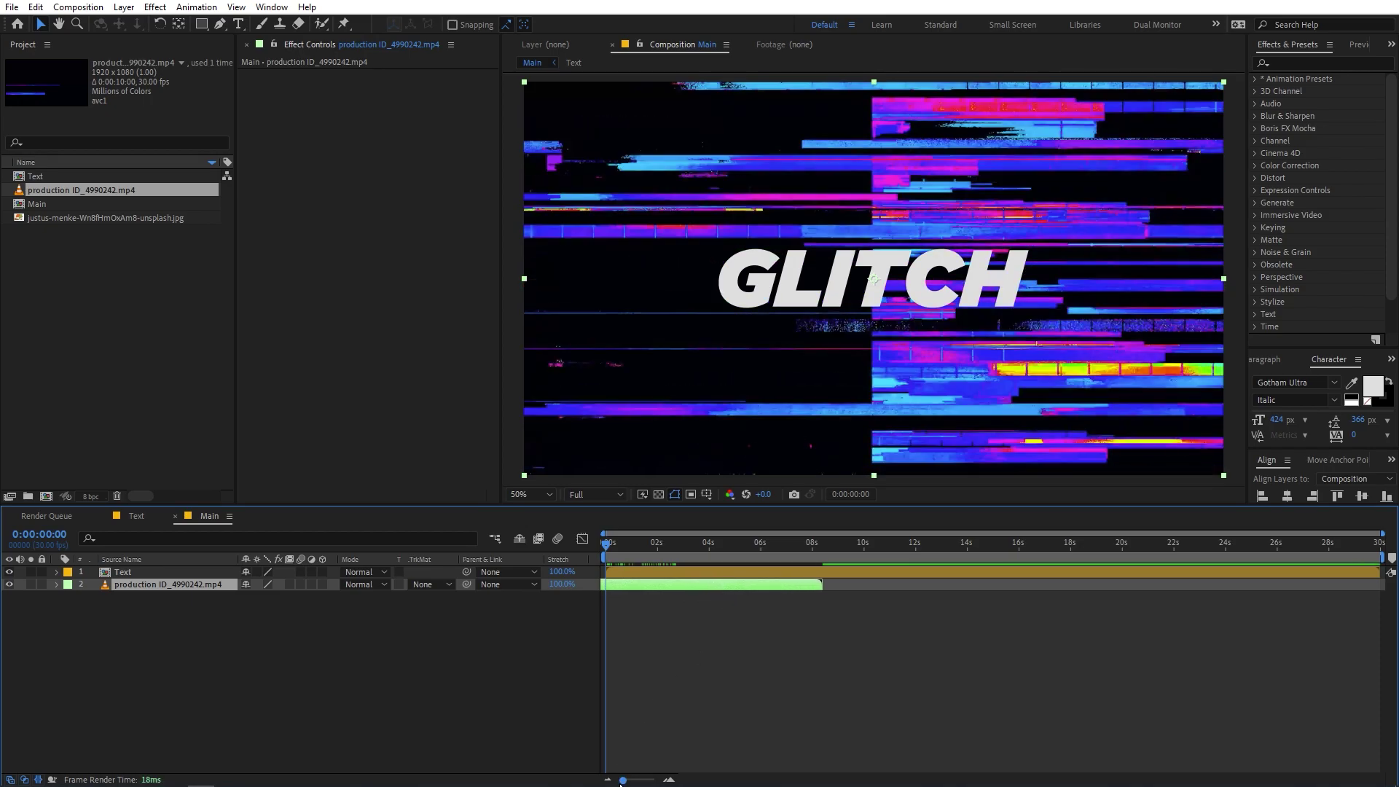
left_click_drag(631, 781, 645, 781)
left_click_drag(621, 582, 670, 582)
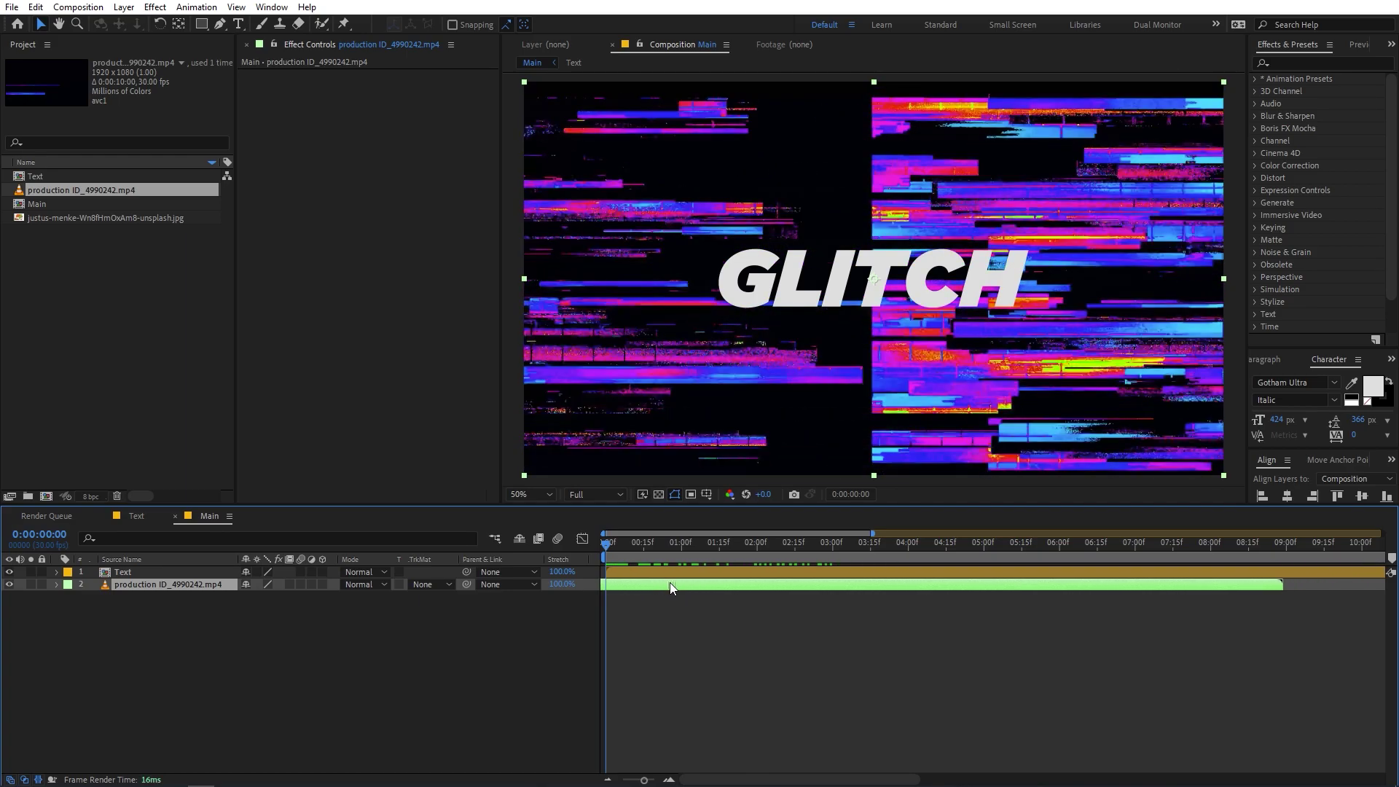
Apply the Displacement Map effect to the Text layer and use production ID_4990242.mp4 as its displacement map layer.
left_click(139, 571)
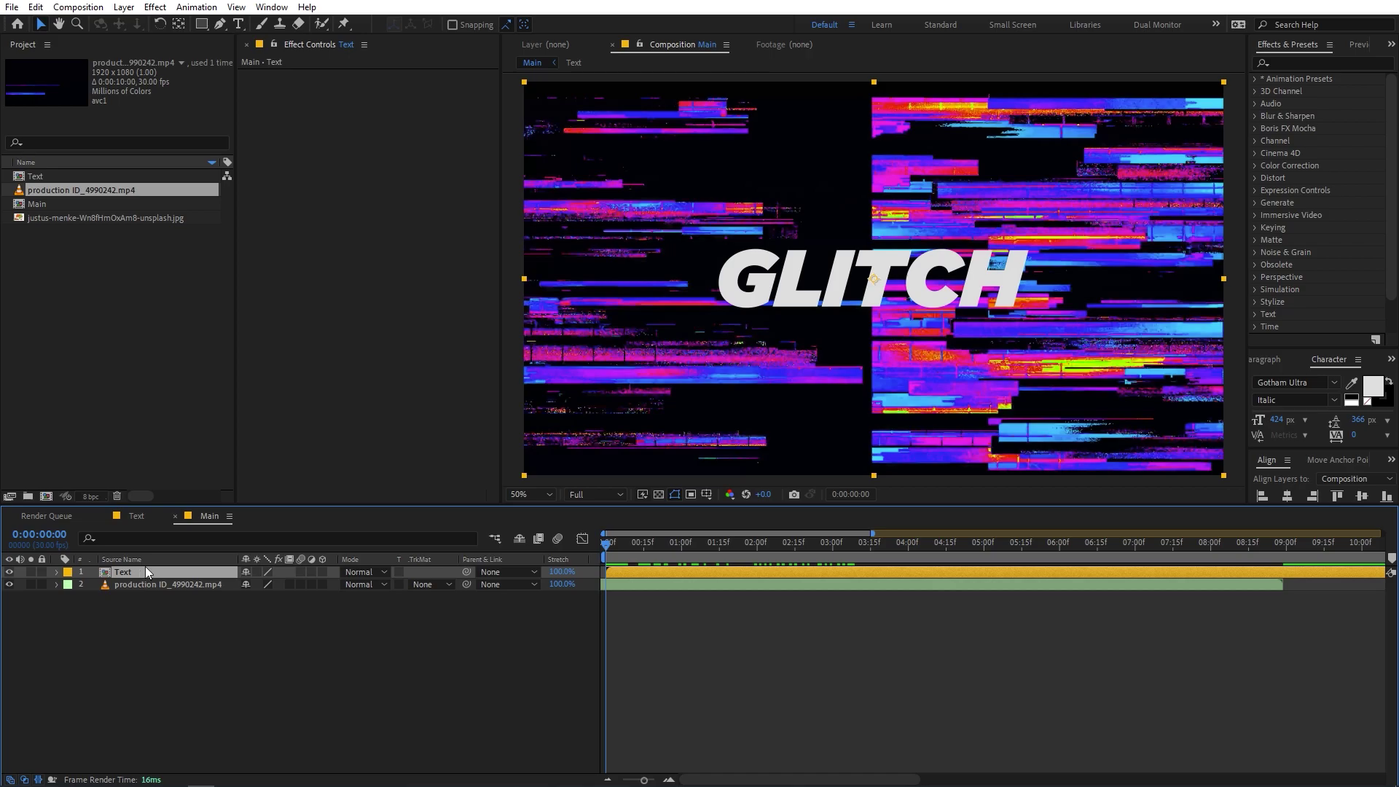
left_click(1282, 66)
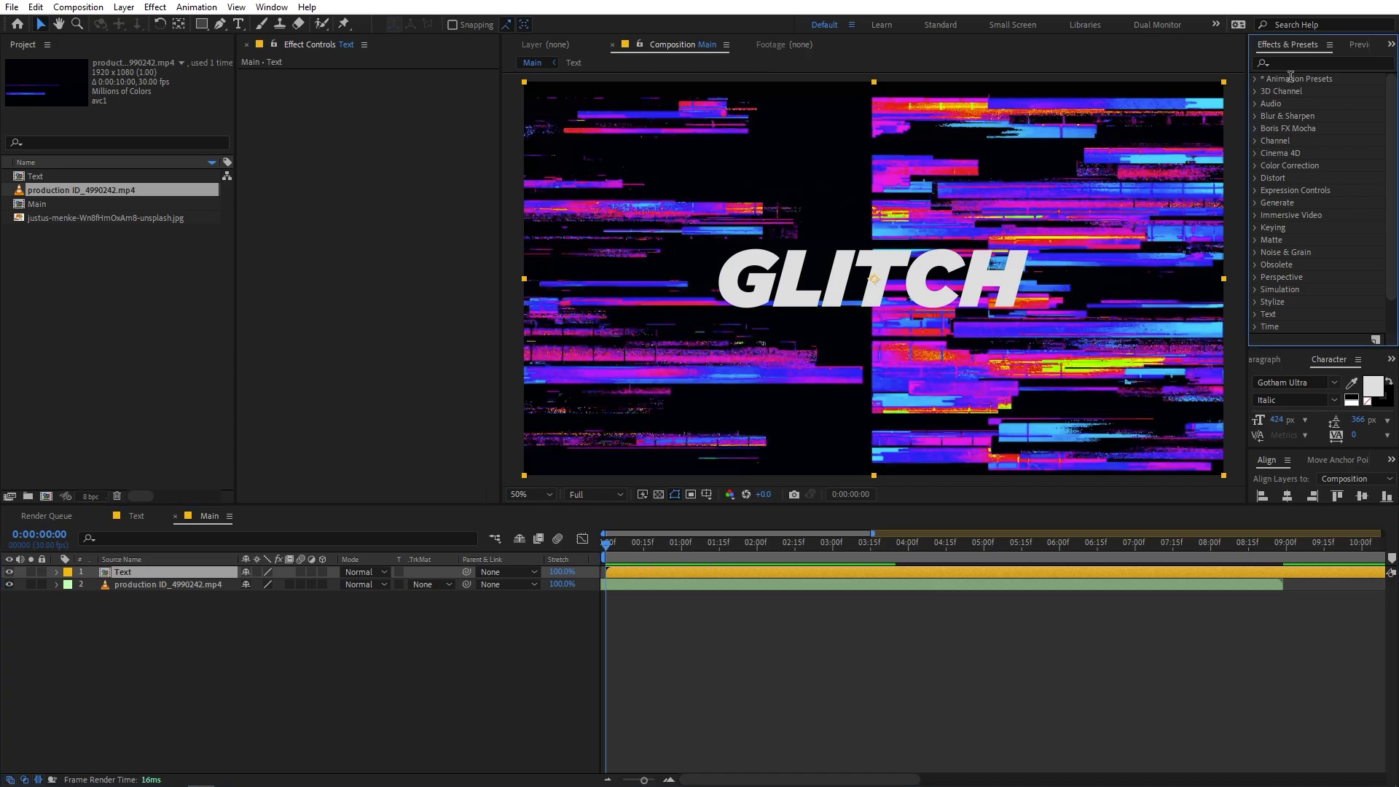
type("displ")
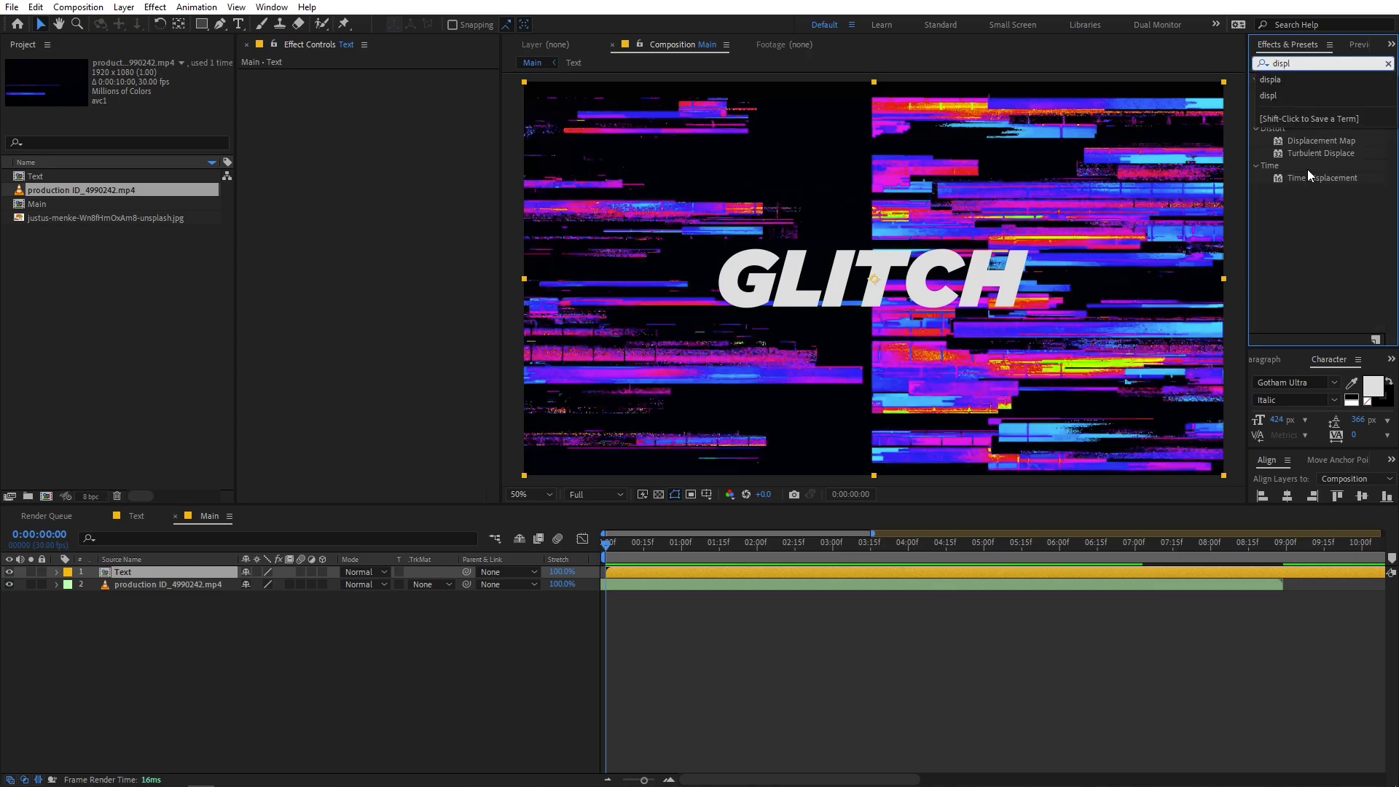
left_click_drag(1307, 140, 152, 575)
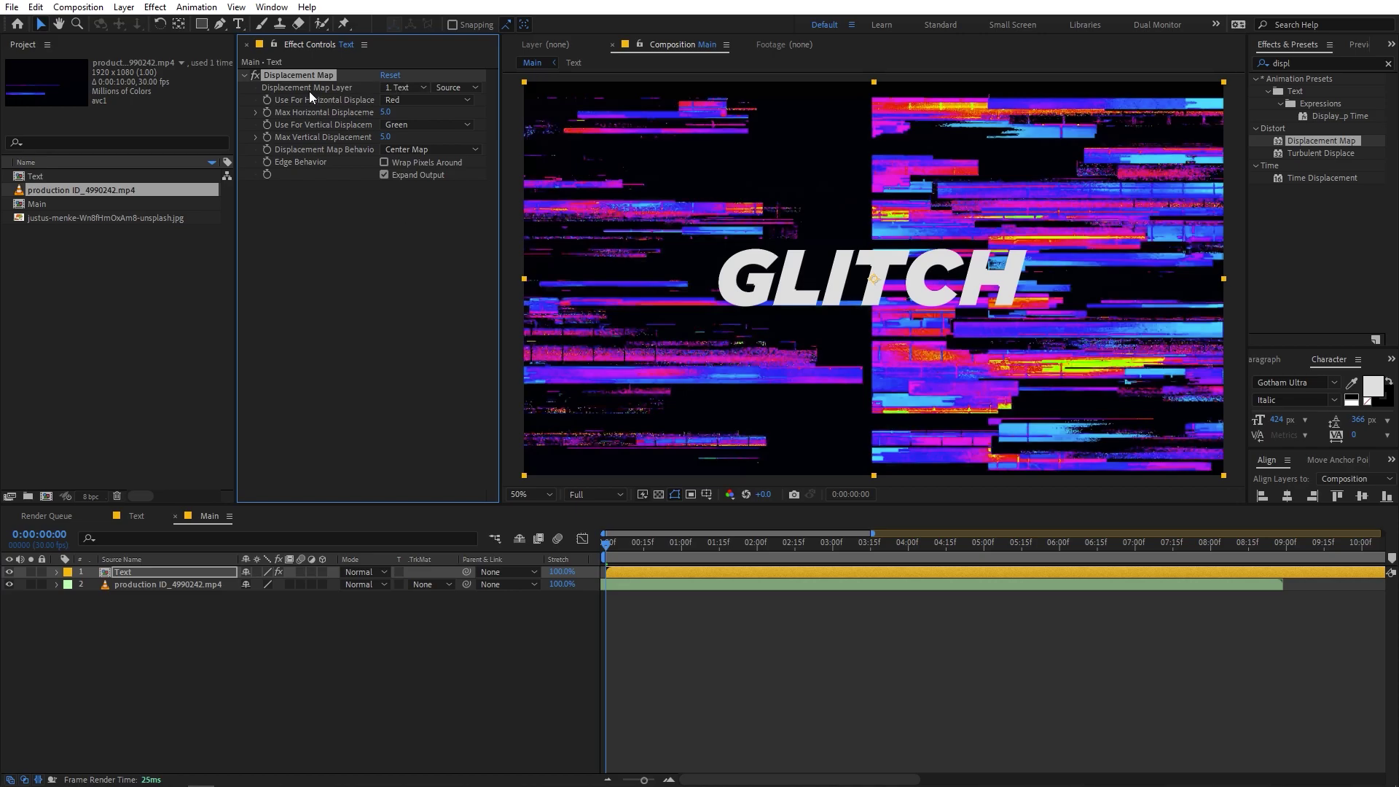
left_click(394, 88)
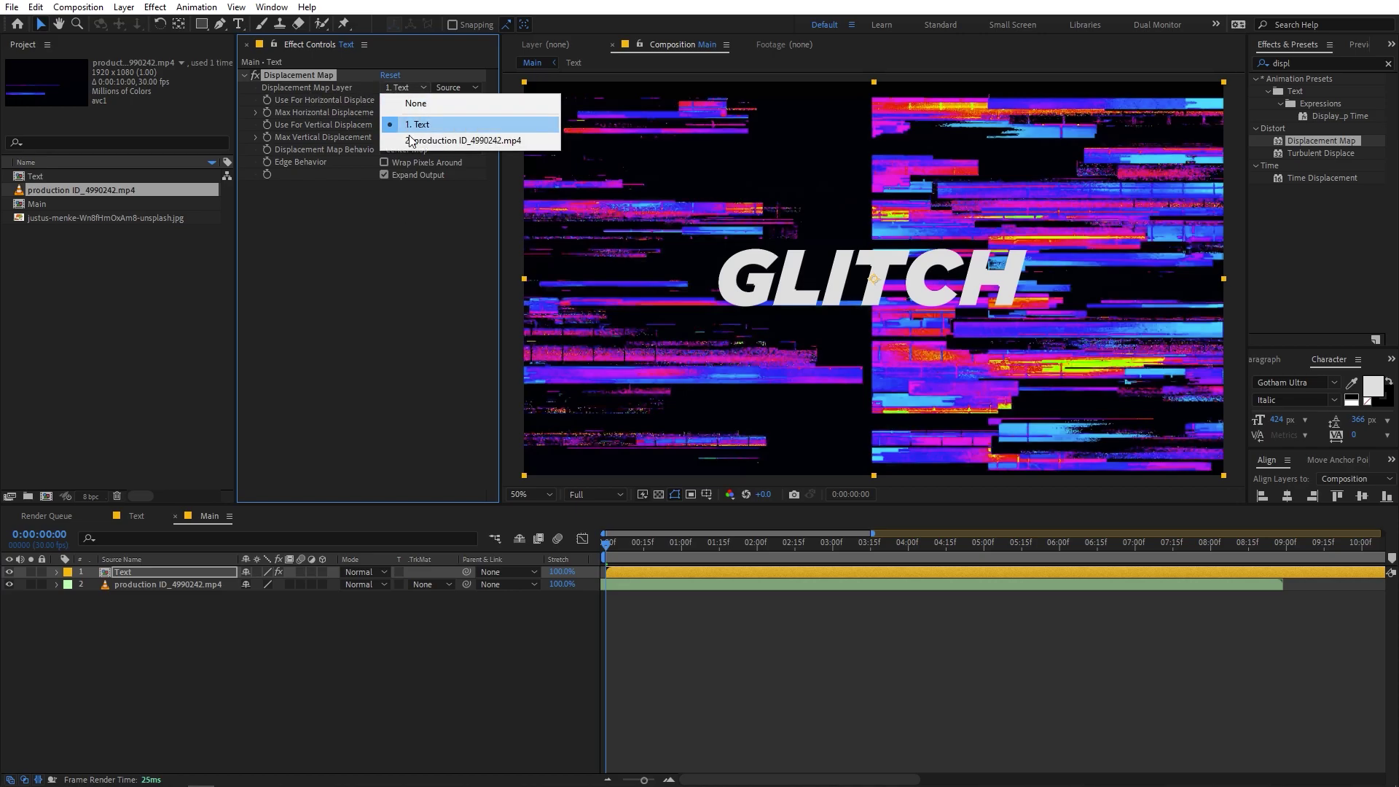
left_click(418, 141)
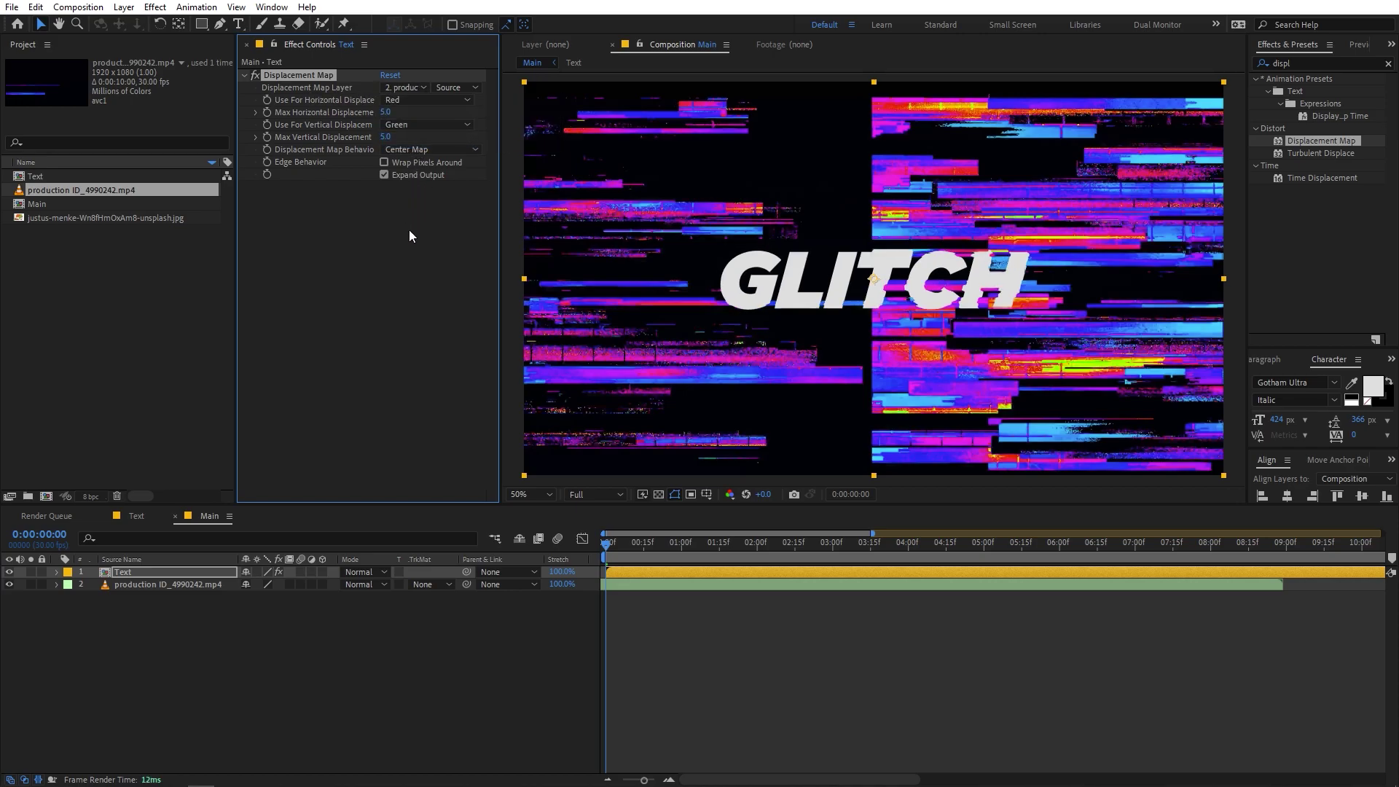
Set both the horizontal and vertical displacement sources of the Displacement Map to Saturation.
left_click(403, 98)
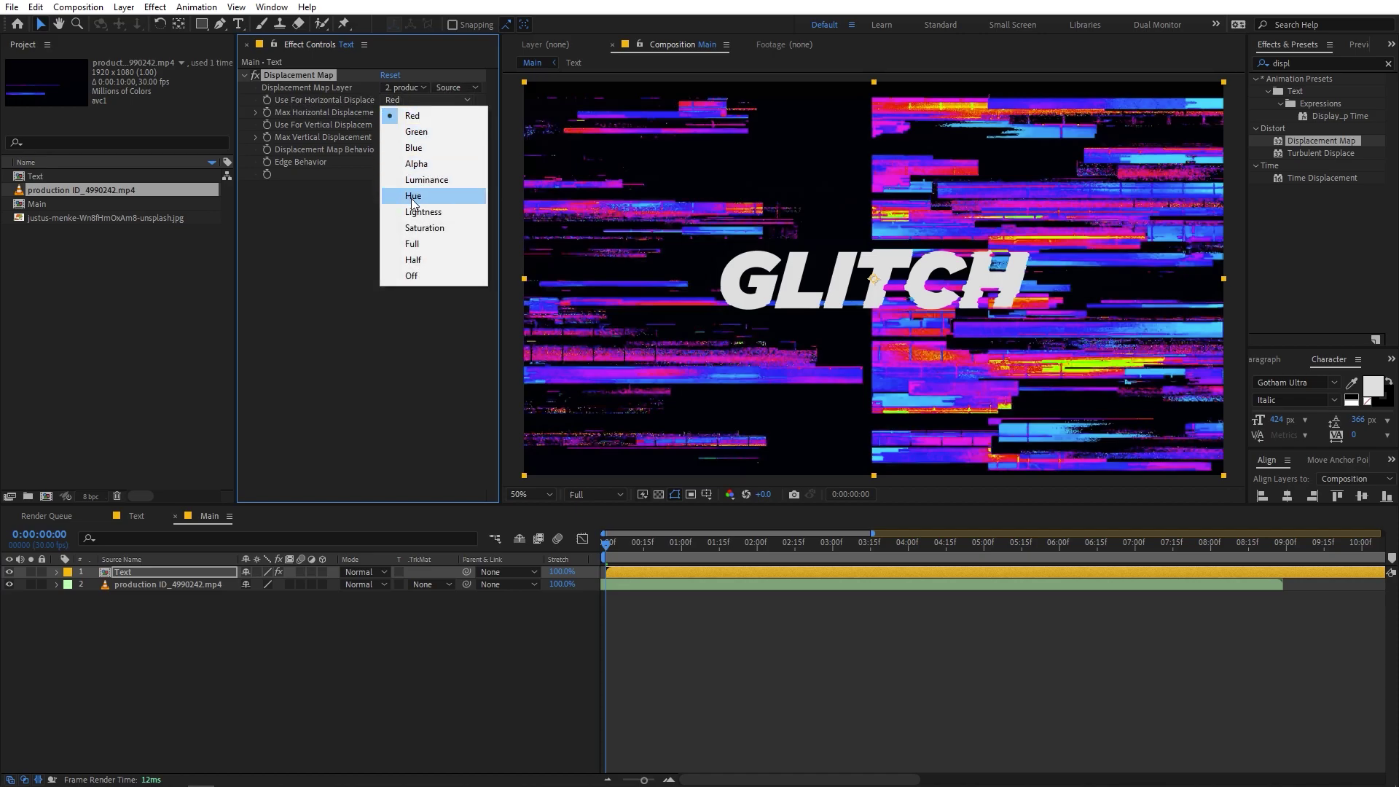
left_click(421, 228)
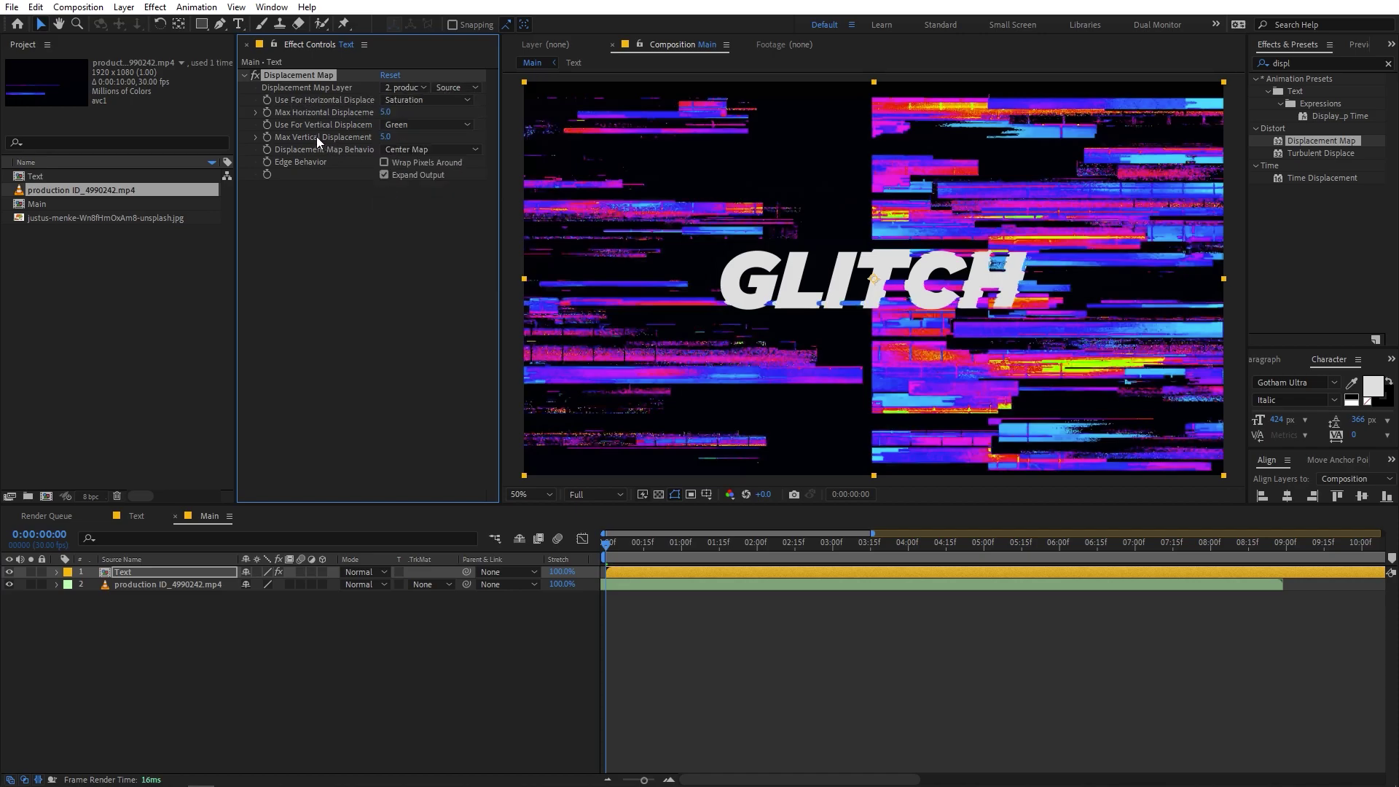
left_click(392, 125)
left_click(439, 254)
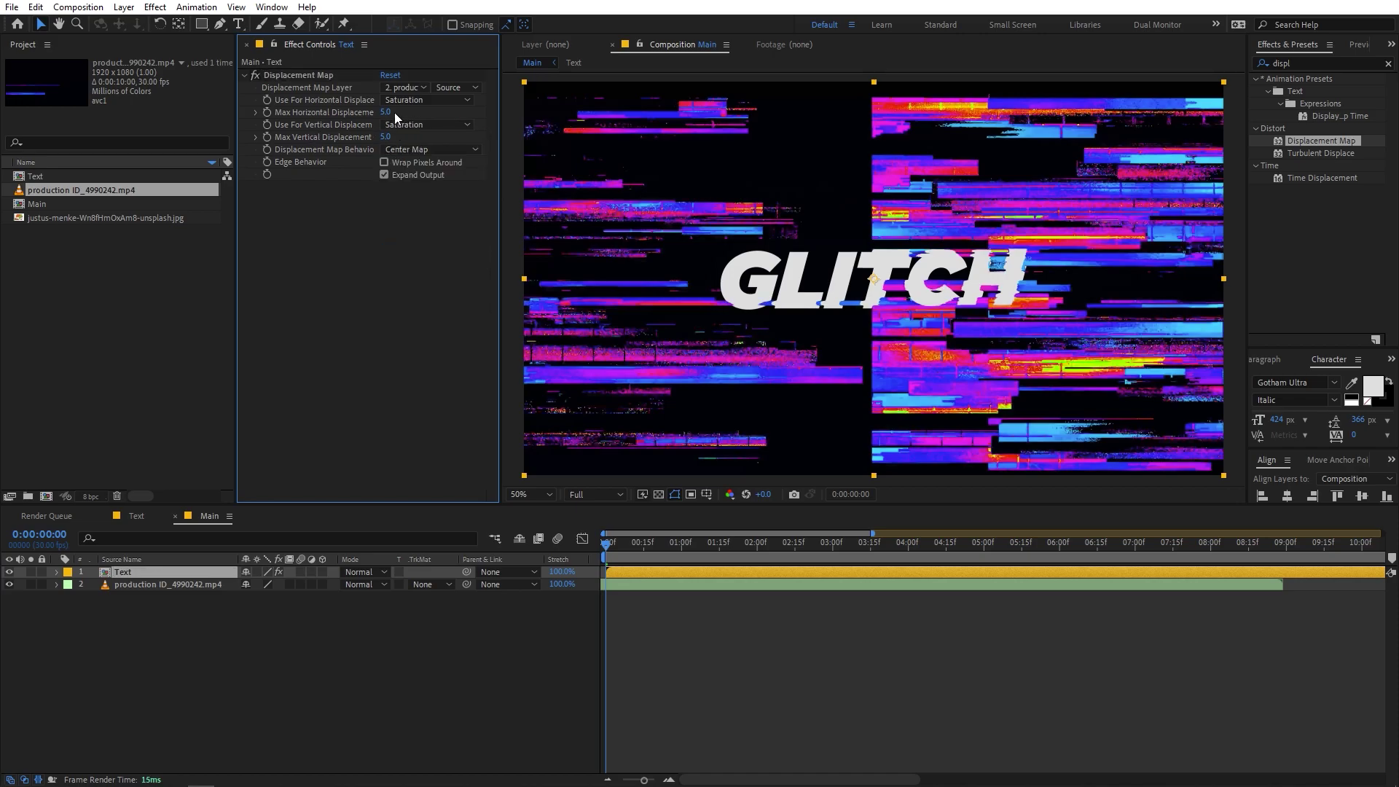
Try a maximum horizontal displacement of 120 on the Displacement Map, and undo it.
left_click_drag(387, 112, 509, 145)
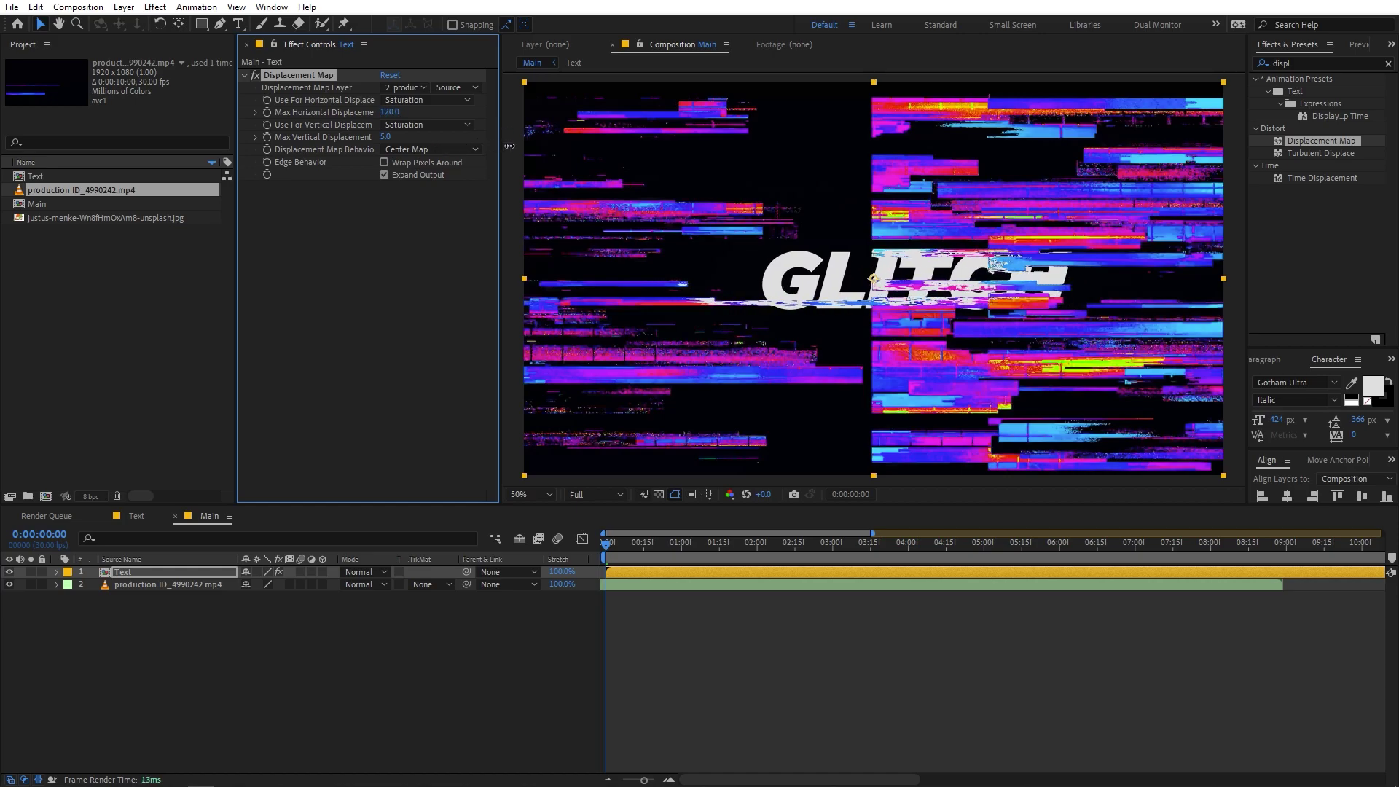
key("ctrl+z")
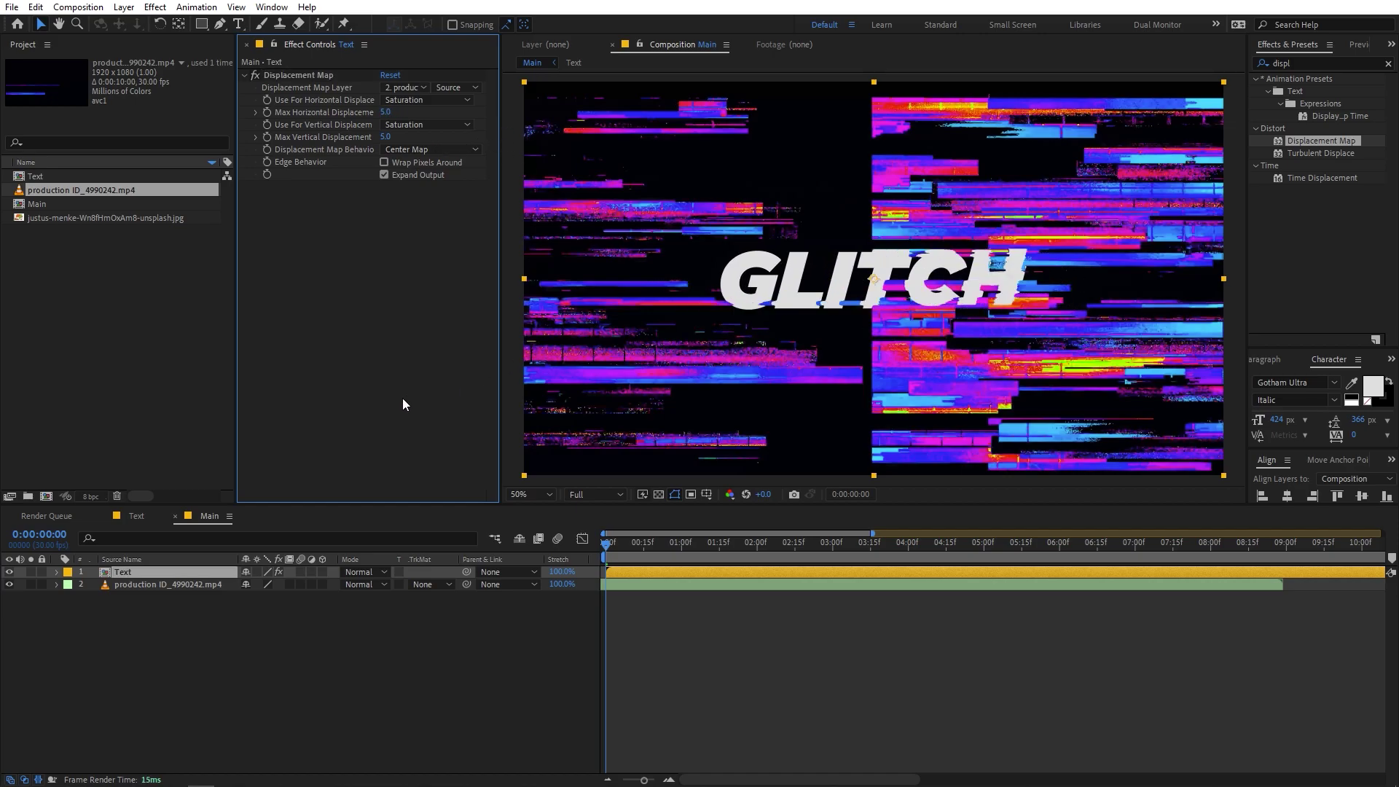
Hide the production ID_4990242.mp4 layer in the Main composition.
left_click(140, 587)
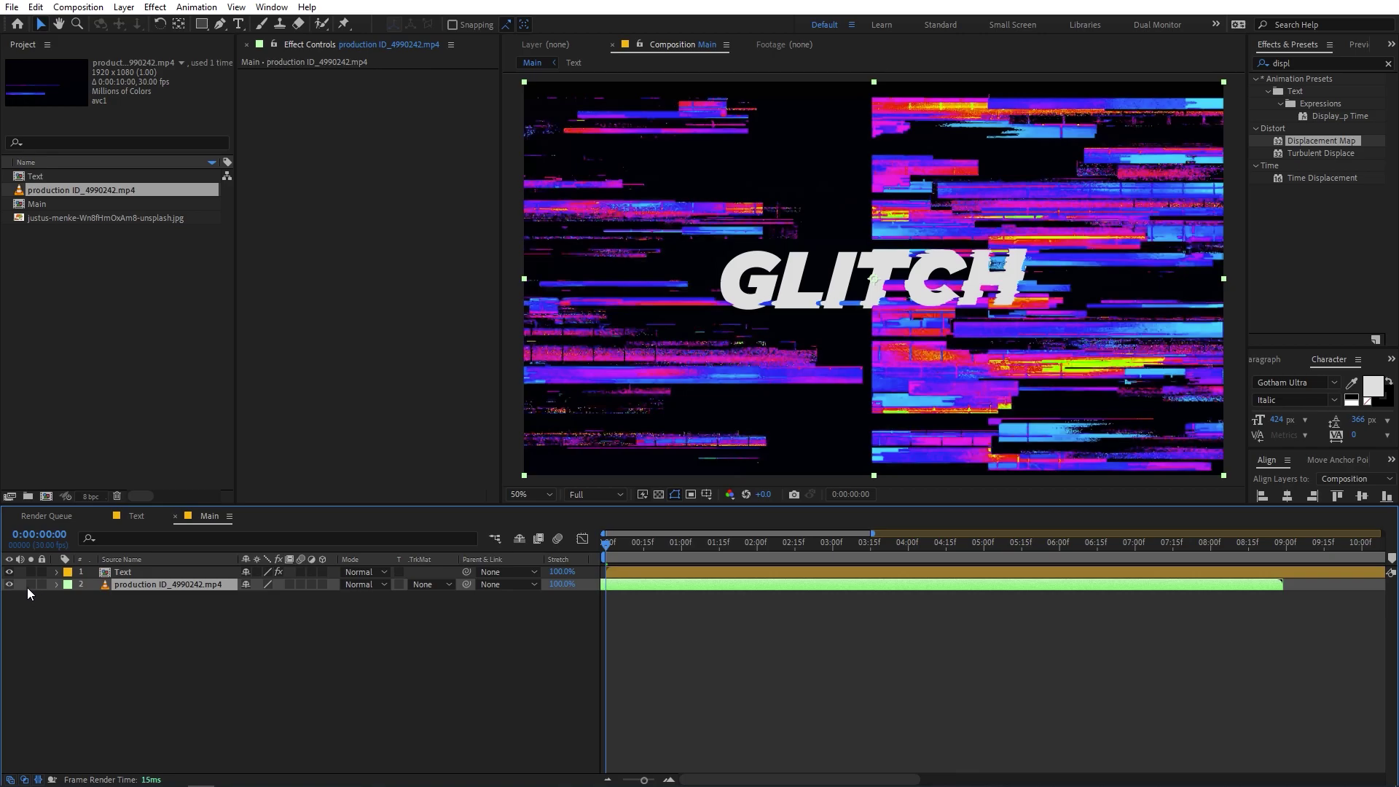
left_click(9, 585)
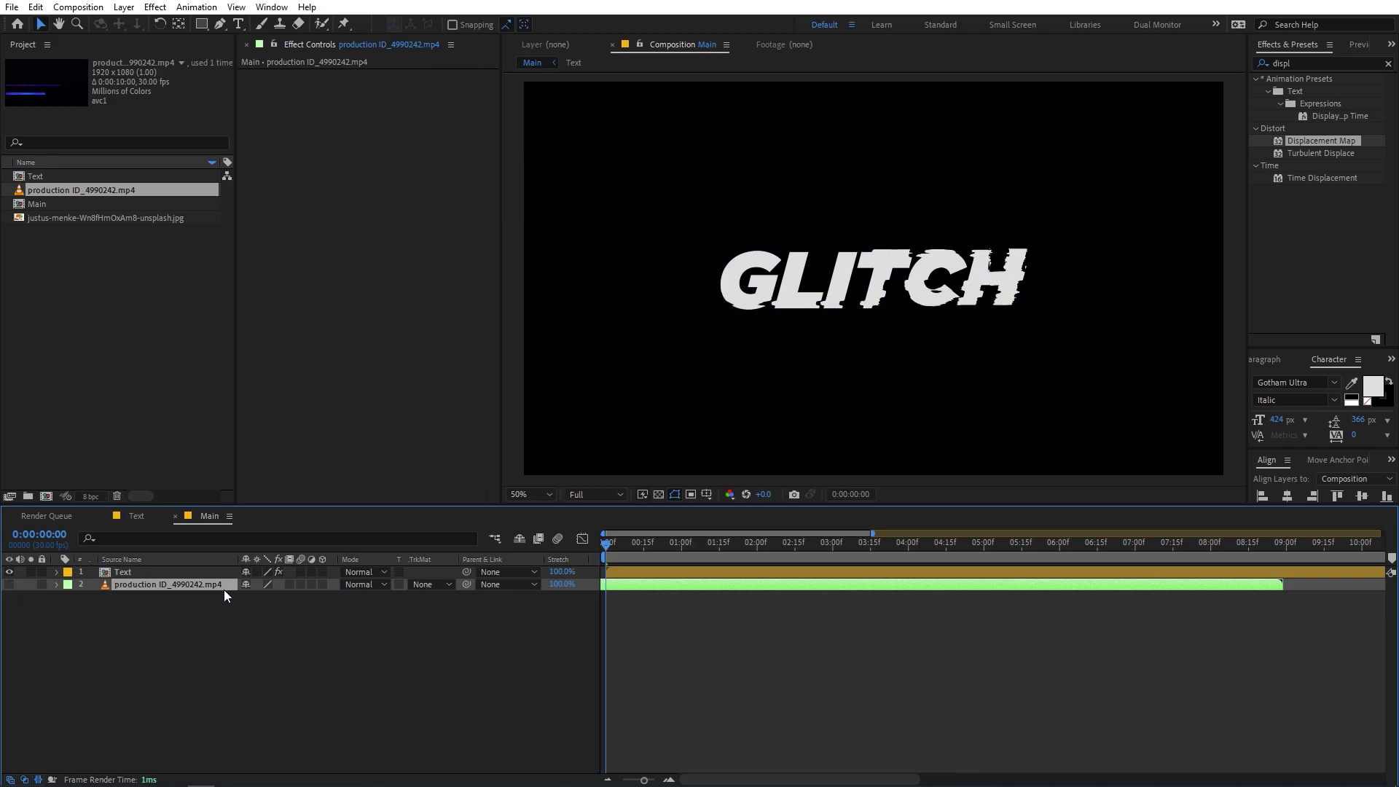
Set the maximum horizontal displacement of the Text layer's Displacement Map to 120 and preview the animation.
left_click(146, 575)
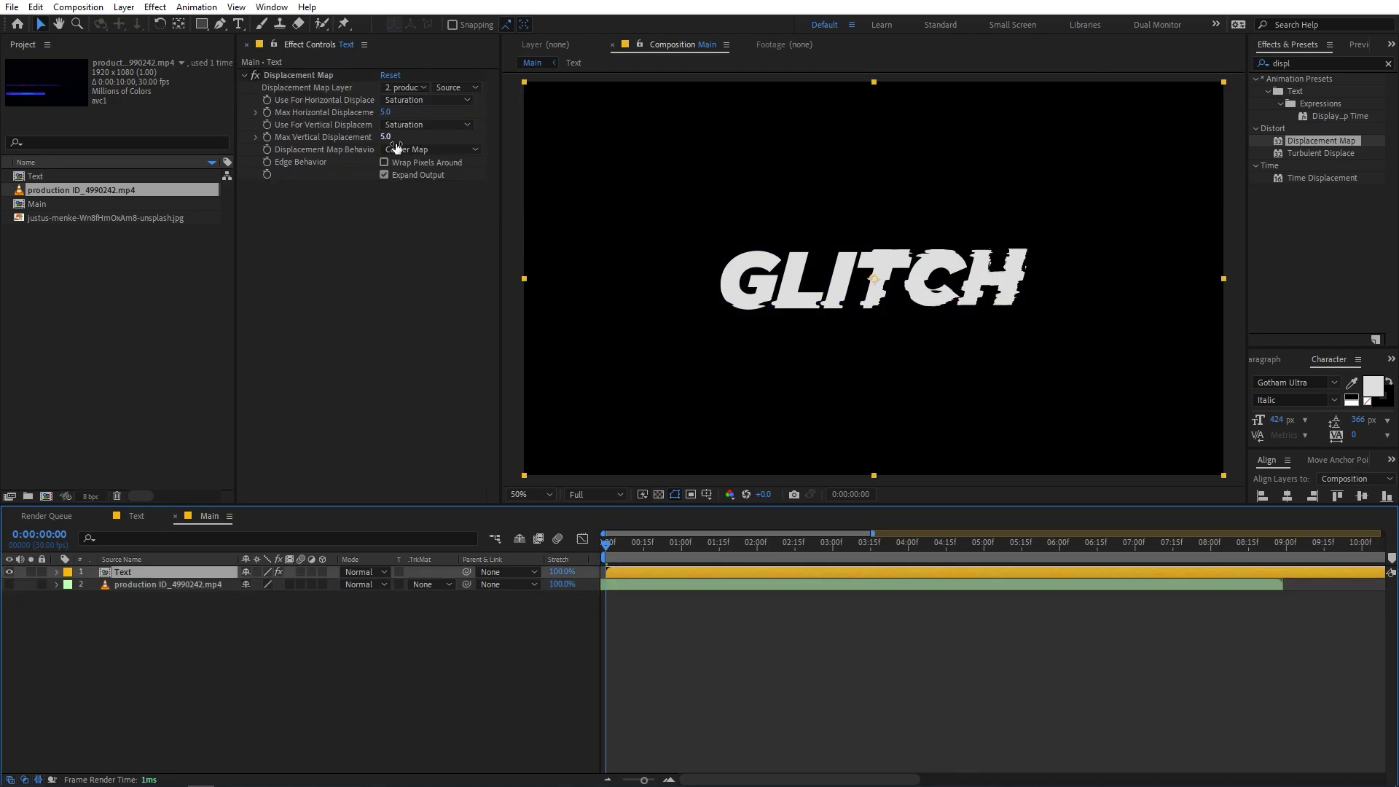
left_click_drag(391, 120, 420, 119)
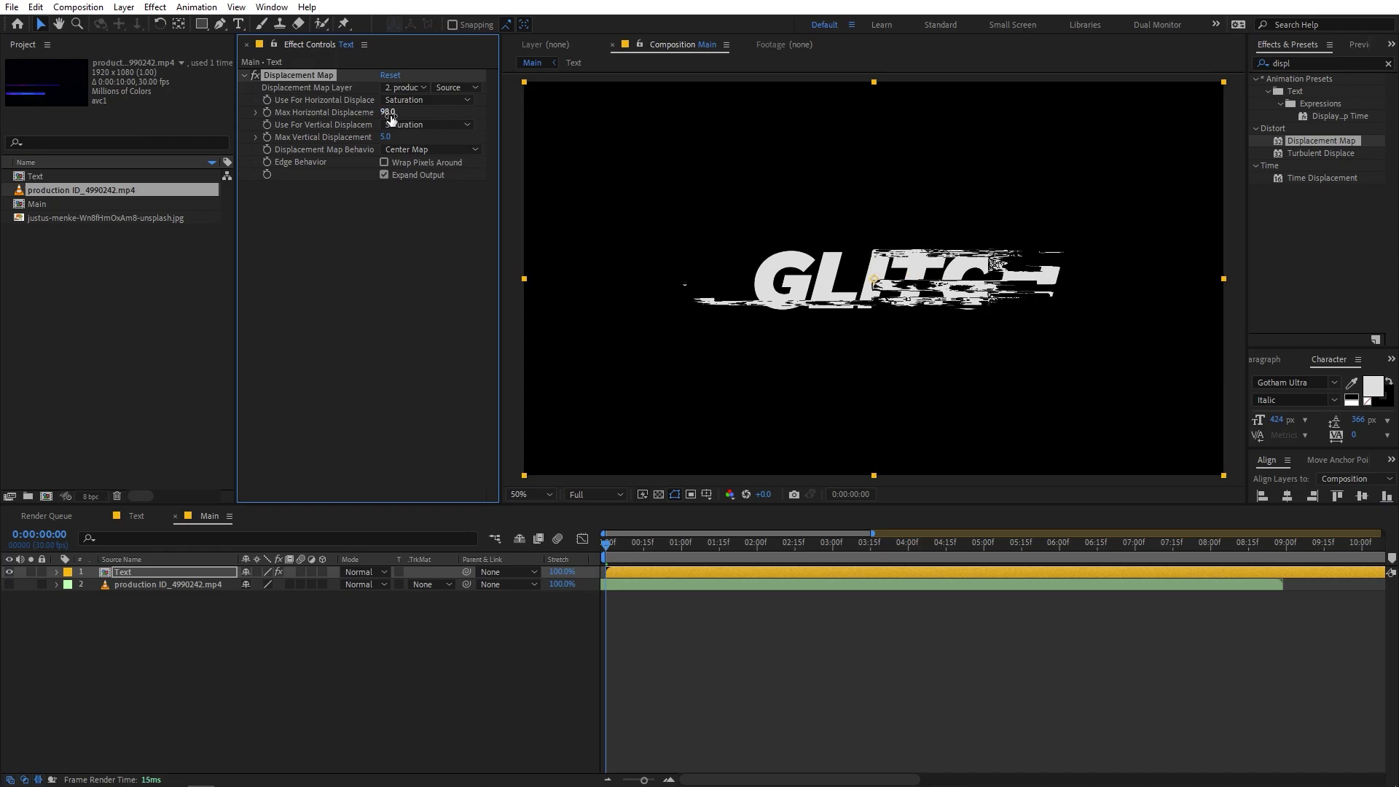
left_click(388, 114)
left_click(762, 618)
key("space")
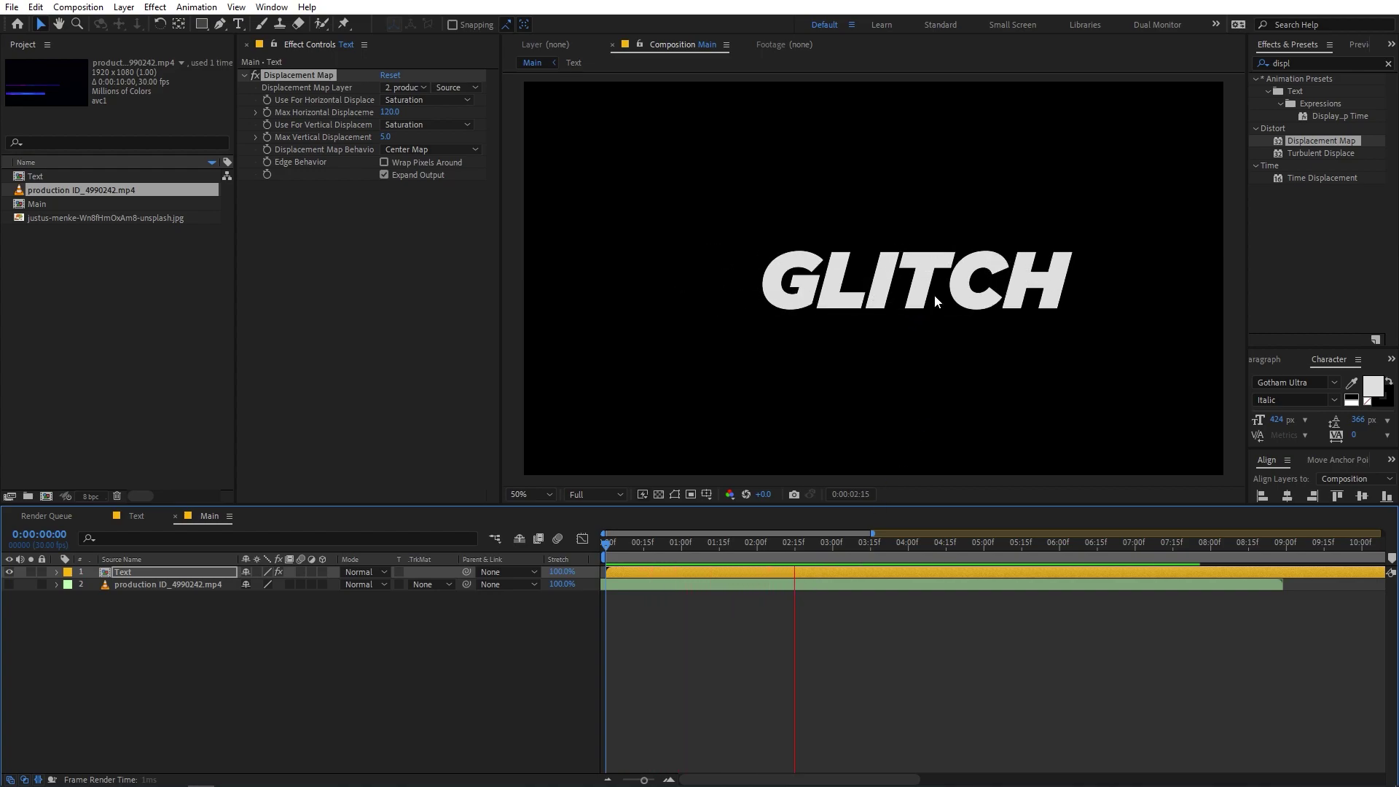
left_click_drag(827, 546, 711, 572)
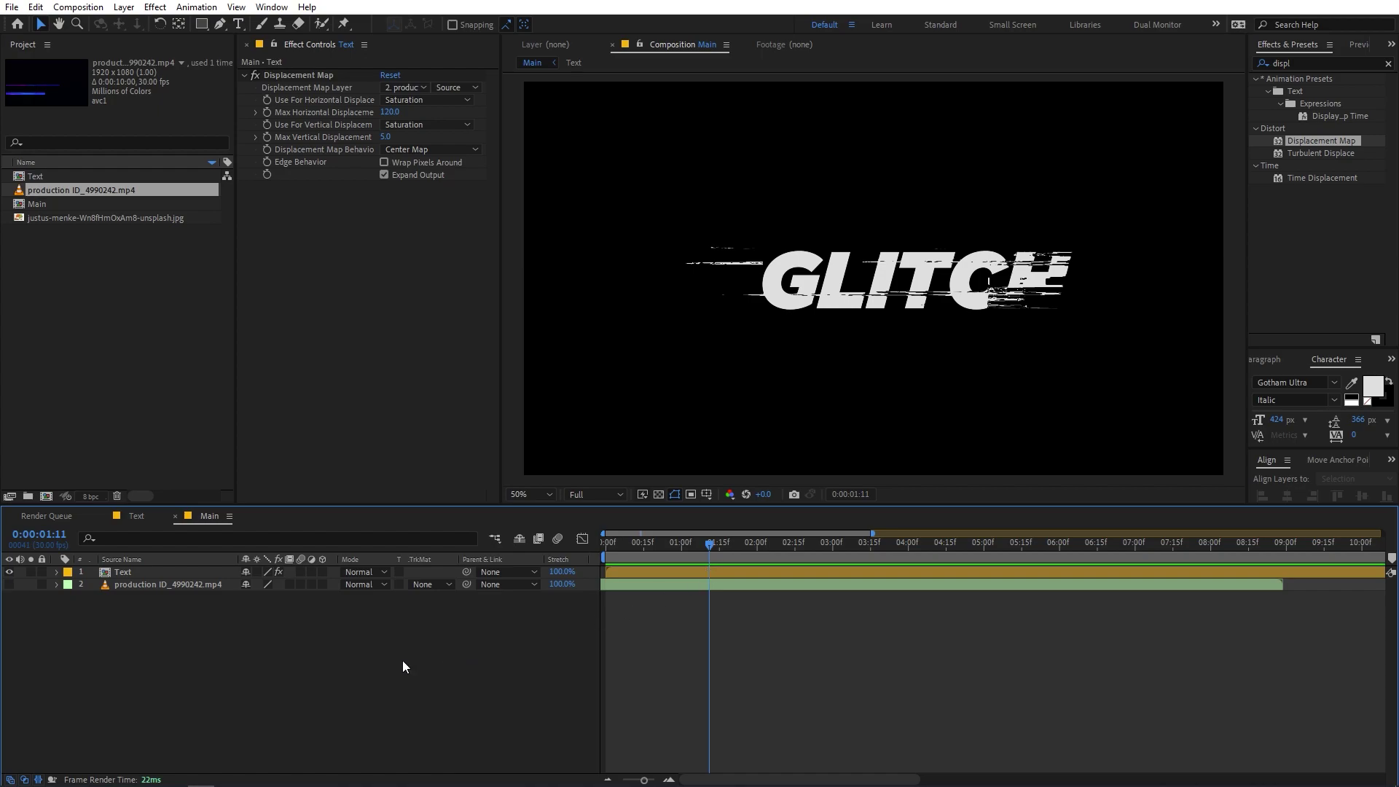
Pre-compose the Text and production ID_4990242.mp4 layers together into a new composition named Glitch Map.
left_click_drag(159, 619, 126, 570)
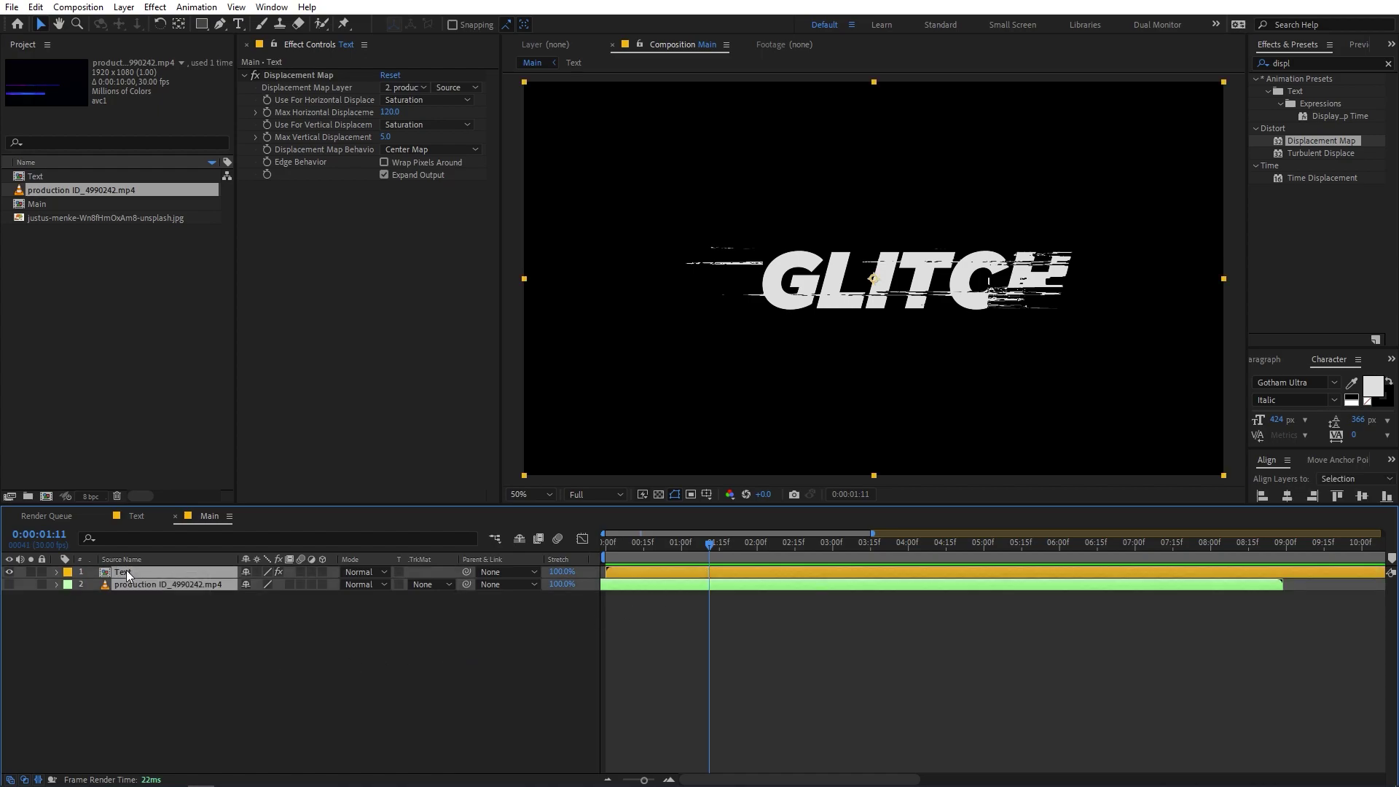
right_click(126, 569)
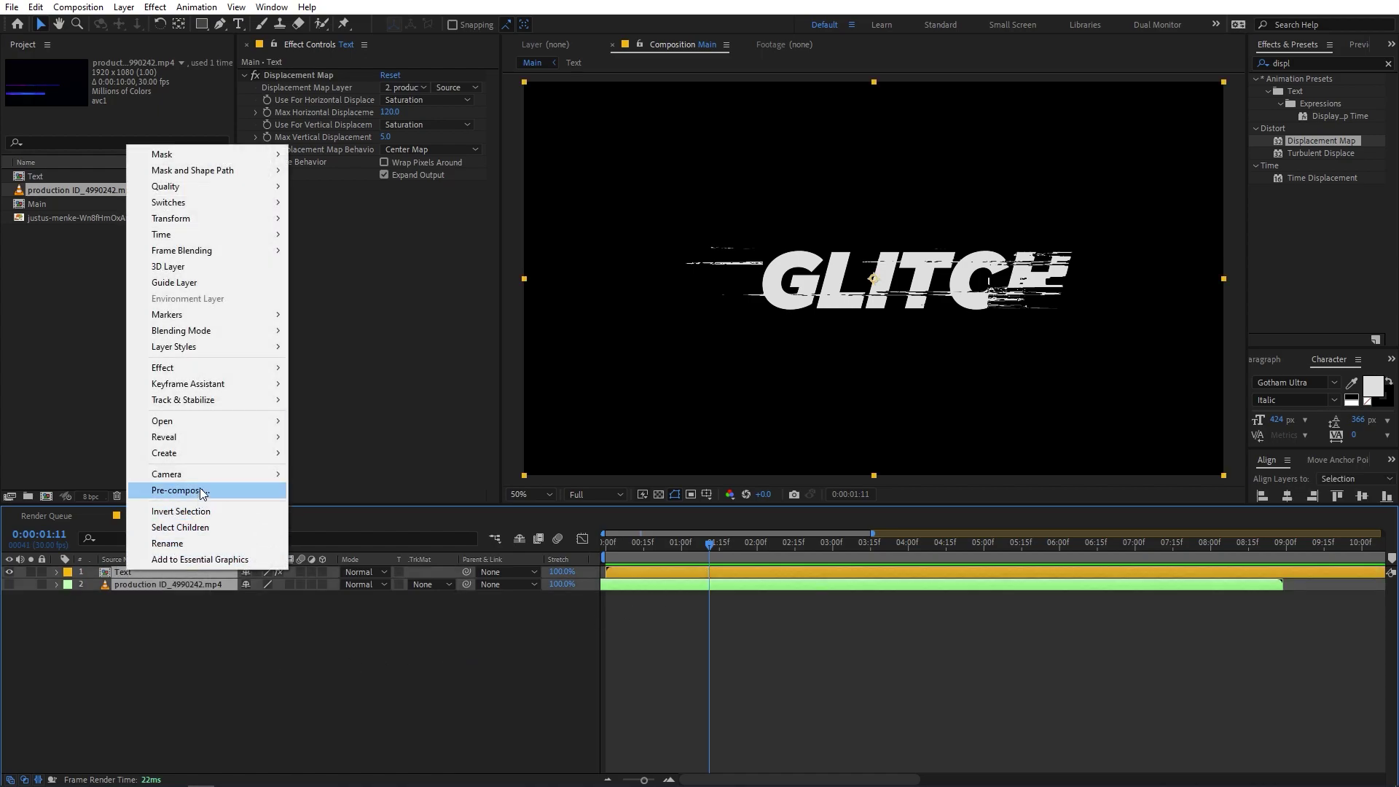
left_click(180, 489)
type("Glitch Map")
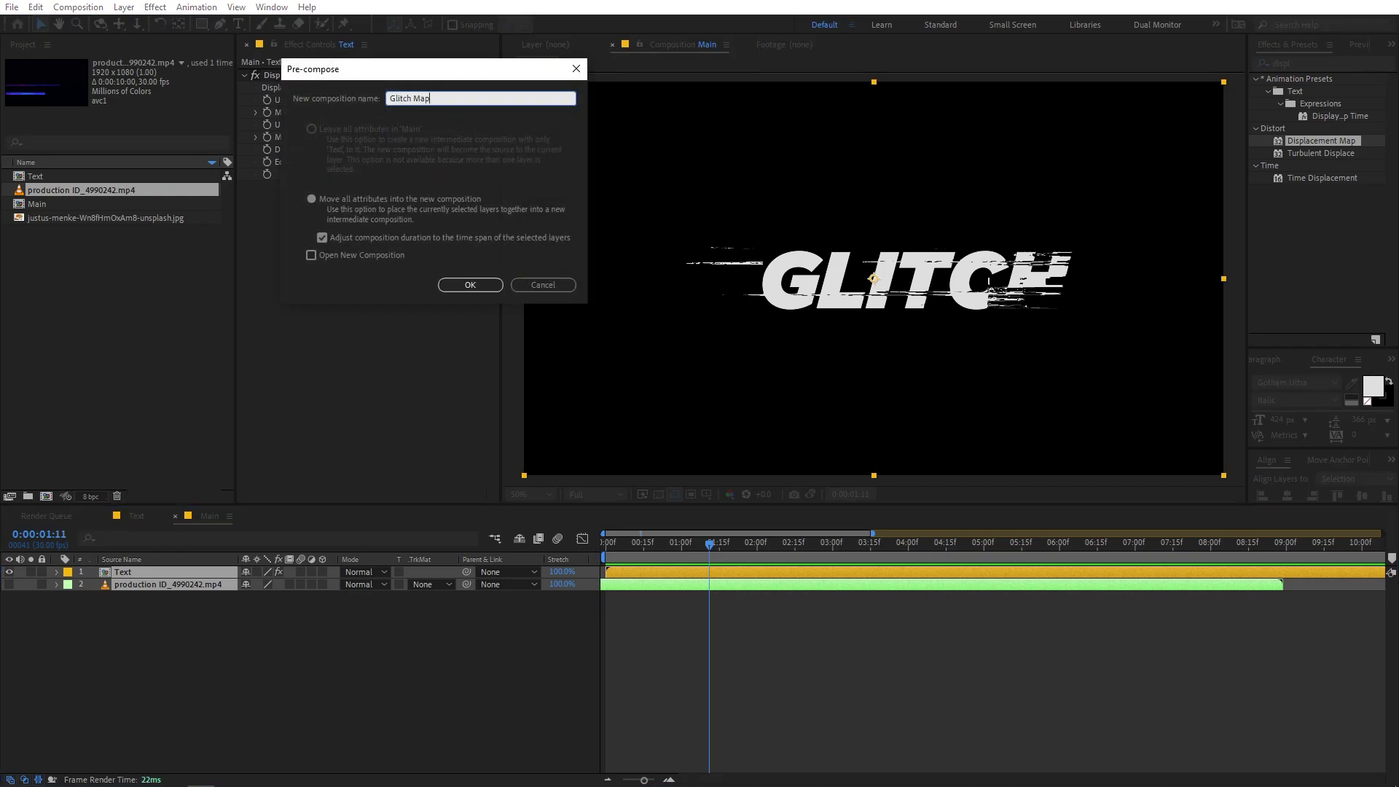
key("Return")
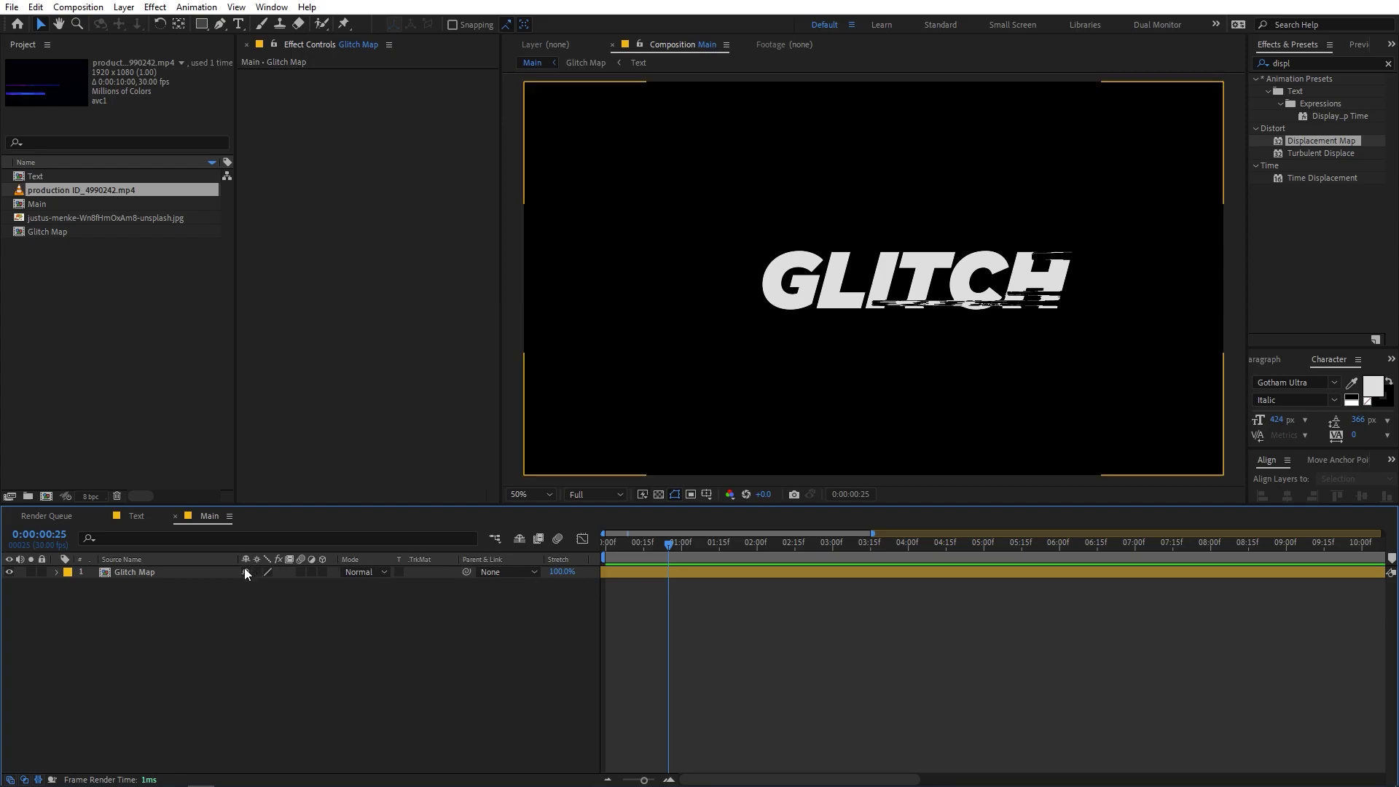
Duplicate the Glitch Map layer twice so that the Main composition holds three copies.
left_click(140, 573)
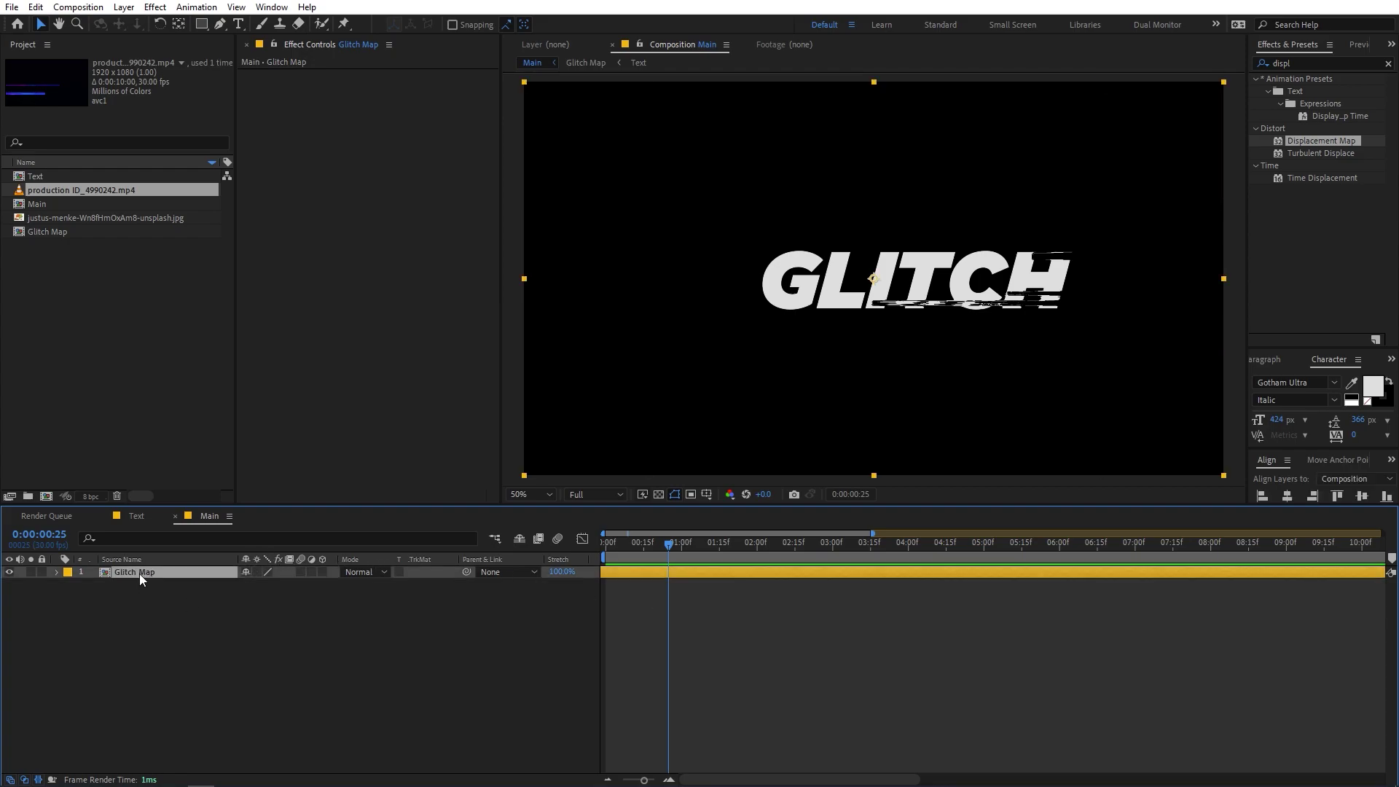
left_click(673, 618)
left_click(138, 574)
key("ctrl+d")
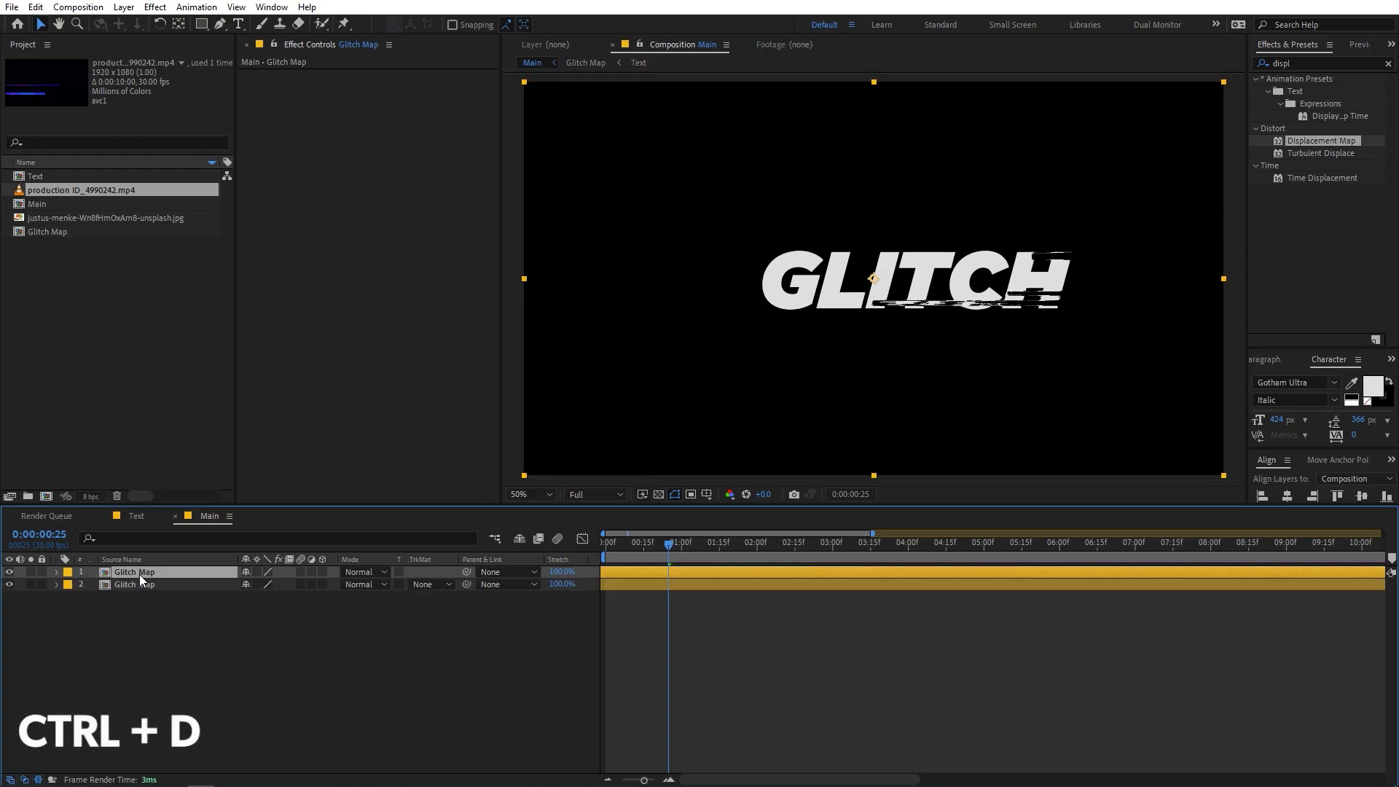
key("ctrl+d")
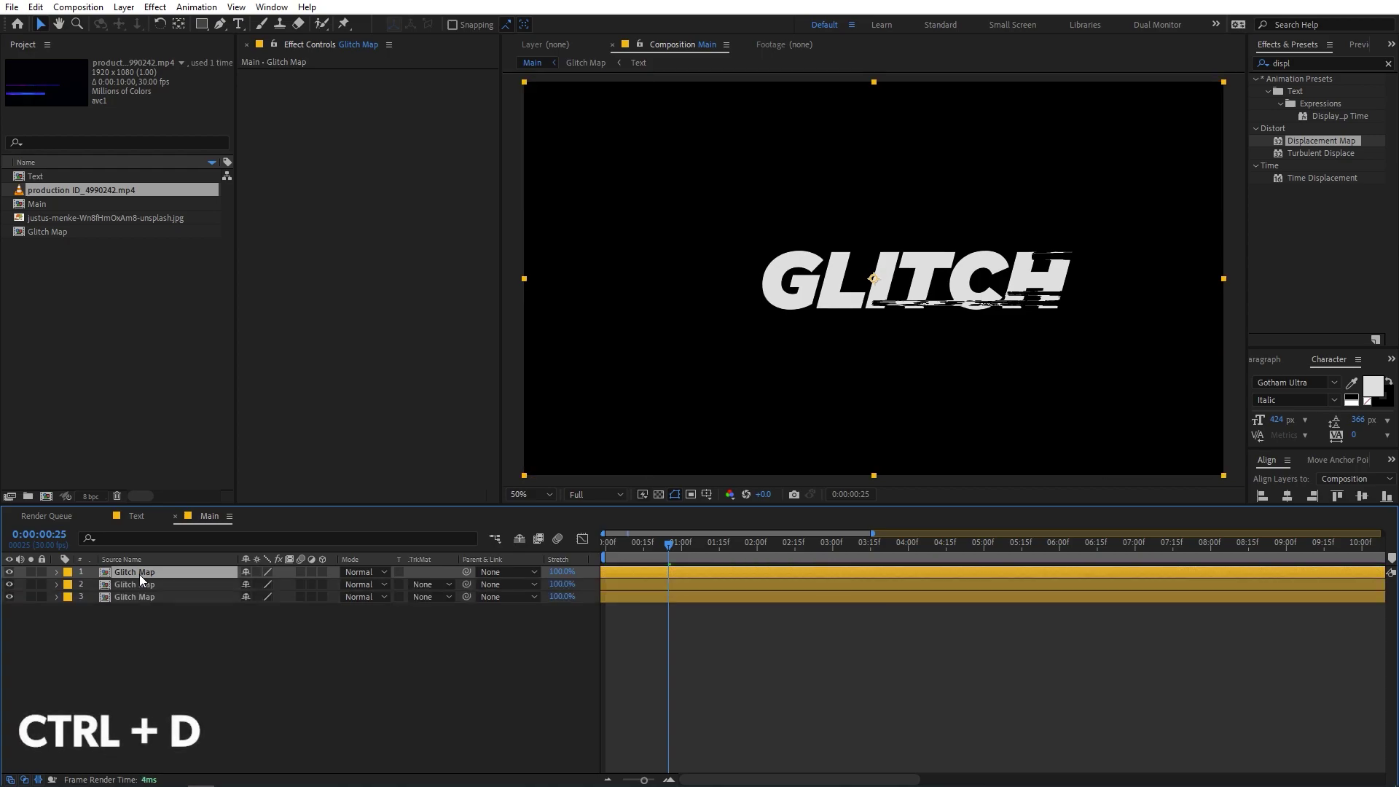
Find the Fill effect and apply it to the uppermost Glitch Map layer, keeping its red color.
left_click(1304, 63)
type("fill")
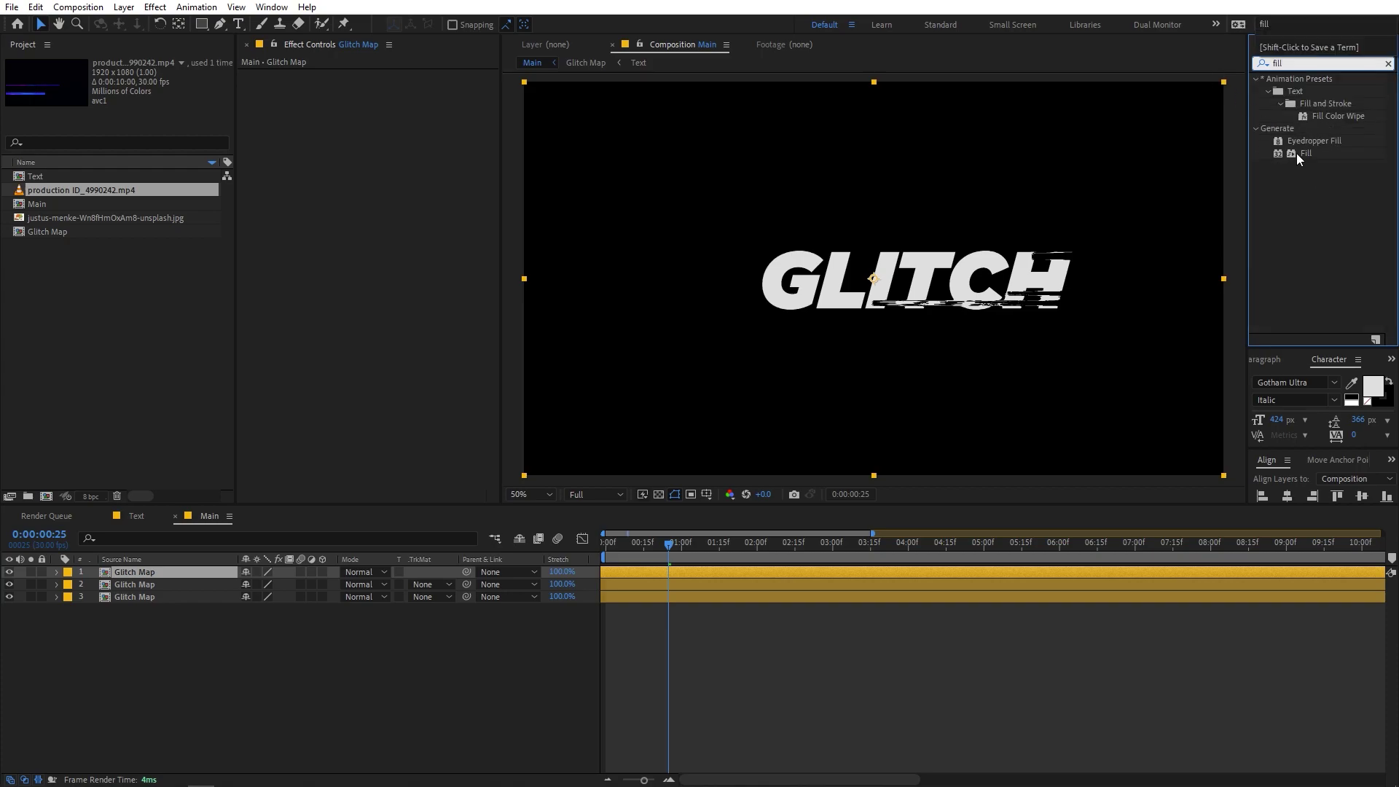
left_click_drag(1297, 158, 158, 575)
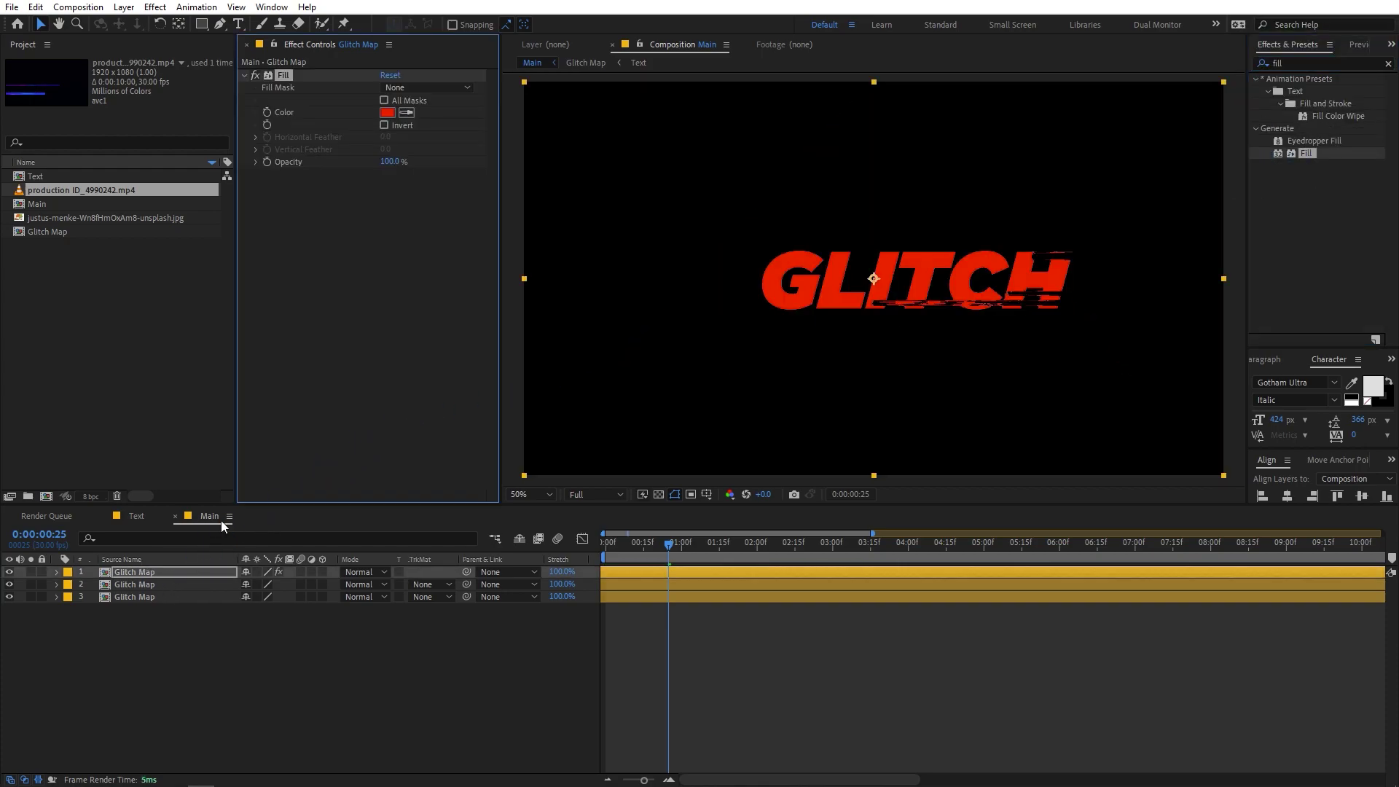
left_click(385, 114)
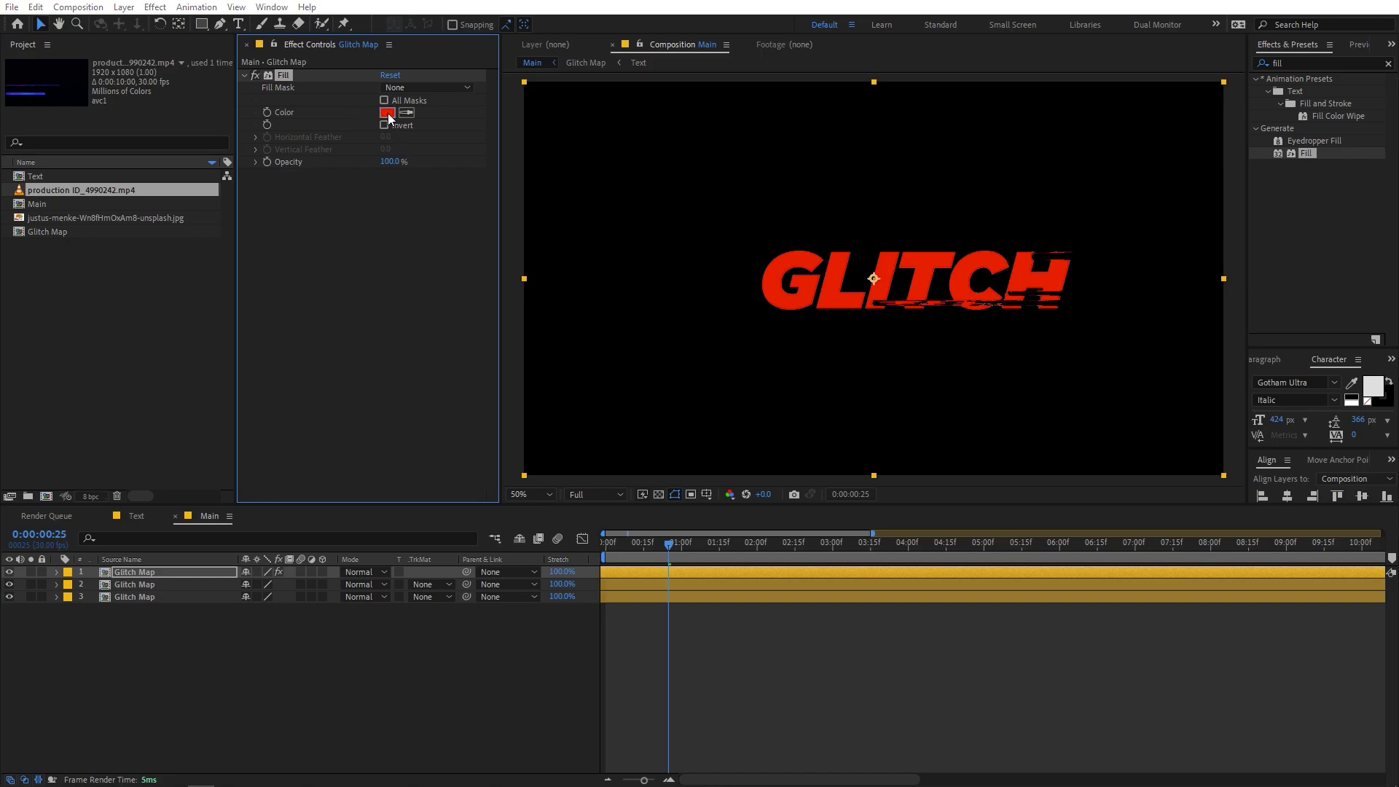
left_click(450, 333)
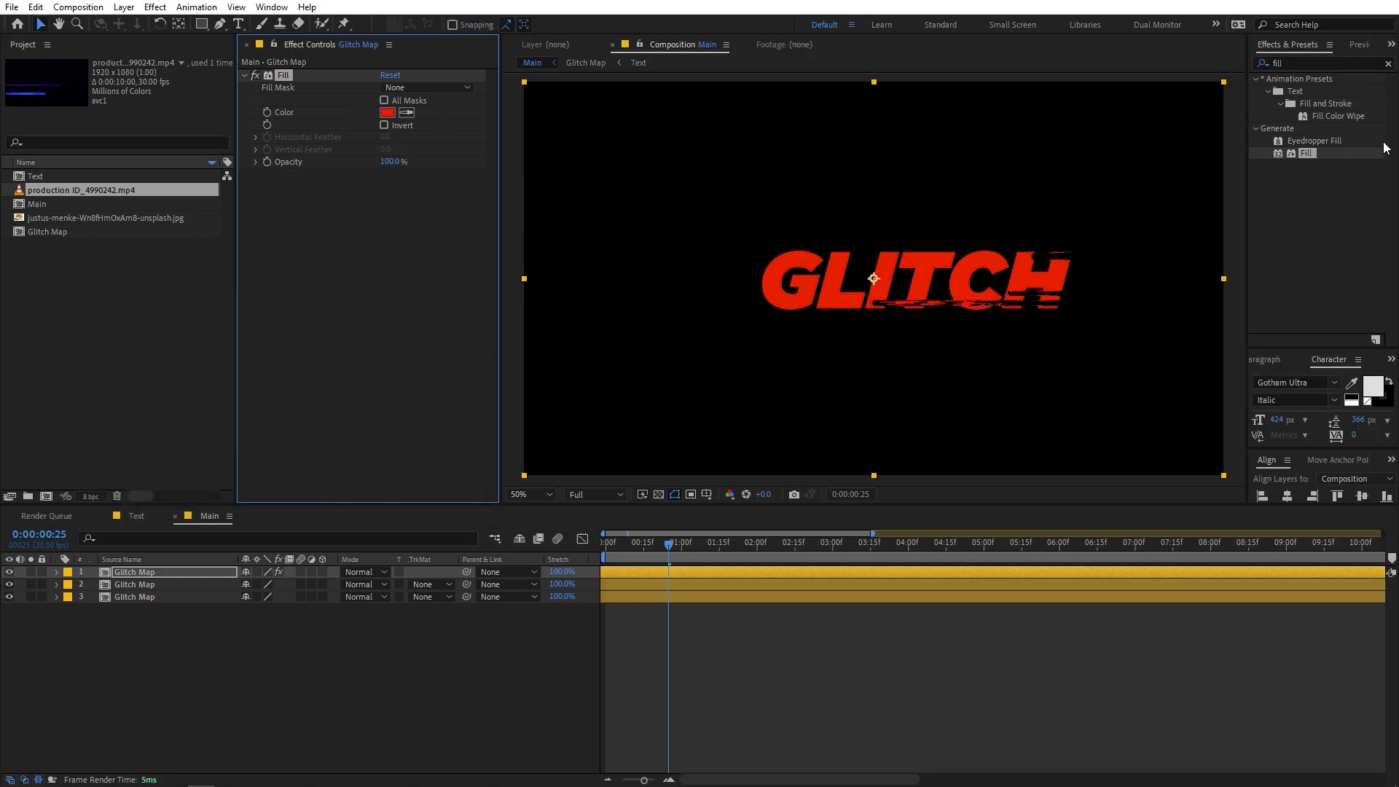
Apply the Fill effect to the second Glitch Map layer and set its color to blue, about 007EFF.
left_click_drag(1302, 160, 138, 585)
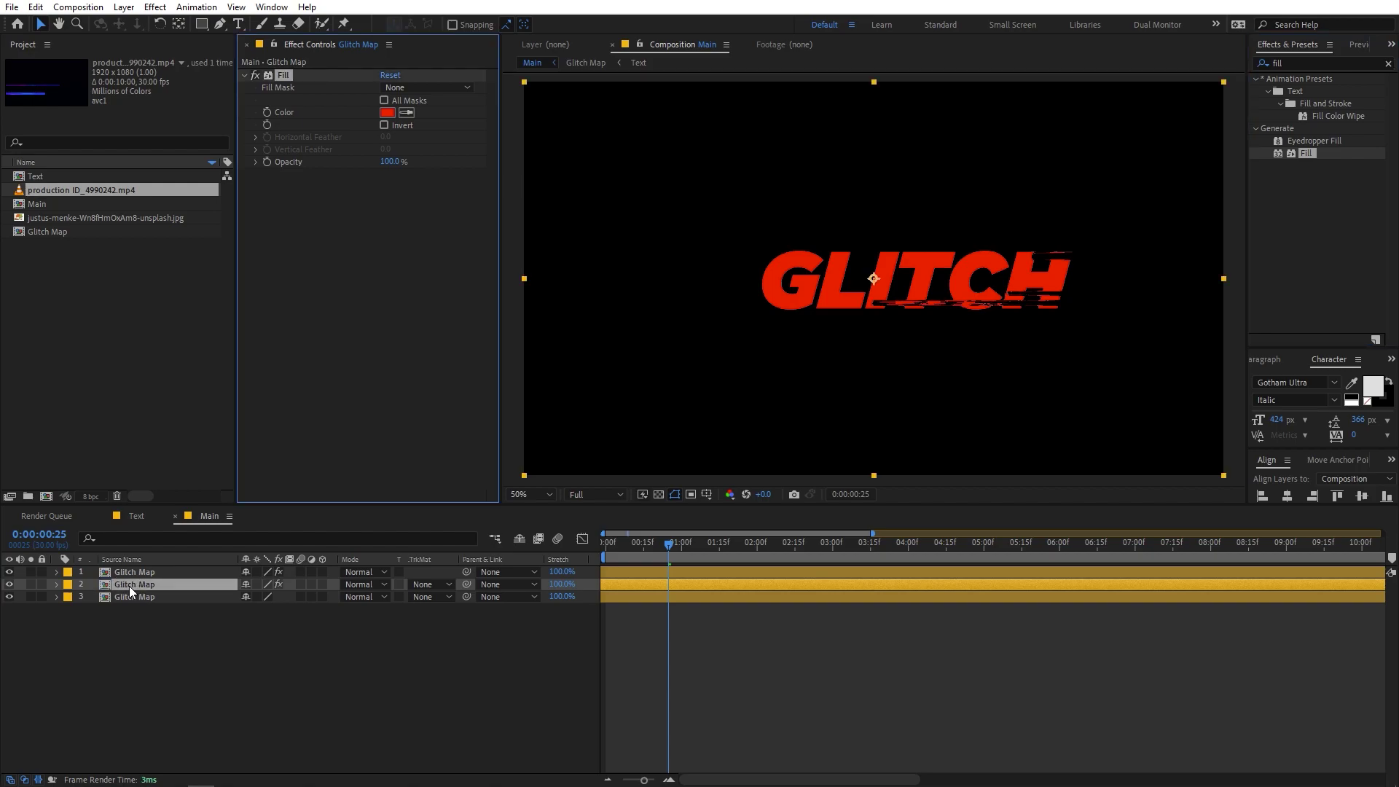
left_click(387, 113)
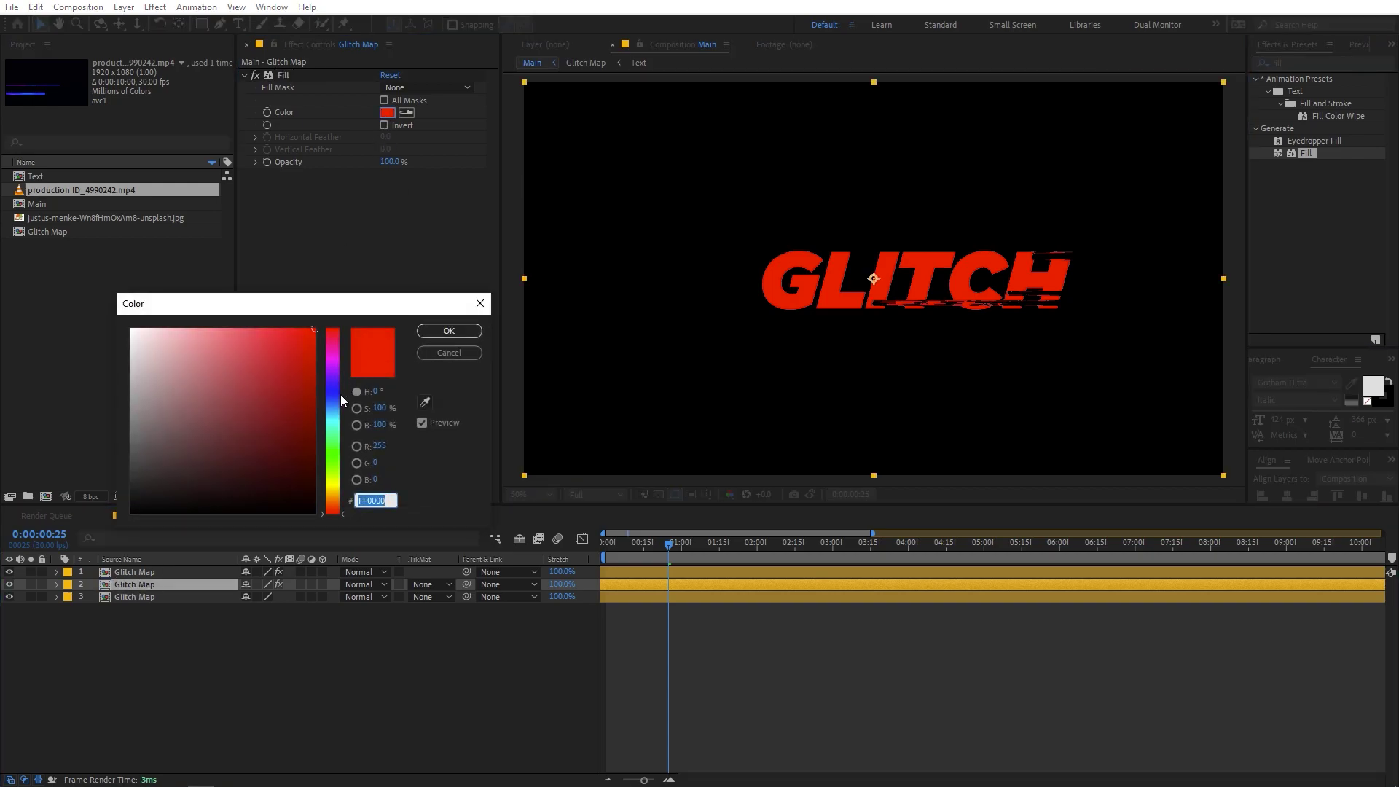
left_click(331, 415)
left_click_drag(330, 420, 333, 411)
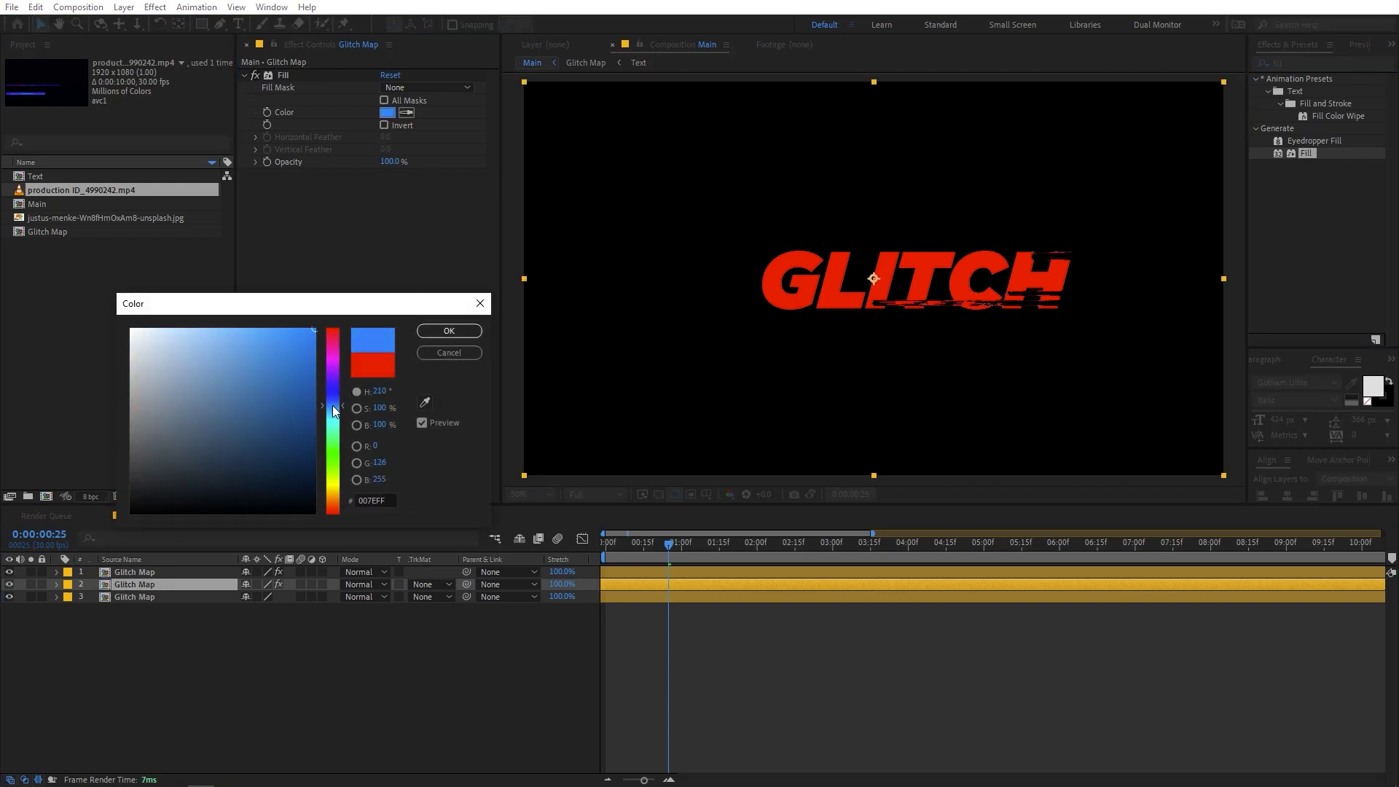
left_click(439, 332)
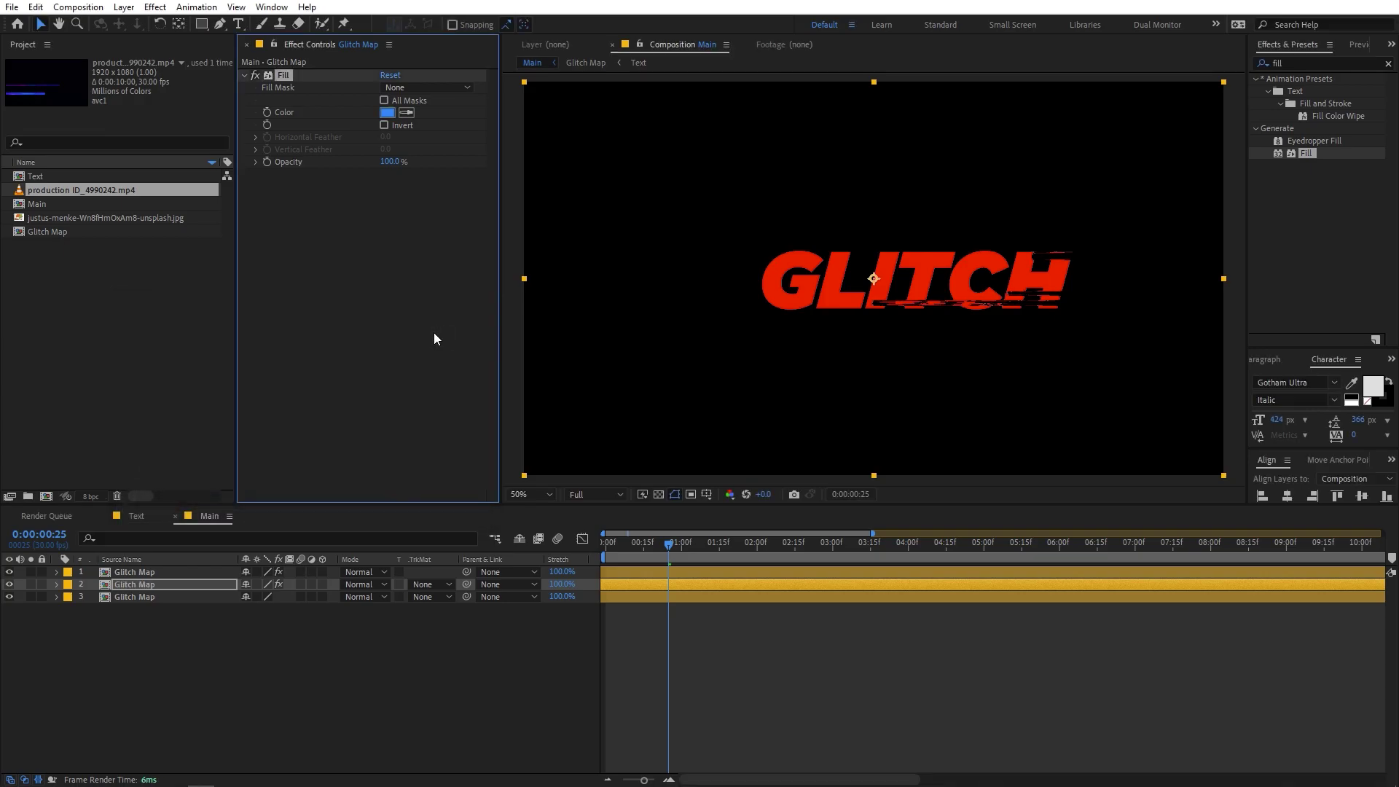
Apply the Fill effect to the third Glitch Map layer and set its color to bright green.
left_click(133, 598)
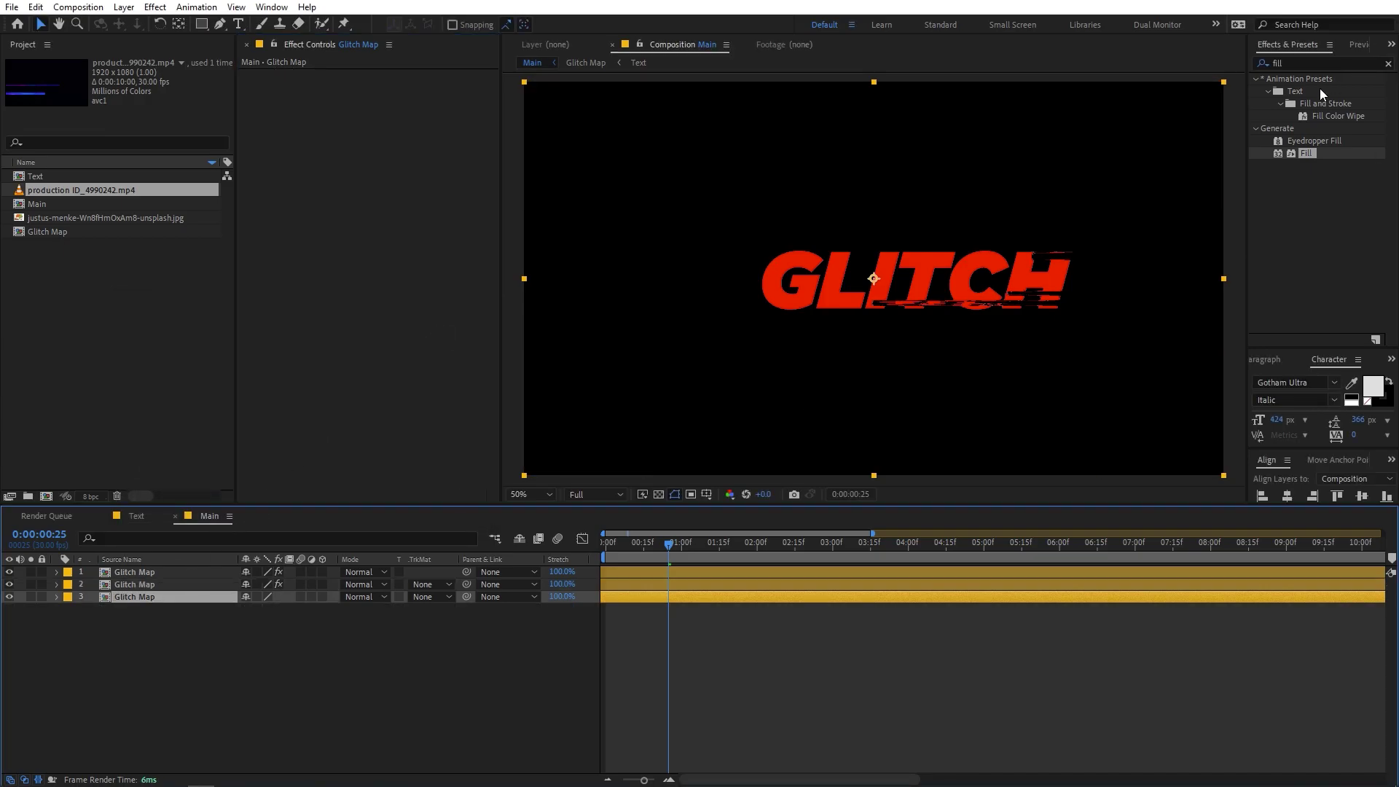
left_click_drag(1307, 154, 142, 599)
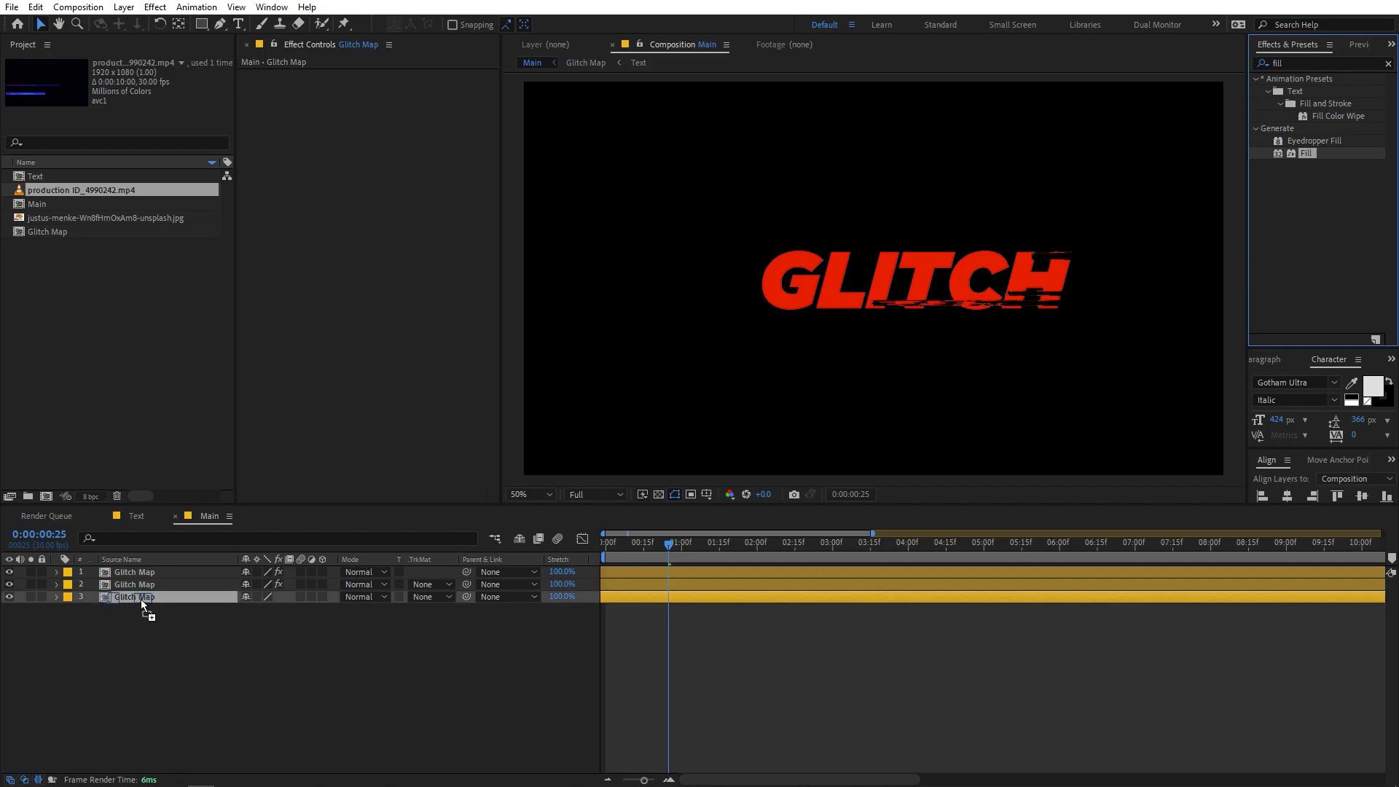
left_click(386, 113)
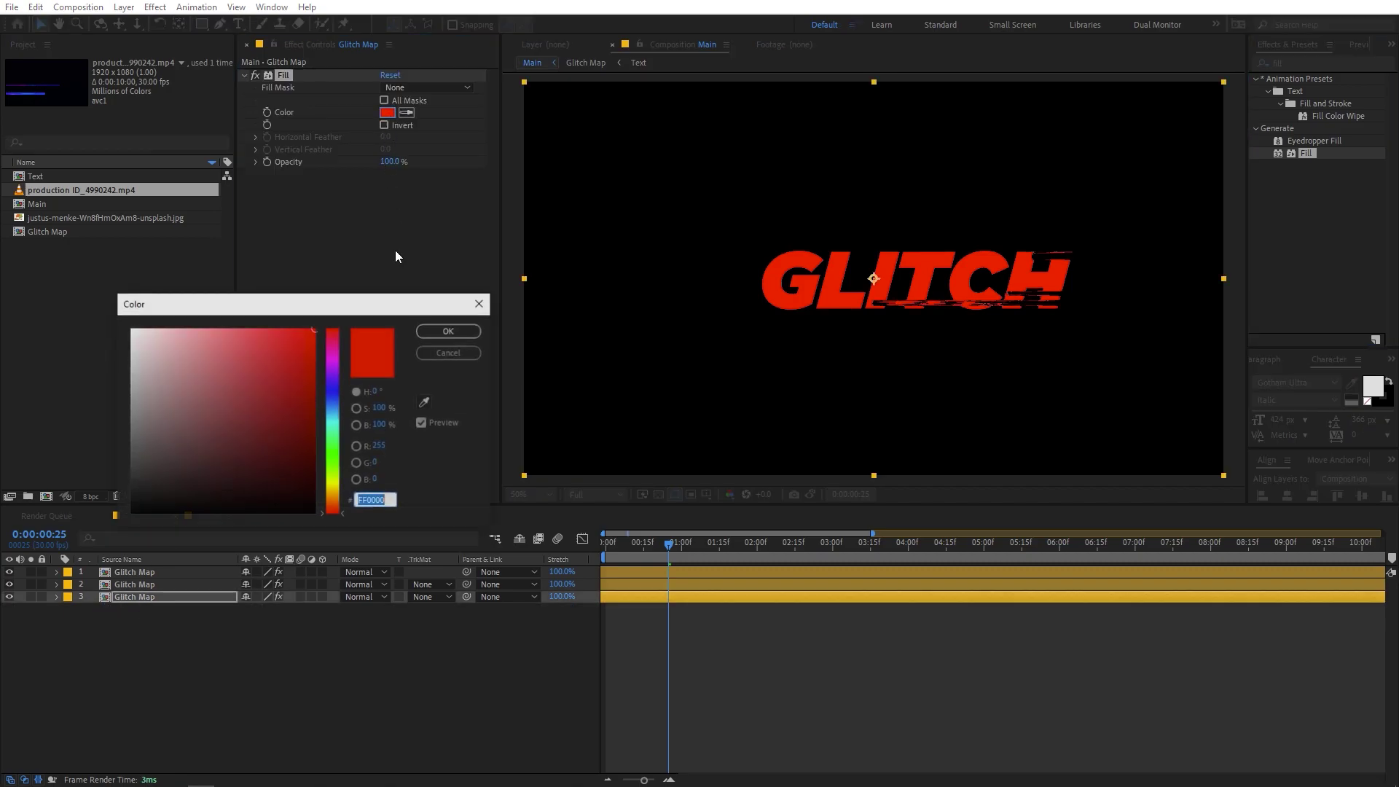
left_click(339, 451)
left_click(449, 331)
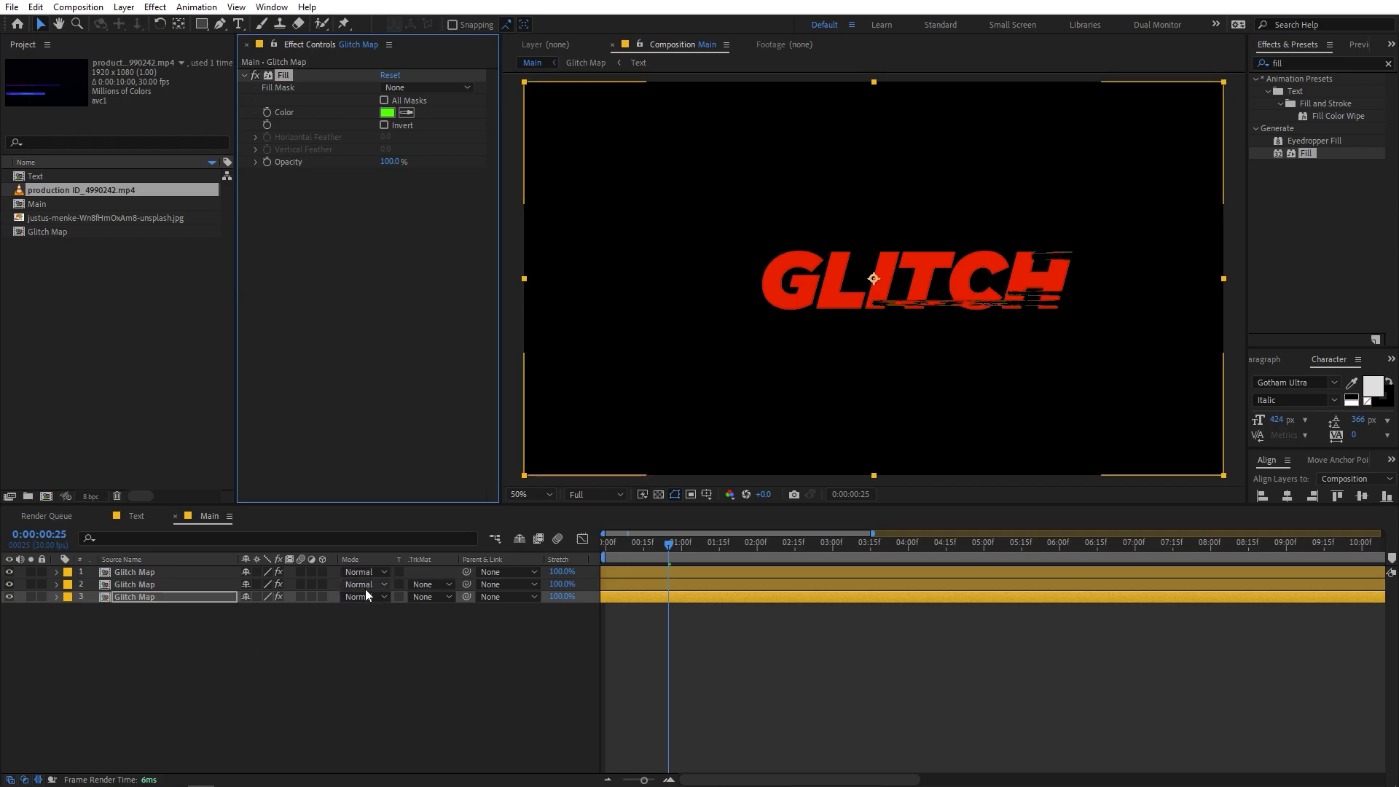
Set the blending mode of the red and blue Glitch Map layers to Add.
left_click(11, 780)
left_click(11, 780)
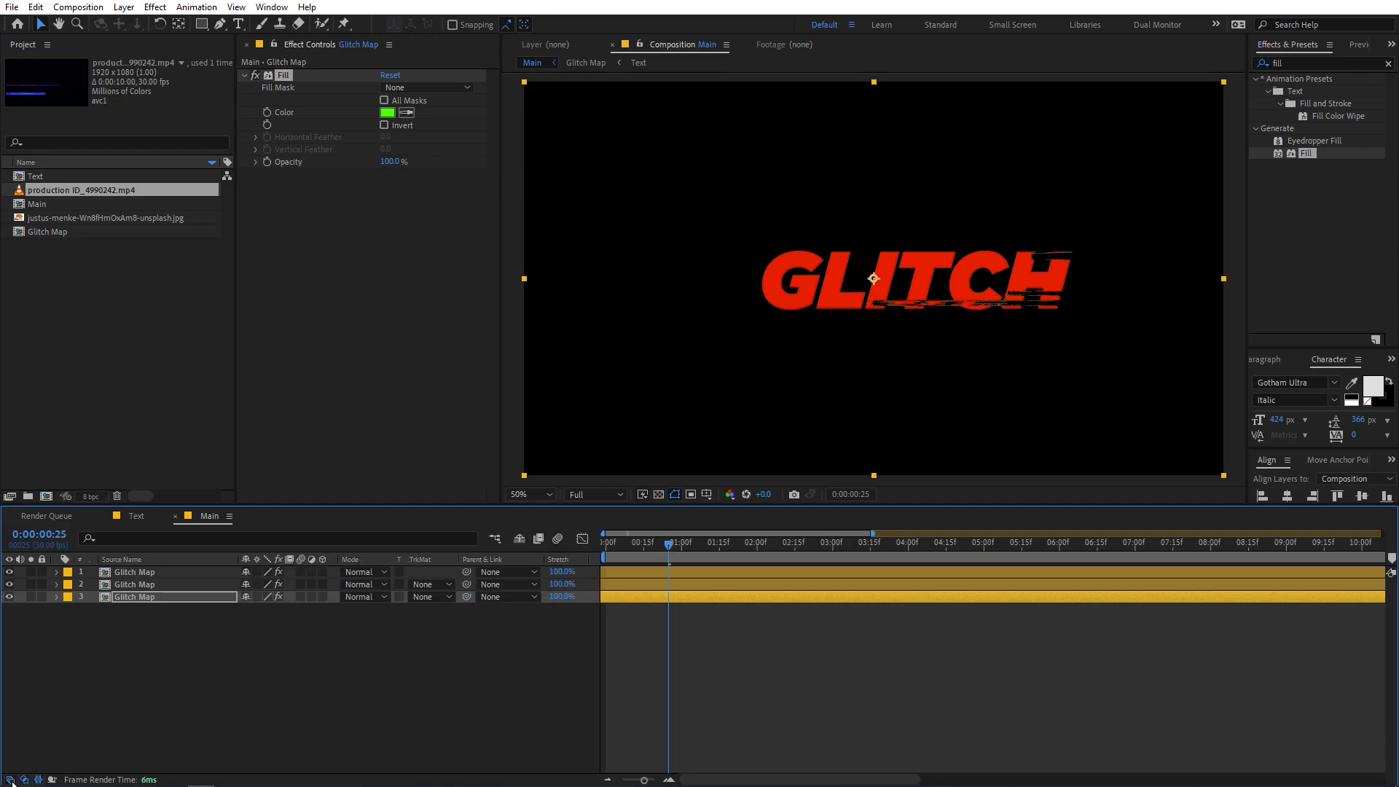
left_click(24, 780)
left_click(24, 779)
left_click(367, 571)
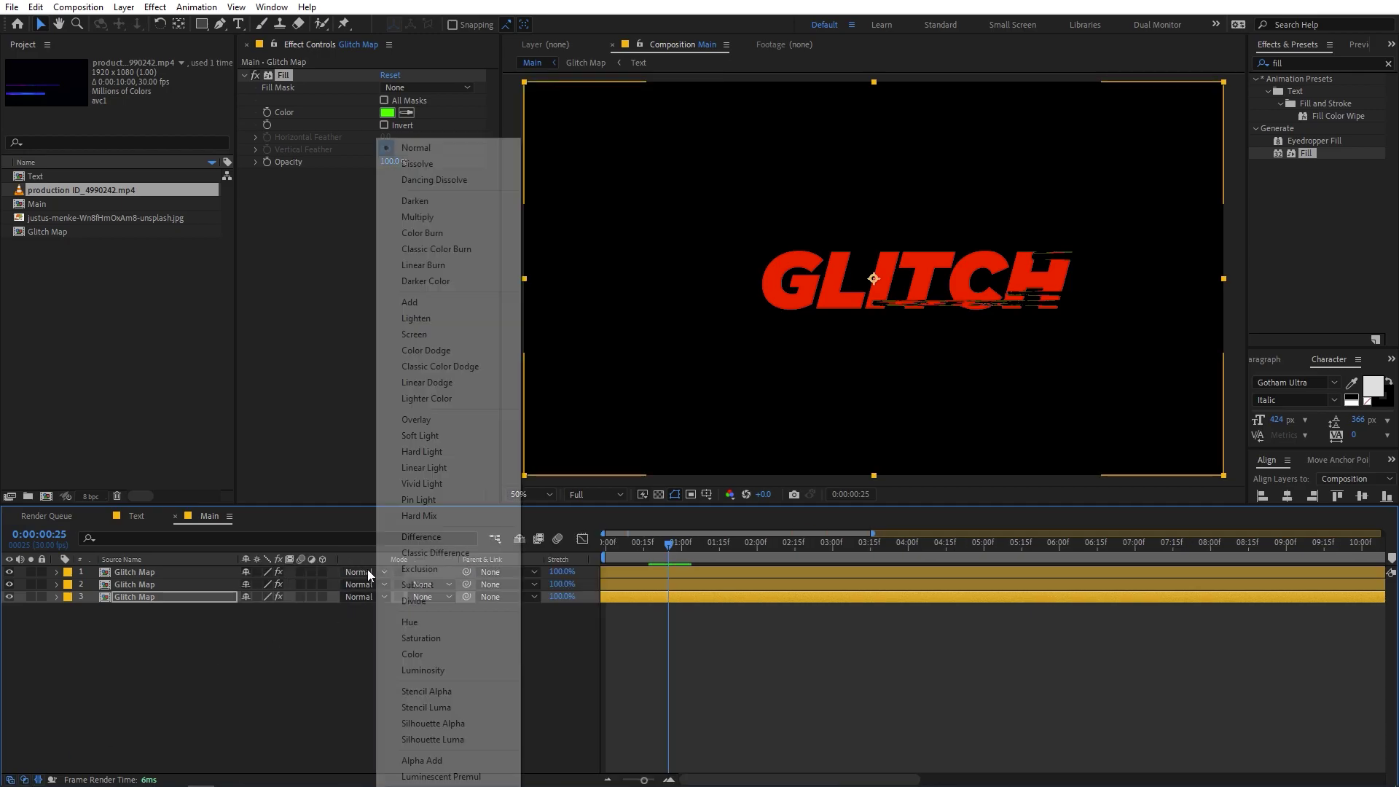
left_click(423, 296)
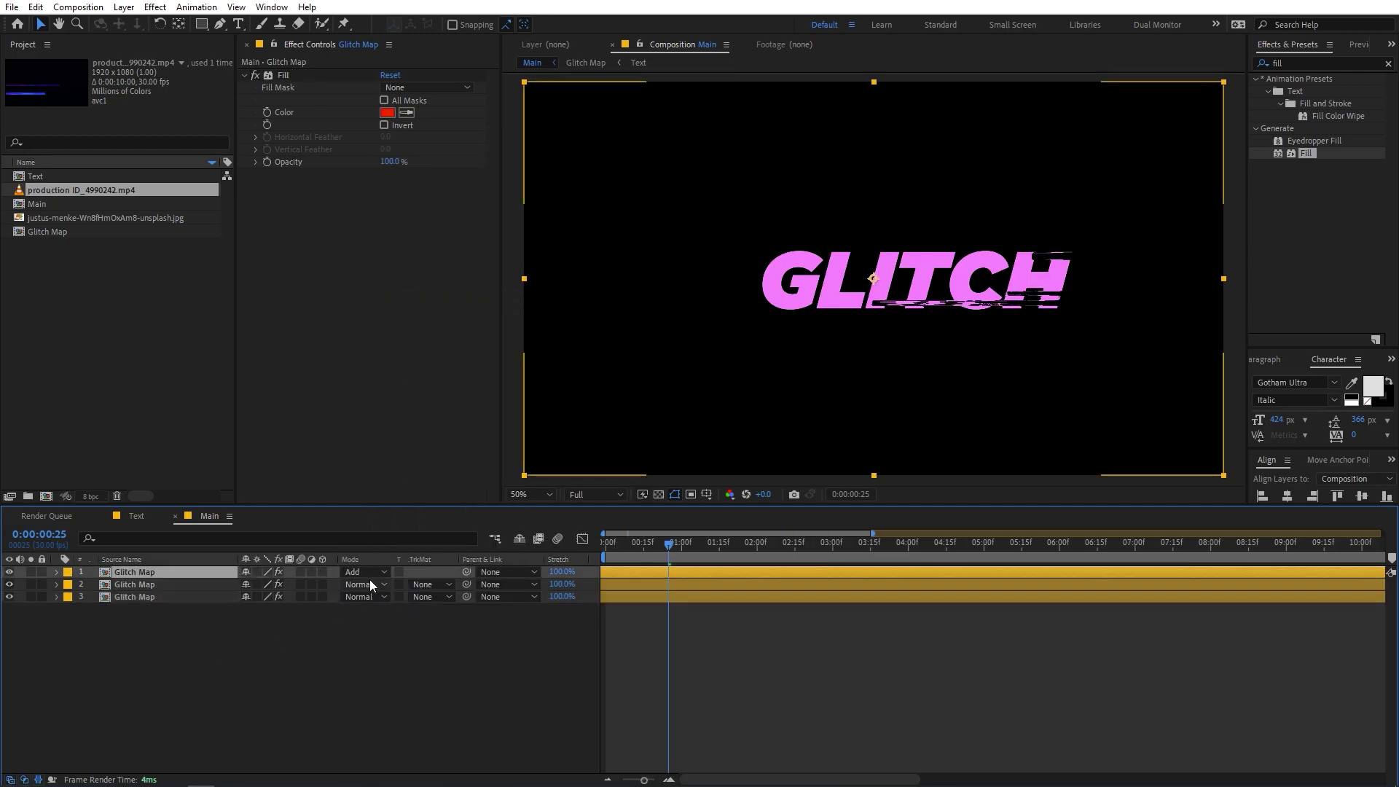
left_click(364, 583)
left_click(421, 304)
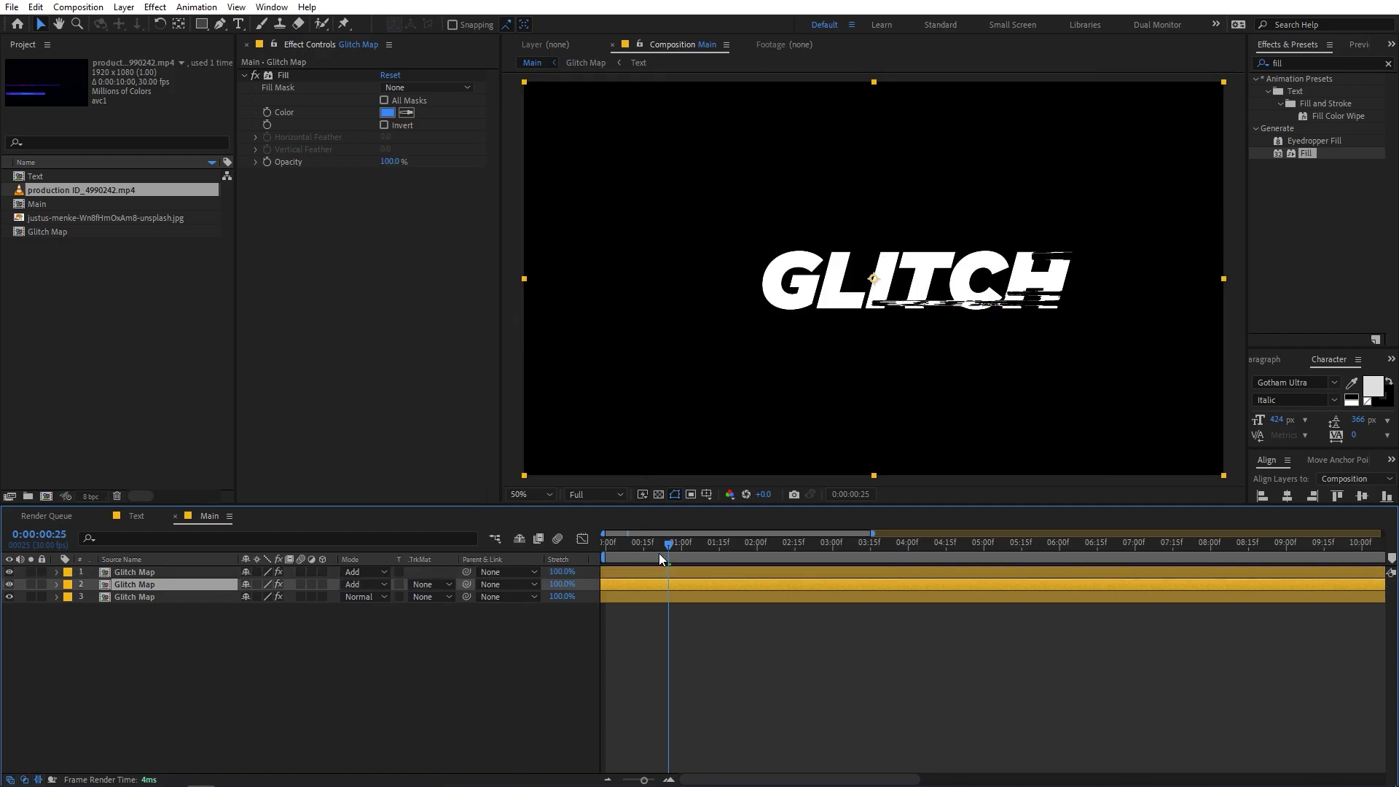
At the start of the composition, shift the blue Glitch Map layer slightly earlier in time.
key("Home")
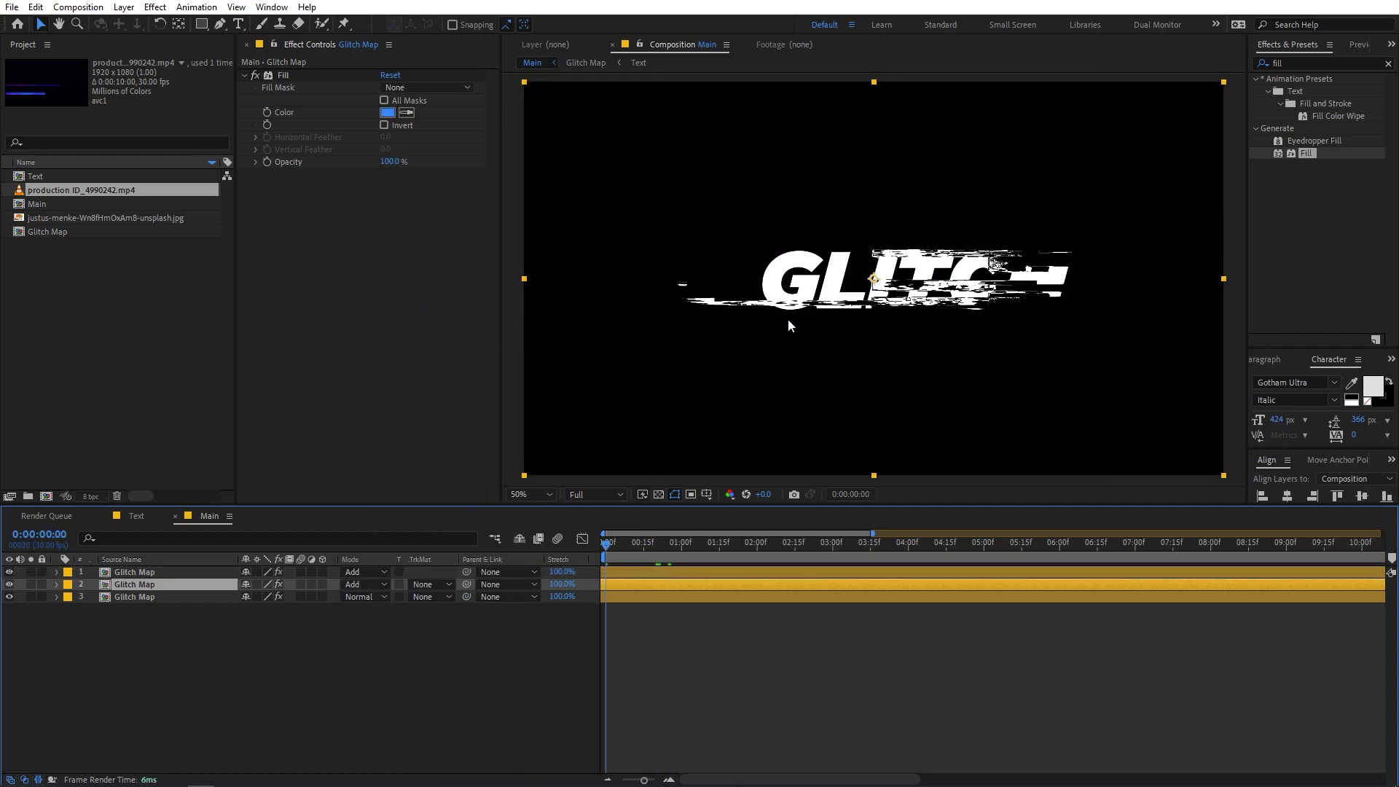
scroll(804, 277, "up", 1)
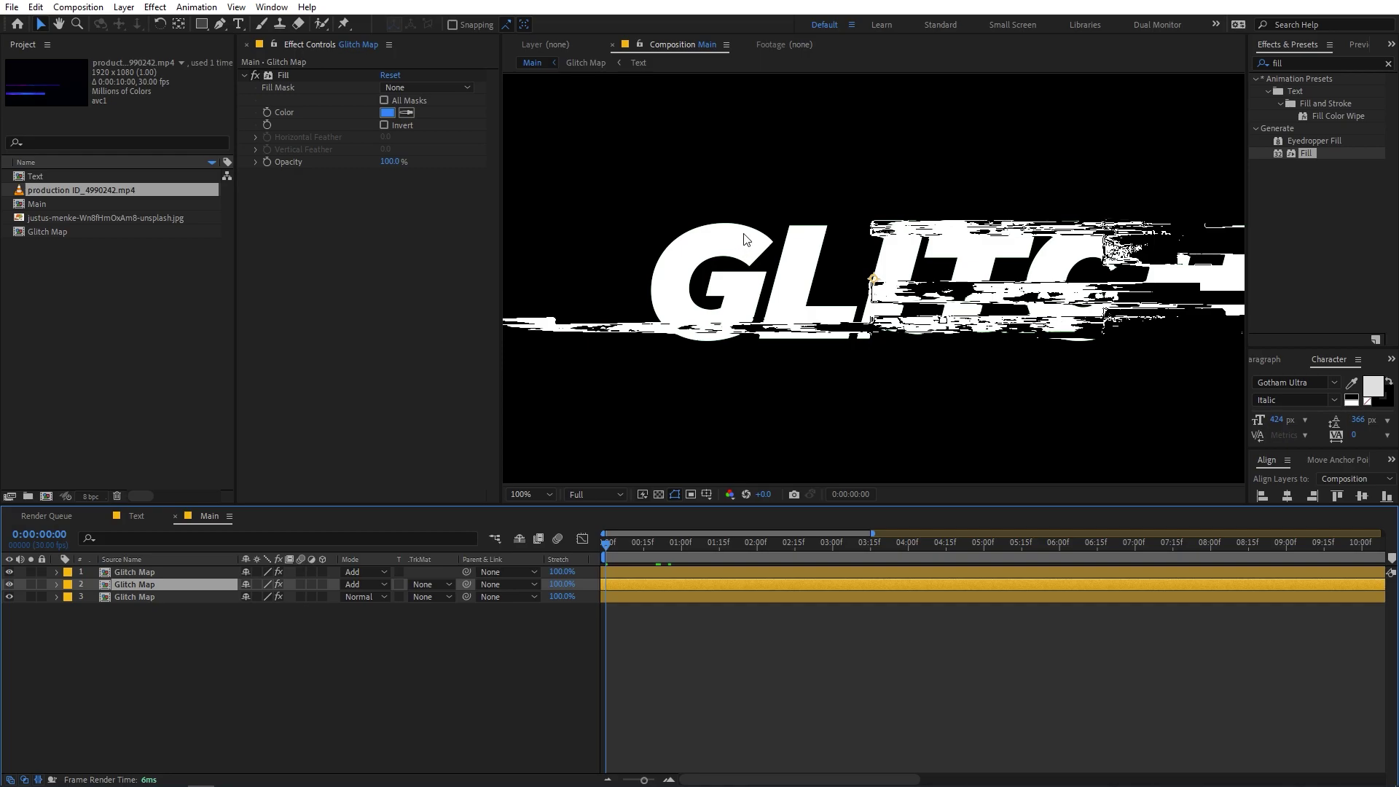
scroll(1040, 283, "down", 1)
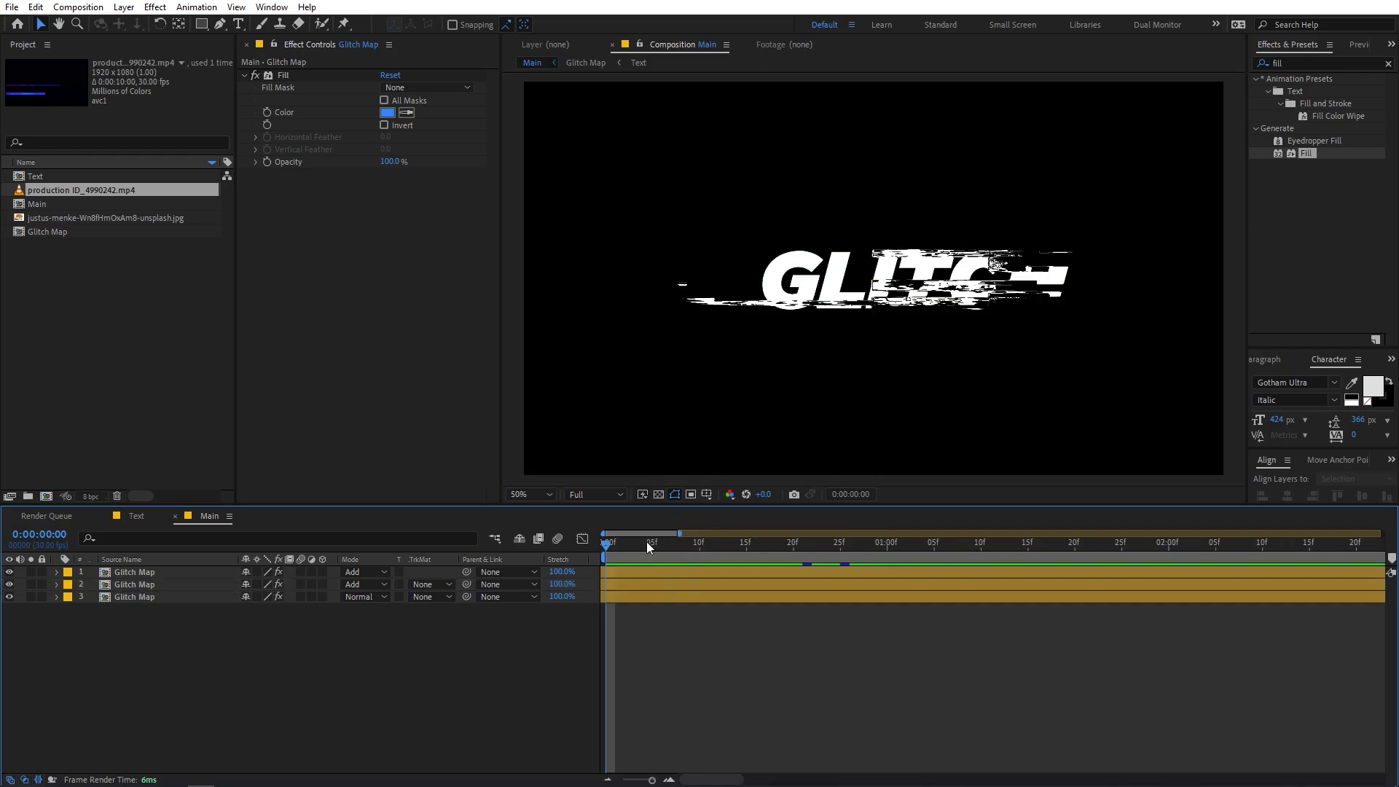
left_click(629, 585)
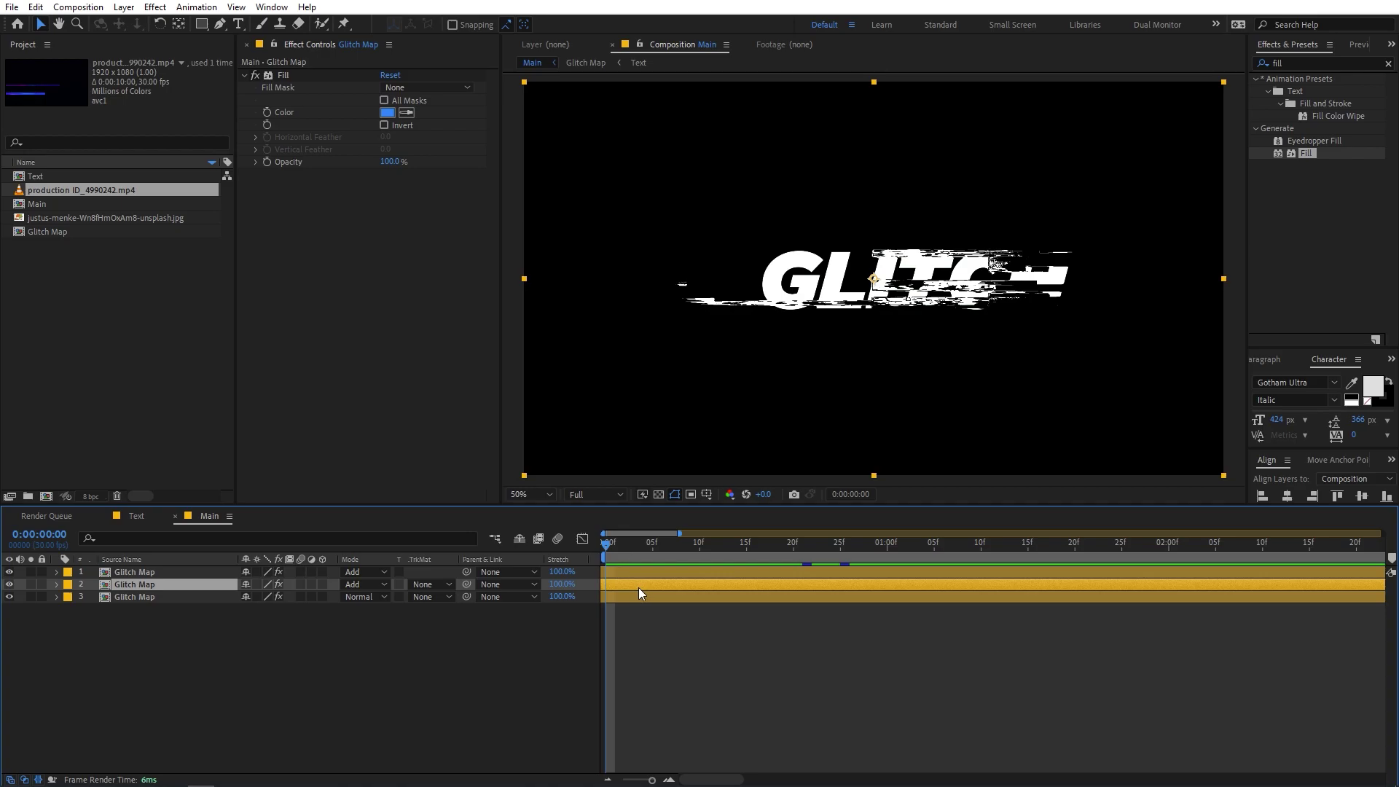
left_click_drag(636, 588, 631, 588)
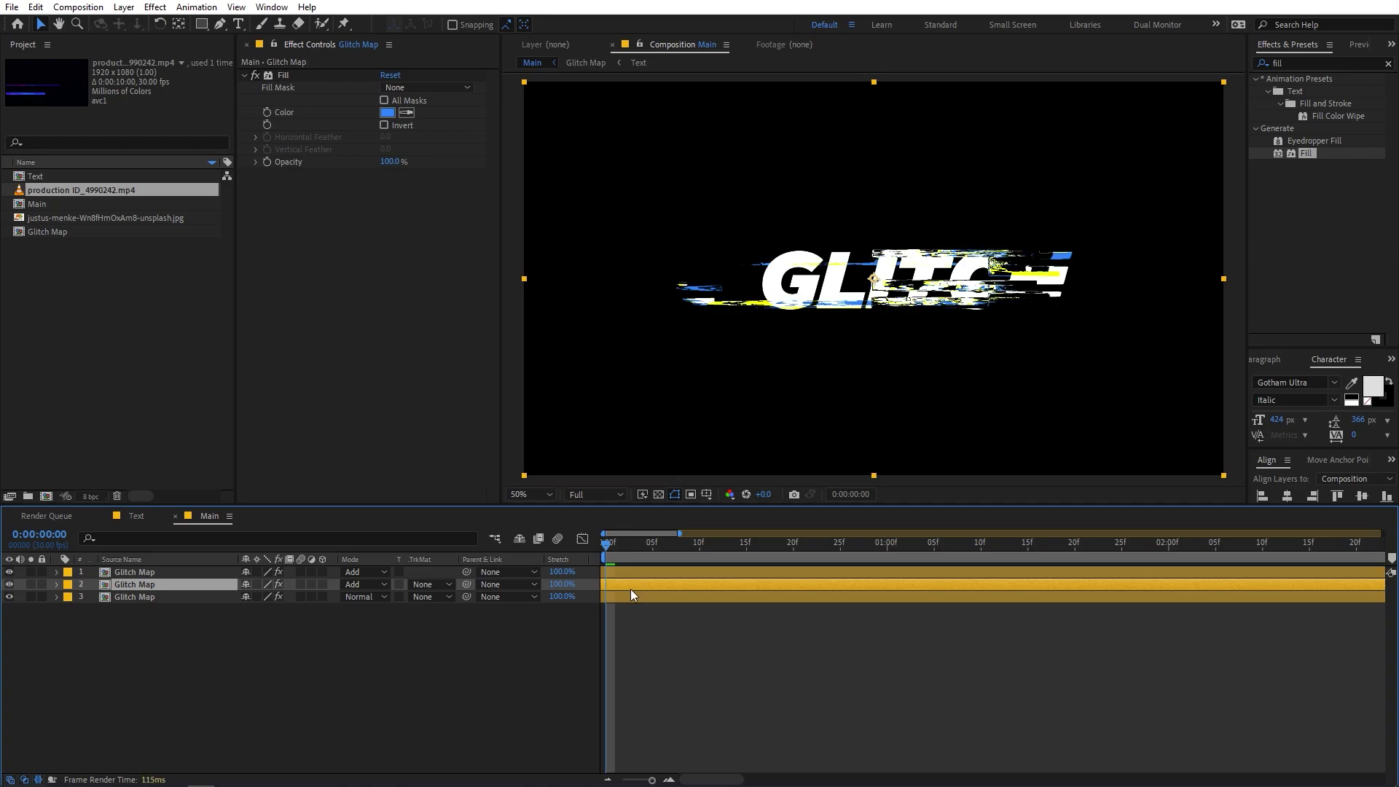
Offset the green and blue Glitch Map layers slightly in time, and play the composition to check the color split.
left_click(635, 598)
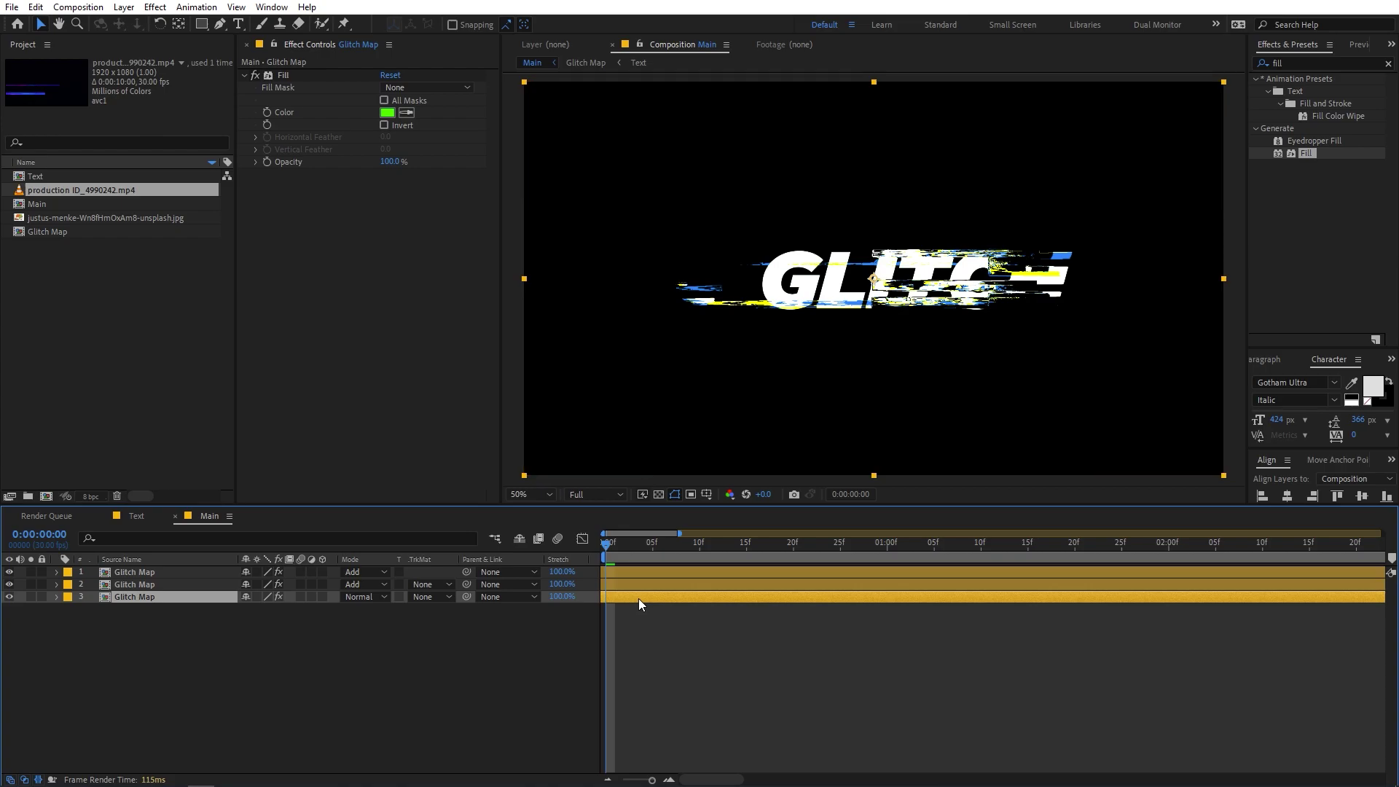
left_click(676, 584)
key("space")
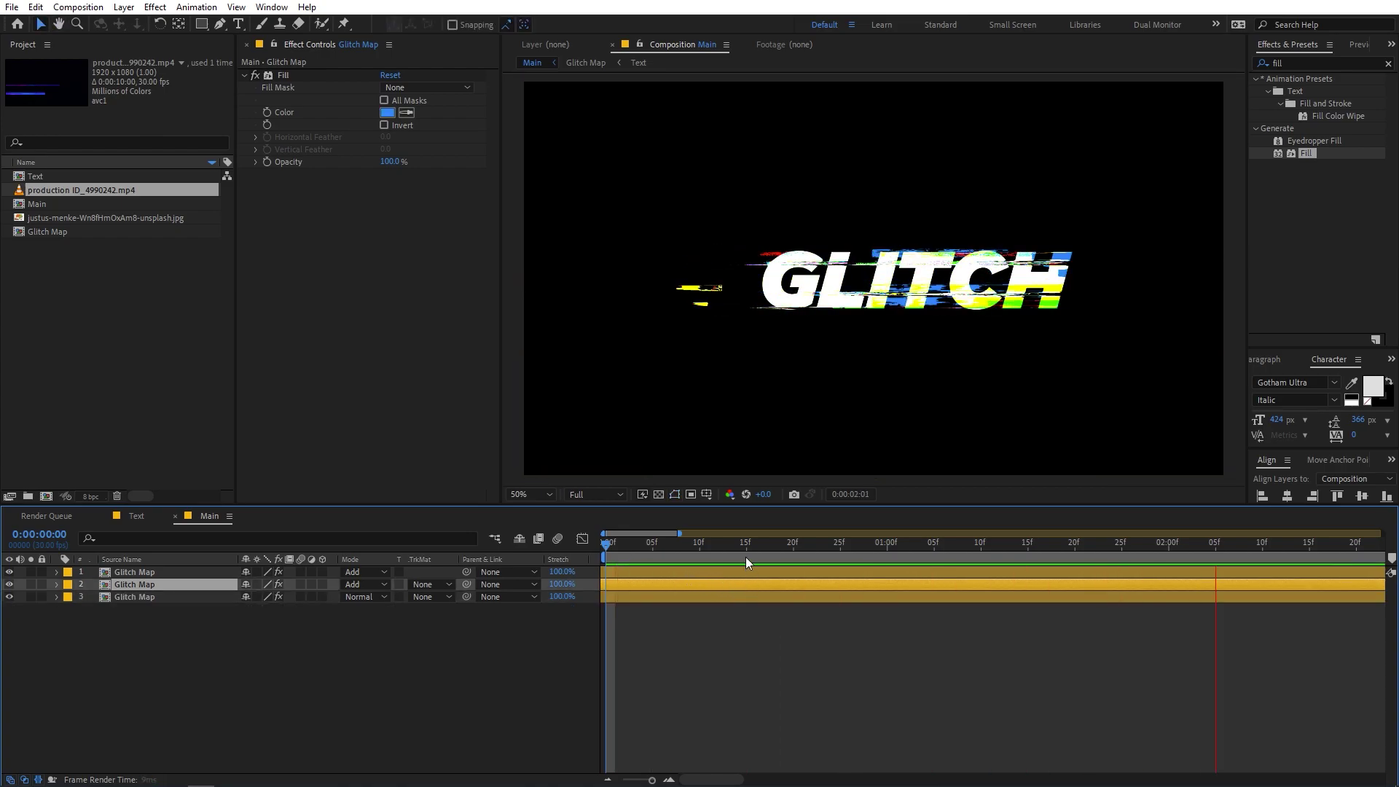
key("space")
key("period")
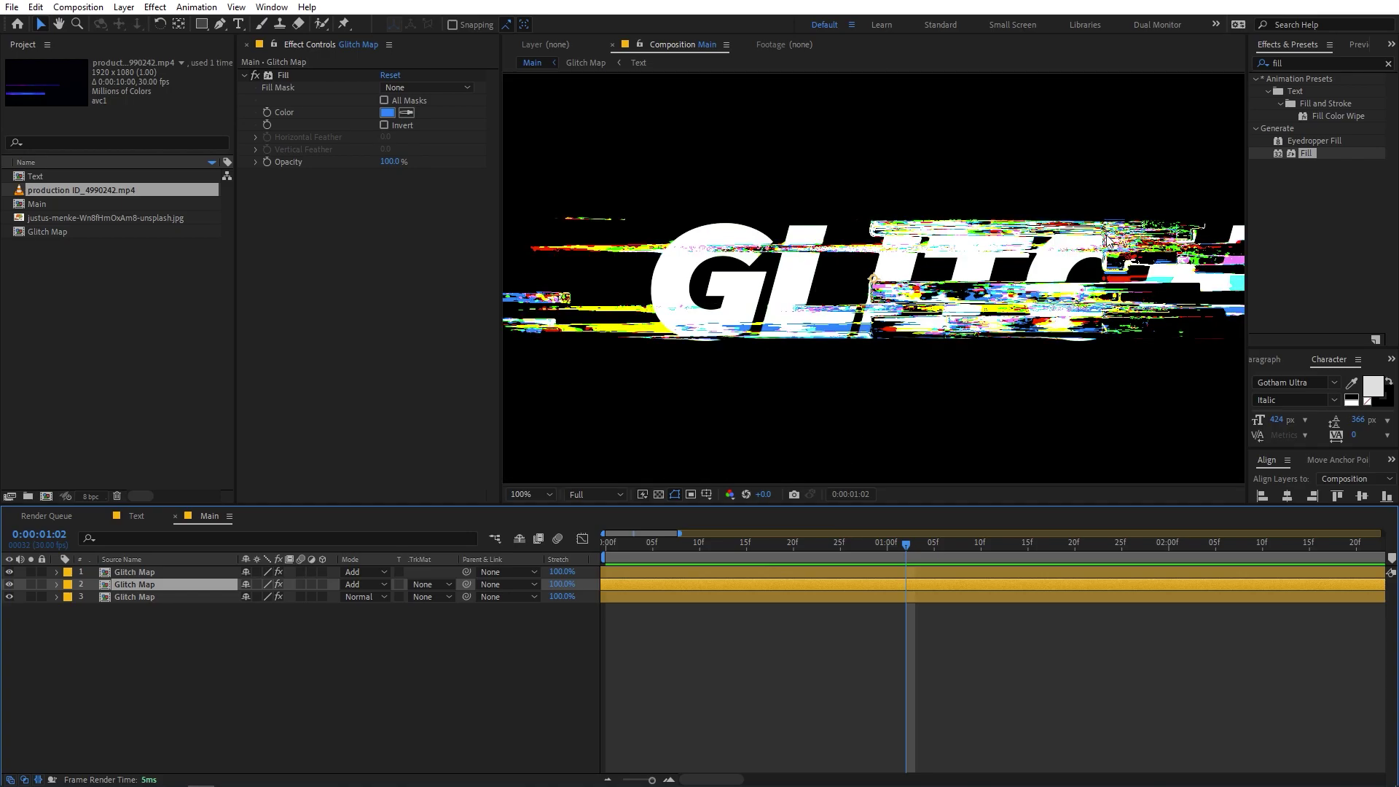
left_click_drag(885, 558, 605, 555)
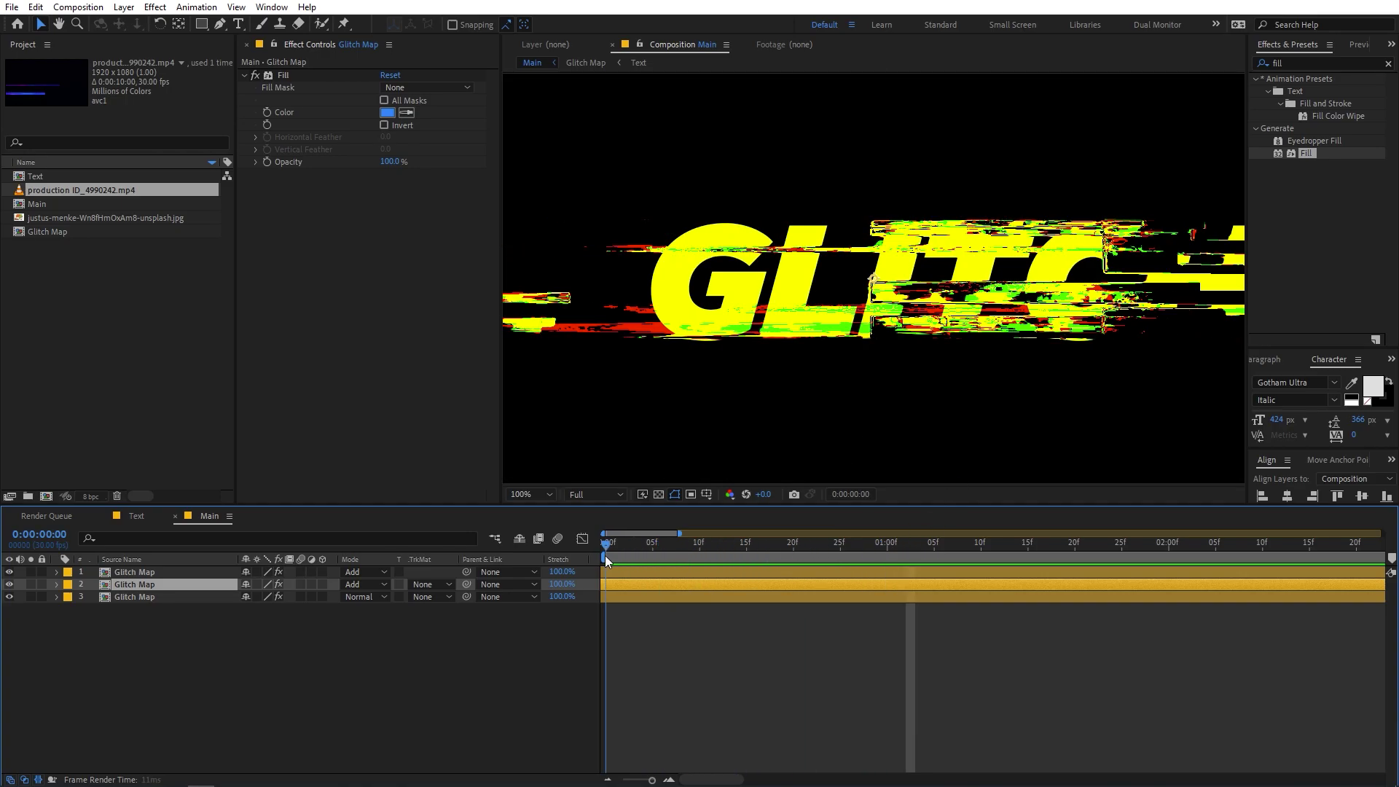
left_click(701, 658)
key("comma")
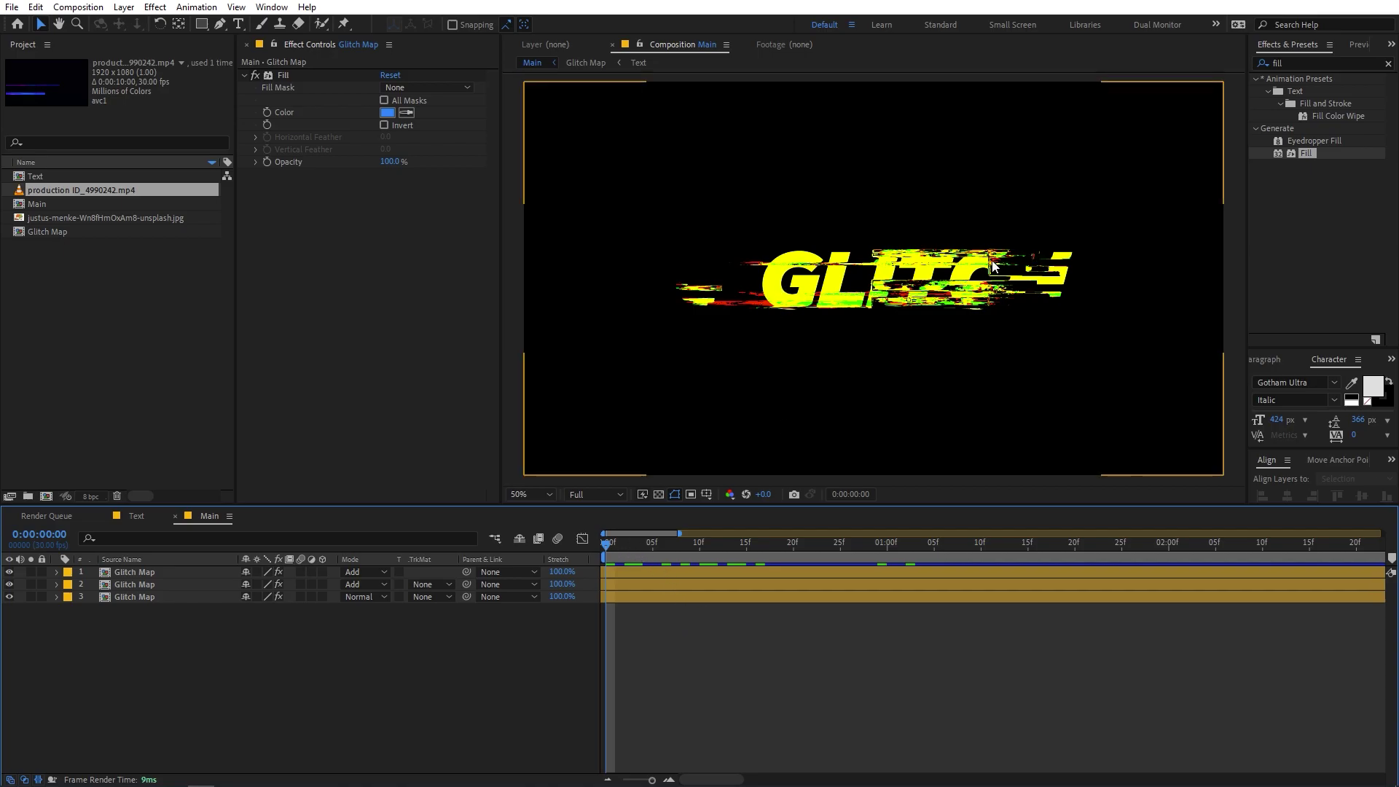
Add an adjustment layer above the Glitch Map layers and apply the CC Scale Wipe effect to it.
right_click(268, 699)
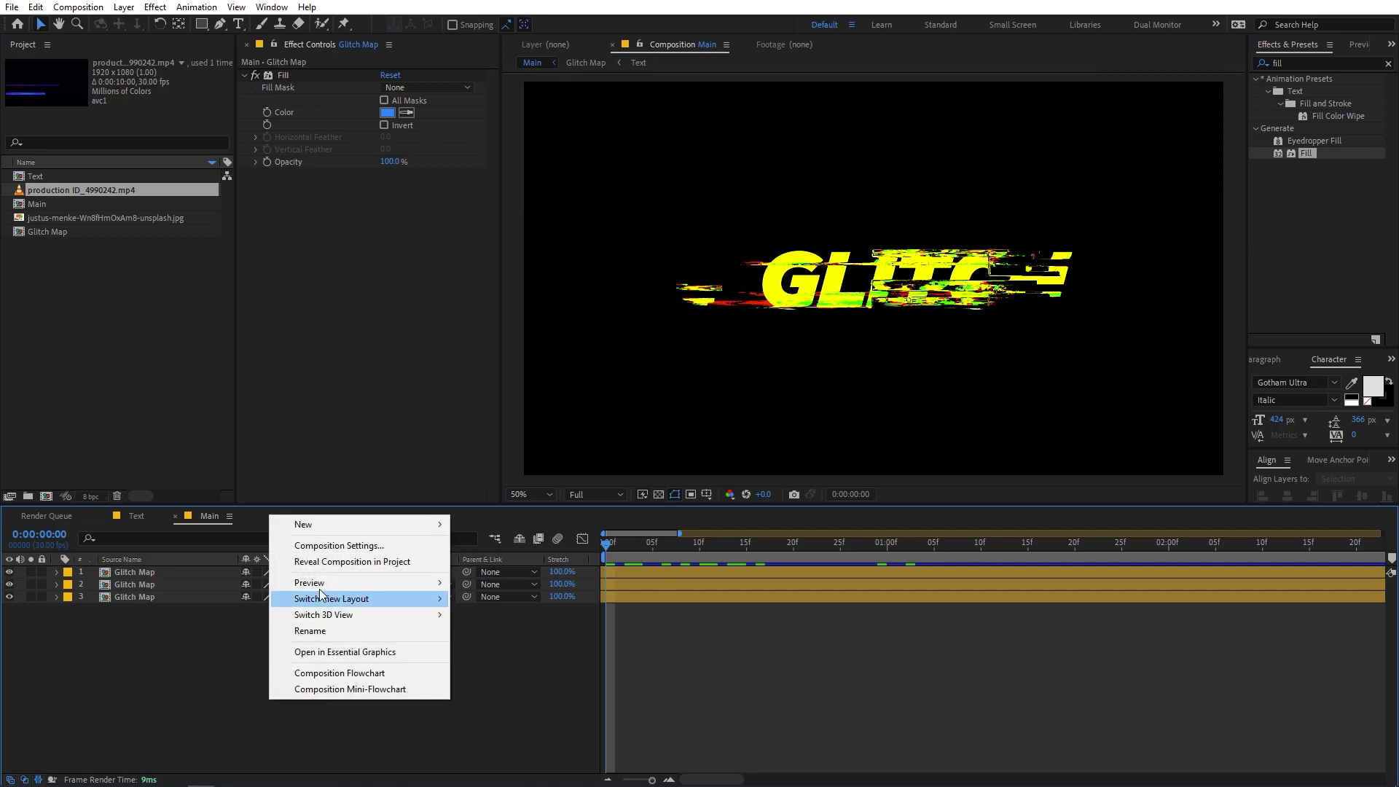
mouse_move(302, 524)
left_click(497, 641)
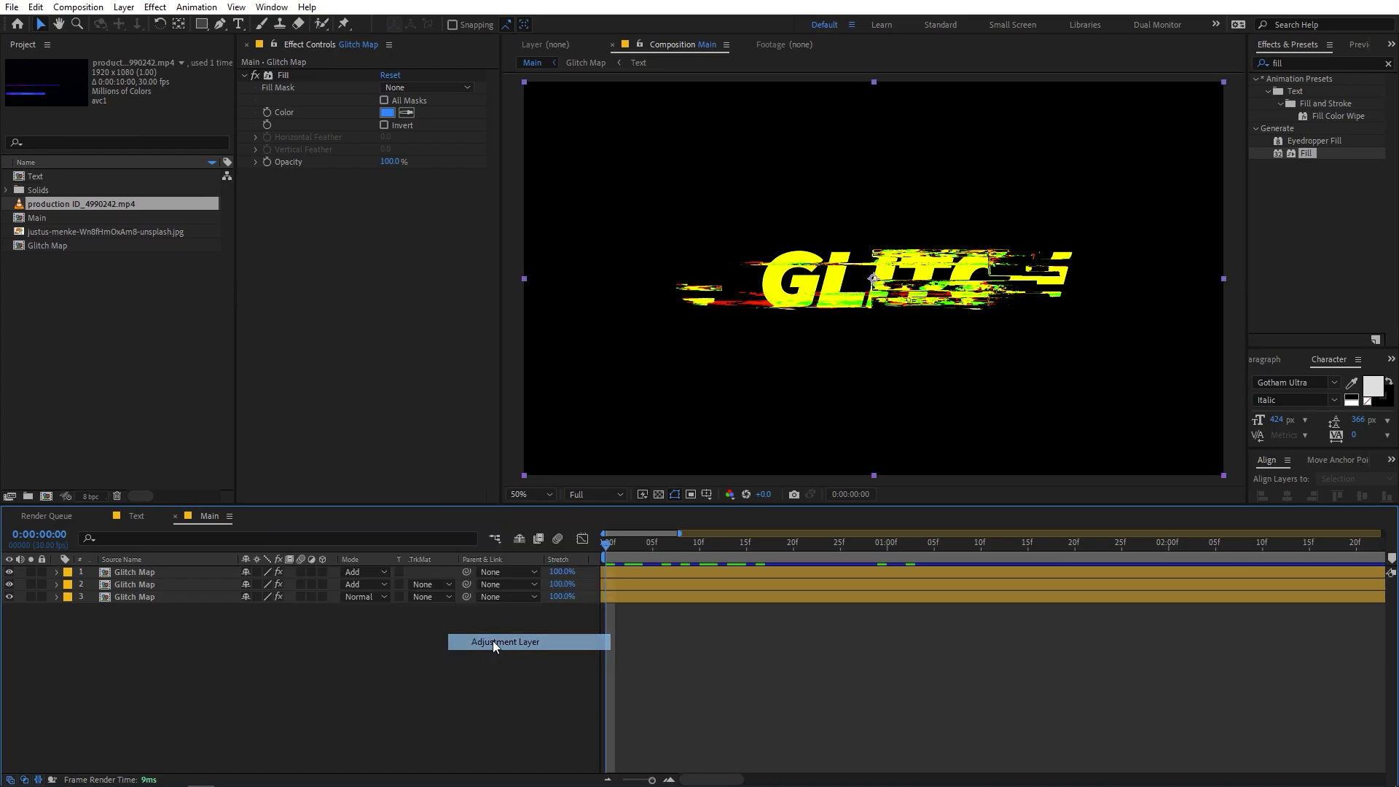
left_click(1300, 67)
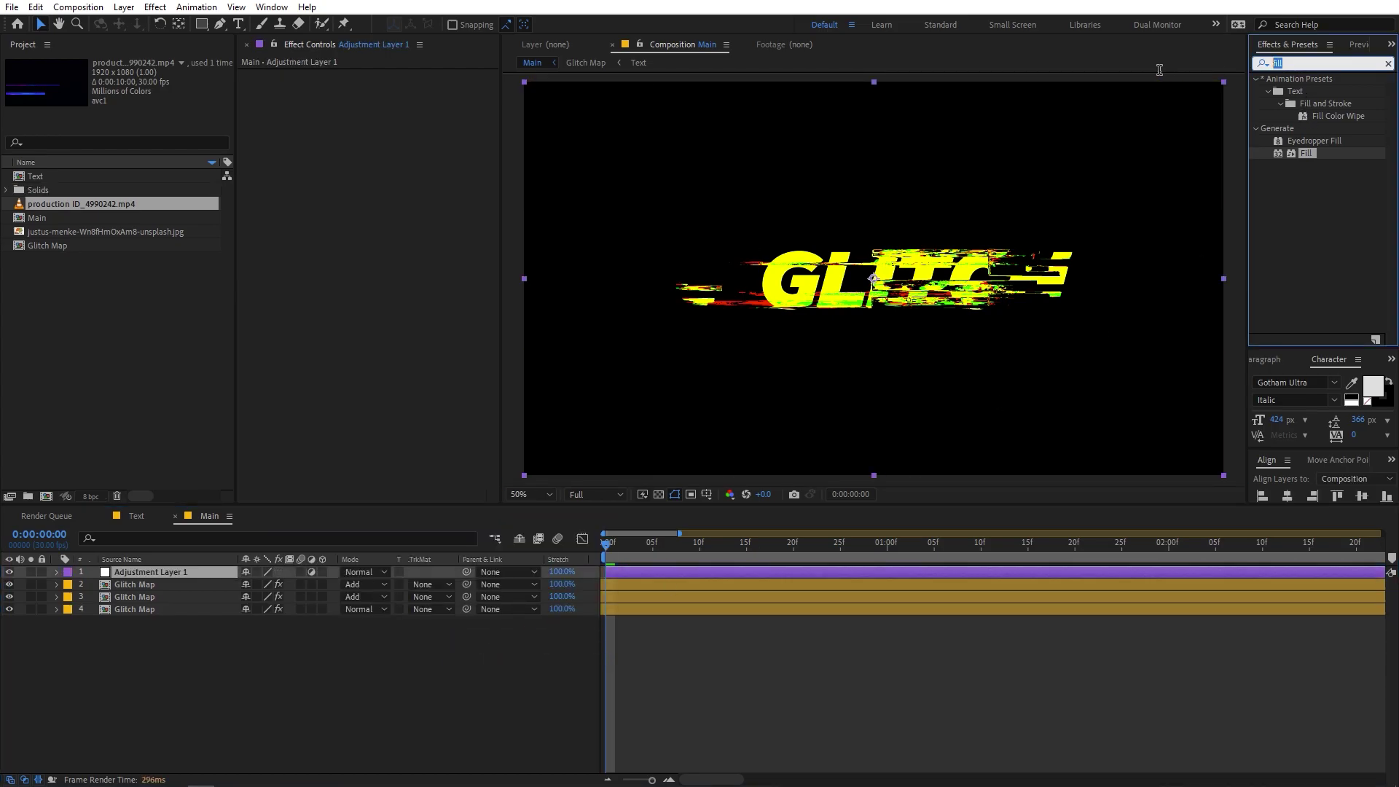
type("scale w")
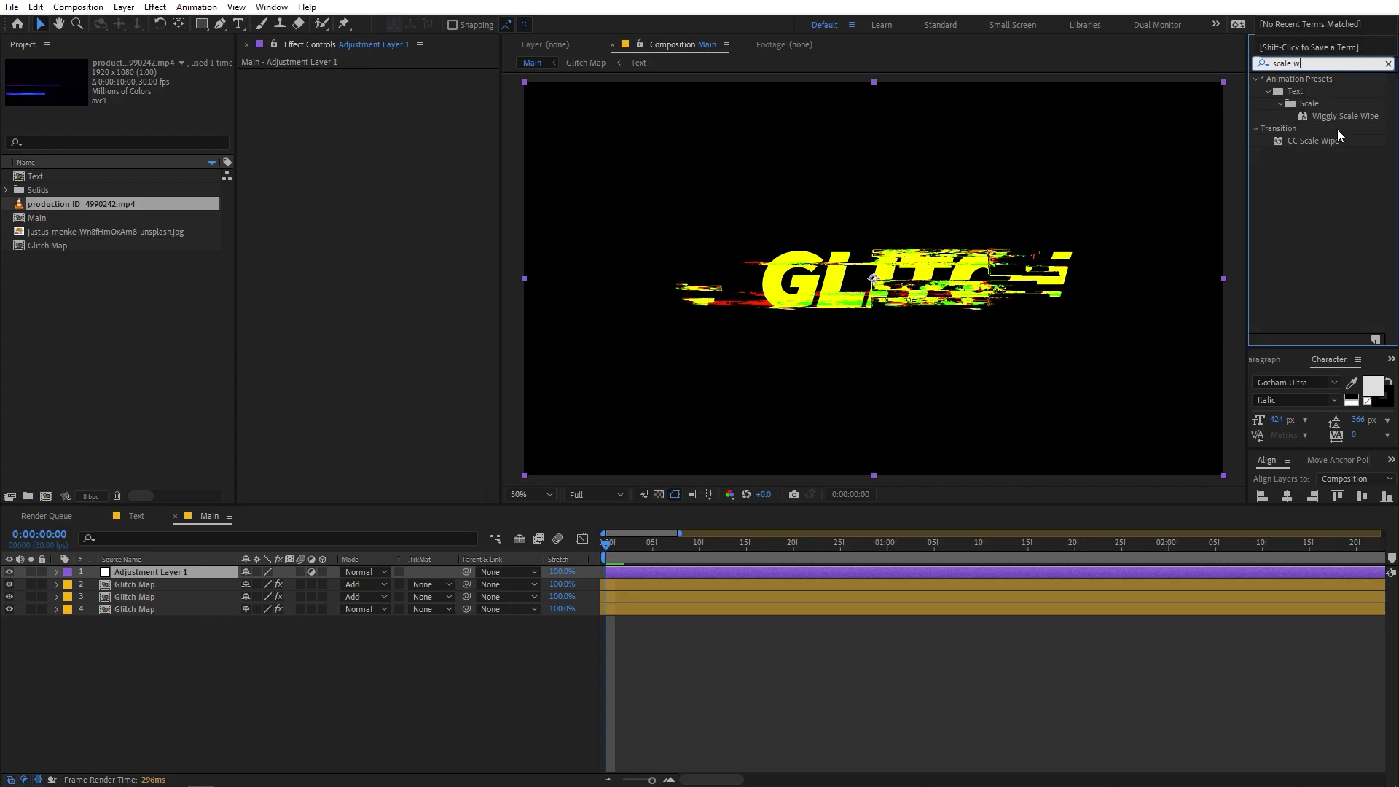
left_click_drag(1319, 140, 161, 569)
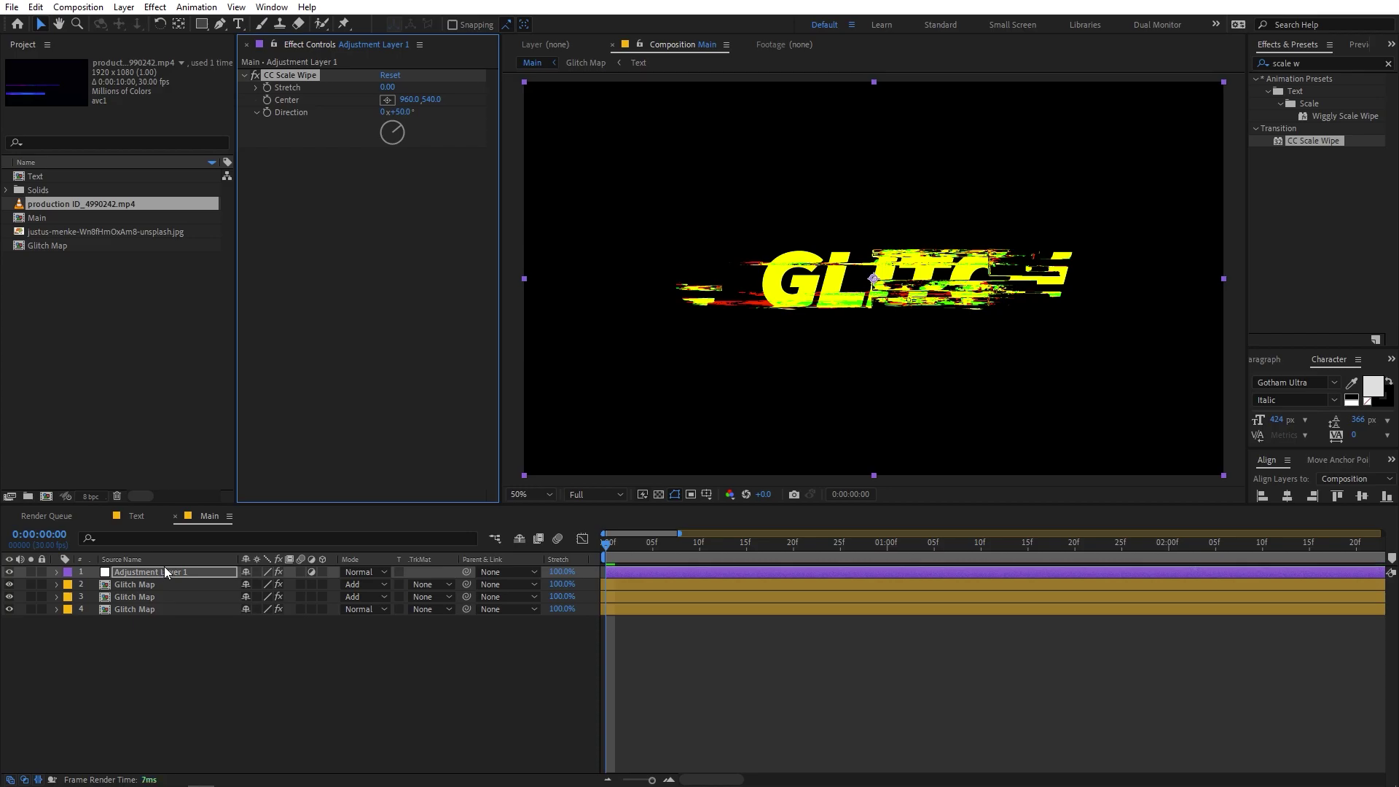
Set the CC Scale Wipe direction to 90° and its stretch to 100.
left_click(410, 114)
type("90")
key("Return")
mouse_move(388, 93)
left_mouse_down()
mouse_move(382, 112)
mouse_move(473, 110)
left_mouse_up()
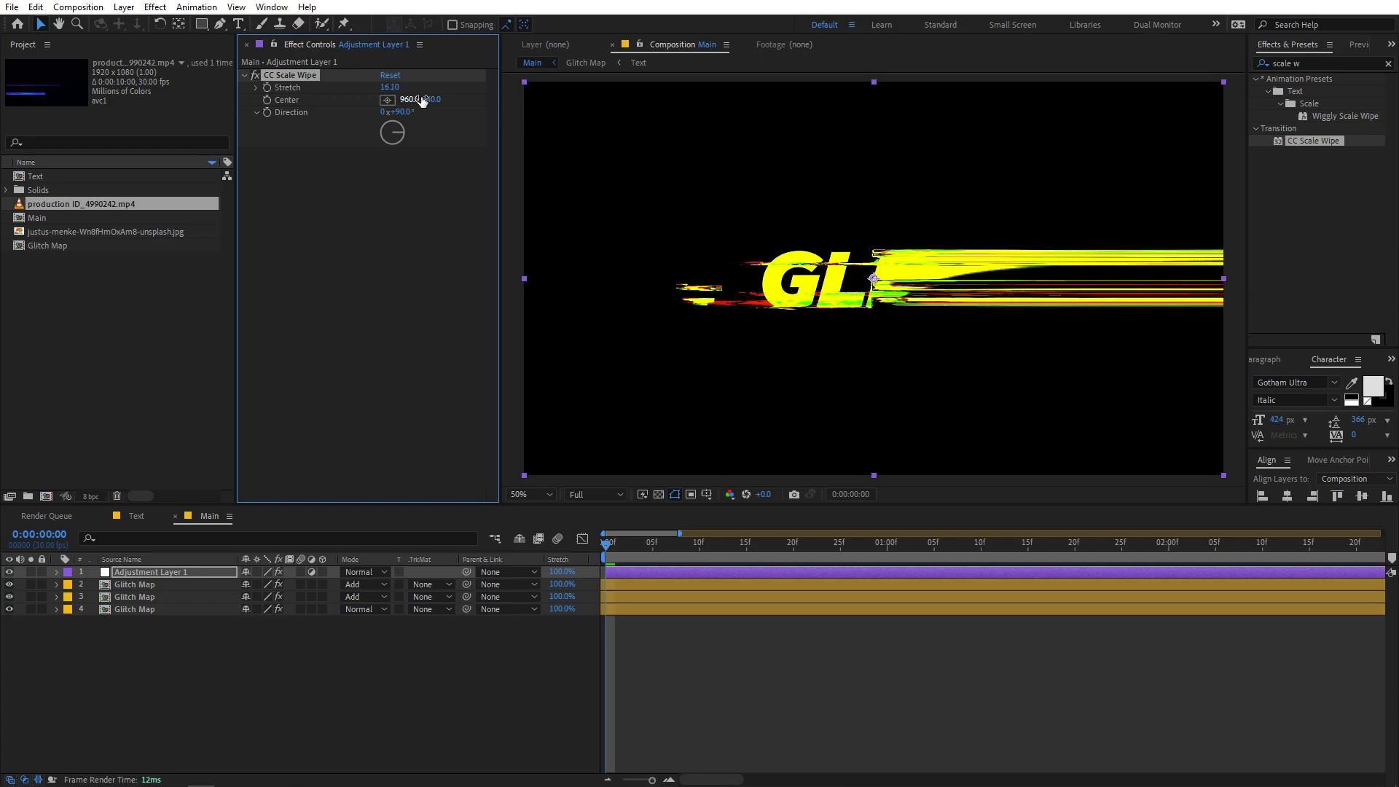
left_click(392, 88)
type("100")
key("Return")
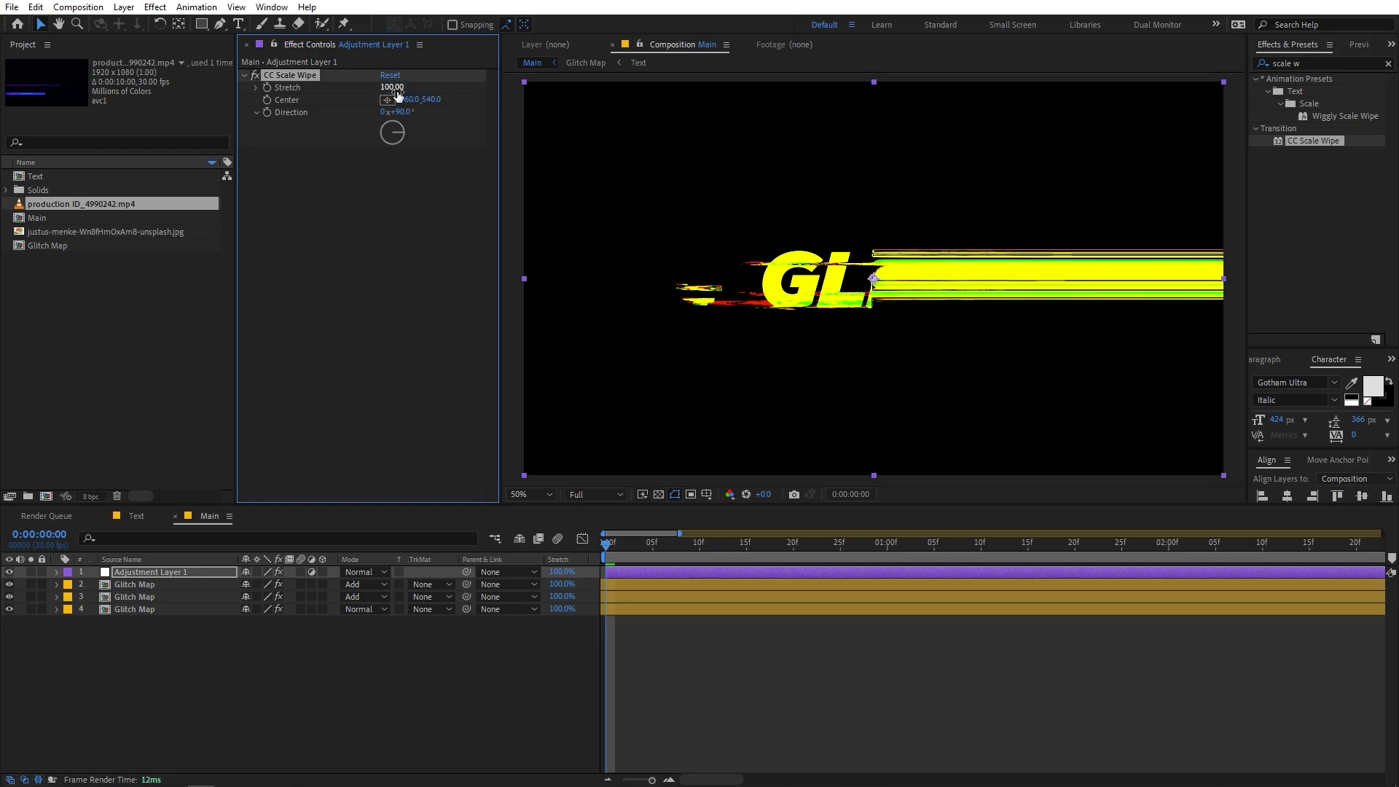
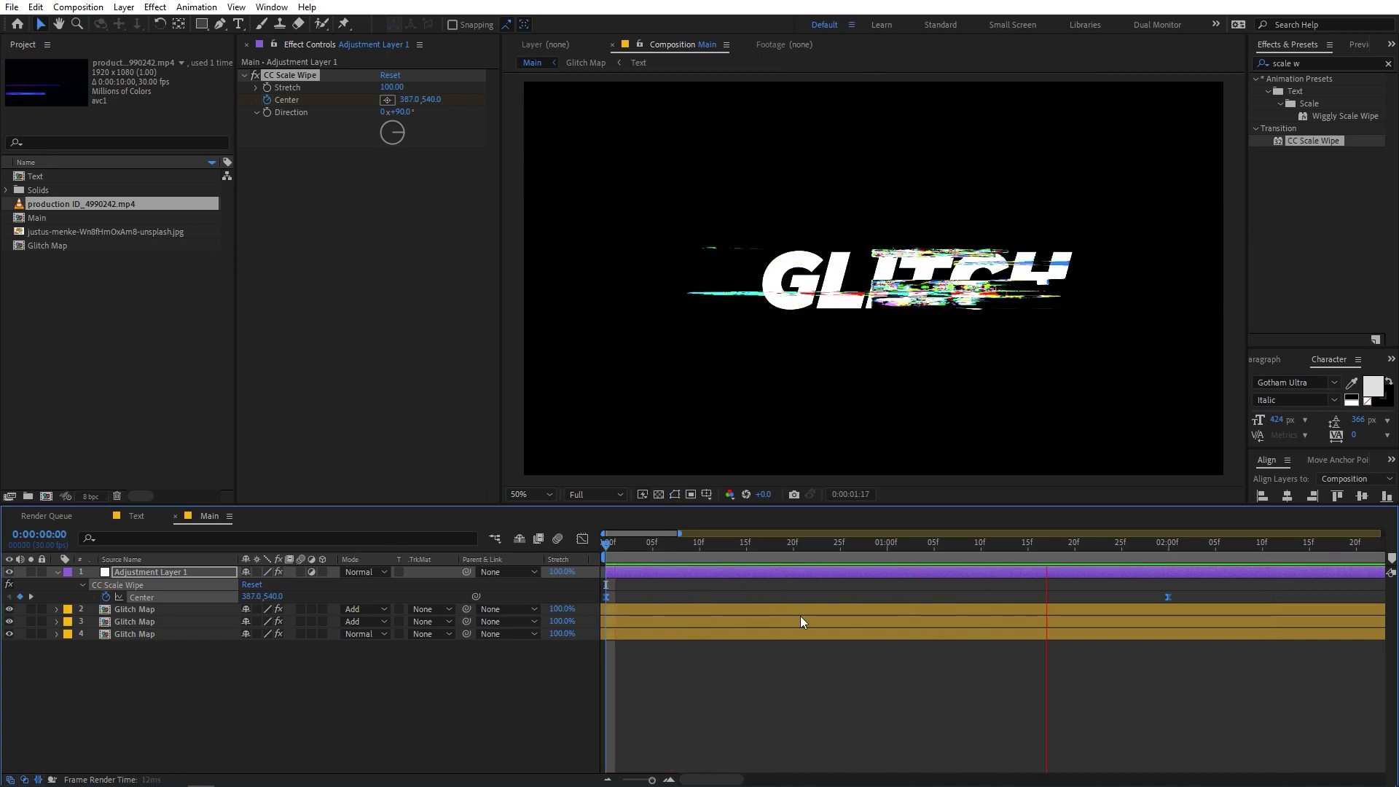
Open the Glitch Map composition and split its Text layer at 0:00:02:00, where the scale wipe animation ends.
left_click(609, 544)
left_click_drag(609, 544, 1169, 571)
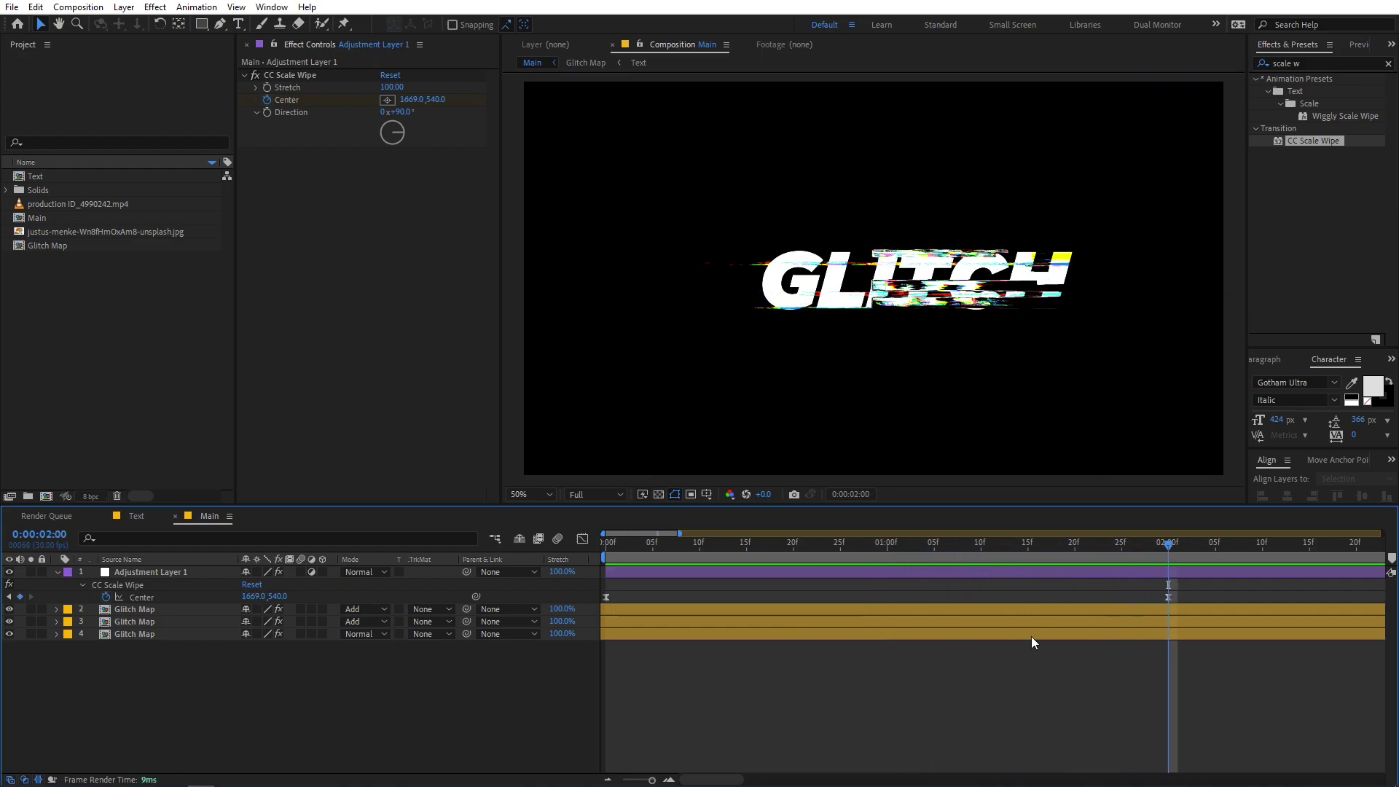
double_click(129, 609)
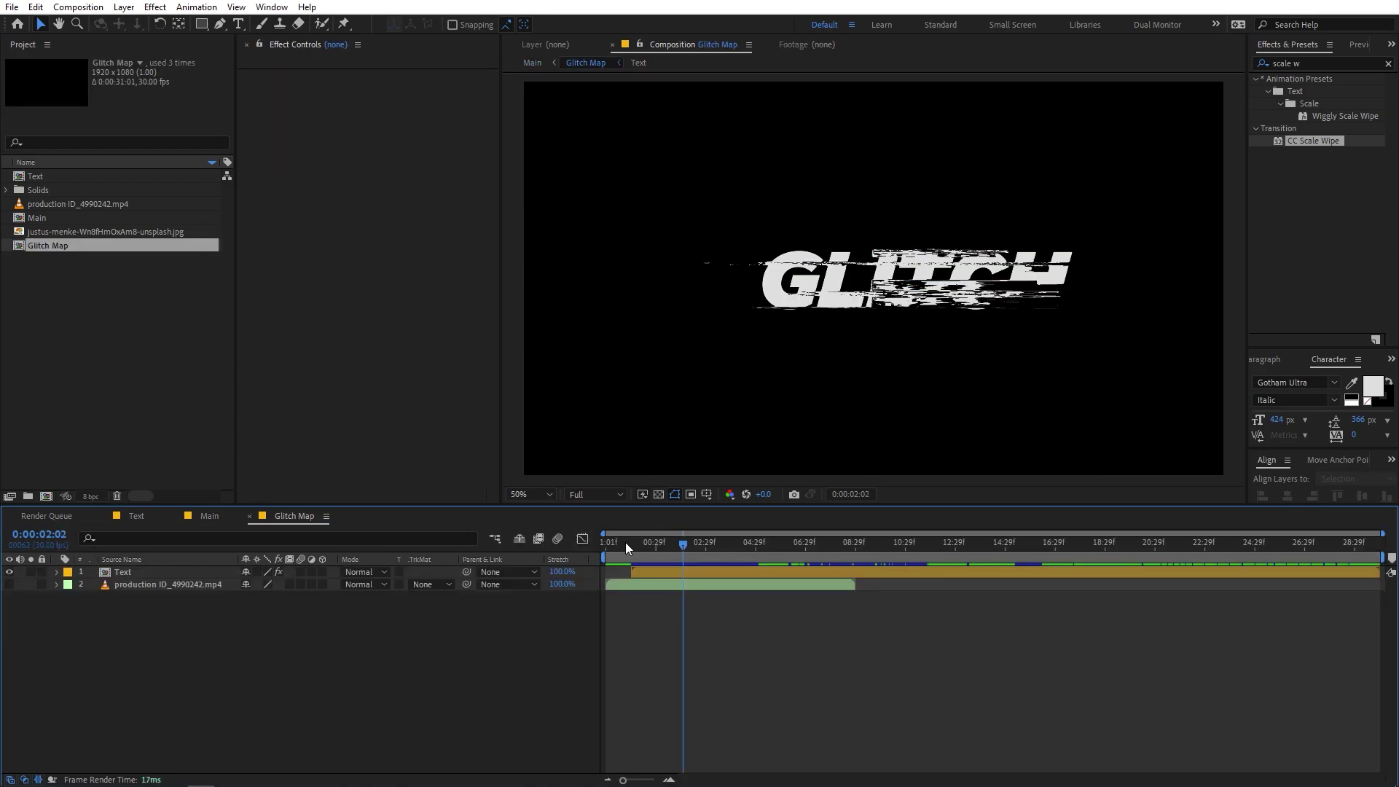
key("Page_Up")
key("Page_Up")
left_click(655, 586)
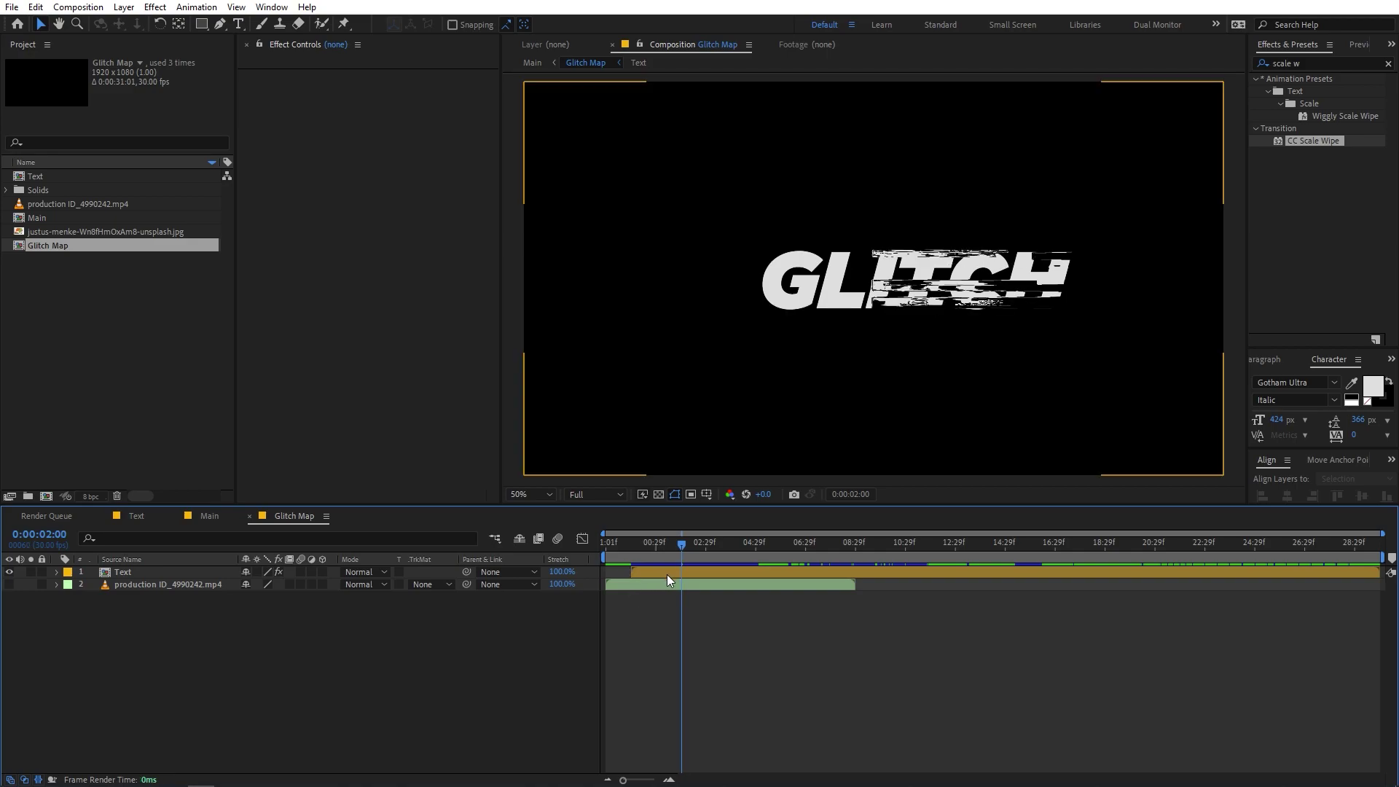
left_click(669, 574)
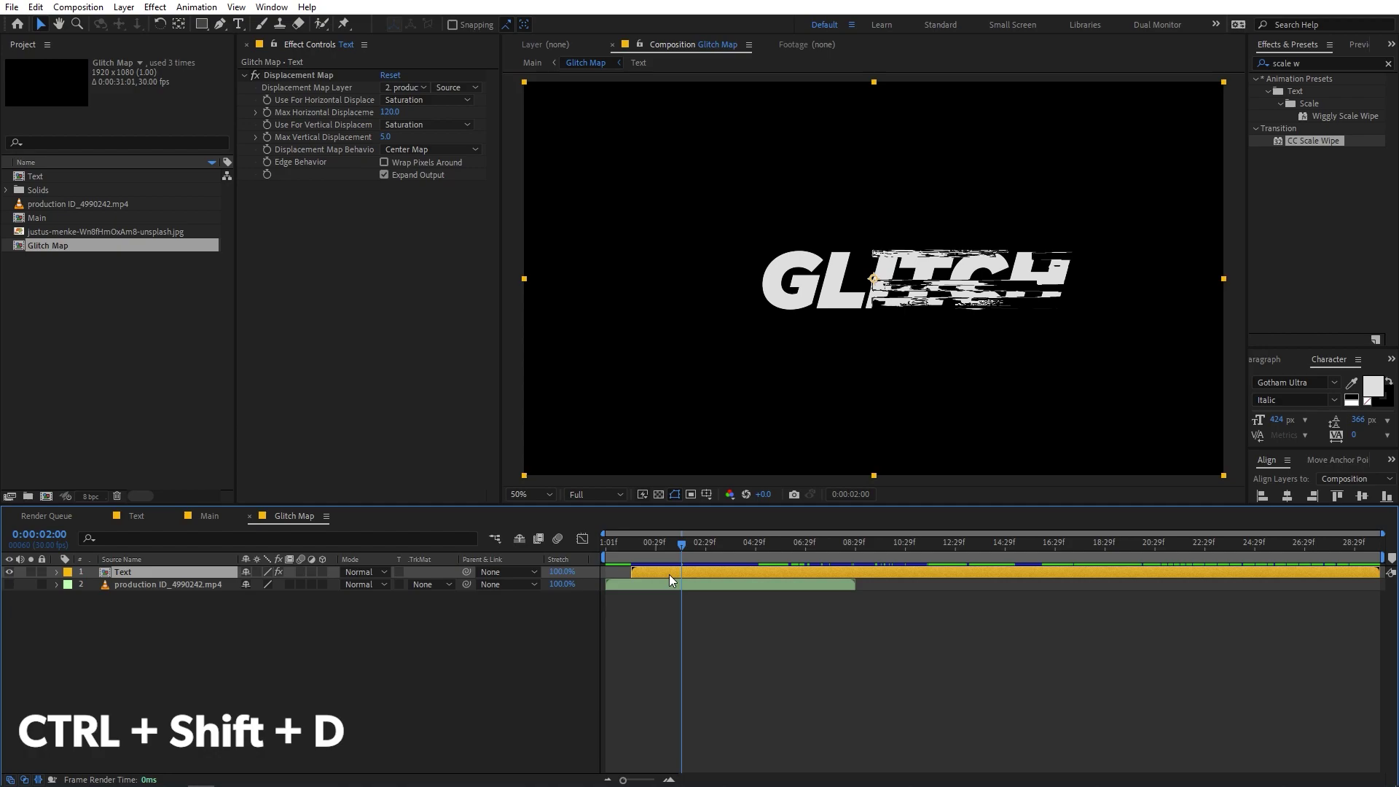
key("ctrl+shift+d")
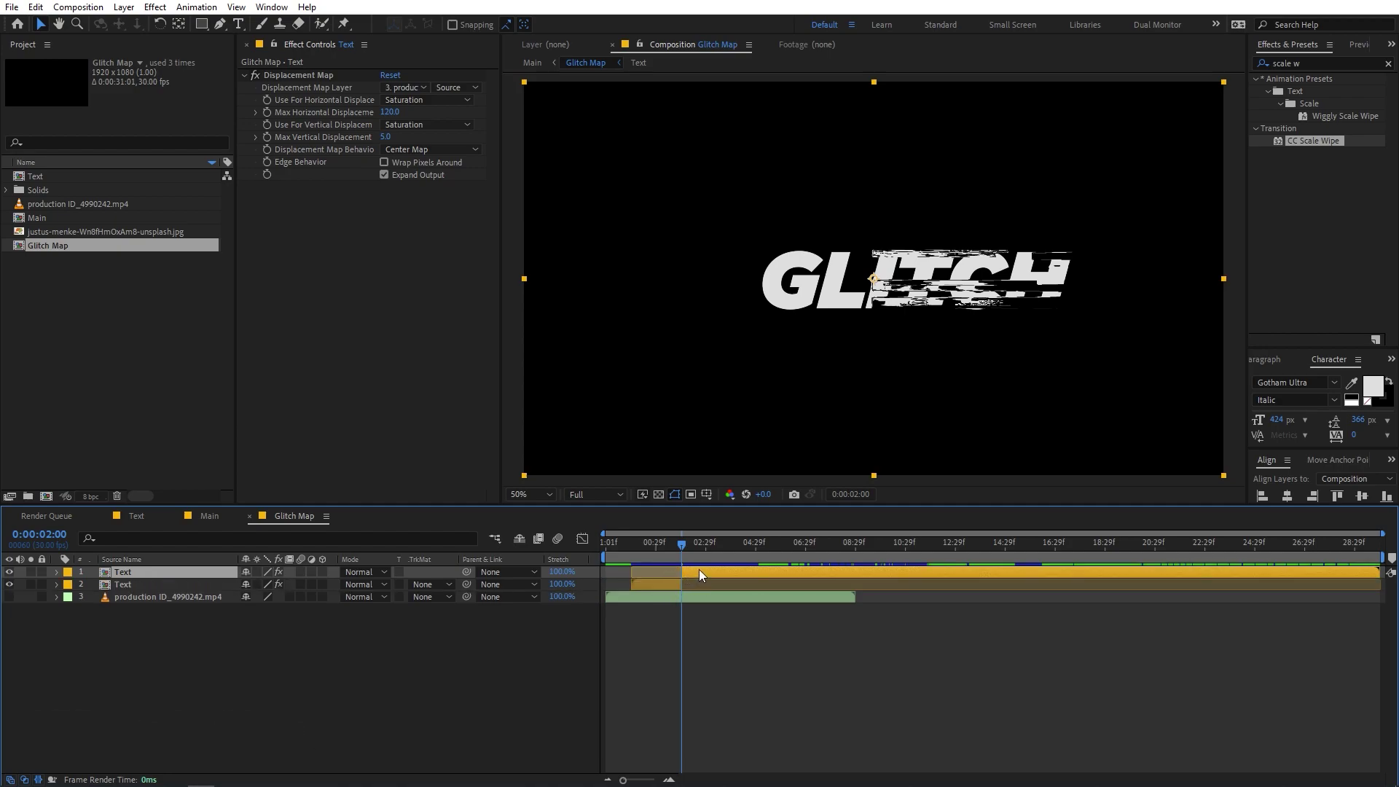
Remove the Displacement Map from the second Text segment and extend its start earlier so it overlaps the displaced segment.
left_click(278, 74)
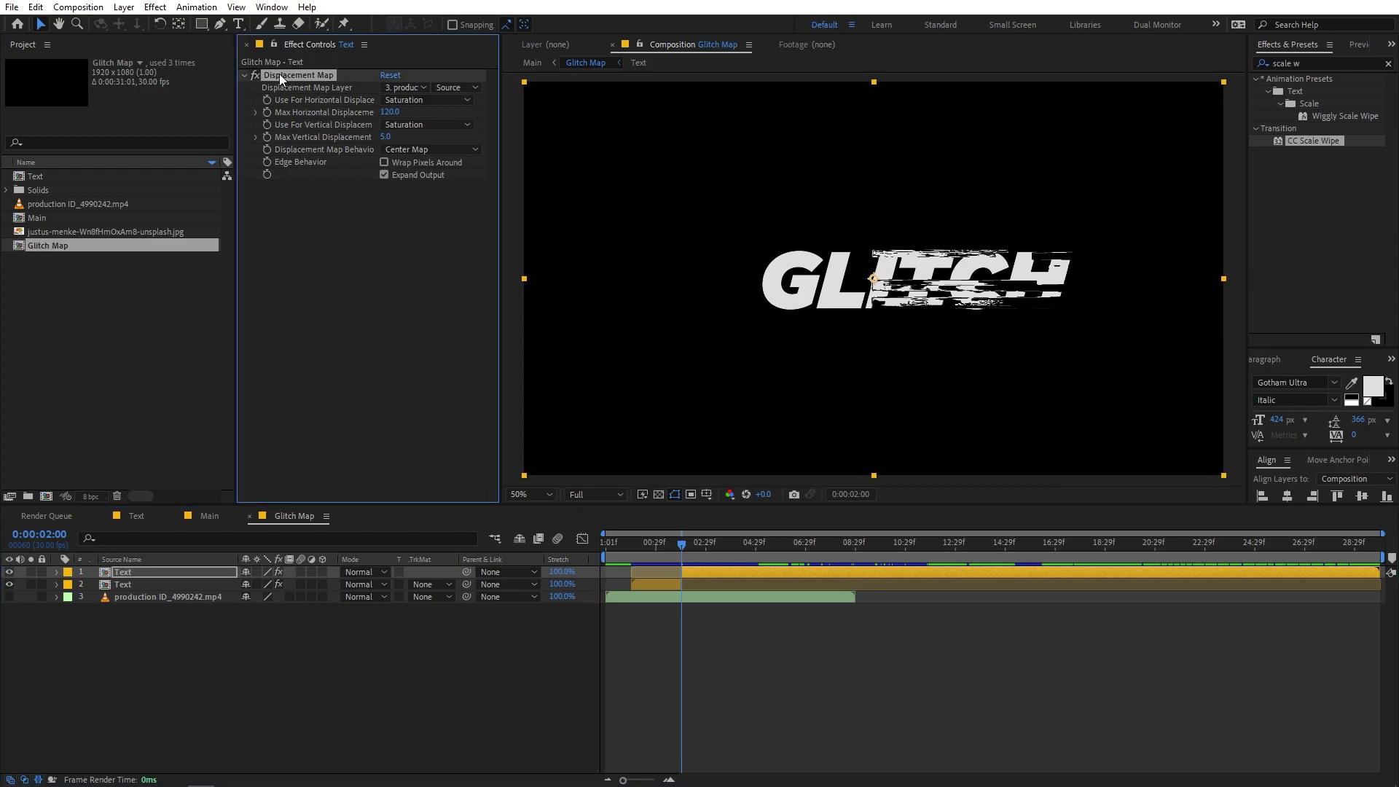
key("Delete")
left_click(672, 545)
mouse_move(675, 545)
left_mouse_down()
mouse_move(699, 543)
mouse_move(679, 549)
left_mouse_up()
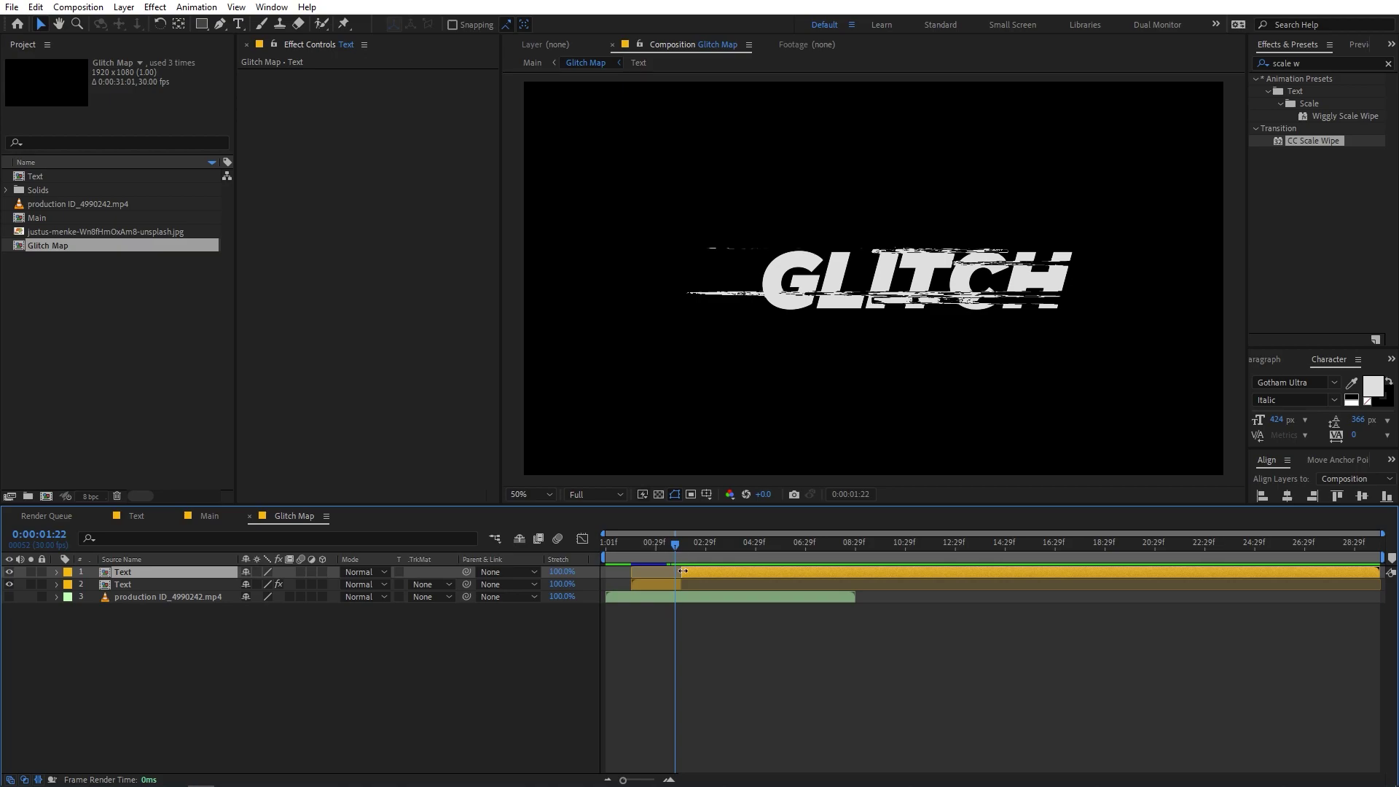
left_click_drag(683, 571, 659, 571)
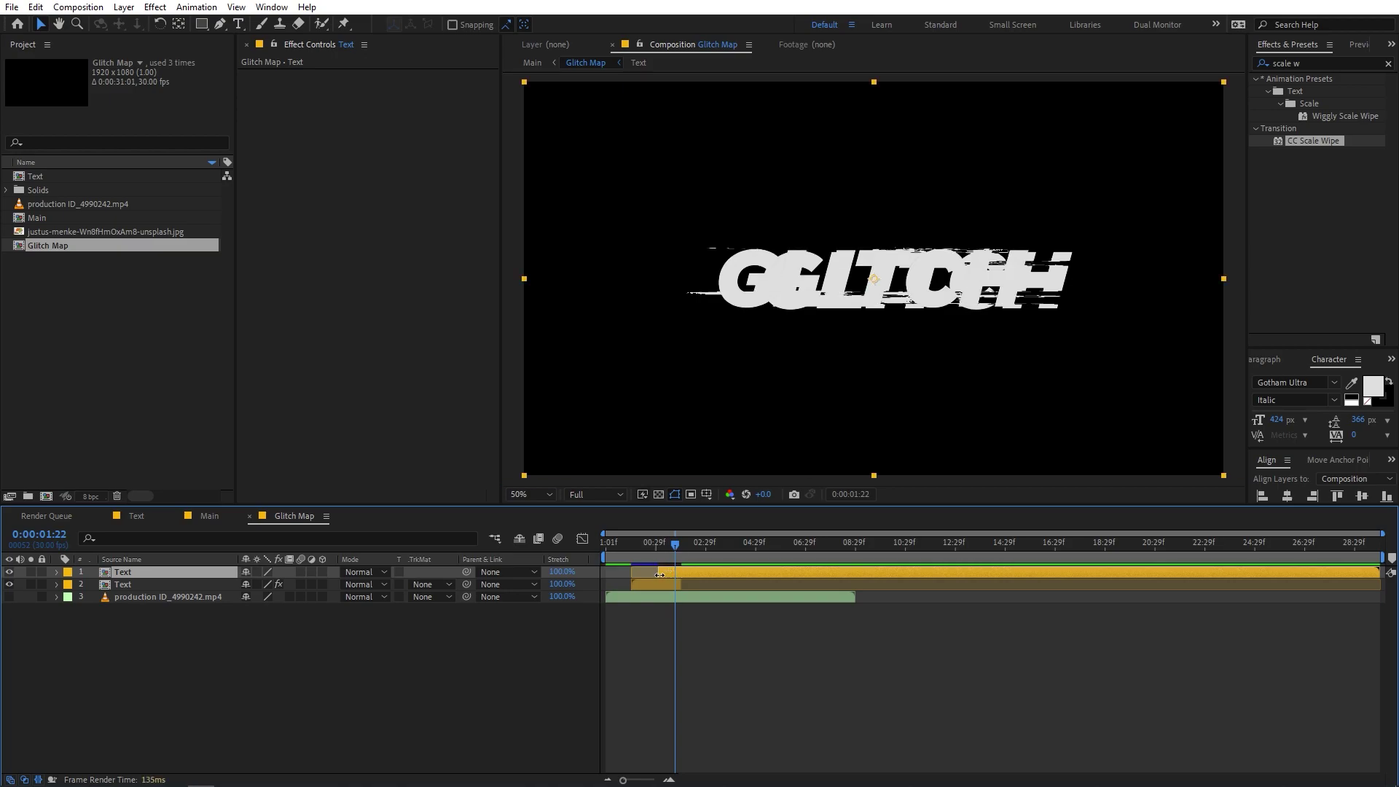
Nudge the displaced Text segment horizontally until its letters line up with the undisplaced title.
left_click(652, 584)
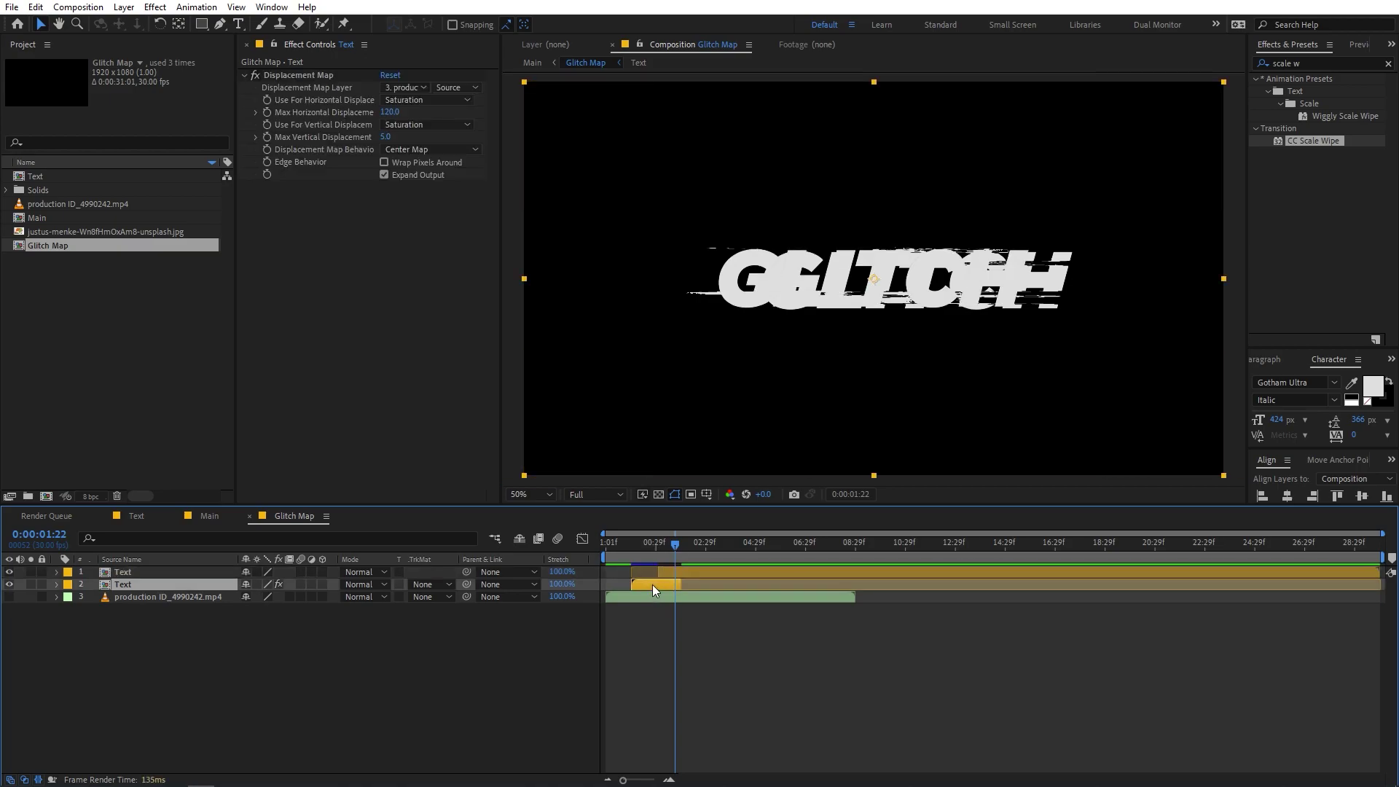
key("Left")
key("Left")
key("Left")
key("Left")
key("Left")
key("Left")
key("Left")
key("Left")
key("Left")
key("Left")
key("Left")
key("Left")
key("Left")
key("Left")
key("Left")
key("Left")
key("Left")
key("Left")
key("Left")
key("Left")
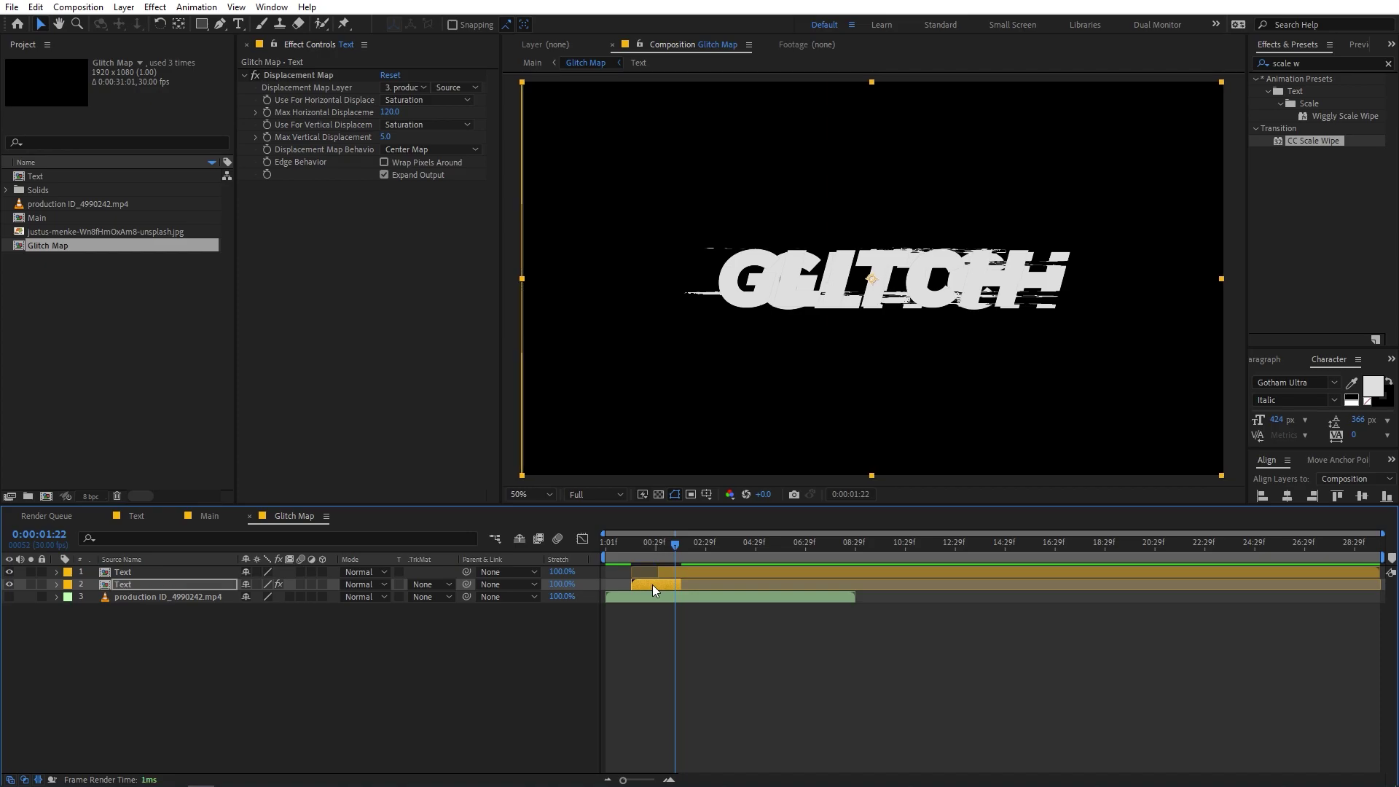
key("shift+Left")
key("shift+Left")
key("shift+Left")
key("shift+Left")
key("shift+Left")
key("shift+Left")
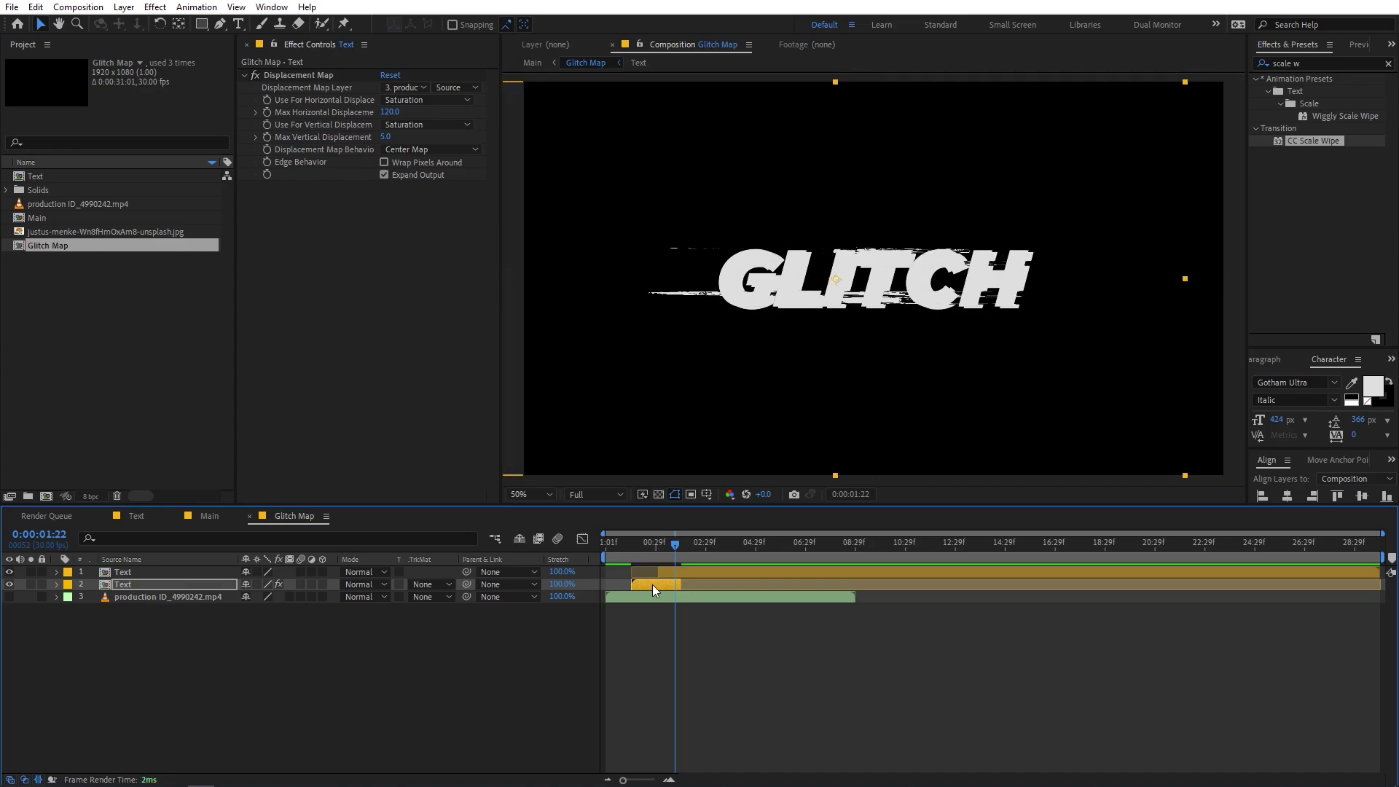
key("Right")
key("Right")
key("Right")
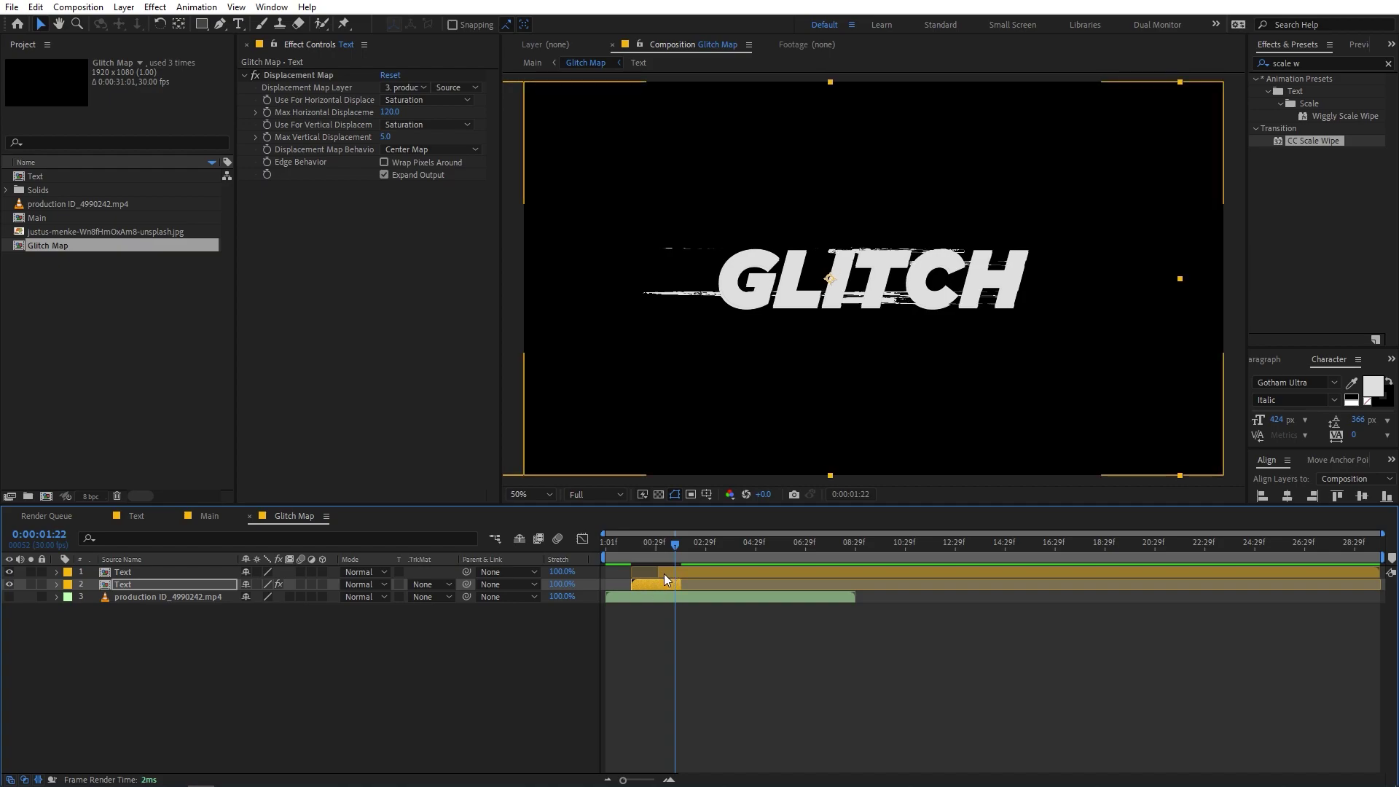
Trim the start of the undisplaced Text segment back to 0:00:02:00.
mouse_move(665, 573)
left_mouse_down()
mouse_move(690, 576)
mouse_move(655, 565)
mouse_move(692, 570)
left_mouse_up()
left_click(625, 557)
key("space")
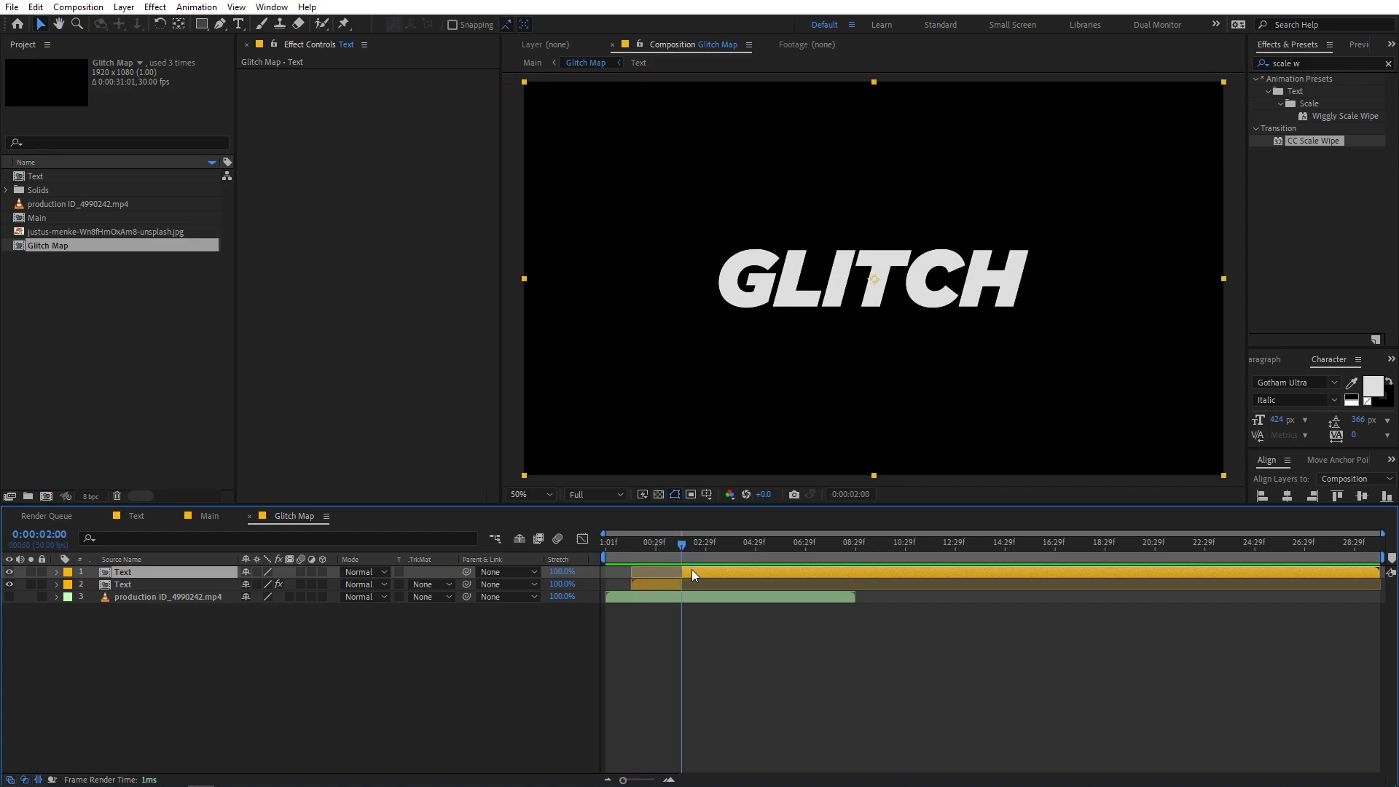
Overlap the two Text segments by one frame at the split and fine-tune the displaced segment's alignment with the undisplaced title.
key("semicolon")
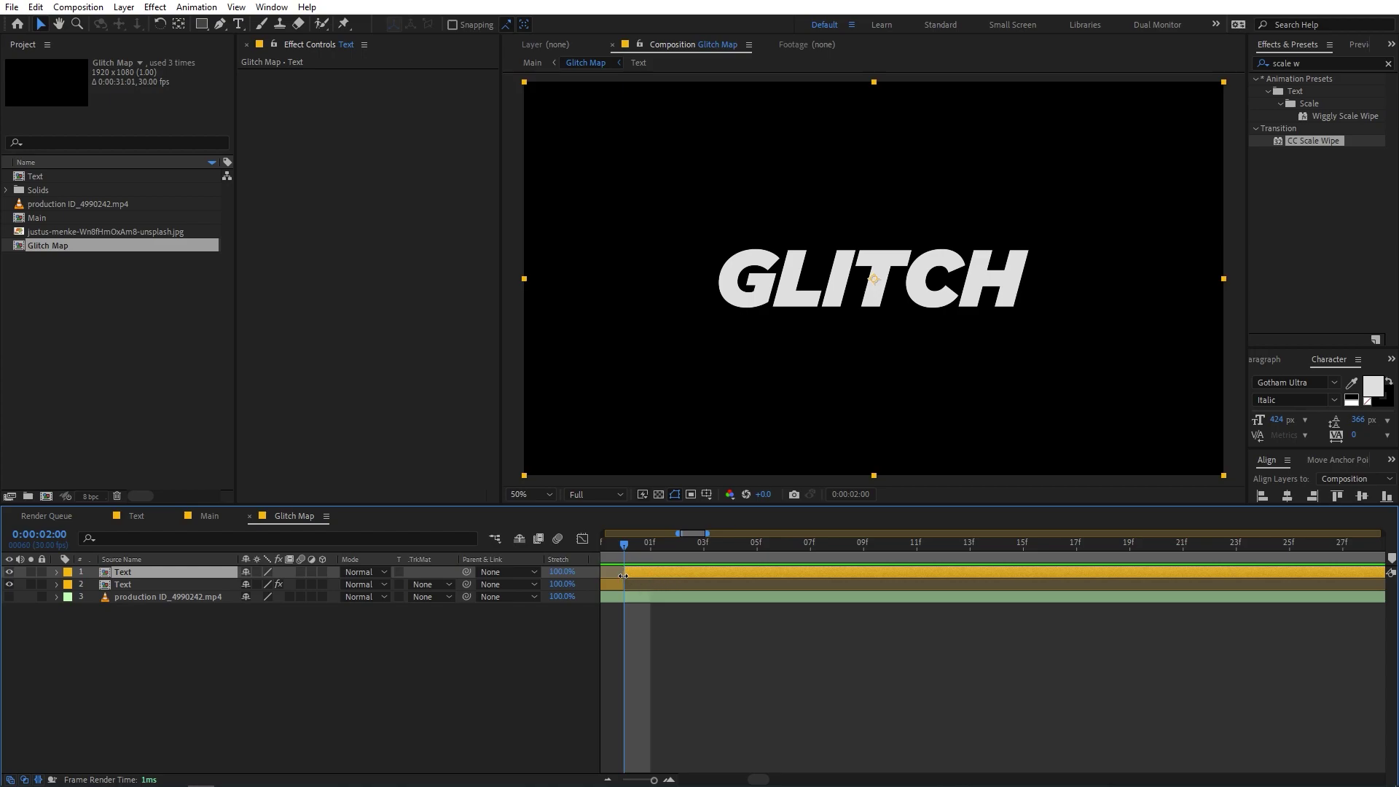
left_click_drag(618, 553, 969, 567)
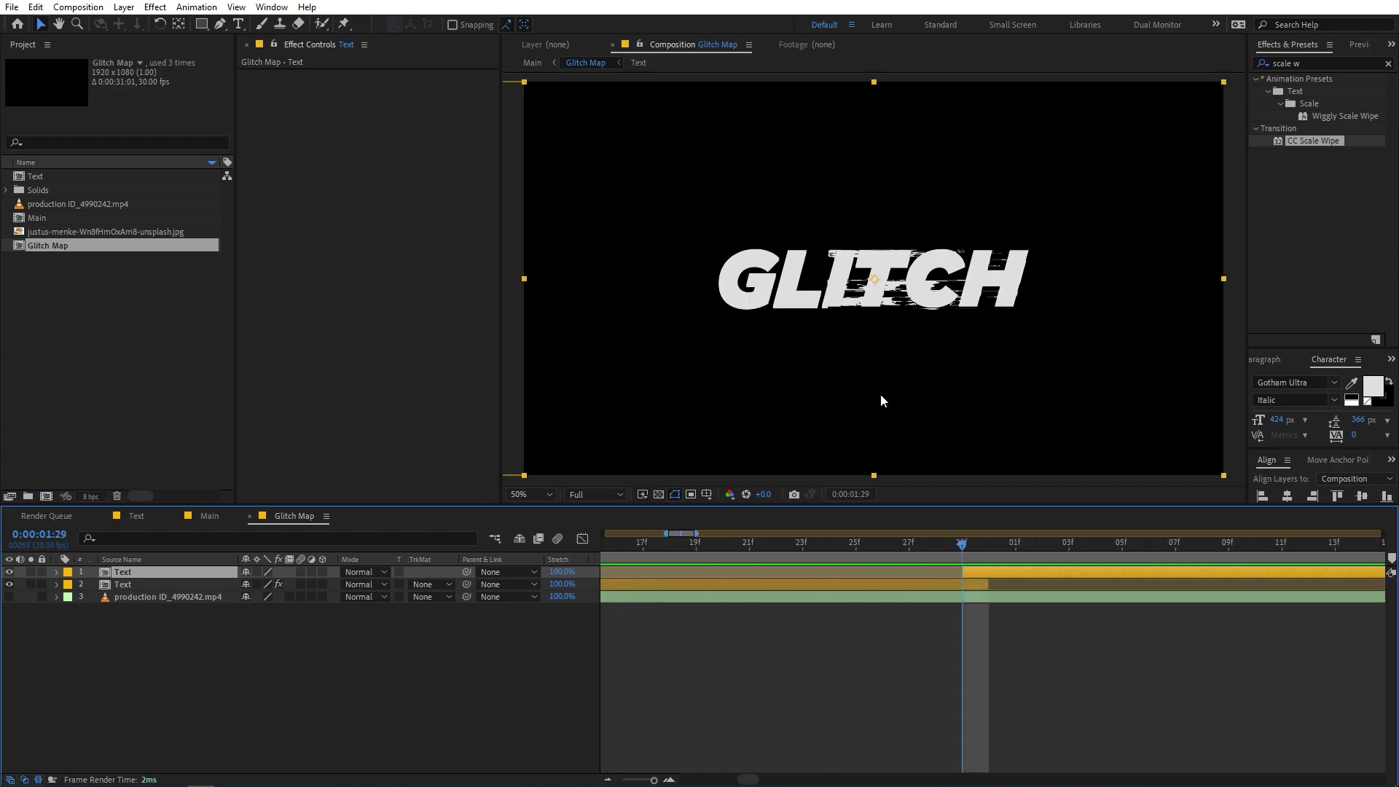
key("period")
key("period")
left_click(937, 588)
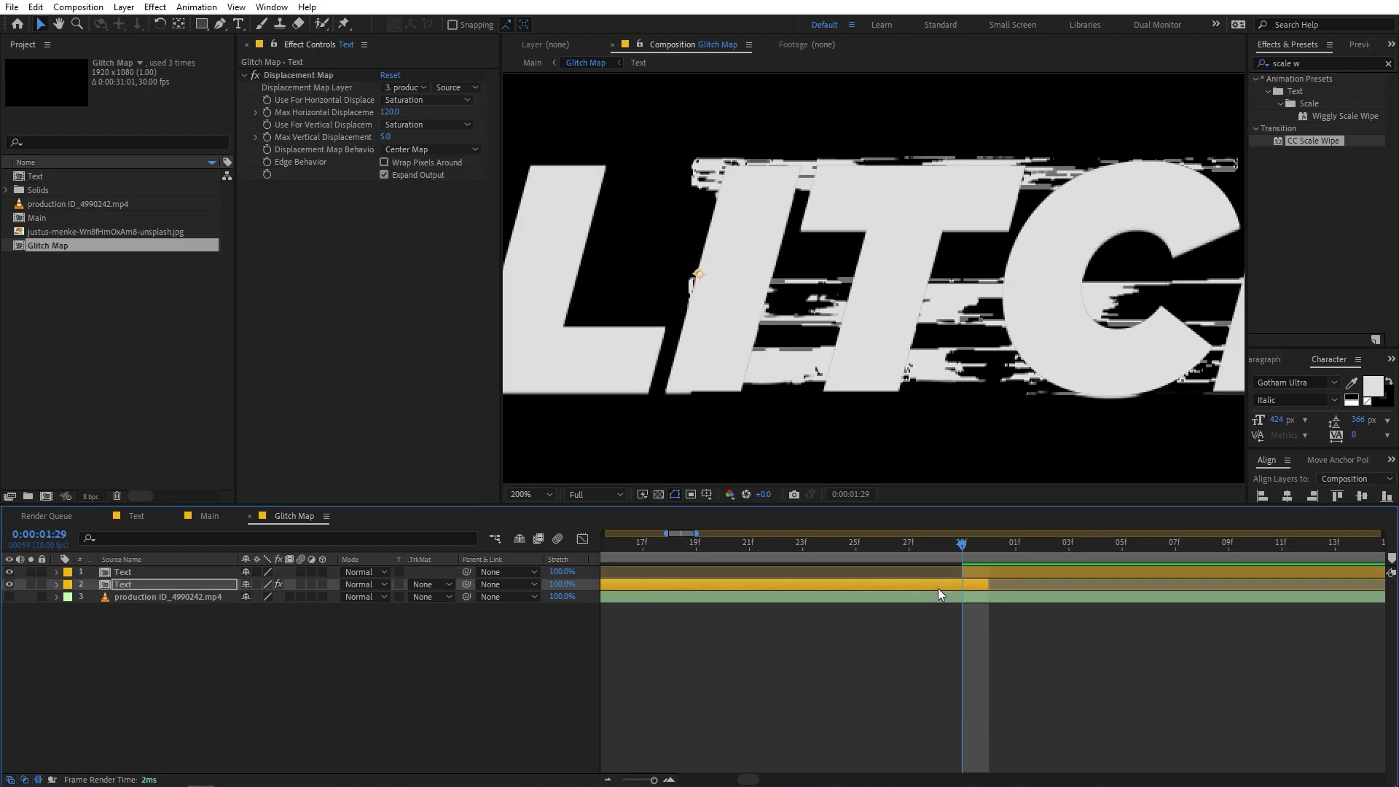
key("comma")
key("comma")
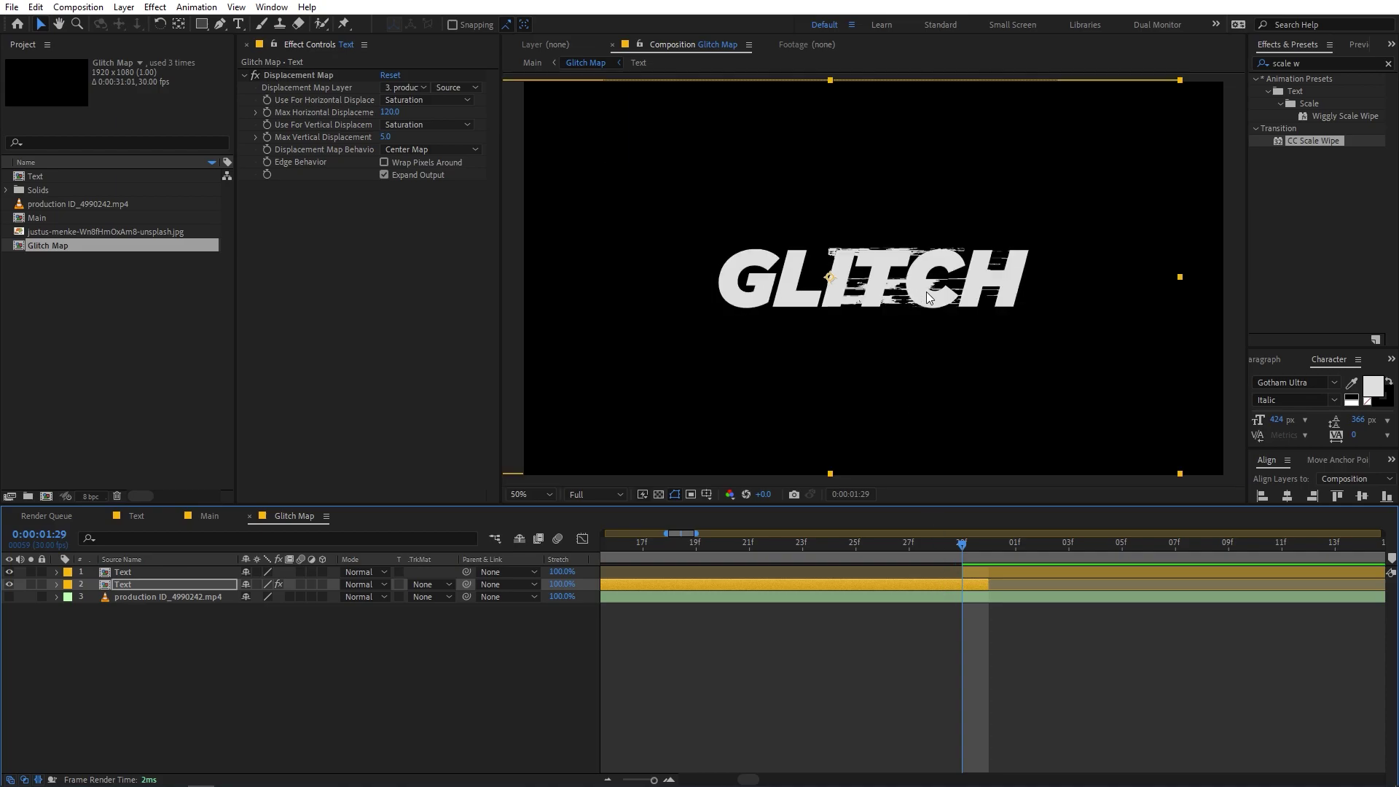
Return the undisplaced Text segment's start to 0:00:02:00 and play the Glitch Map composition across the cut.
left_click(982, 571)
scroll(955, 563, "down", 3)
left_click_drag(897, 544, 565, 547)
key("space")
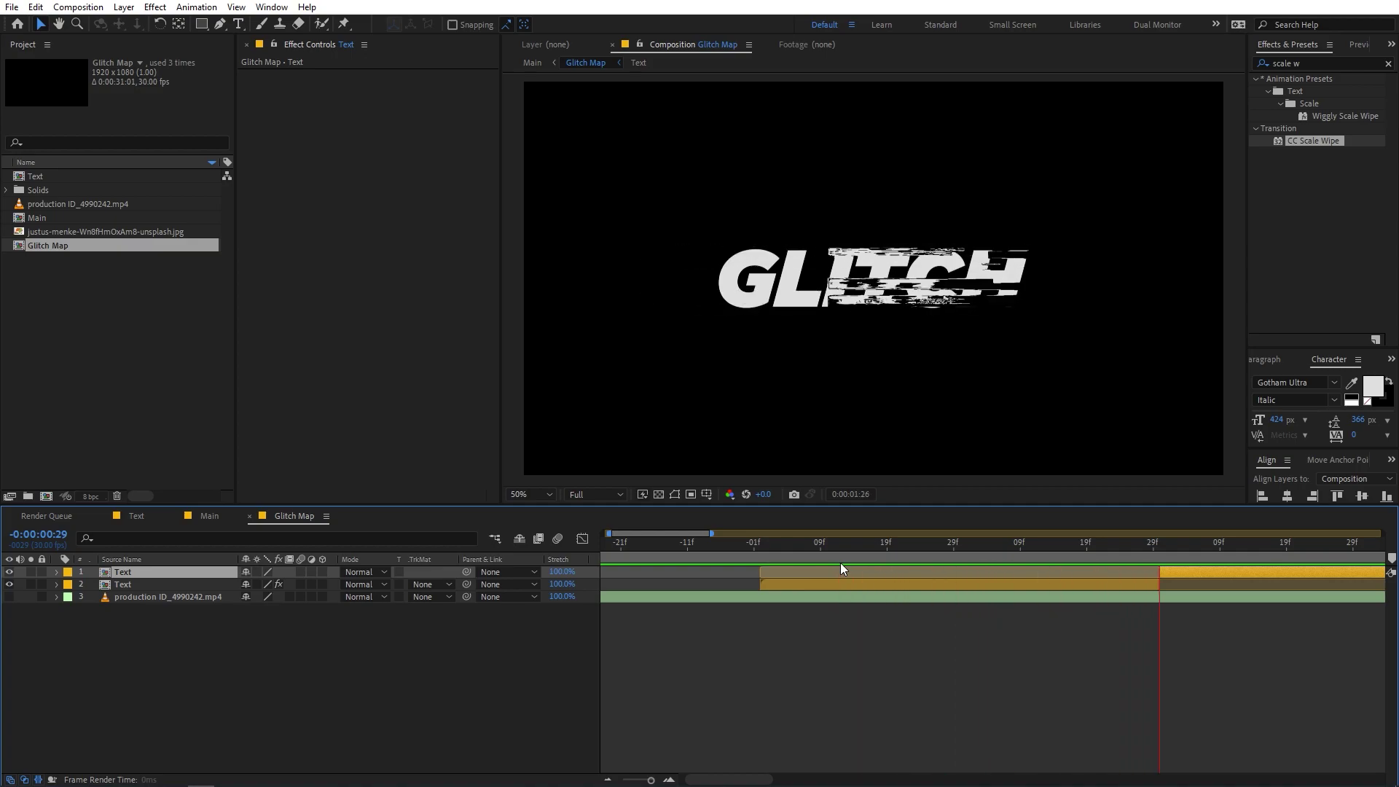
key("space")
left_click(842, 642)
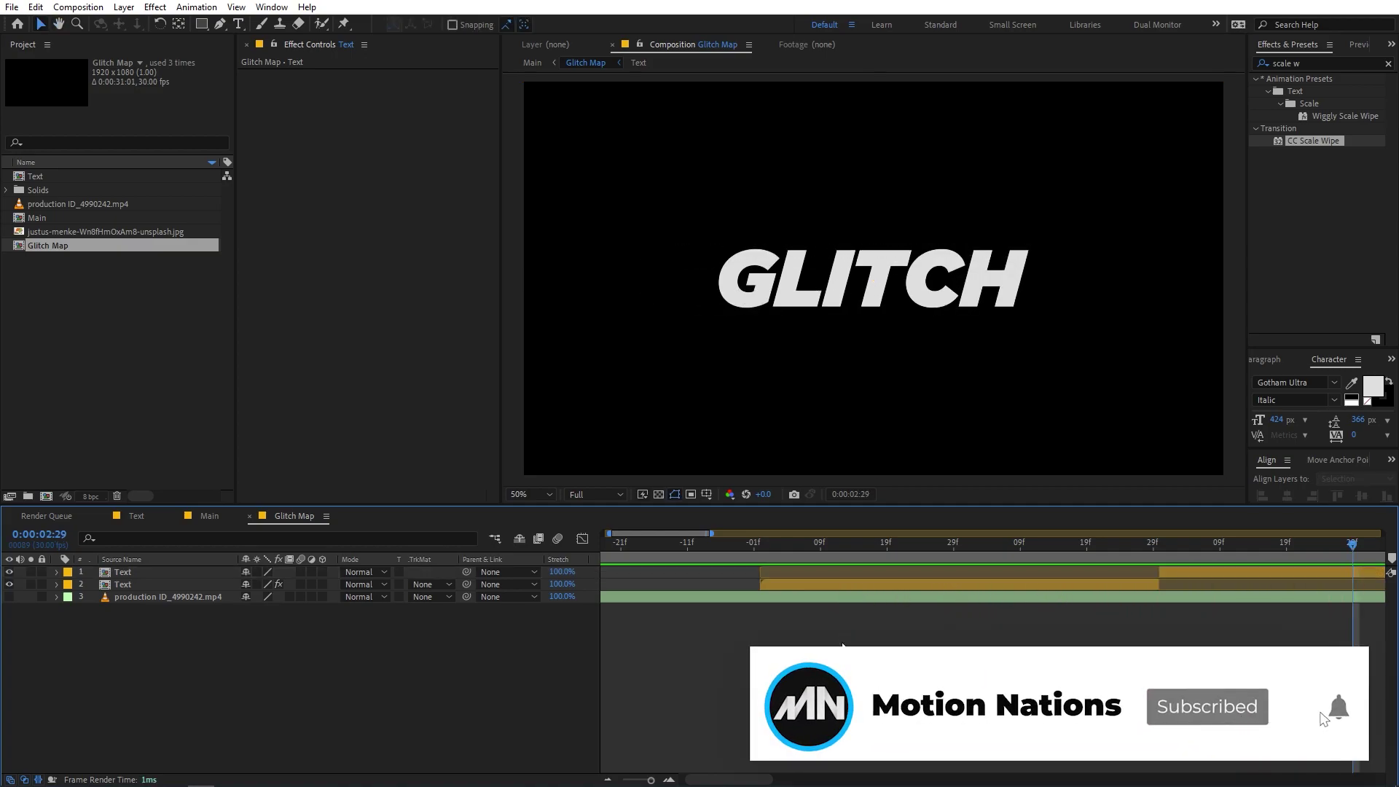
Play the Main composition from the start to review how the glitch resolves into the clean title.
scroll(842, 642, "down", 5)
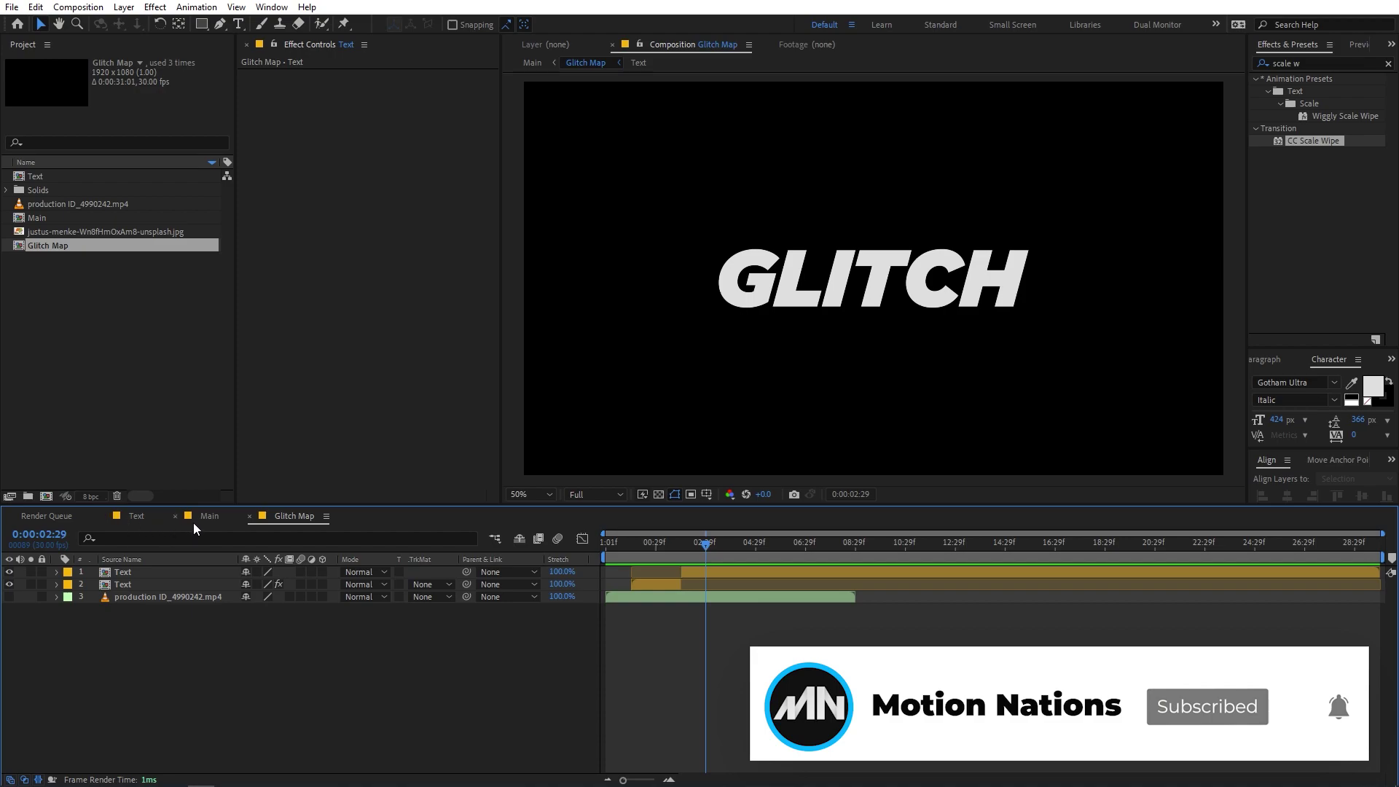
left_click(203, 514)
left_click_drag(670, 551, 536, 558)
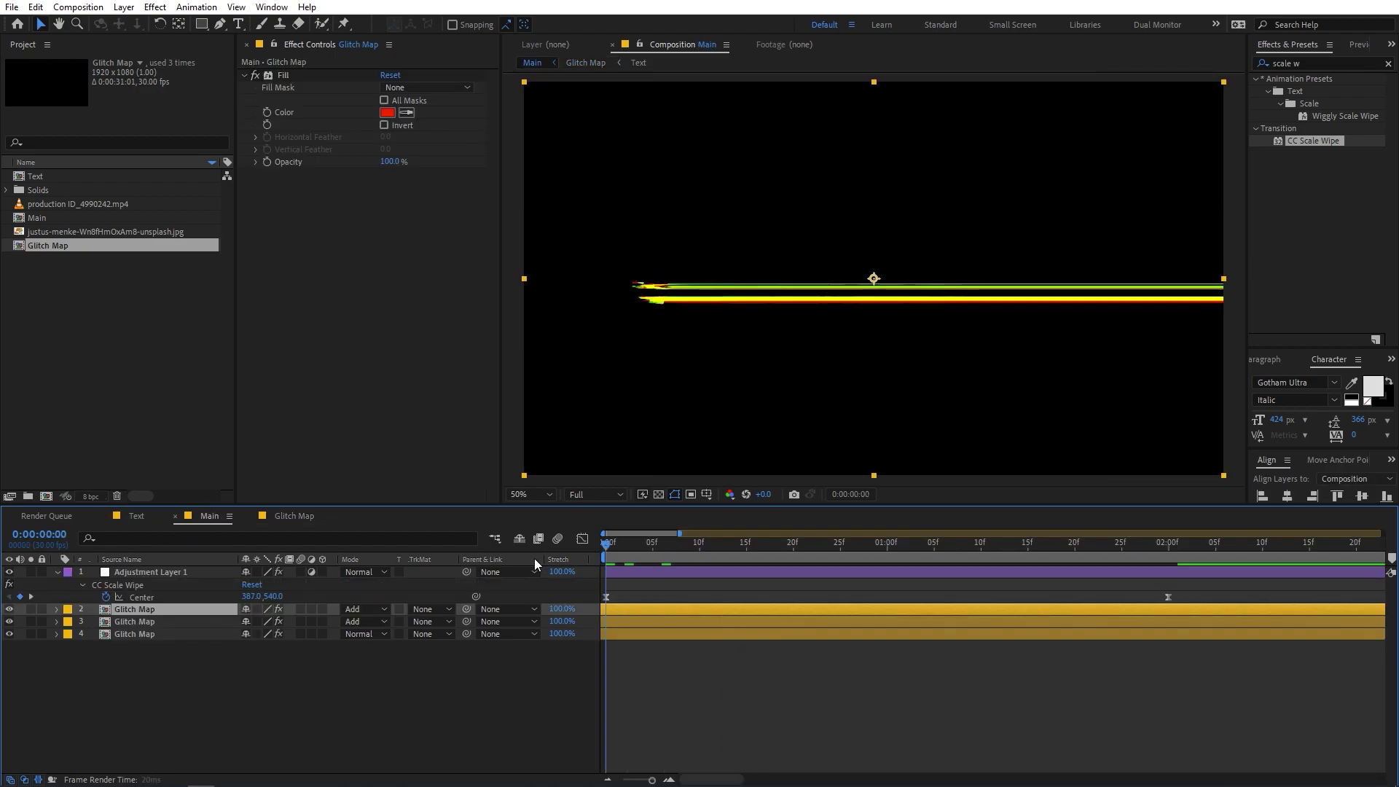
key("space")
key("space")
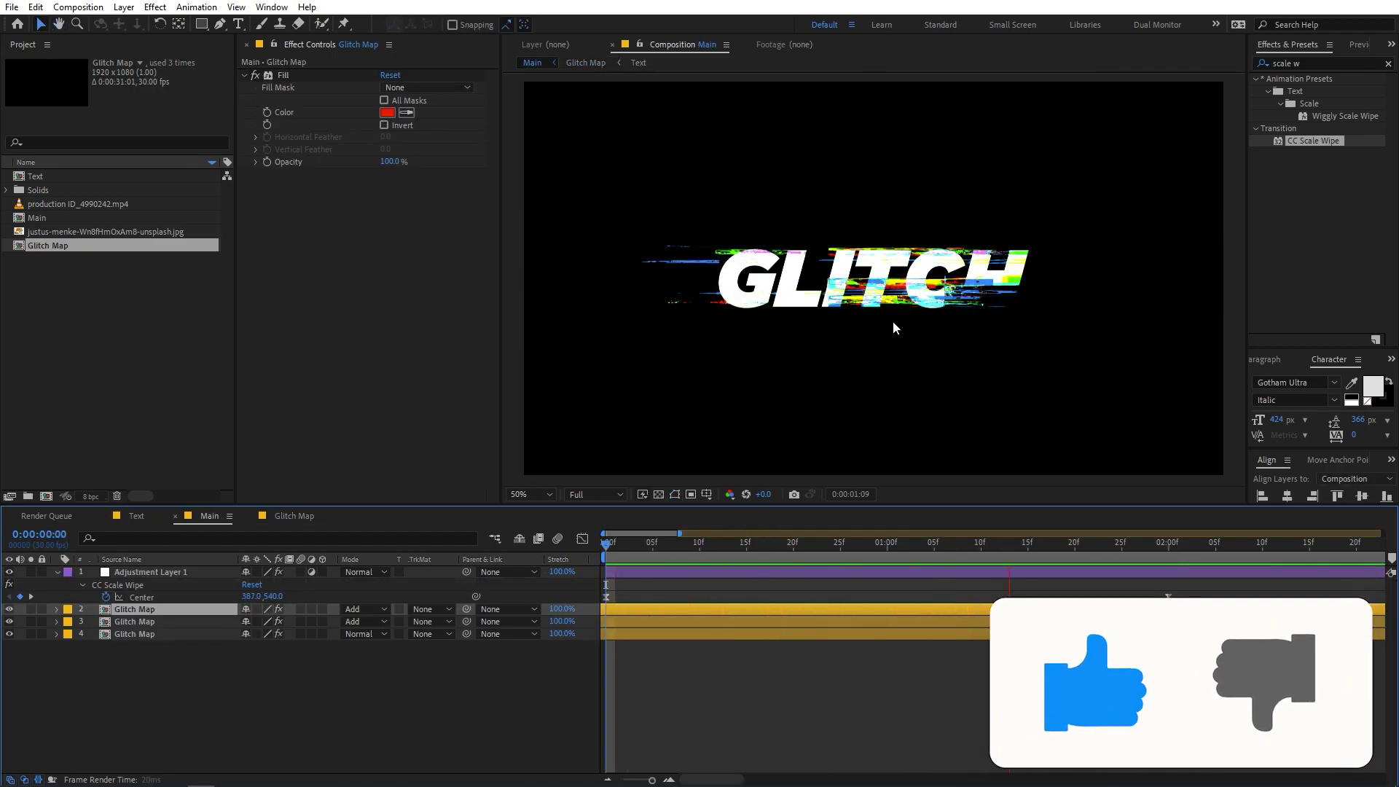
scroll(889, 322, "down", 4)
key("space")
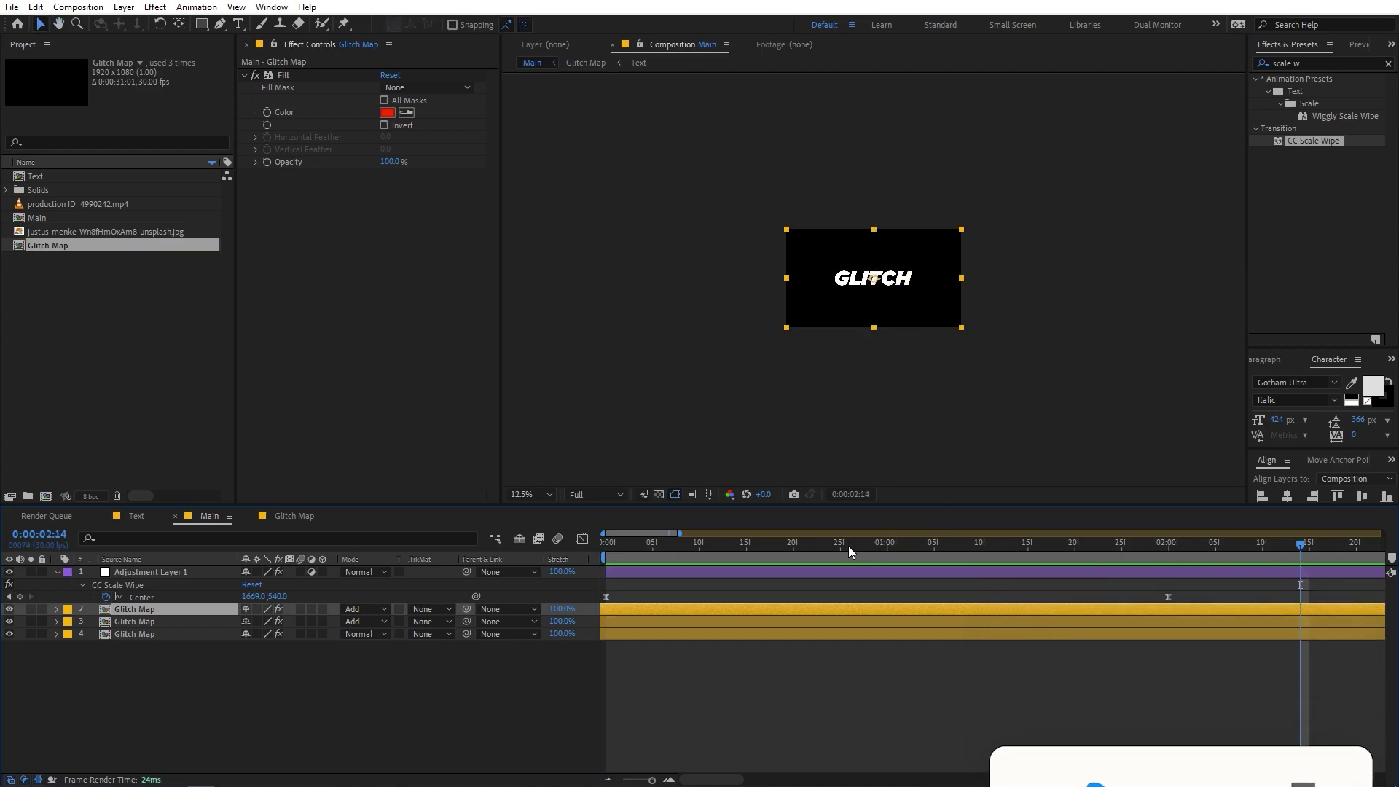
left_click(368, 675)
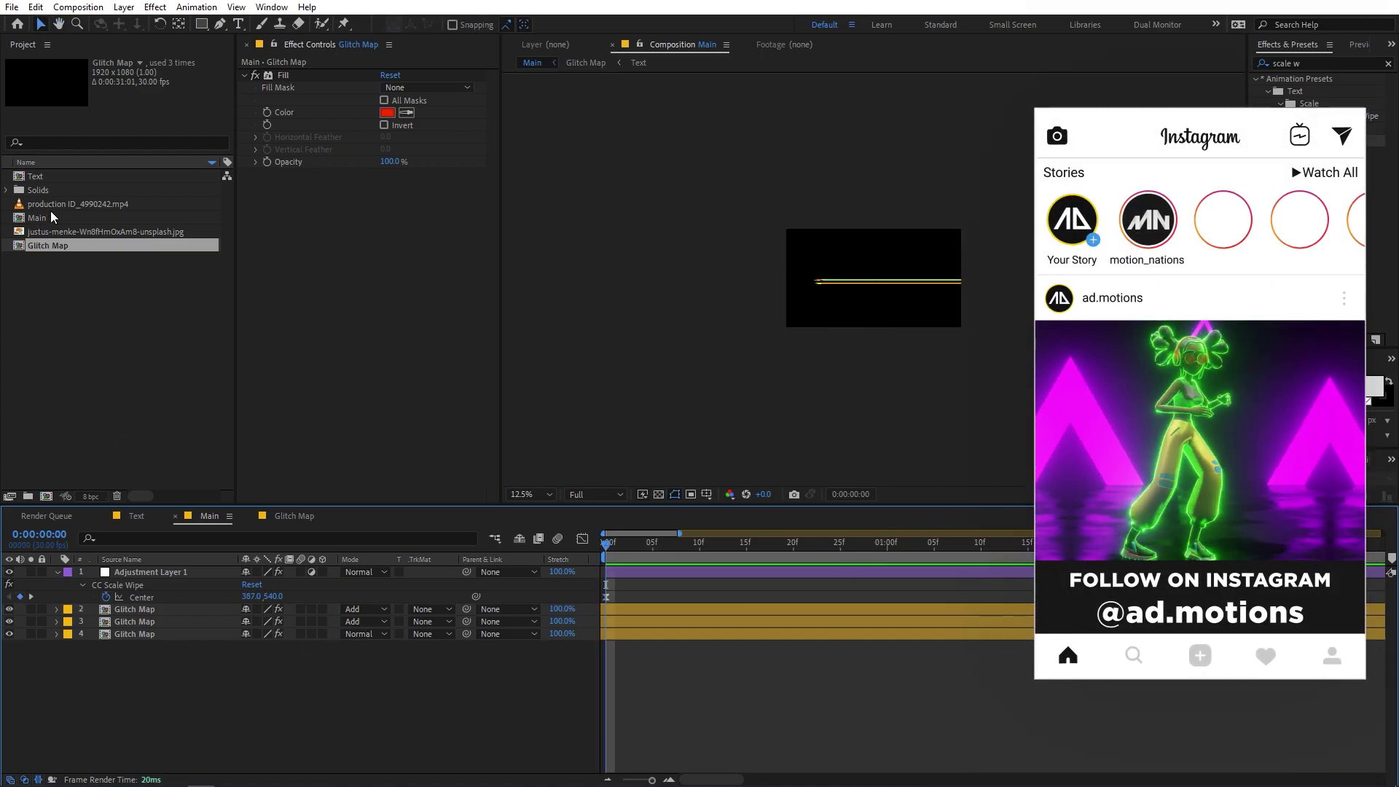
Place production ID_4990242.mp4 beneath the Glitch Map layers in Main, unlink its scale proportions and set its vertical scale to 27%.
left_click(60, 201)
left_click_drag(54, 202, 141, 669)
scroll(877, 284, "up", 1)
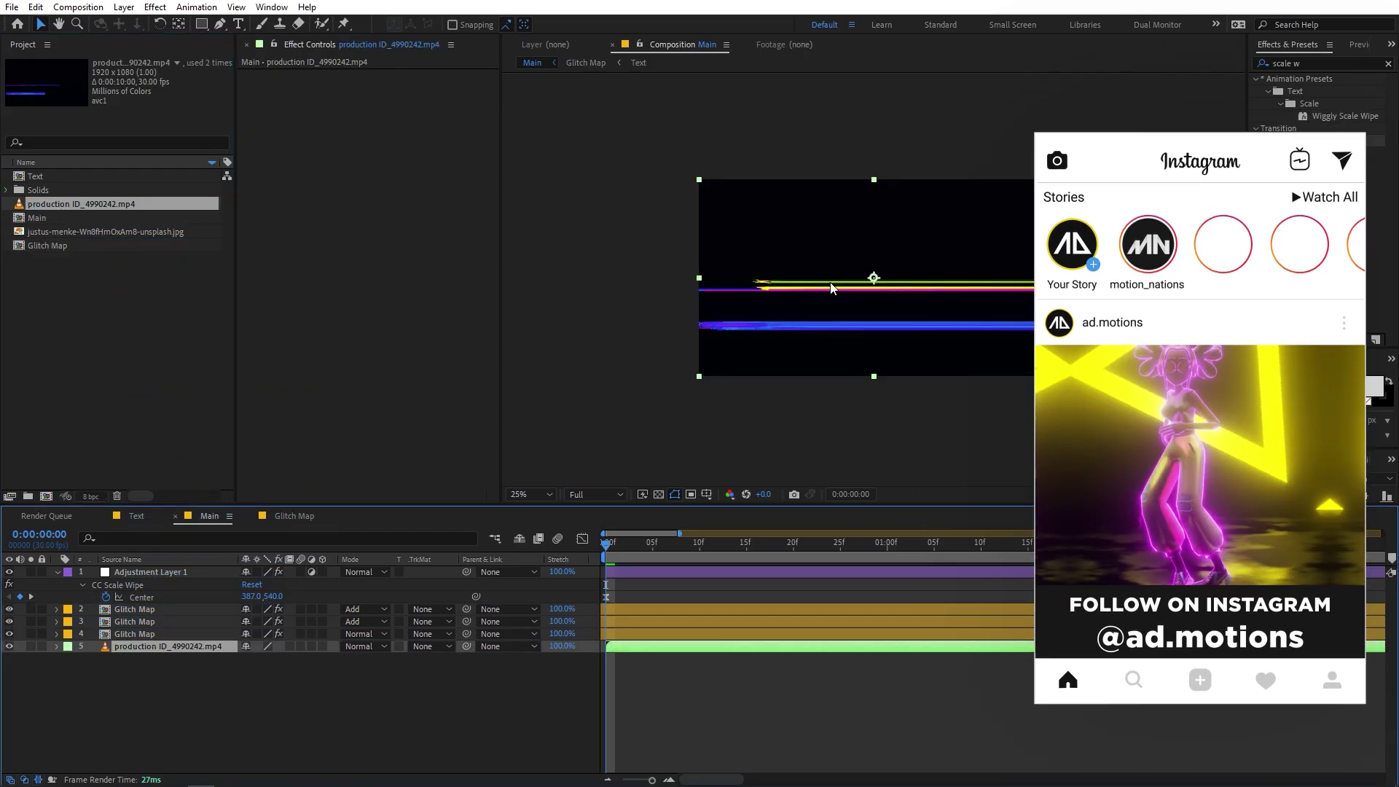
key("s")
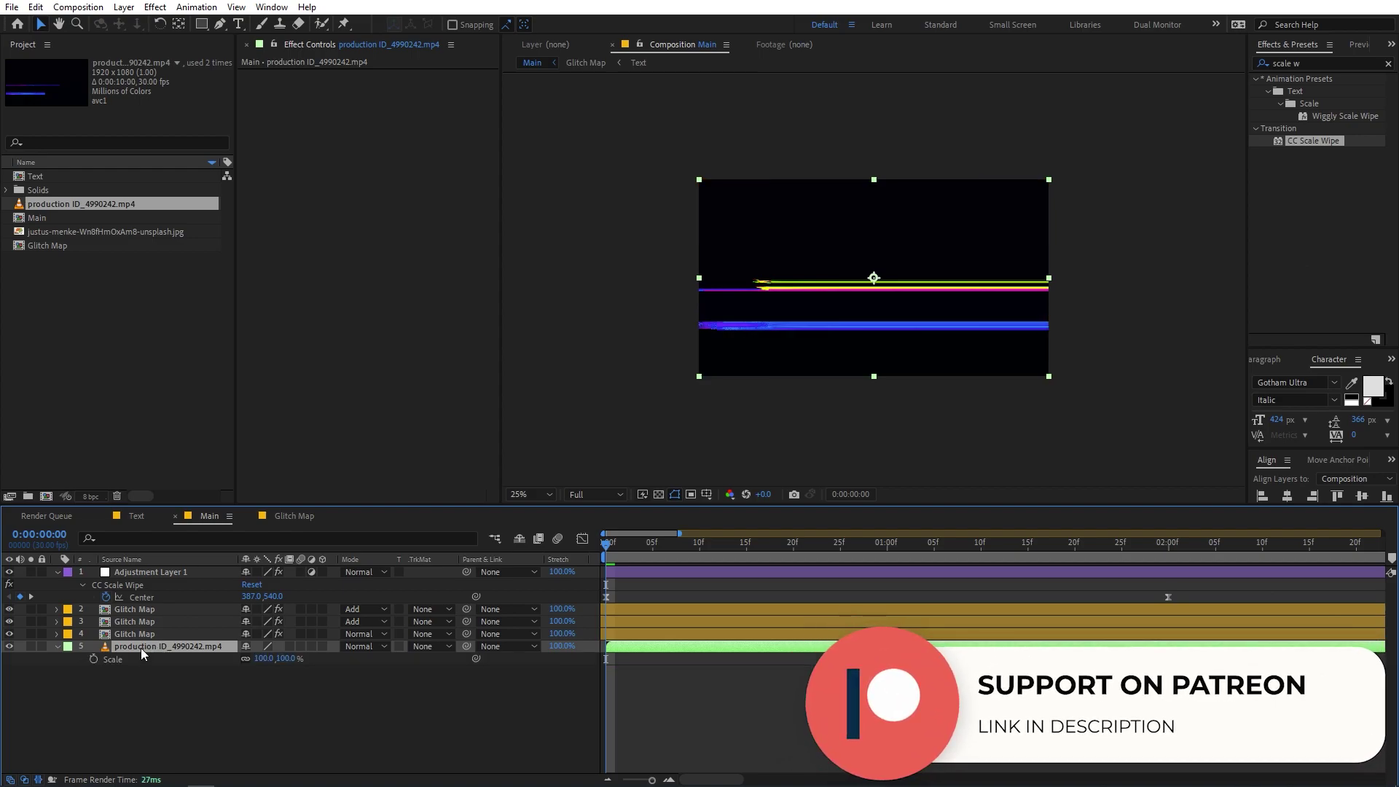
left_click(245, 659)
left_click_drag(292, 660, 244, 668)
Shift the production ID_4990242.mp4 layer earlier in time and play the composition from the start to check the background streaks.
left_click_drag(624, 547, 775, 562)
left_click_drag(759, 648, 618, 645)
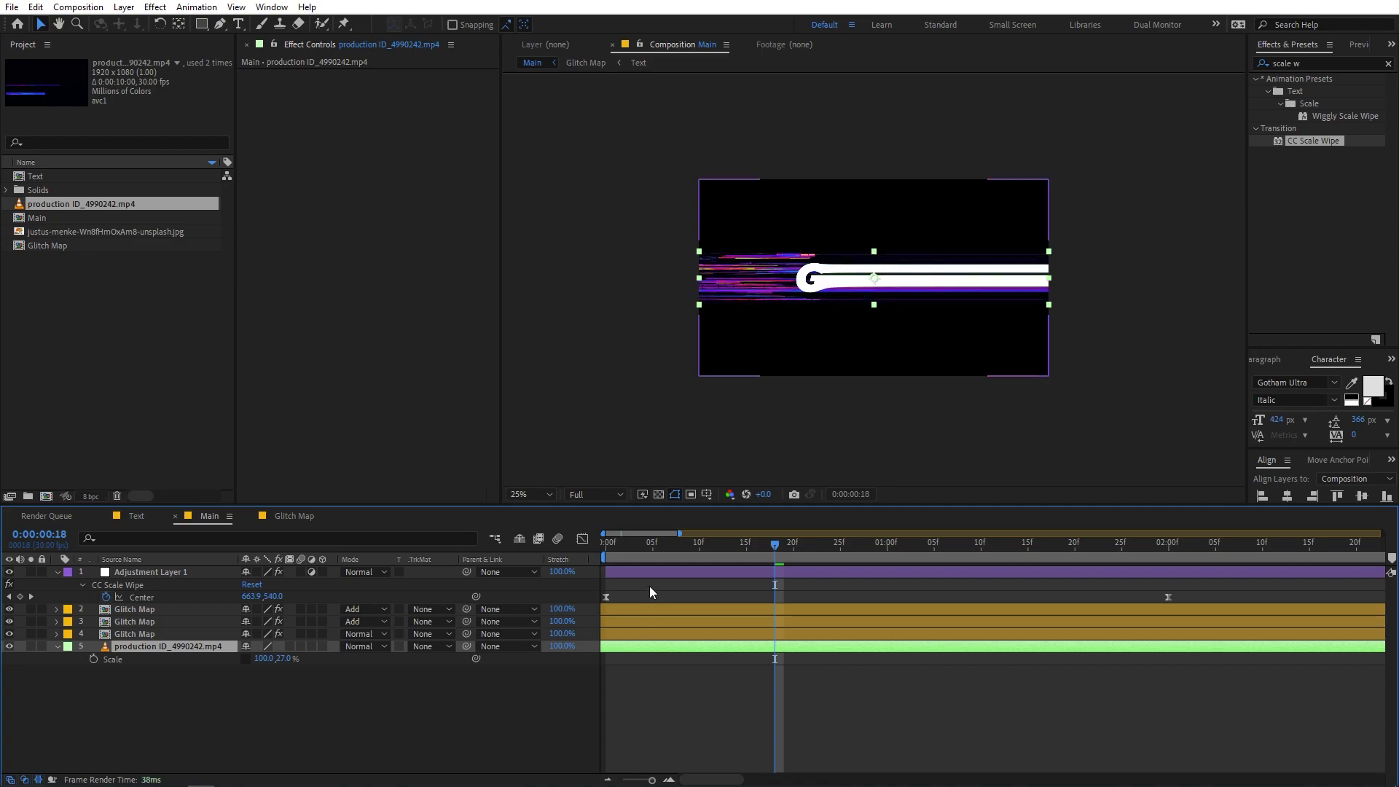
key("Home")
key("space")
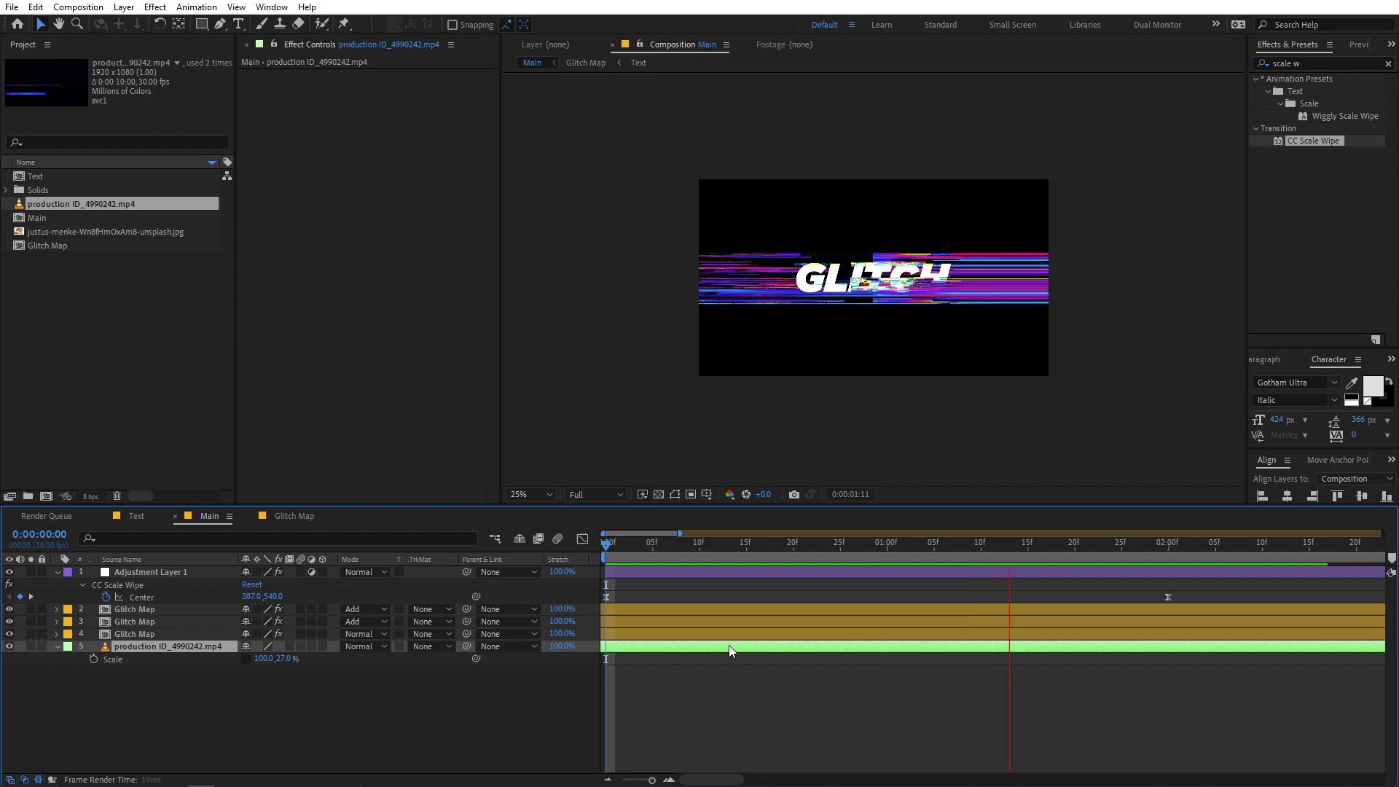
key("space")
key("Home")
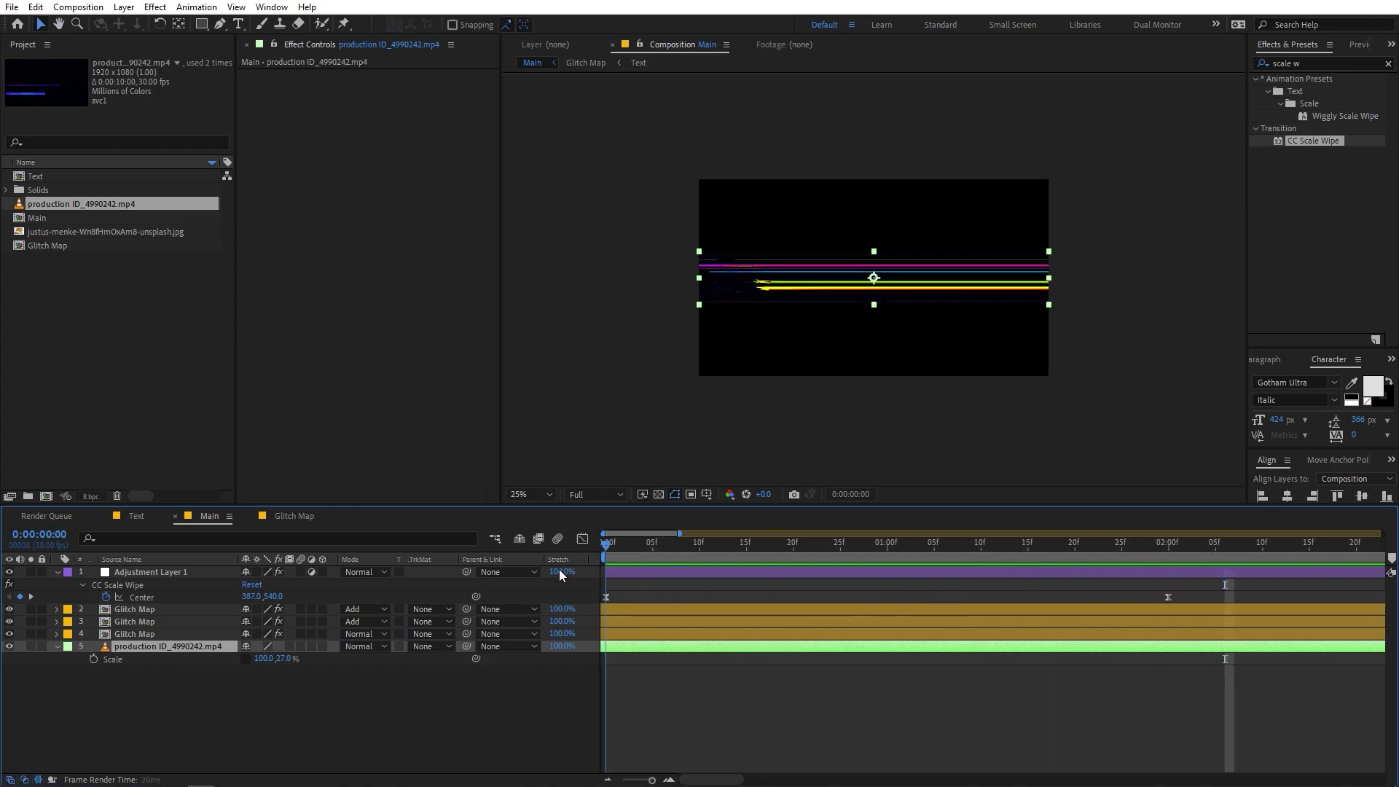
Keyframe the footage layer's vertical scale from 16% at about 0:00:00:19 to 0% at 0:00:02:00.
left_click_drag(284, 658, 282, 659)
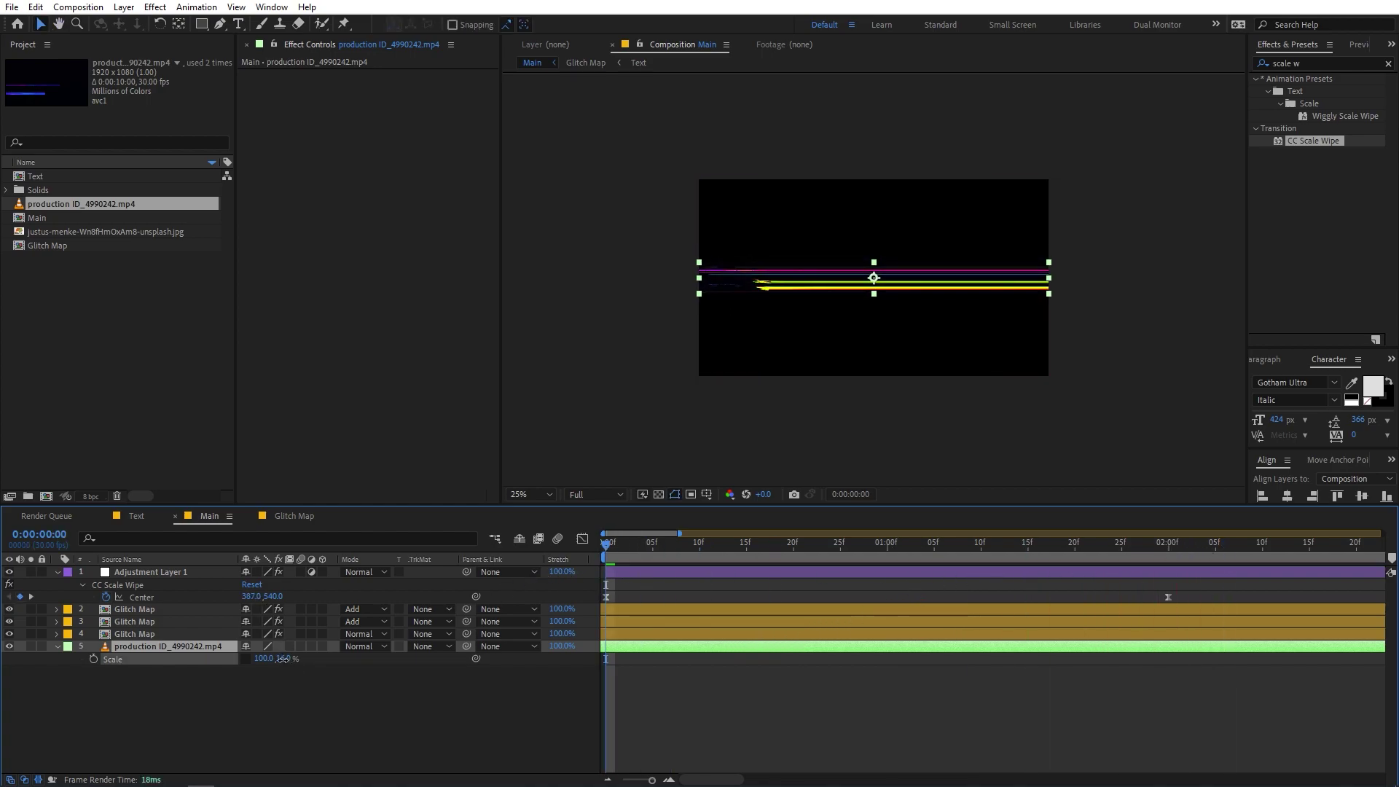
left_click_drag(697, 539, 99, 675)
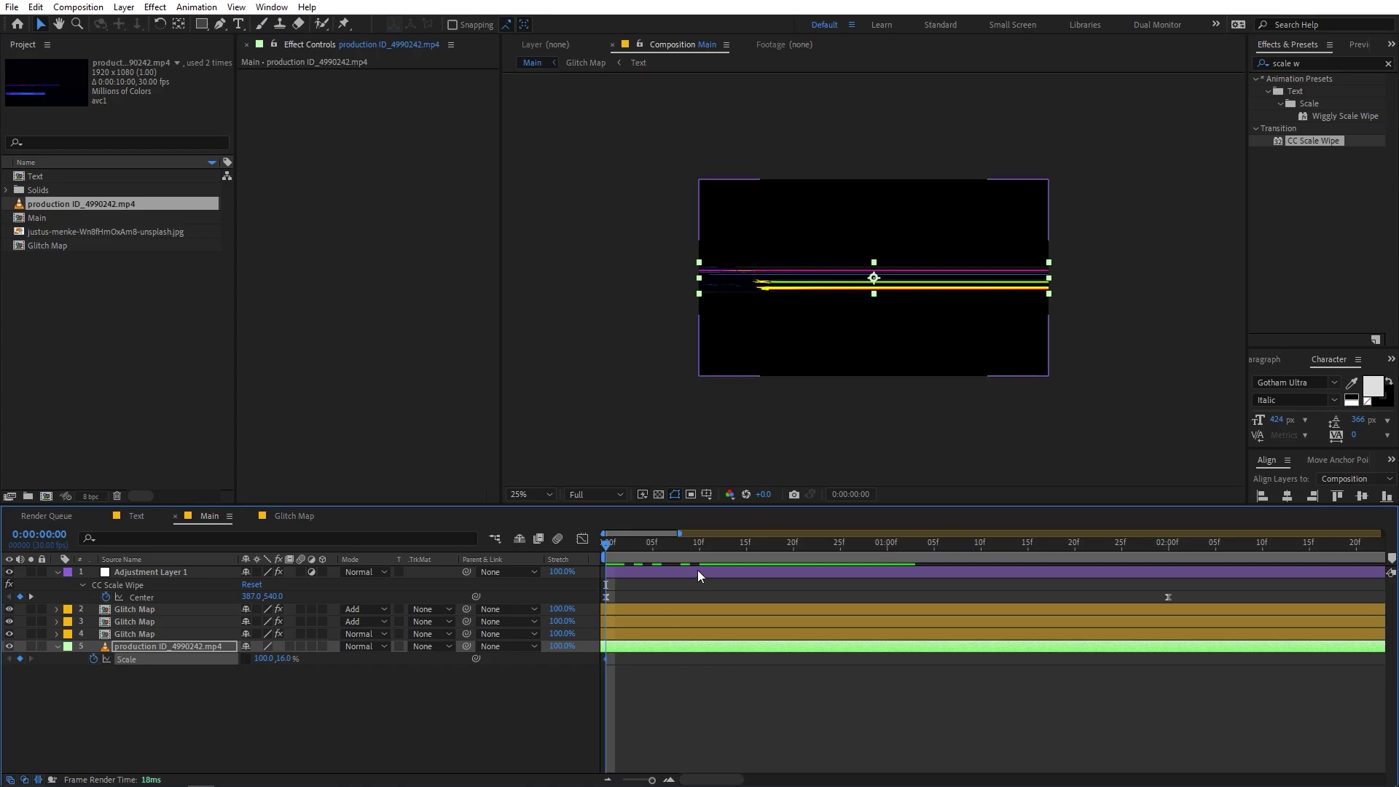
left_click_drag(1028, 547, 1165, 581)
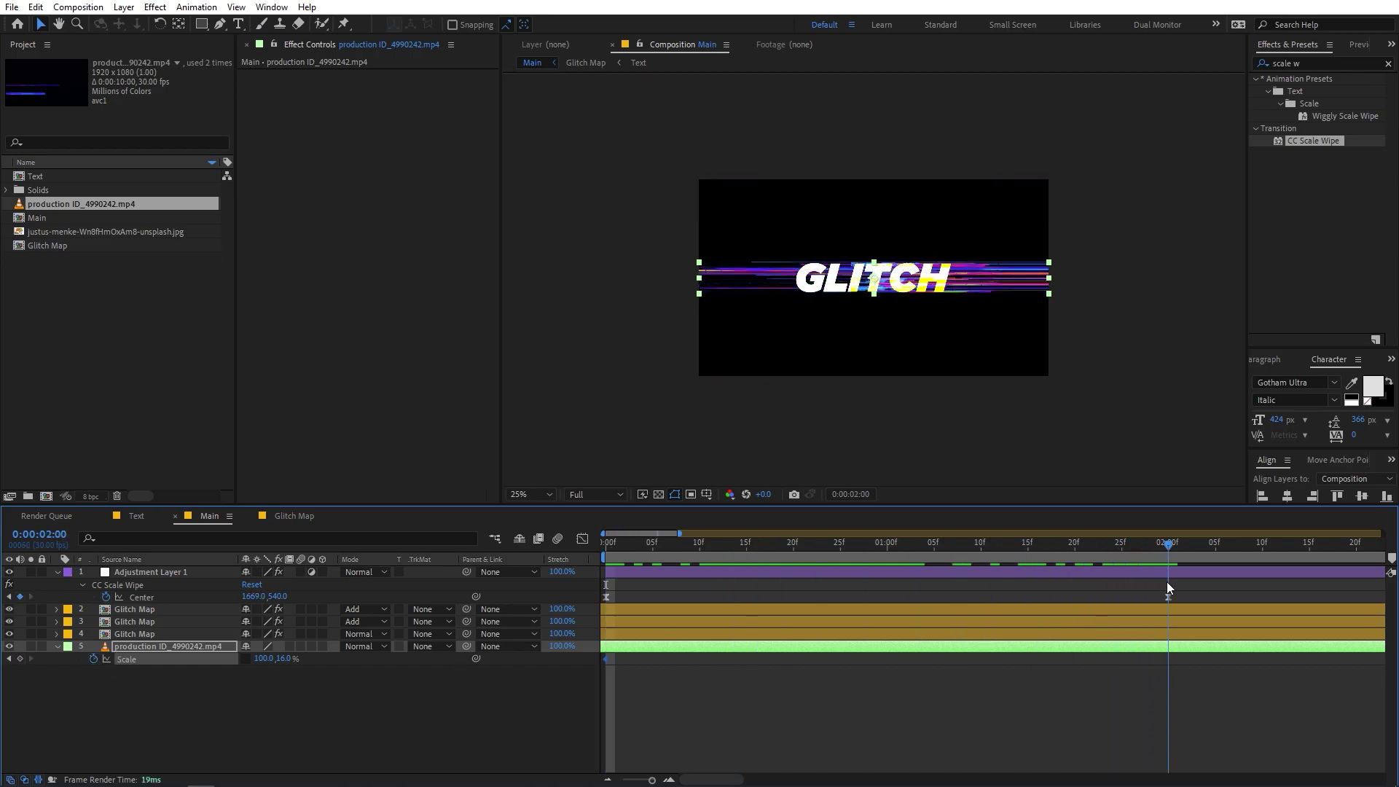
left_click(285, 659)
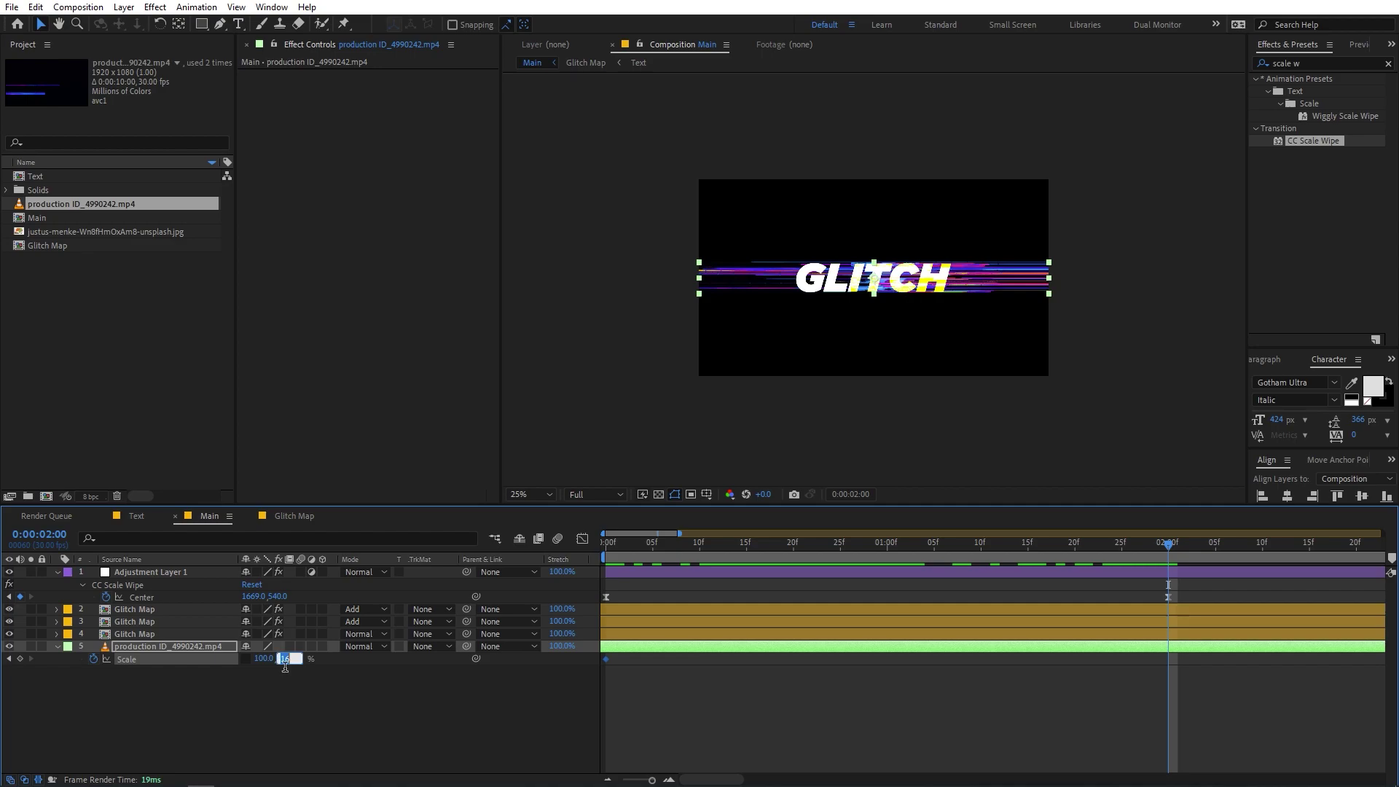
key("Return")
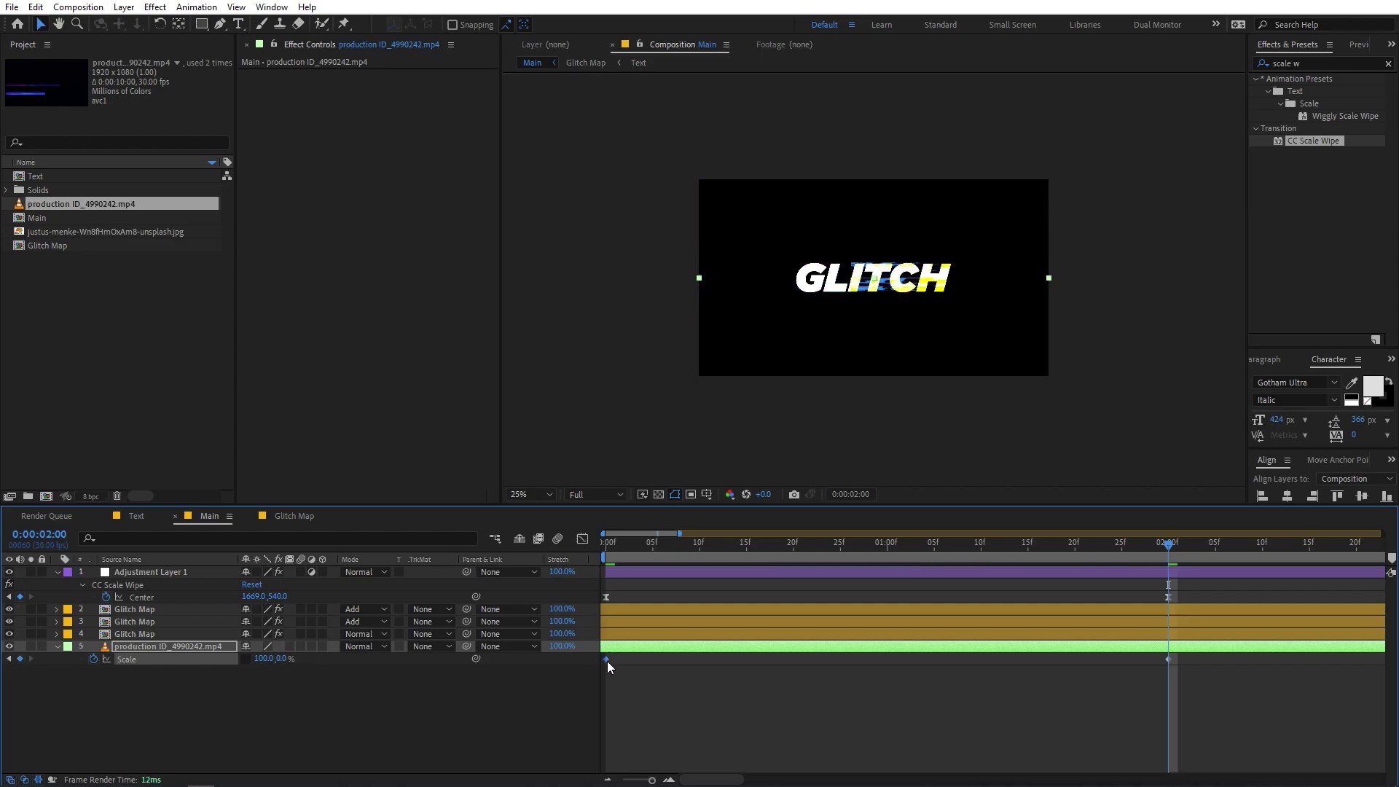
left_click_drag(606, 660, 784, 659)
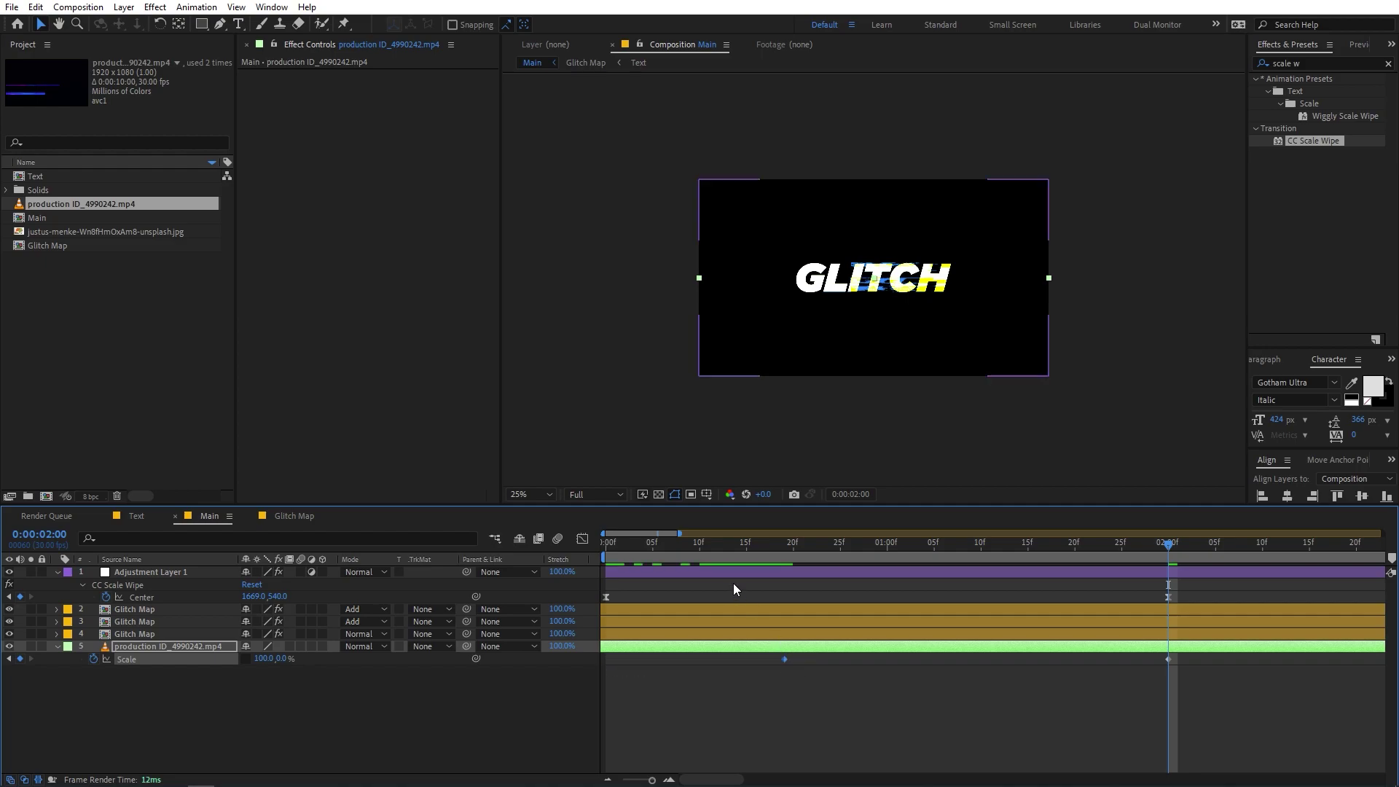
Play the Main composition from the start and scrub to 0:00:01:12 to check the shrinking background streaks.
left_click(838, 716)
key("Home")
key("space")
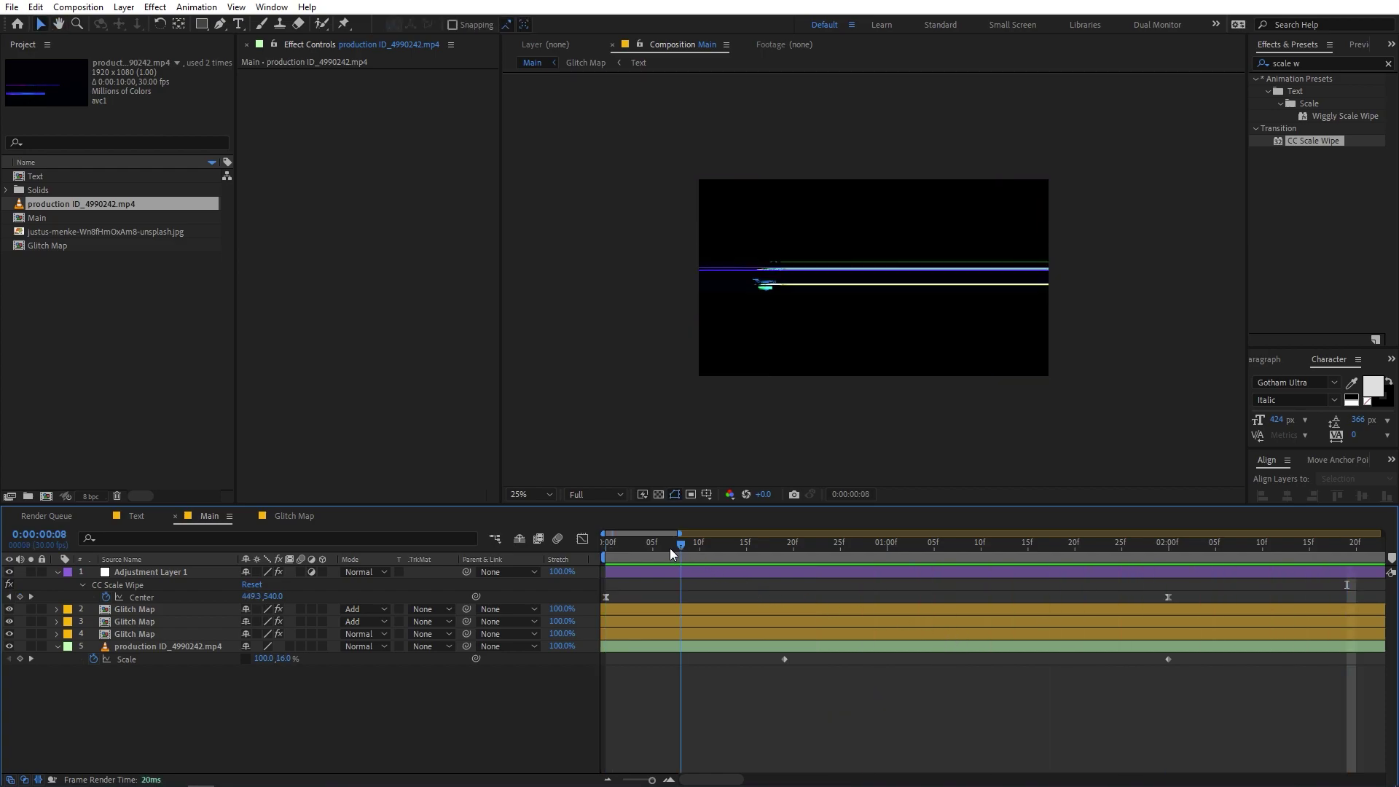
left_click(138, 622)
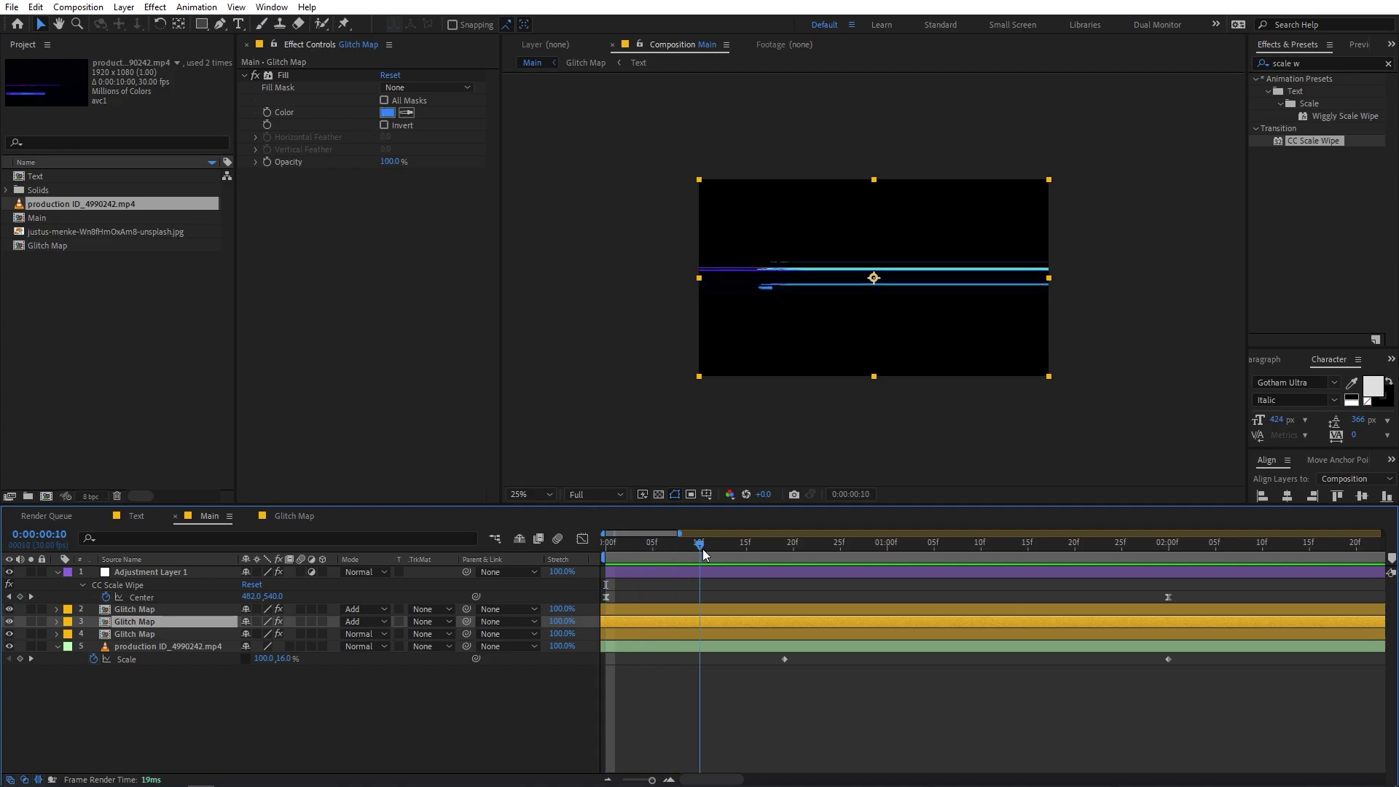
left_click(736, 543)
left_click_drag(749, 552, 1160, 575)
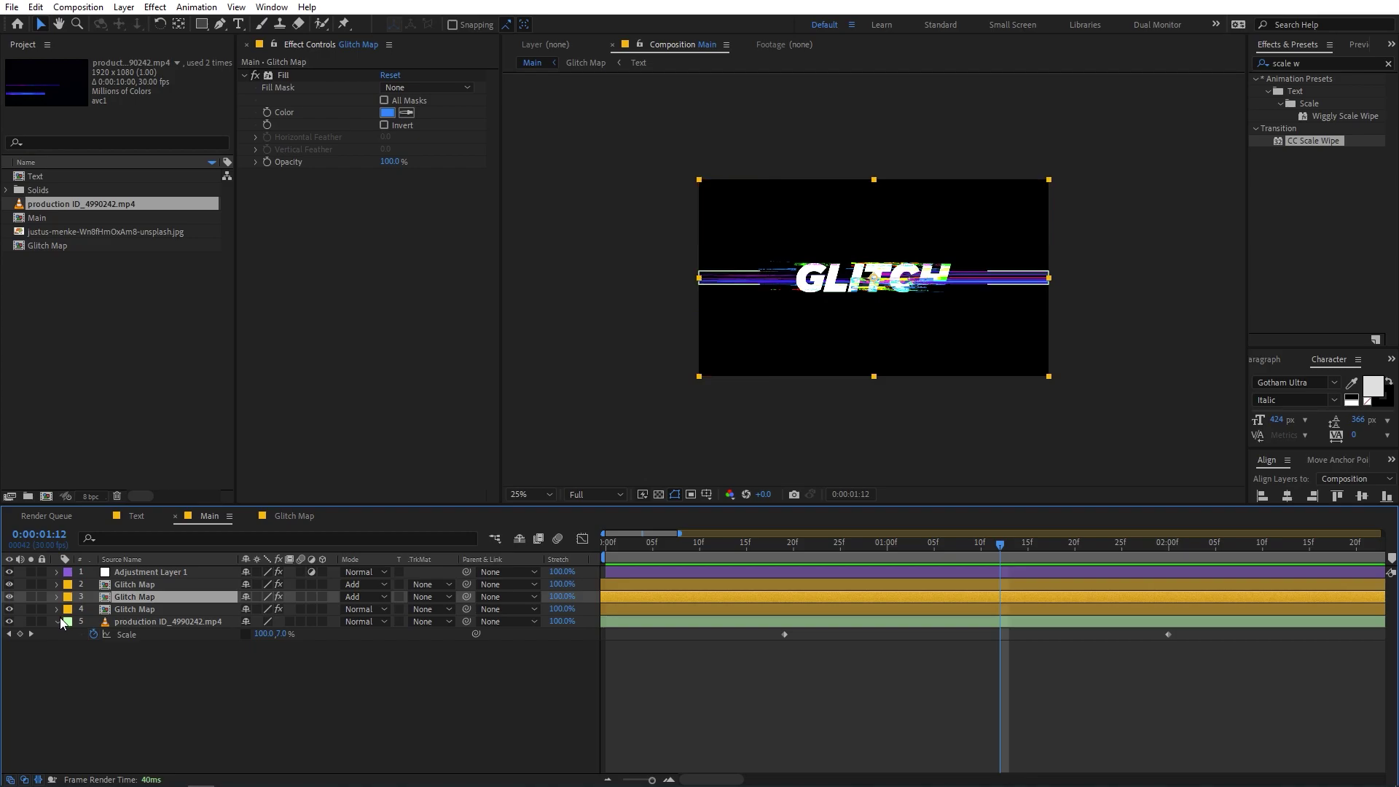
Pre-compose all five layers of Main into a new composition named Composite, moving all attributes into it.
left_click(56, 621)
left_click_drag(167, 667, 143, 574)
right_click(143, 574)
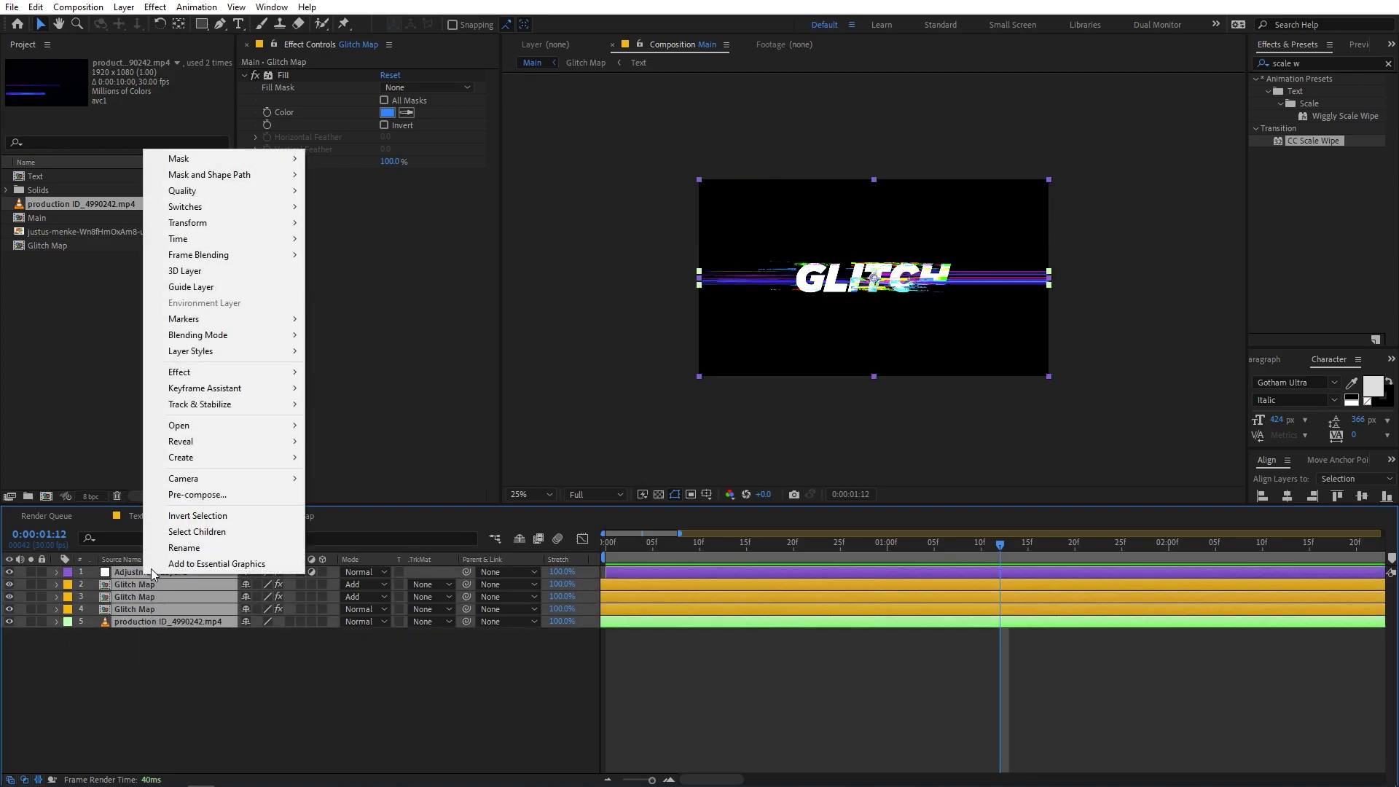
left_click(185, 500)
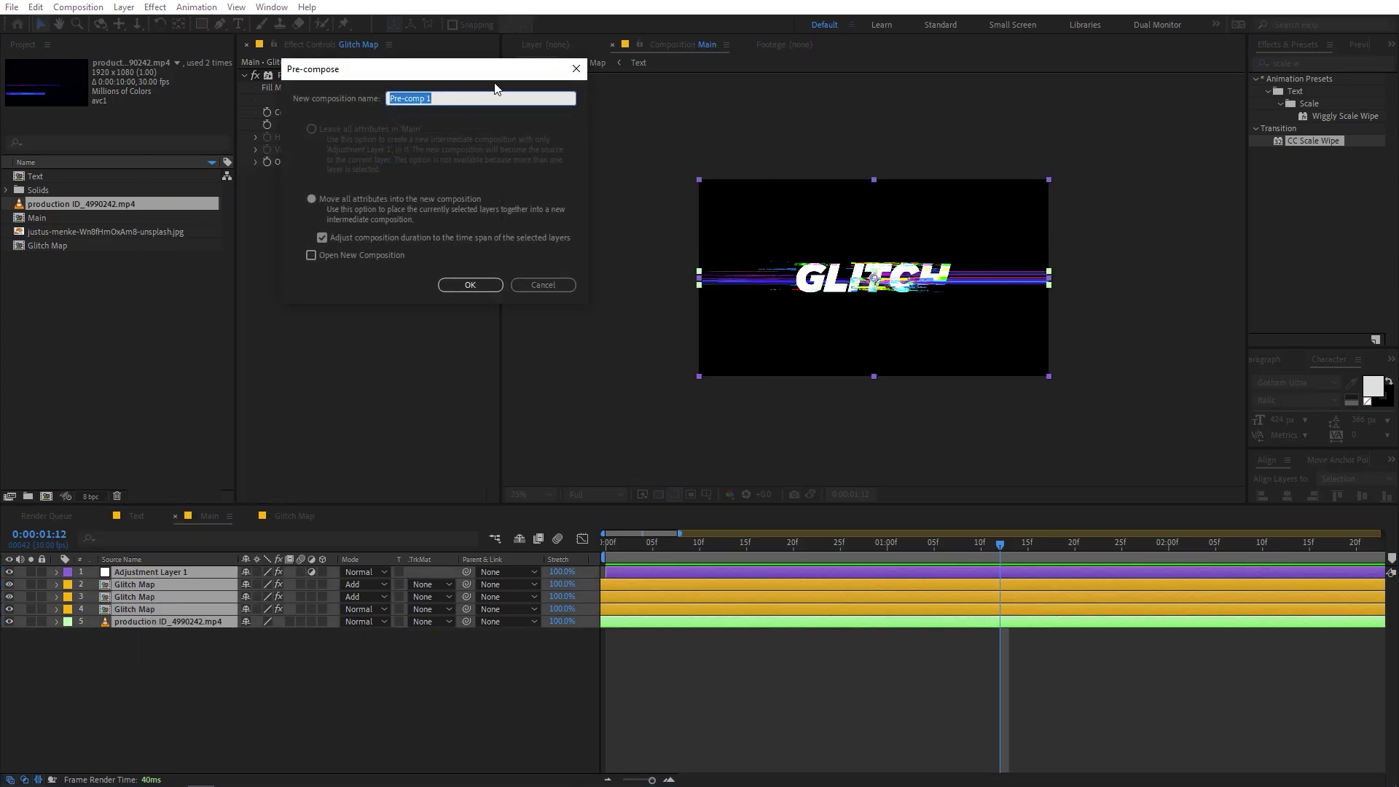
type("Composite")
key("Return")
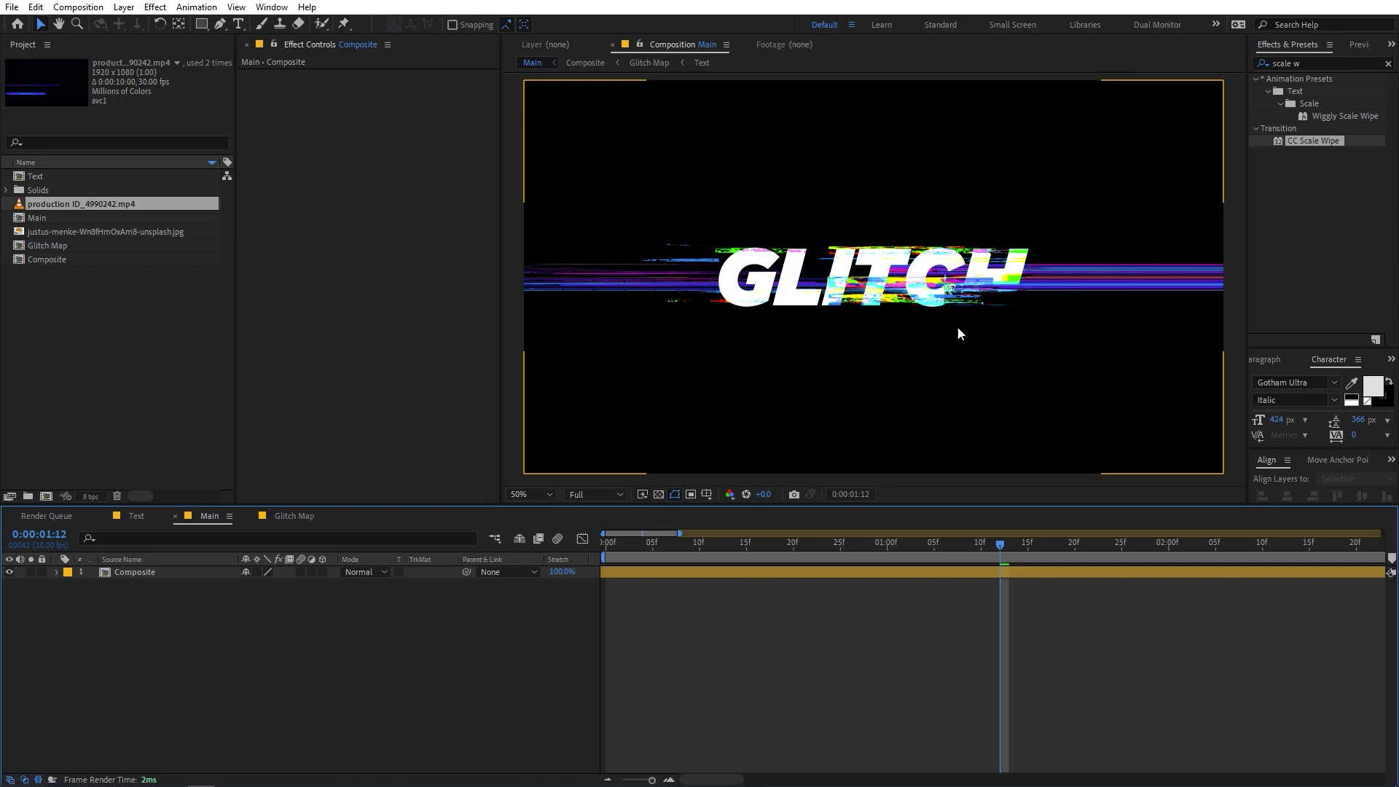
Inside the Composite composition, add a Glow to Adjustment Layer 1 with radius 212 and intensity 0.5.
double_click(150, 573)
left_click(150, 573)
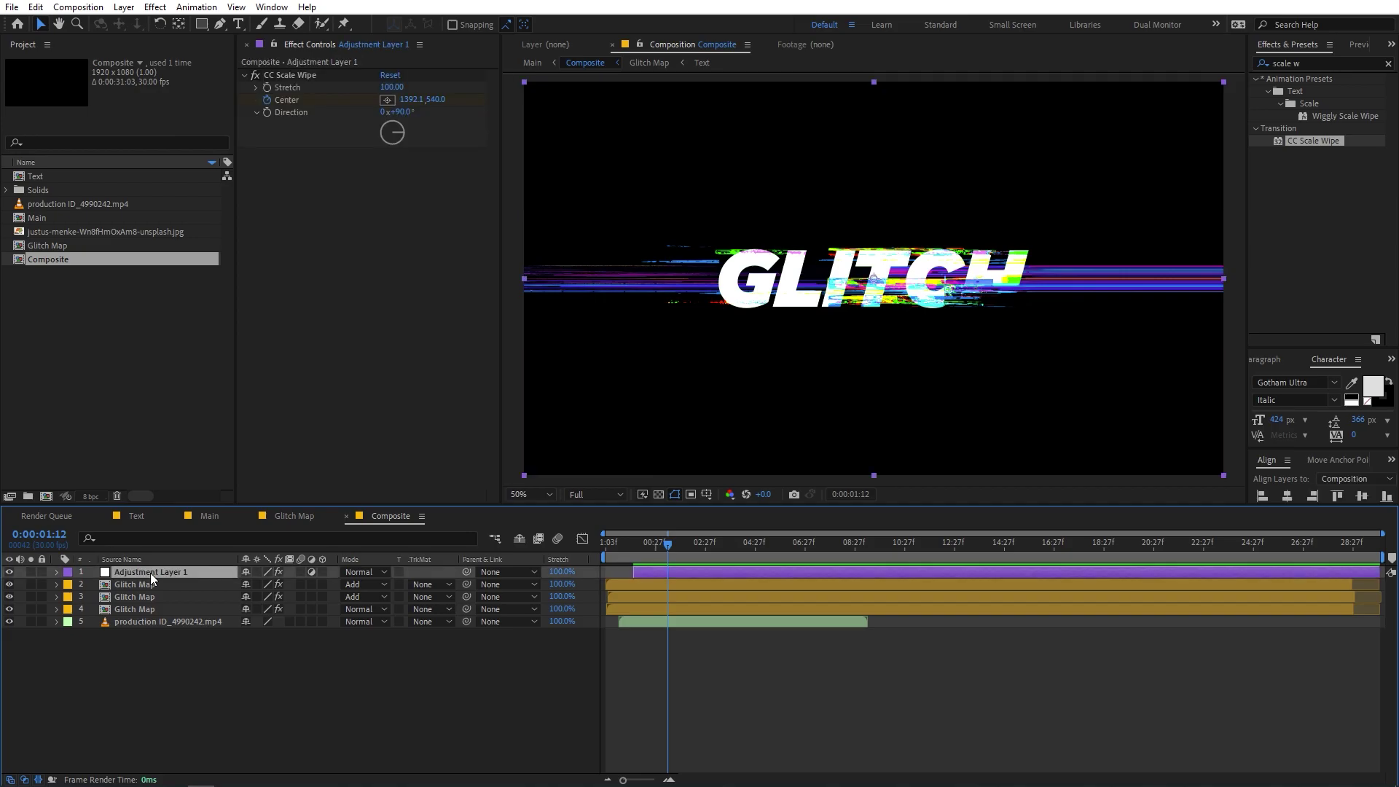
left_click(1327, 77)
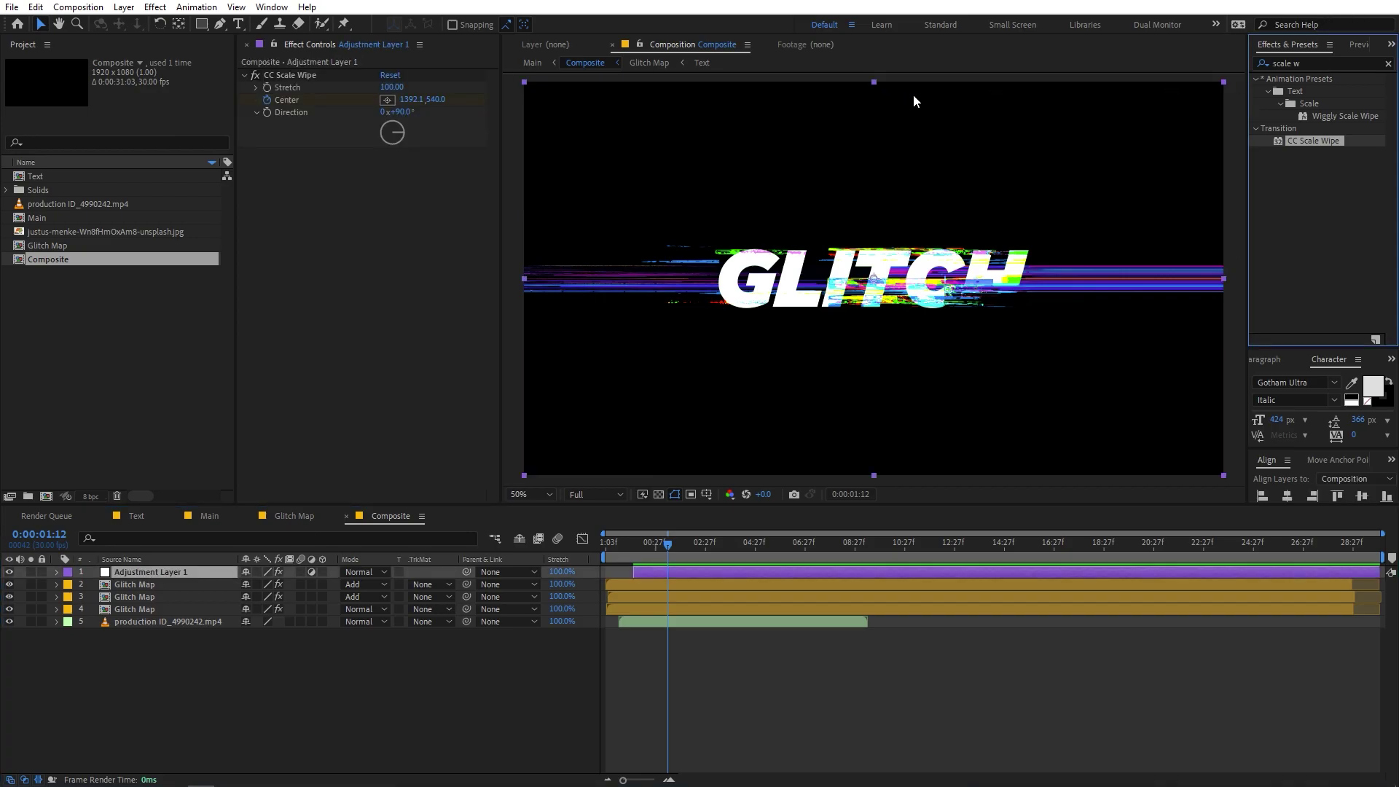
left_click(1317, 64)
type("g")
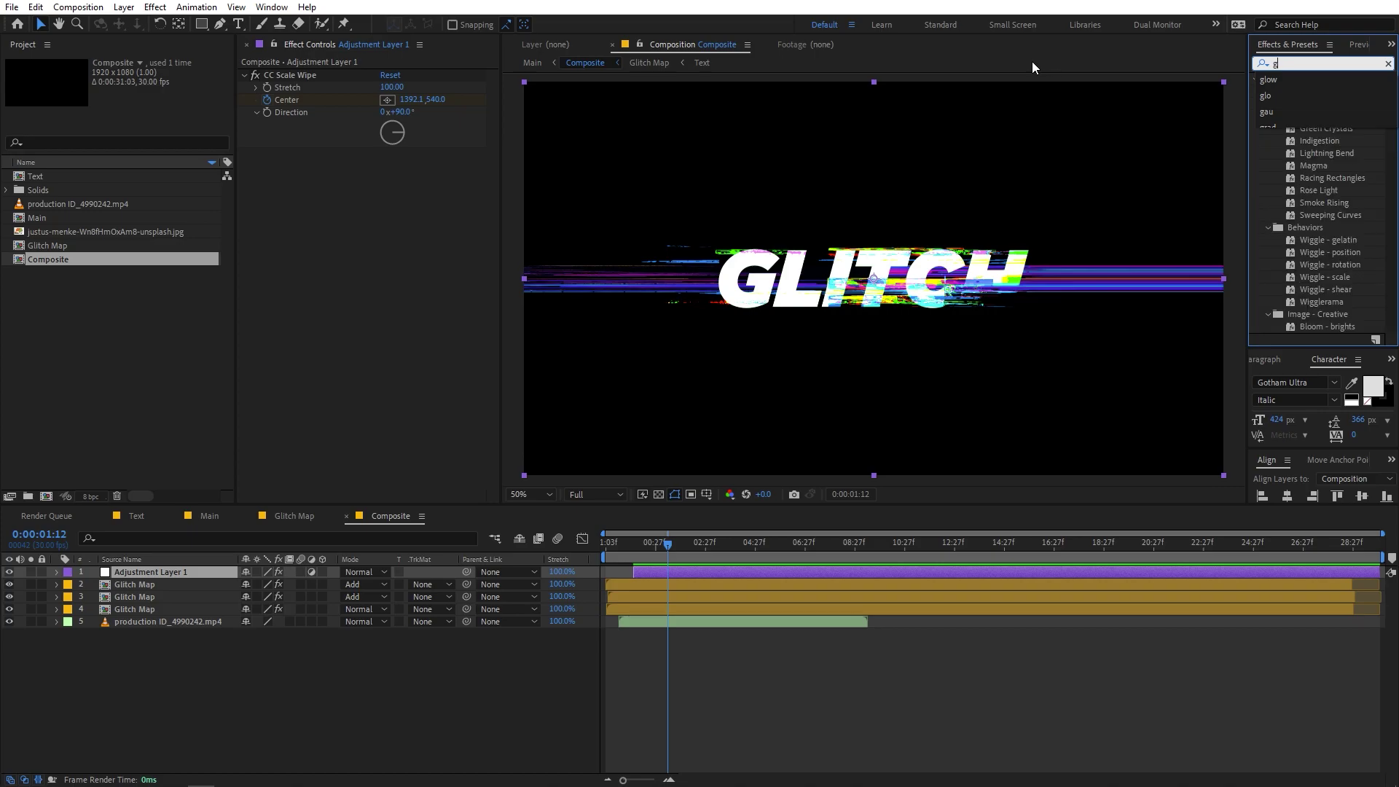
type("low")
left_click_drag(1308, 153, 406, 277)
left_click_drag(397, 194, 556, 191)
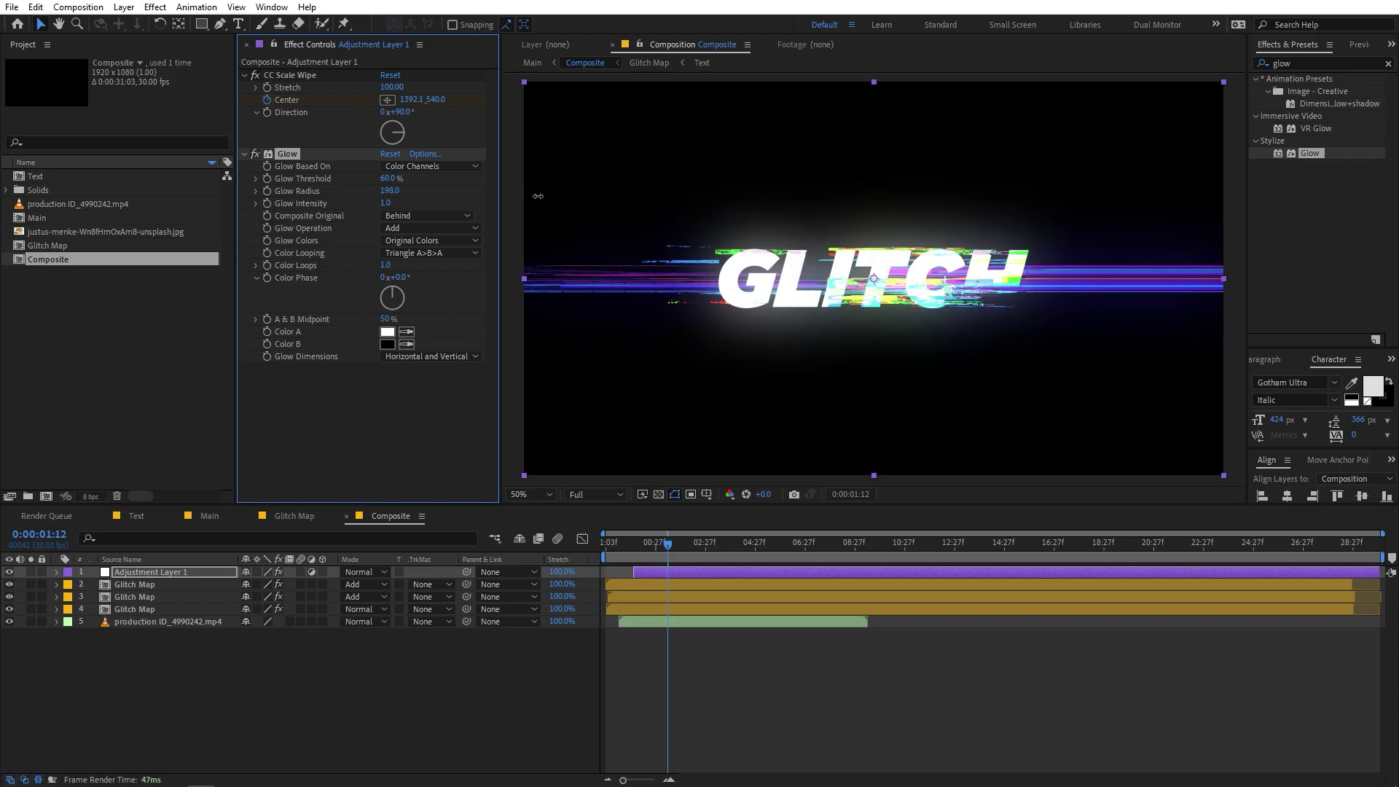
left_click_drag(378, 209, 59, 245)
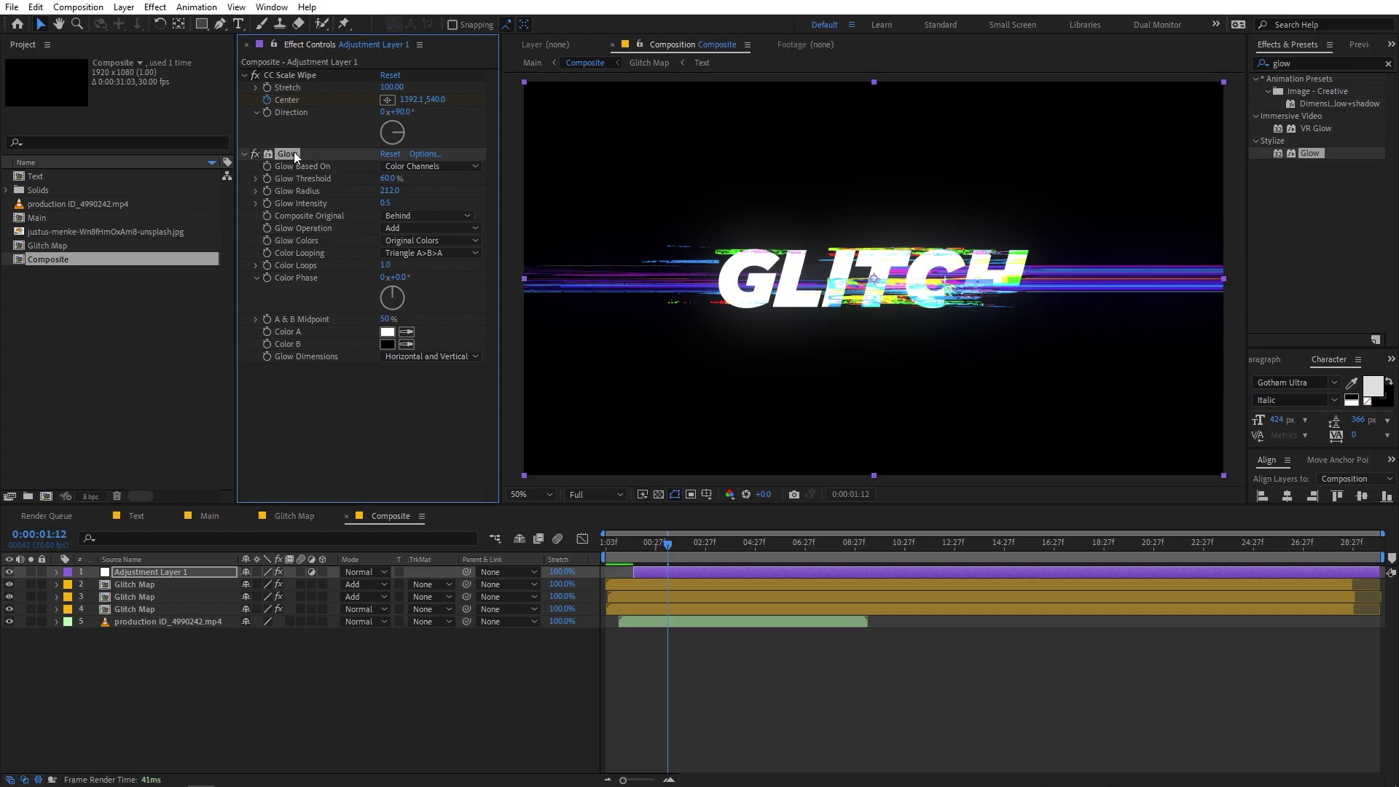
Duplicate the Glow effect and set the copy's radius to 24 and intensity to 0.2.
key("ctrl+d")
scroll(290, 261, "down", 2)
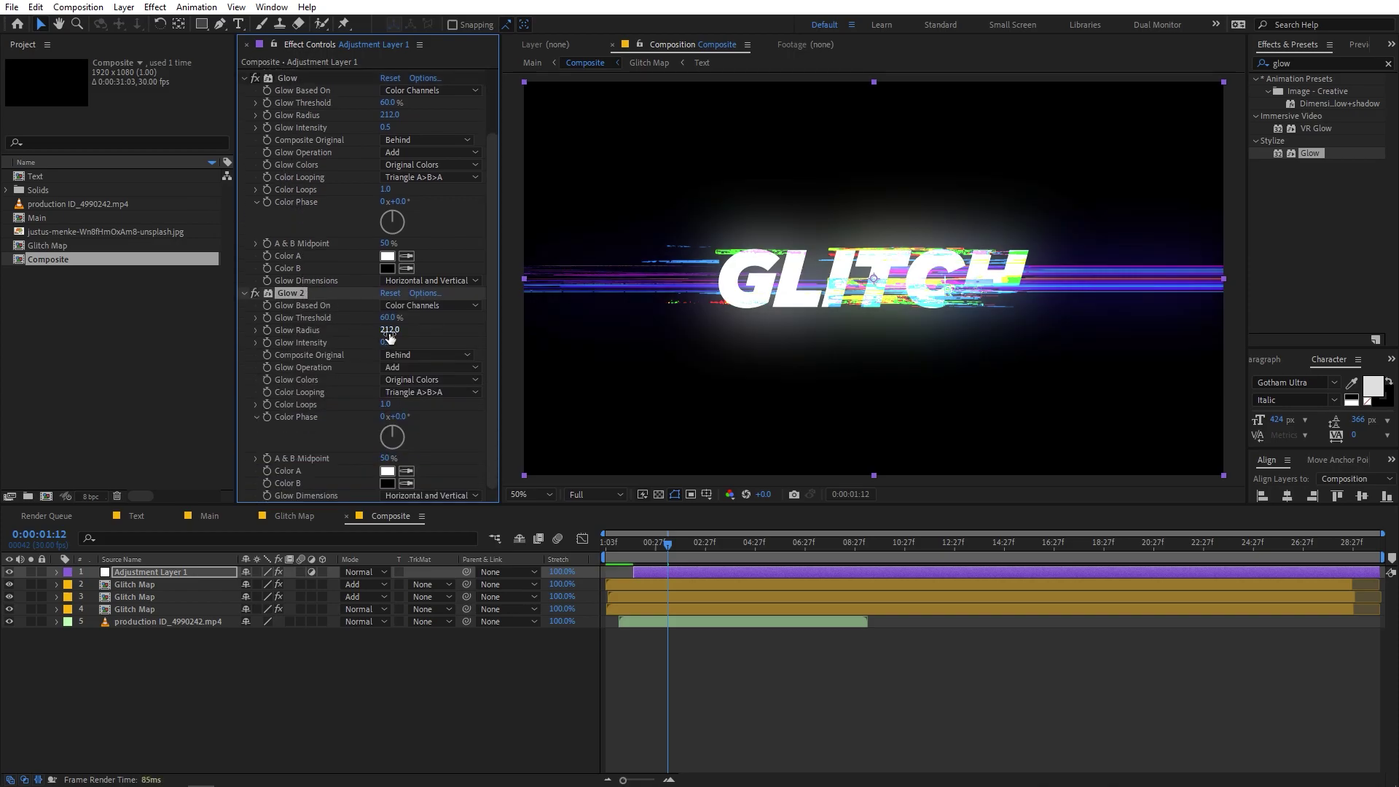
left_click_drag(351, 332, 193, 340)
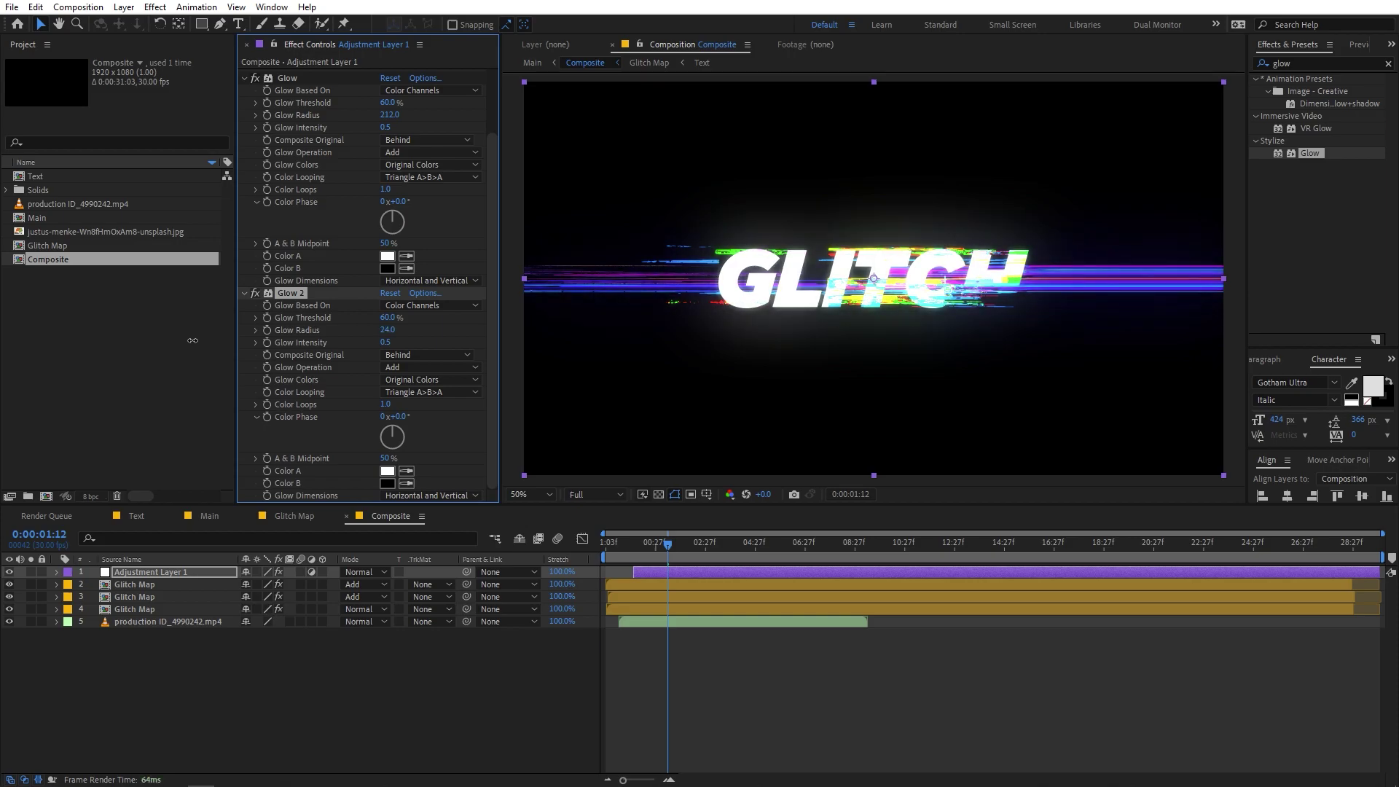
left_click_drag(332, 350, 267, 355)
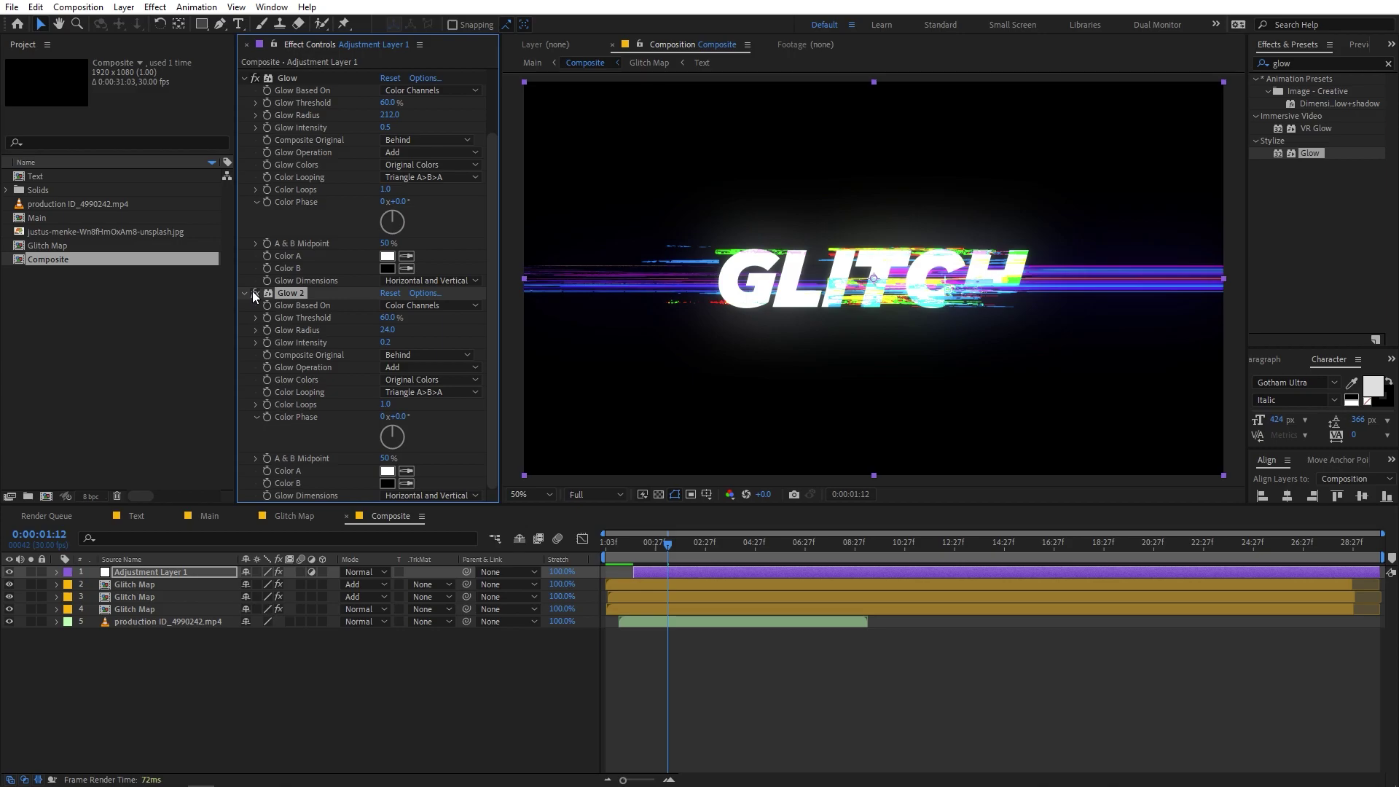
Extend the start of Adjustment Layer 1 back to the beginning of Composite and play the composition to check the glow.
left_click(562, 540)
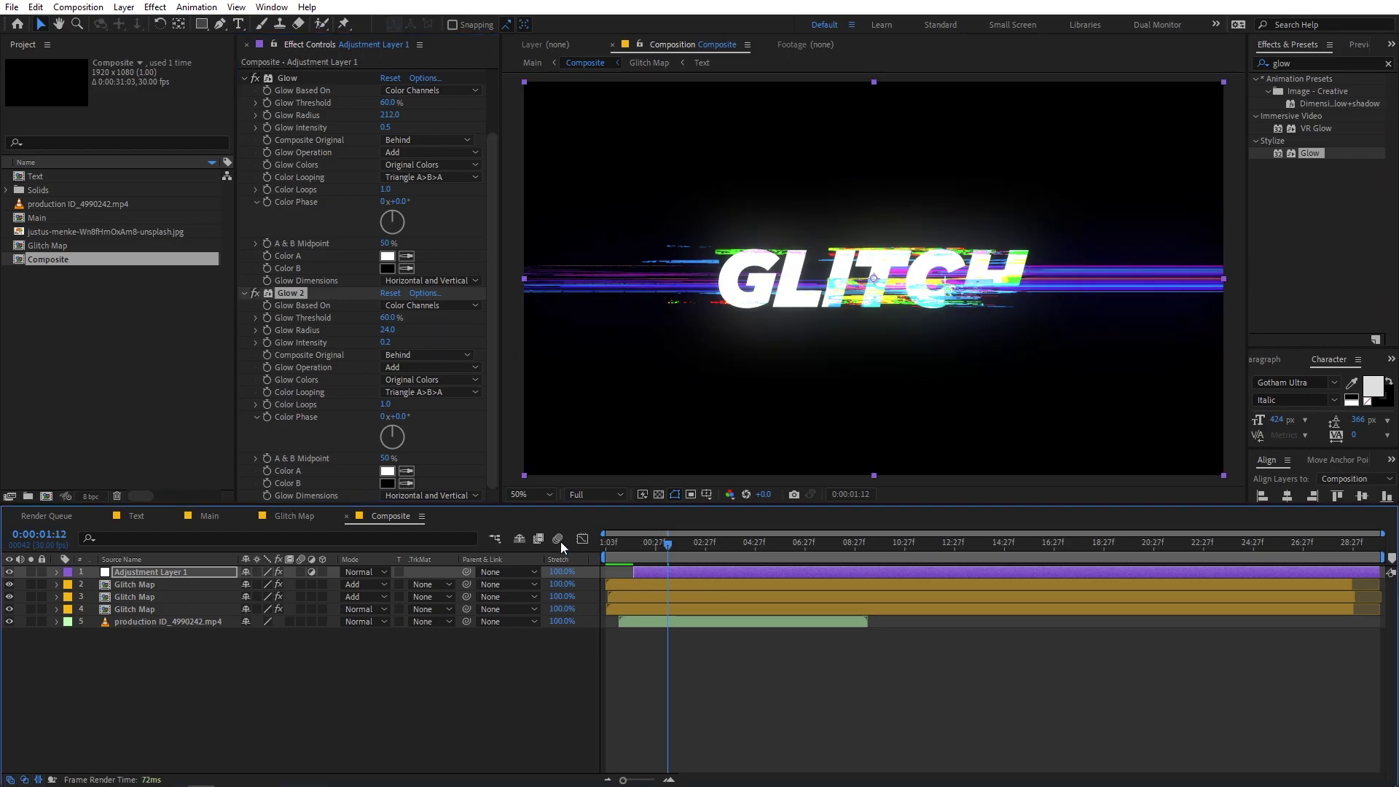
key("Home")
key("space")
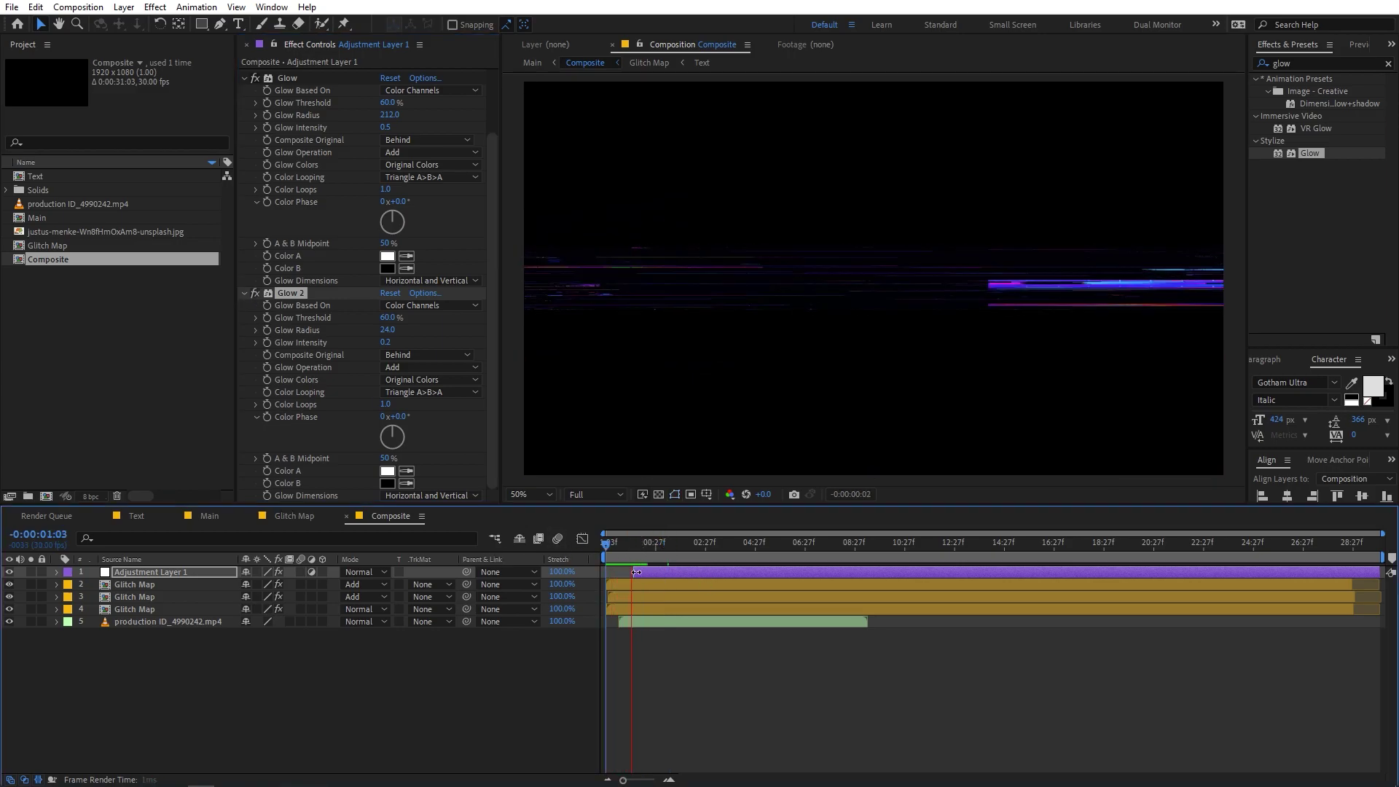
left_click(636, 571)
key("space")
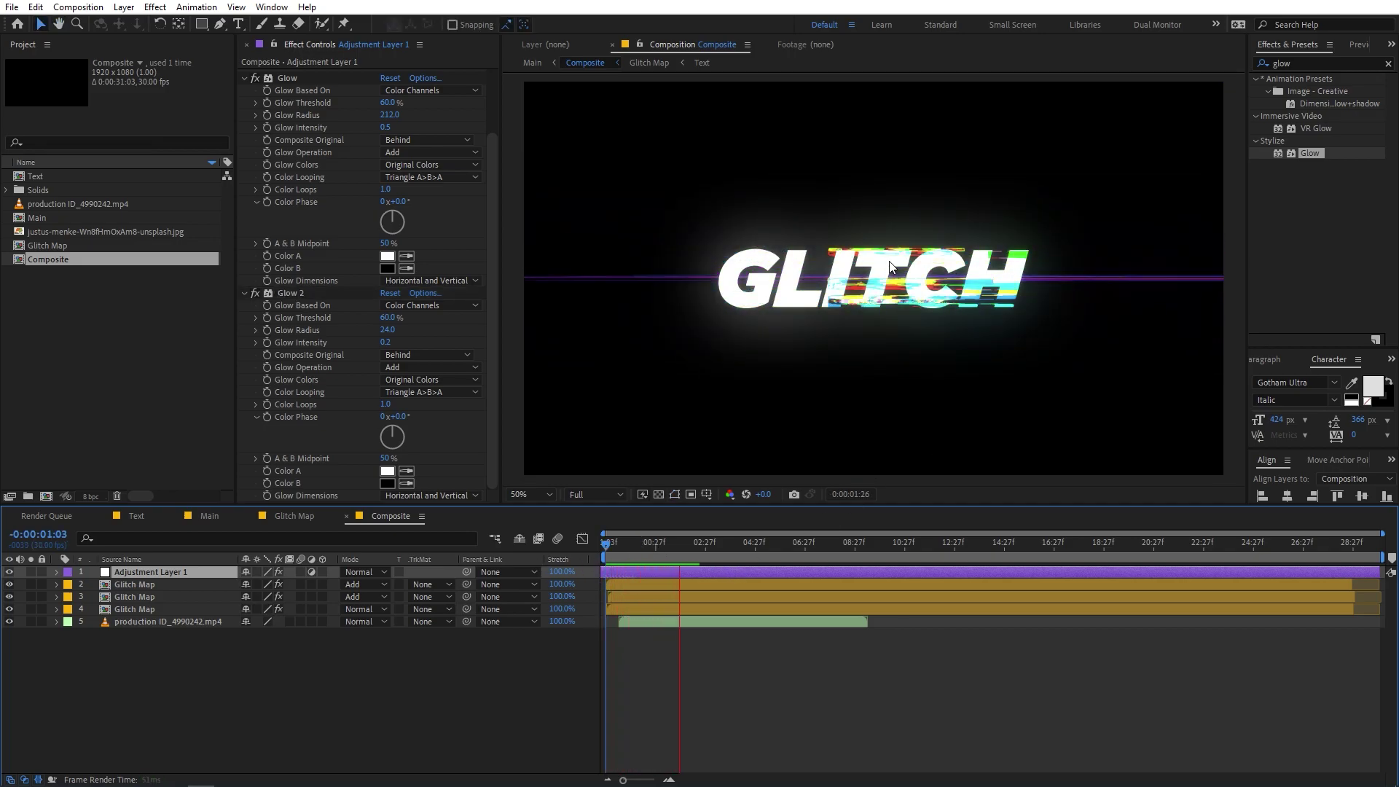
key("space")
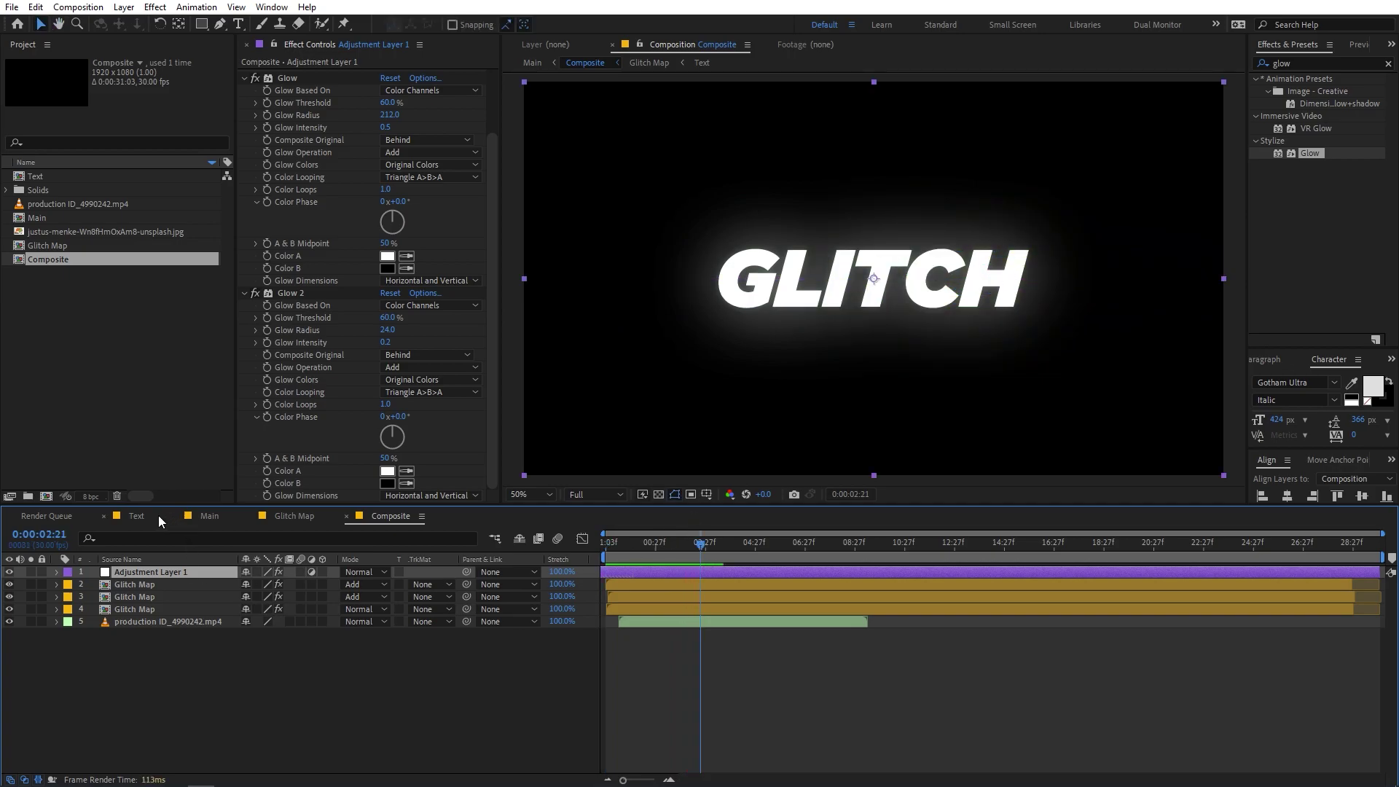
Return to the Main composition, close the Text timeline, and play Main from the start to review the glowing glitch.
left_click(206, 516)
left_click_drag(130, 517, 419, 516)
left_click(369, 515)
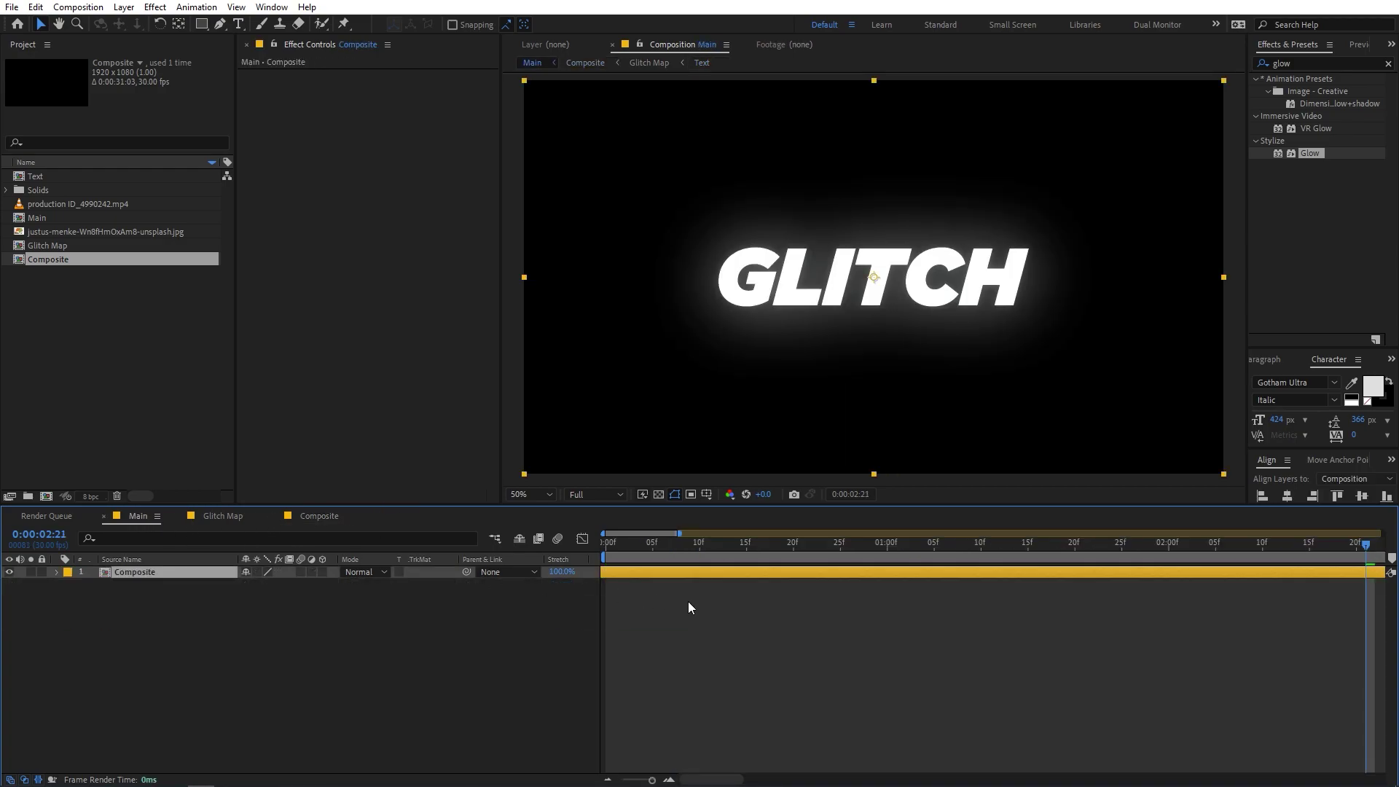
left_click(609, 543)
key("space")
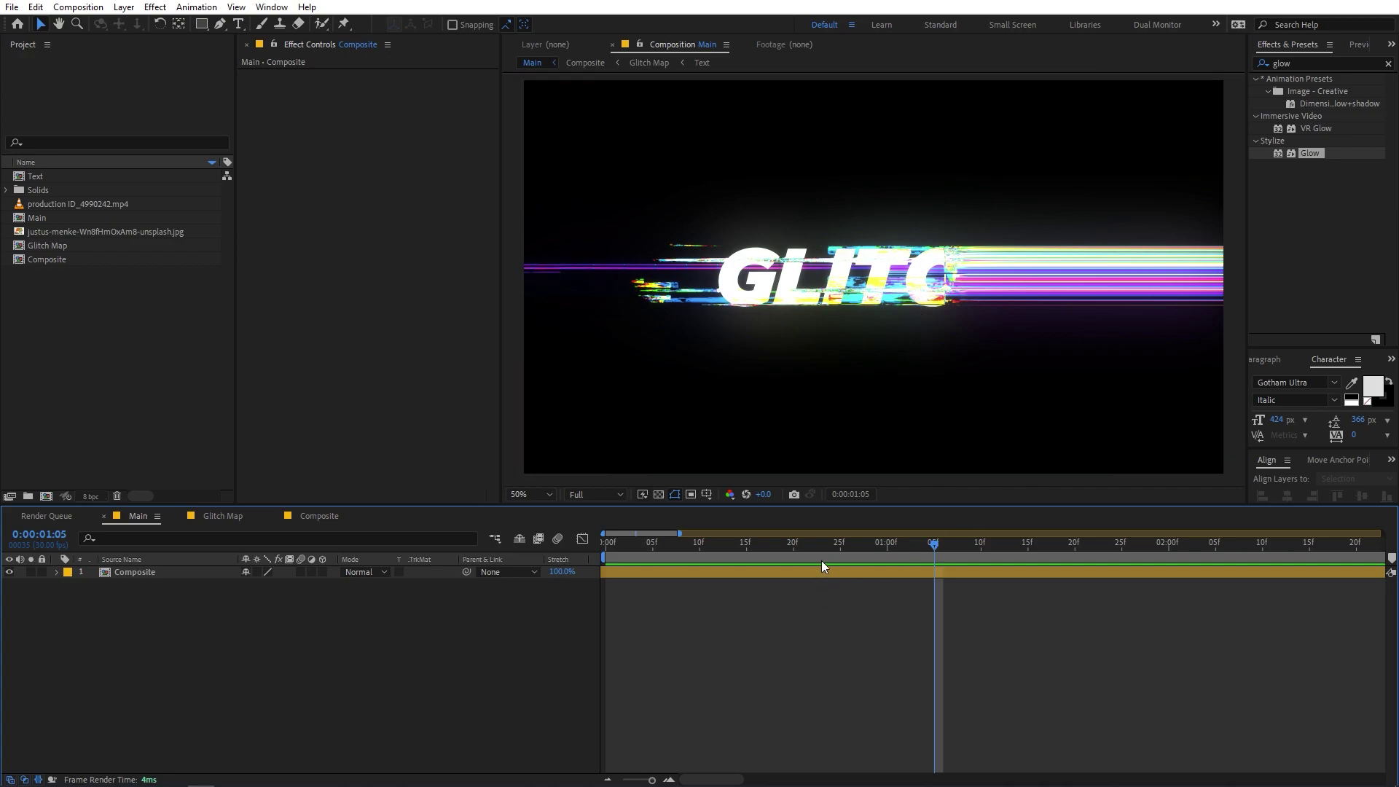
Place the concrete texture JPG beneath the Composite layer in Main and scale it down to 24.4%.
left_click(81, 232)
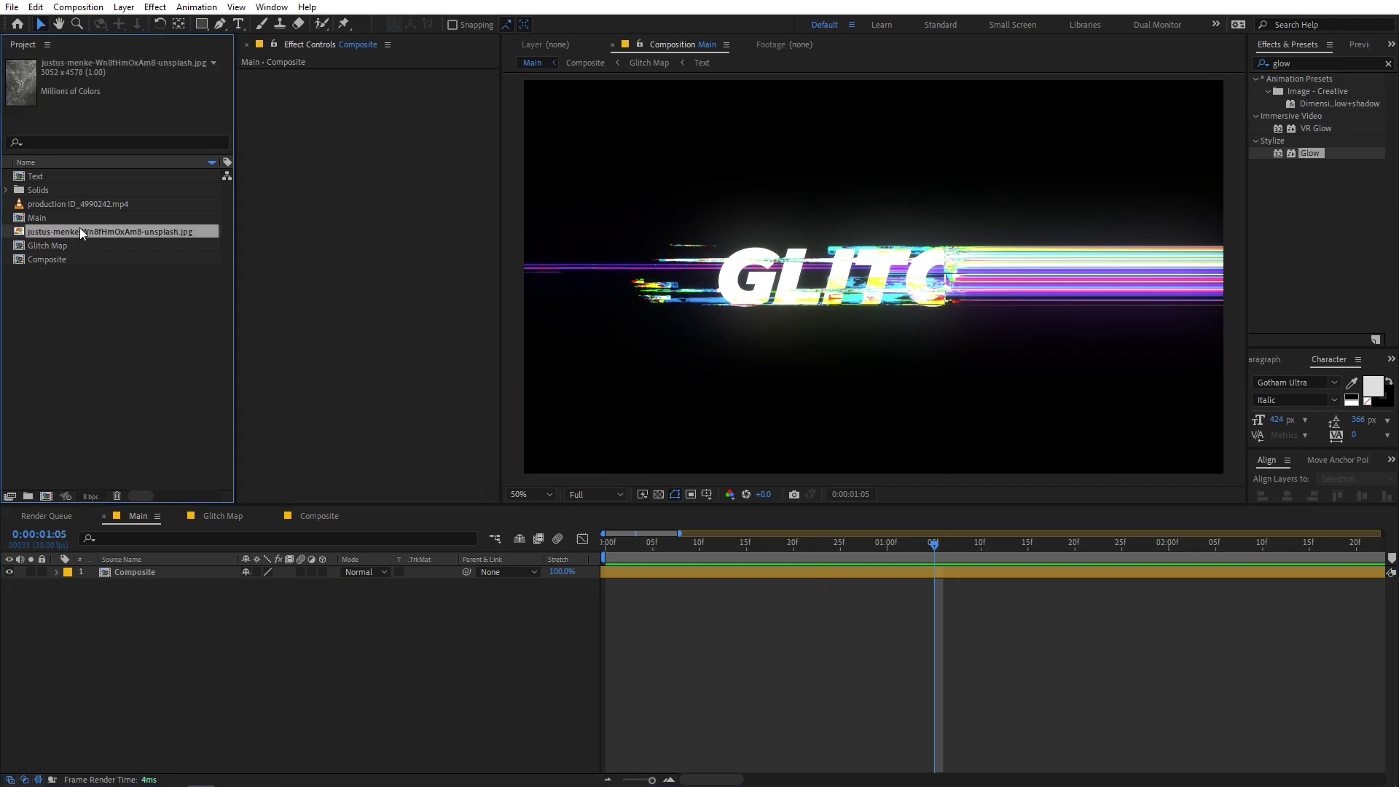
left_click_drag(61, 229, 151, 614)
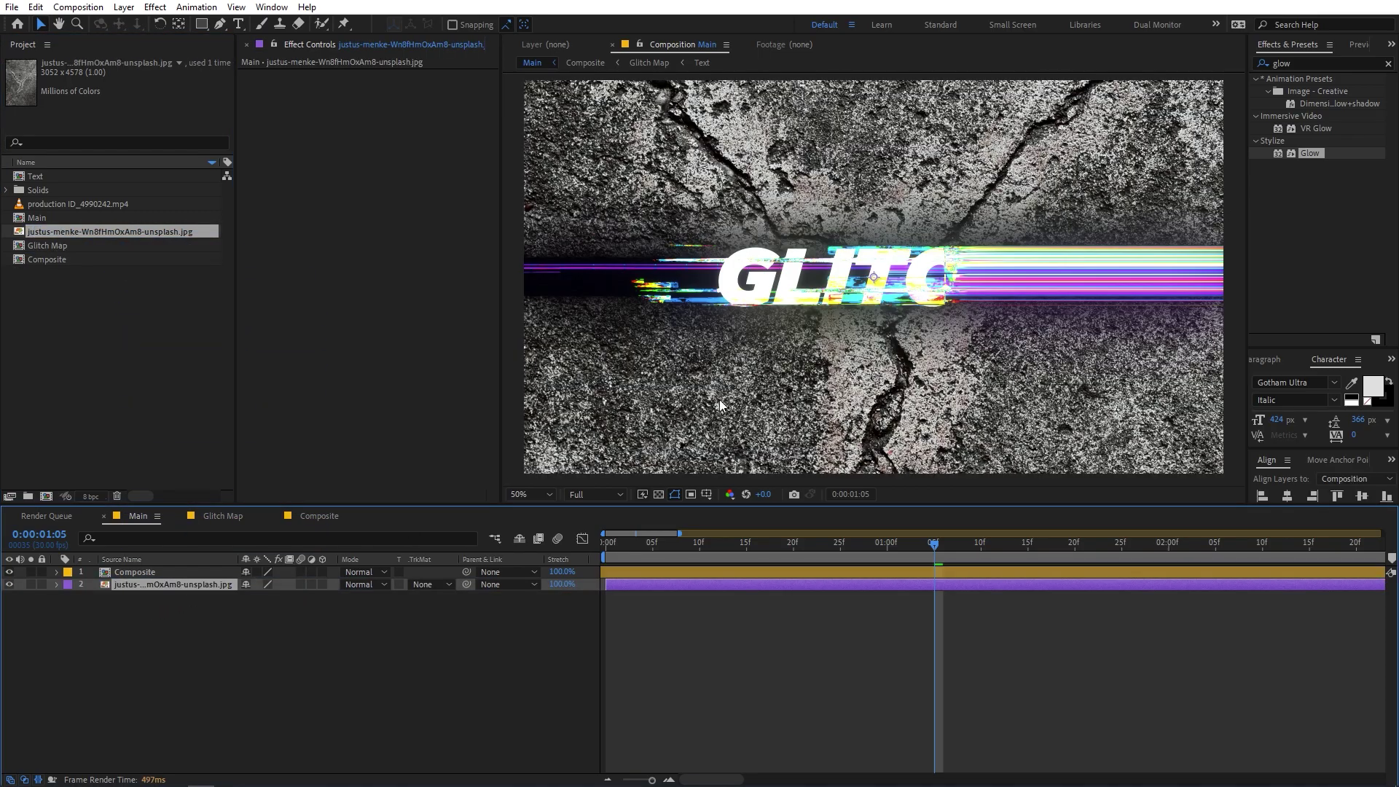
scroll(915, 281, "down", 5)
scroll(915, 281, "up", 1)
scroll(883, 211, "down", 1)
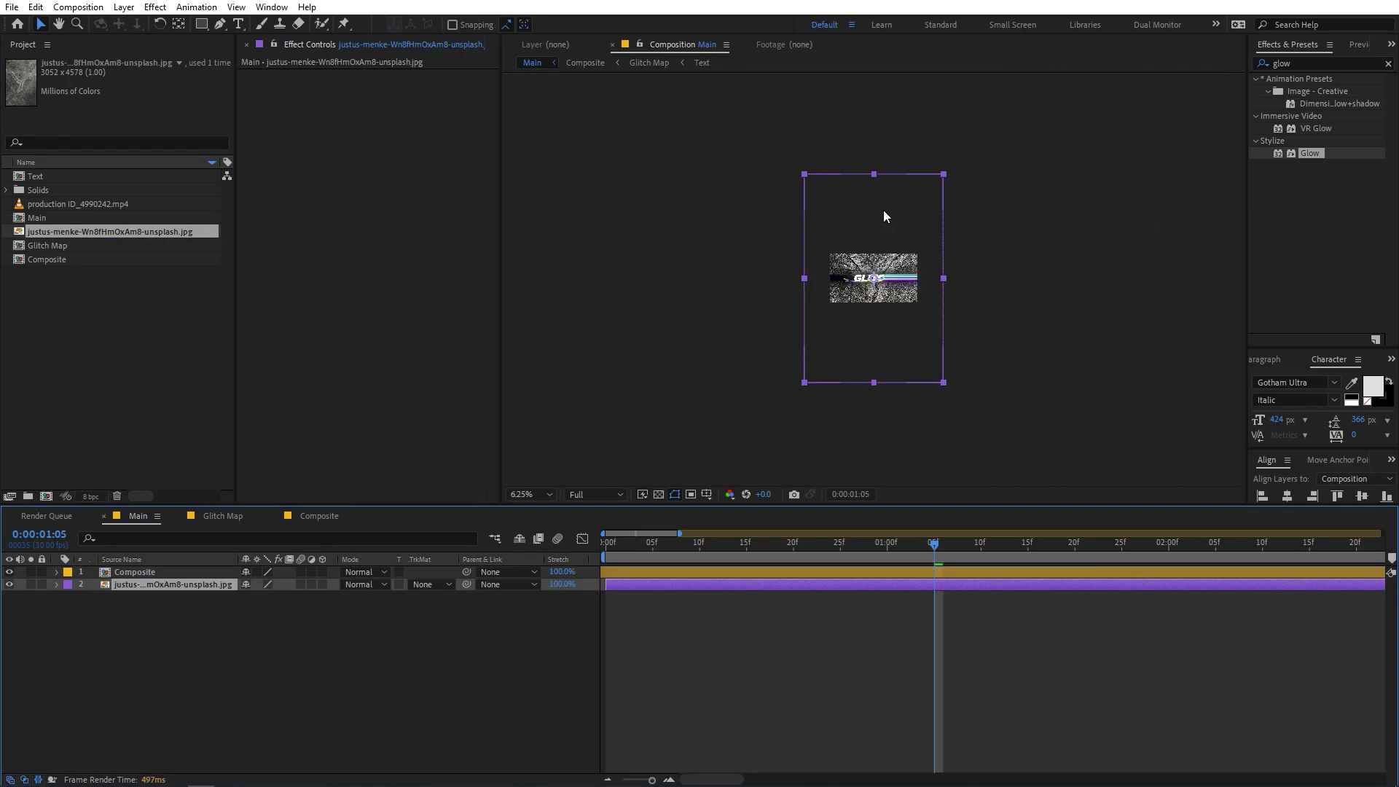
left_click_drag(268, 597, 227, 607)
scroll(1054, 300, "up", 3)
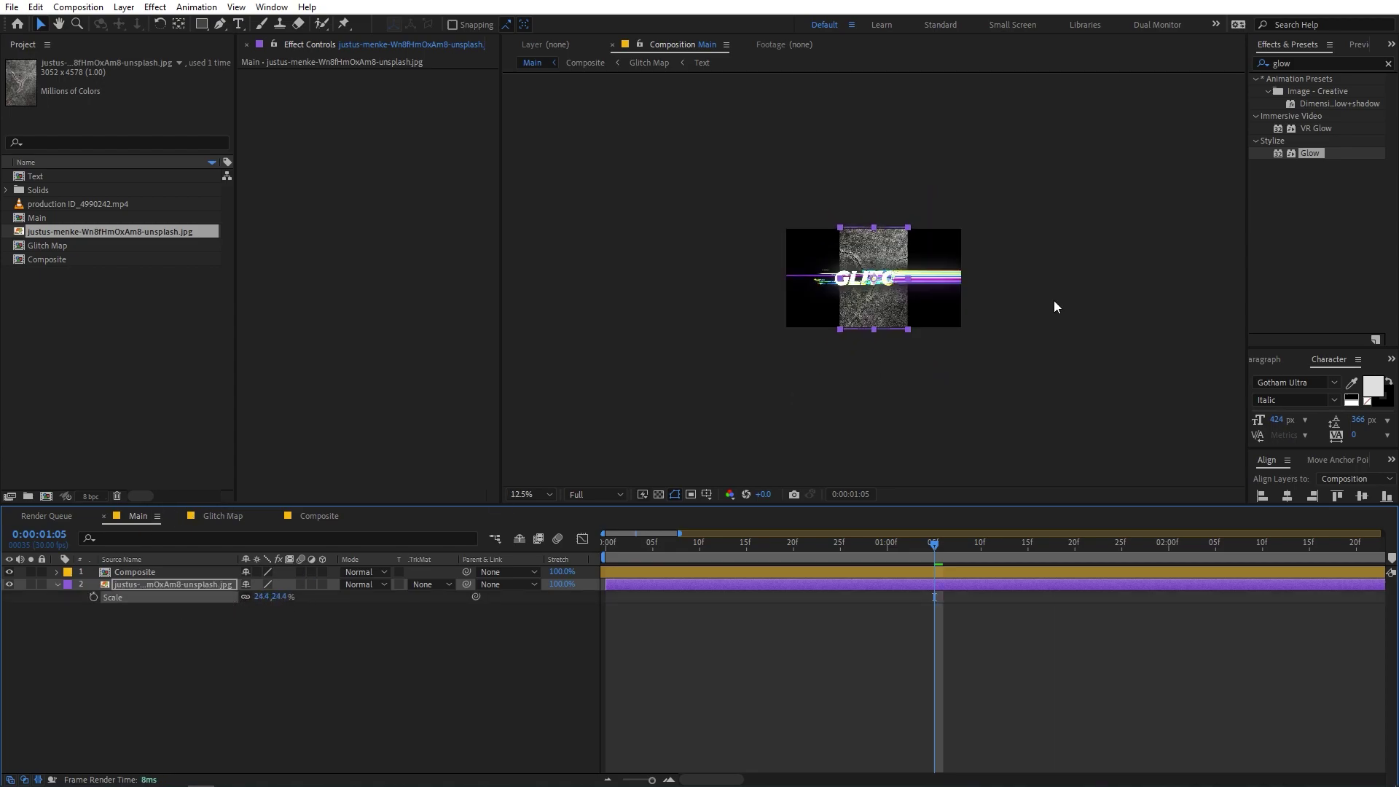
Rotate the concrete image layer by 90° and scale it to 42.1% so it fills the frame width.
key("r")
left_click(264, 598)
type("90")
key("Return")
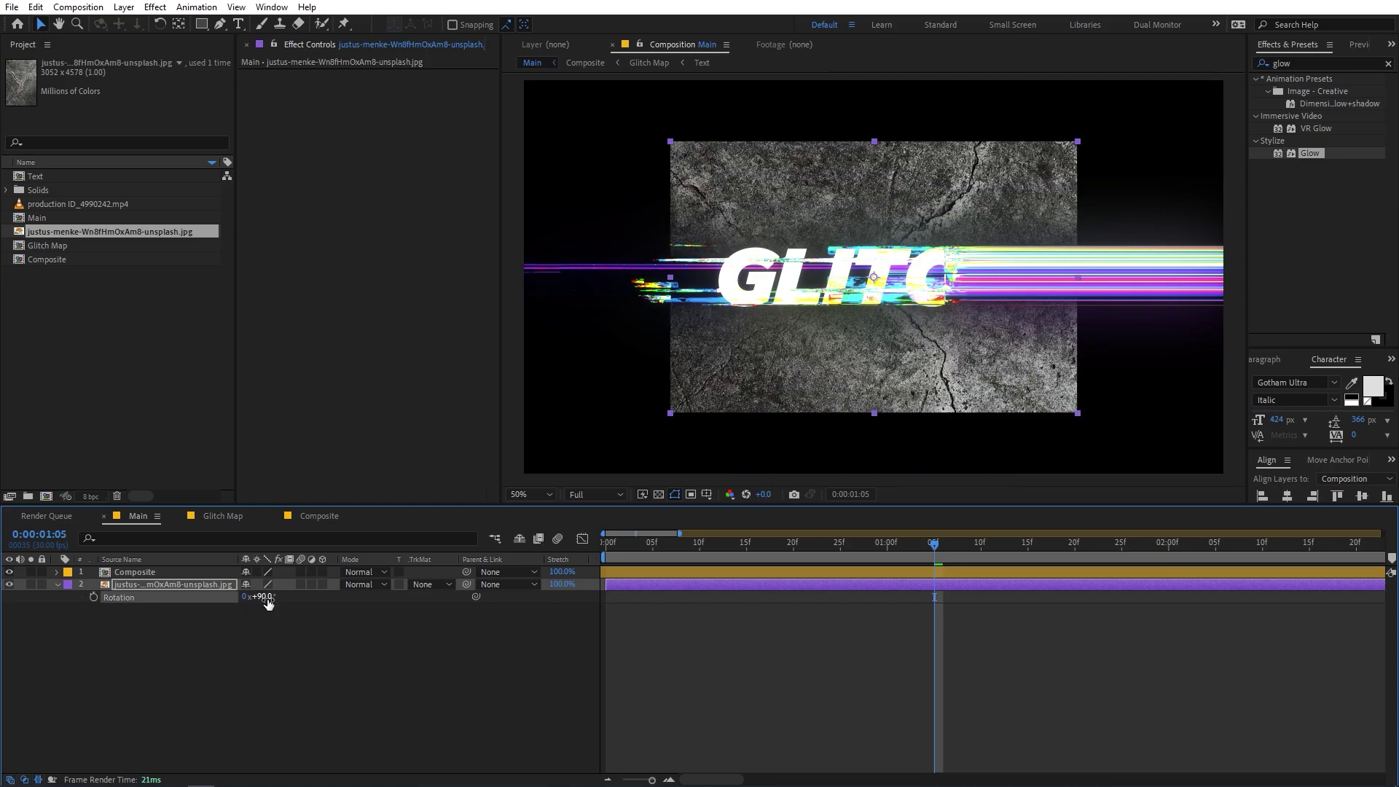
key("s")
left_click_drag(273, 596, 424, 617)
scroll(903, 342, "down", 2)
scroll(902, 343, "up", 2)
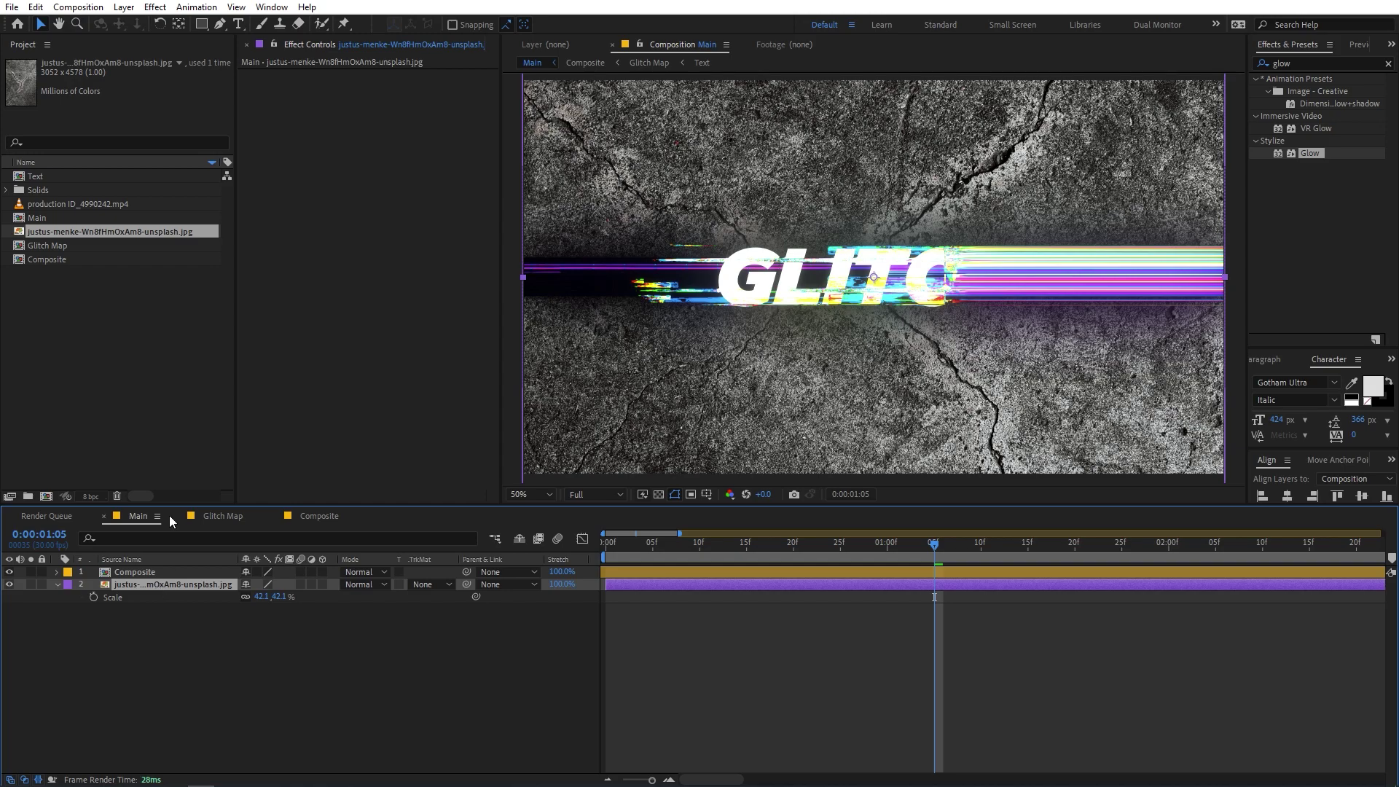
Add an elliptical mask spanning the full concrete image layer and return to the Selection tool.
left_click(202, 25)
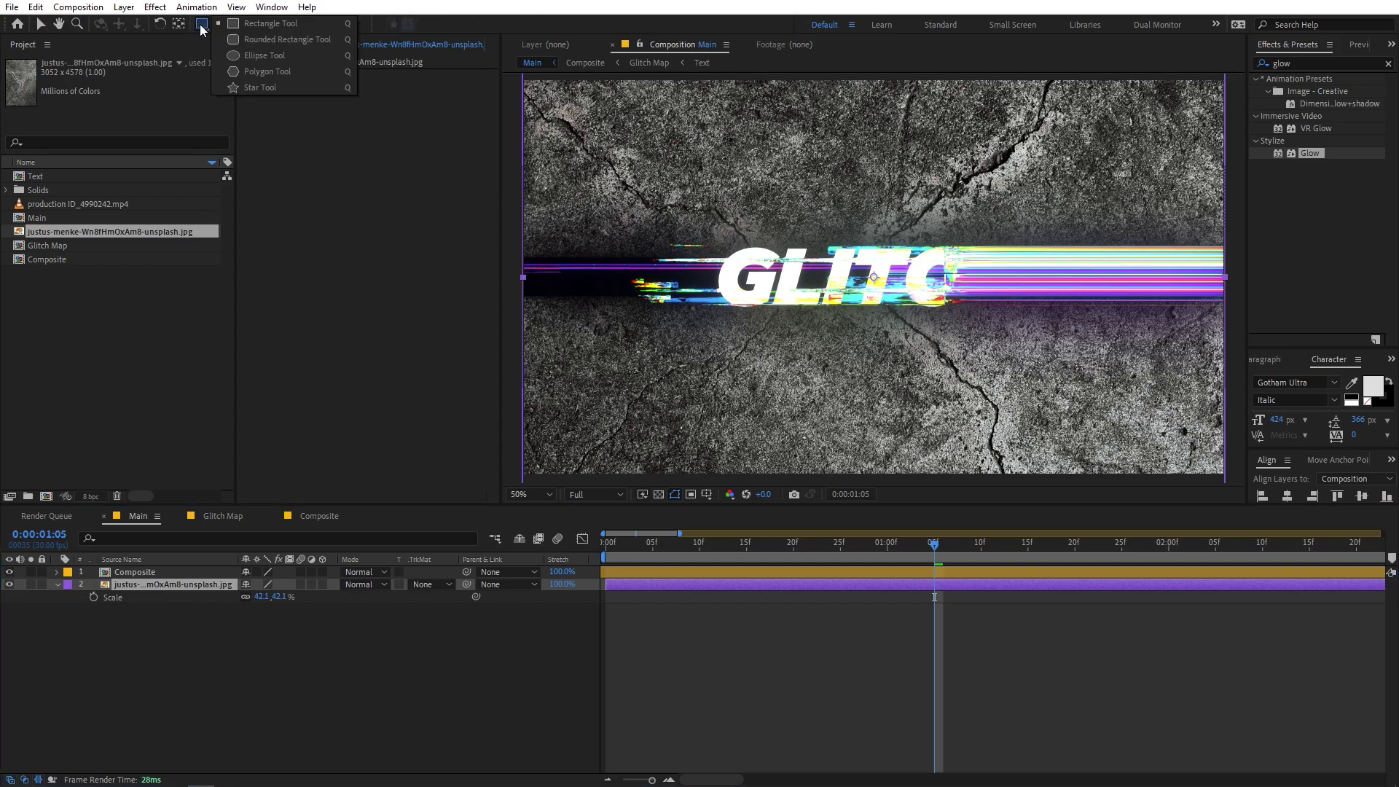
left_click(247, 56)
left_click(150, 586)
left_click(200, 25)
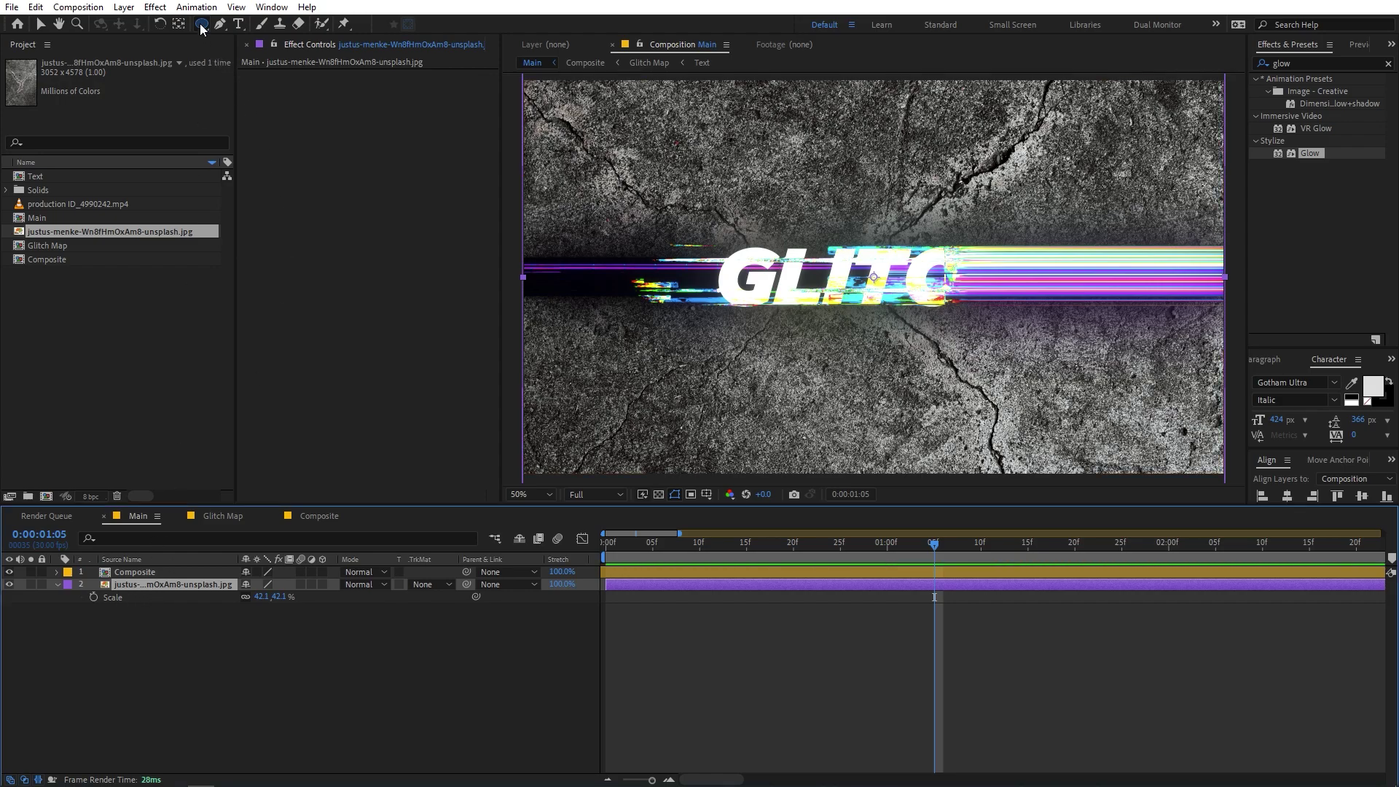
double_click(202, 24)
key("v")
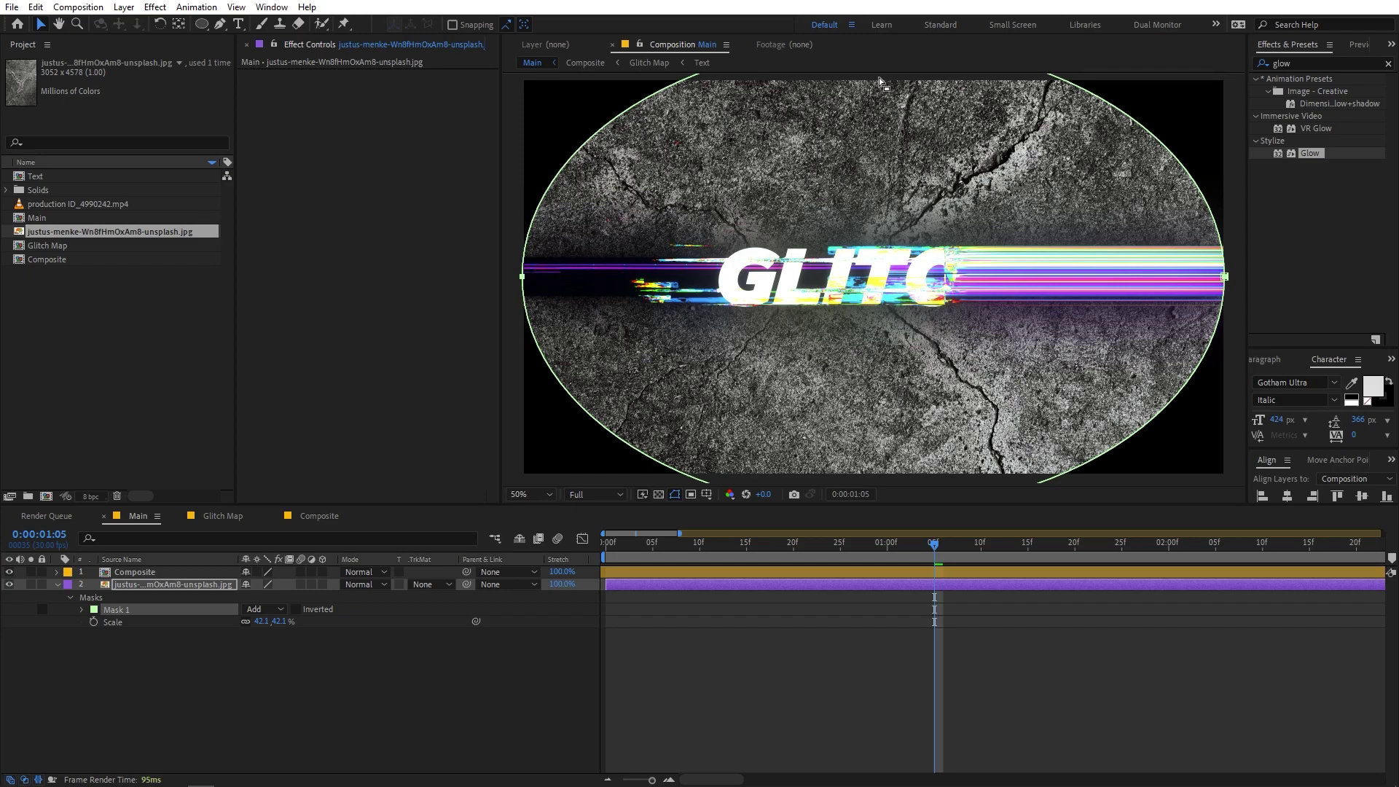
Set the ellipse mask's feather to 404 pixels and its expansion to -365 pixels, and collapse the layer's properties.
left_click(81, 609)
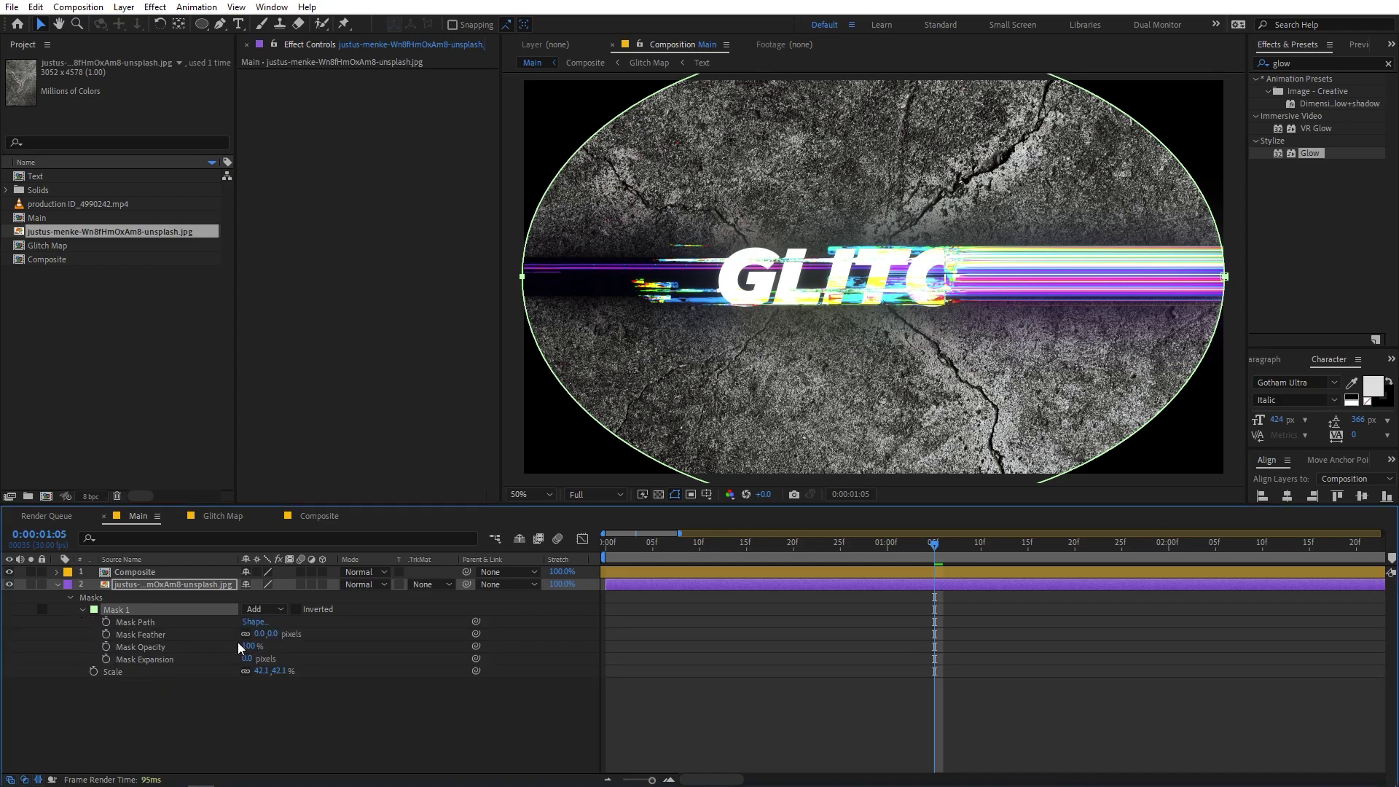
left_click_drag(257, 634, 569, 649)
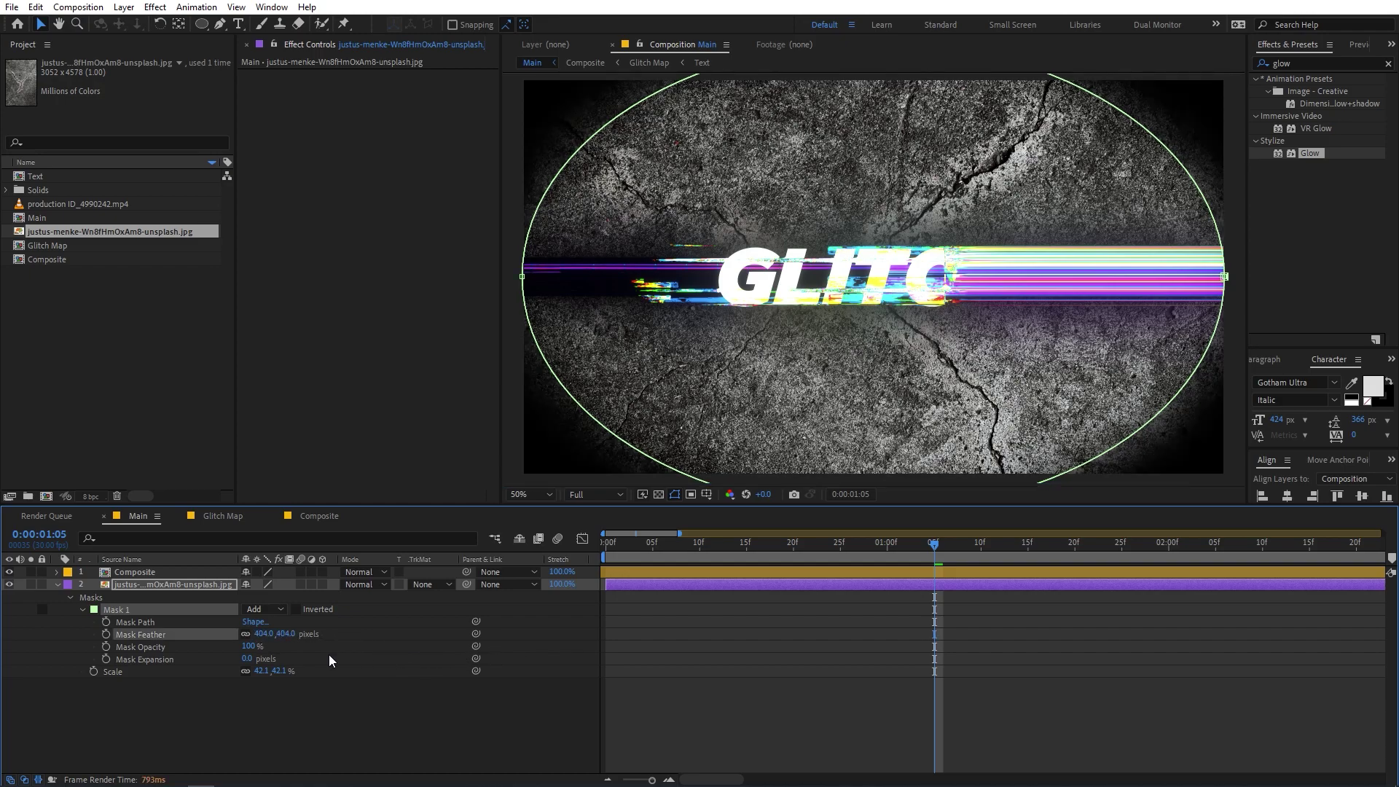
left_click(153, 658)
left_click_drag(248, 658, 113, 664)
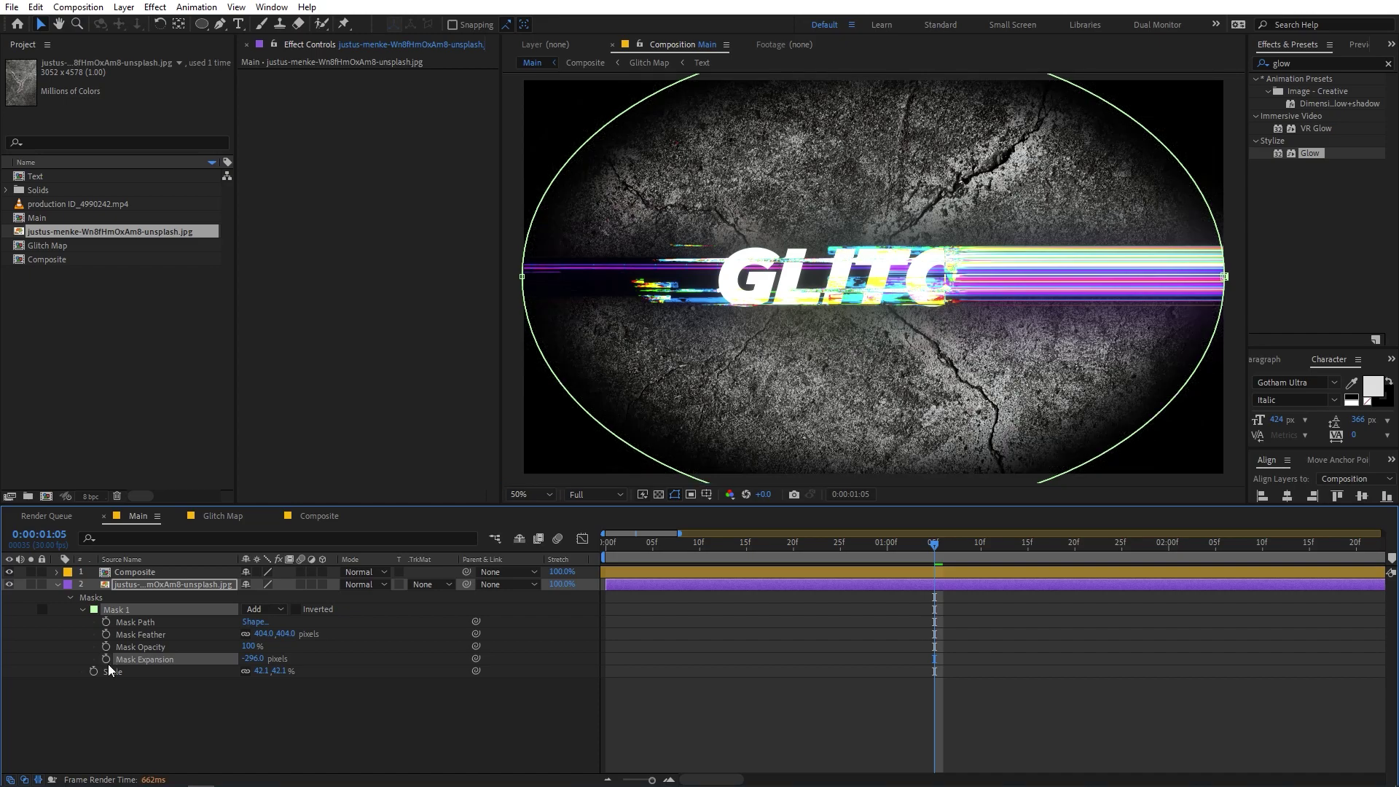
left_click_drag(275, 664, 225, 673)
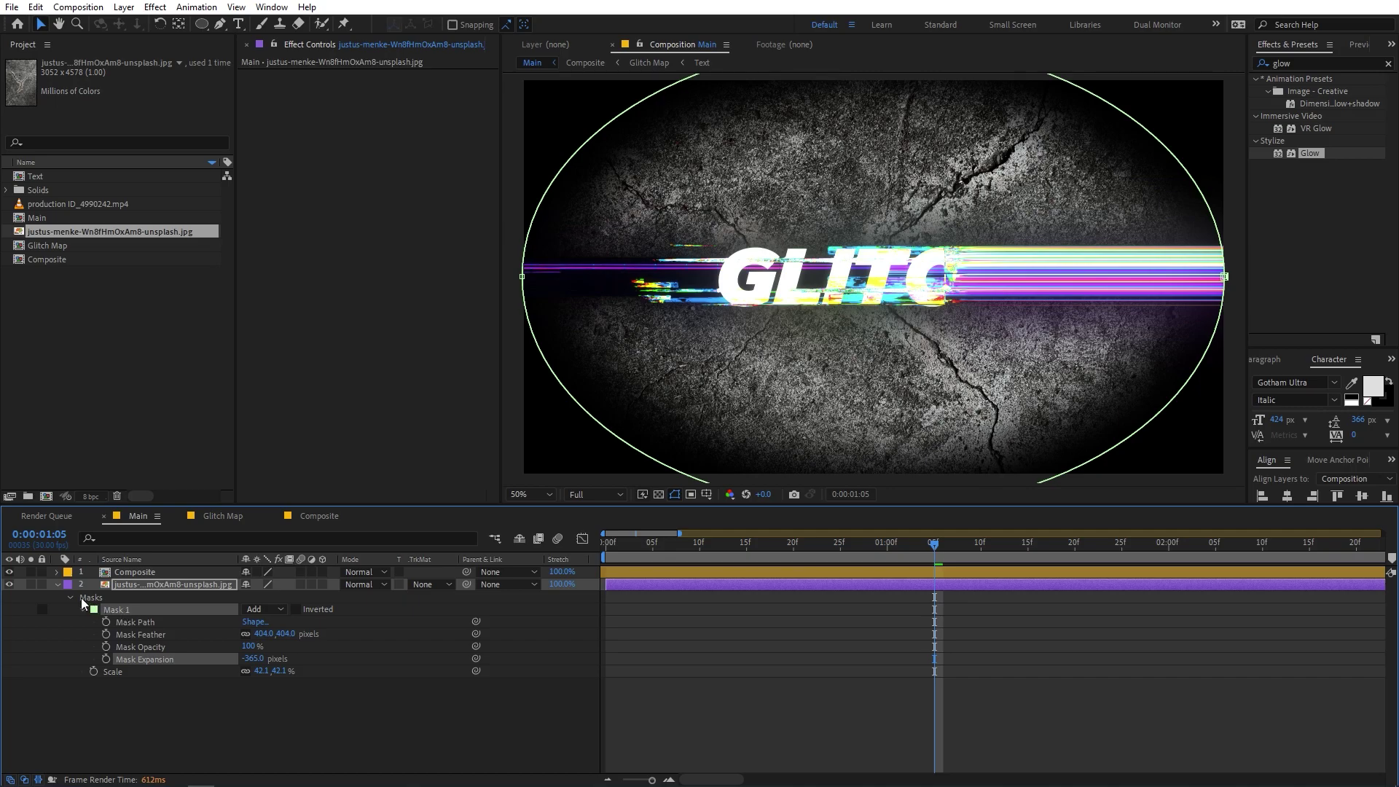
left_click(56, 584)
Apply the Curves effect to the concrete image layer in the Main composition.
left_click(153, 592)
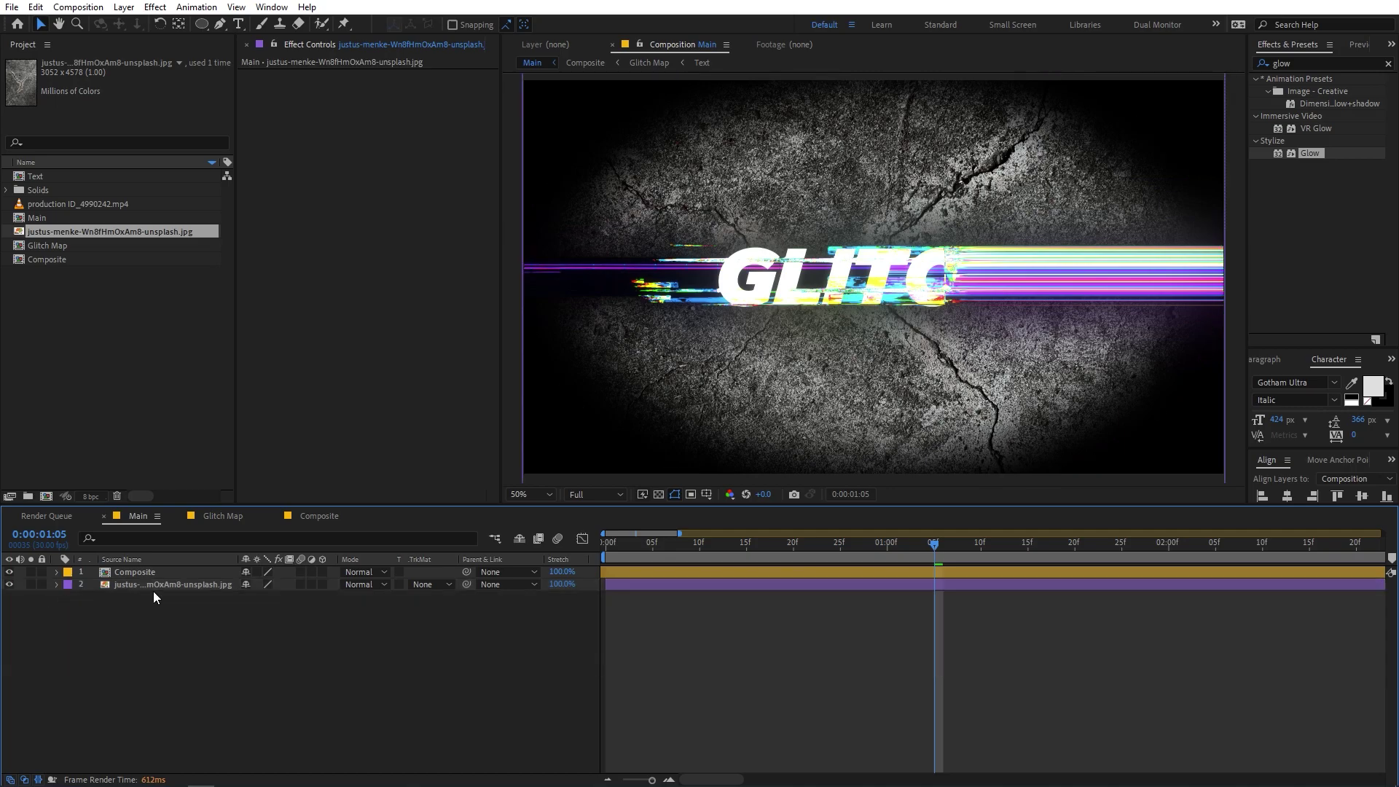
left_click(139, 585)
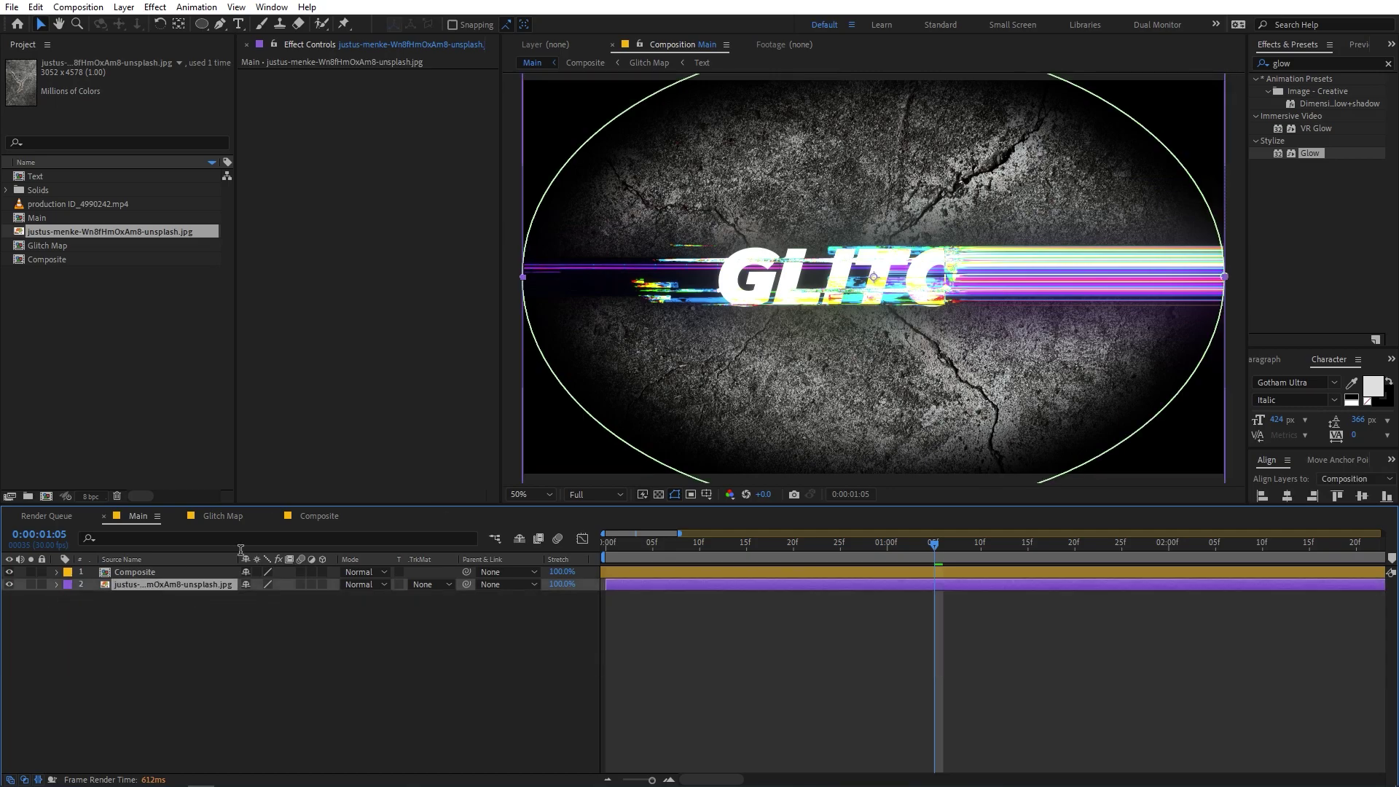
left_click_drag(1311, 64, 1091, 67)
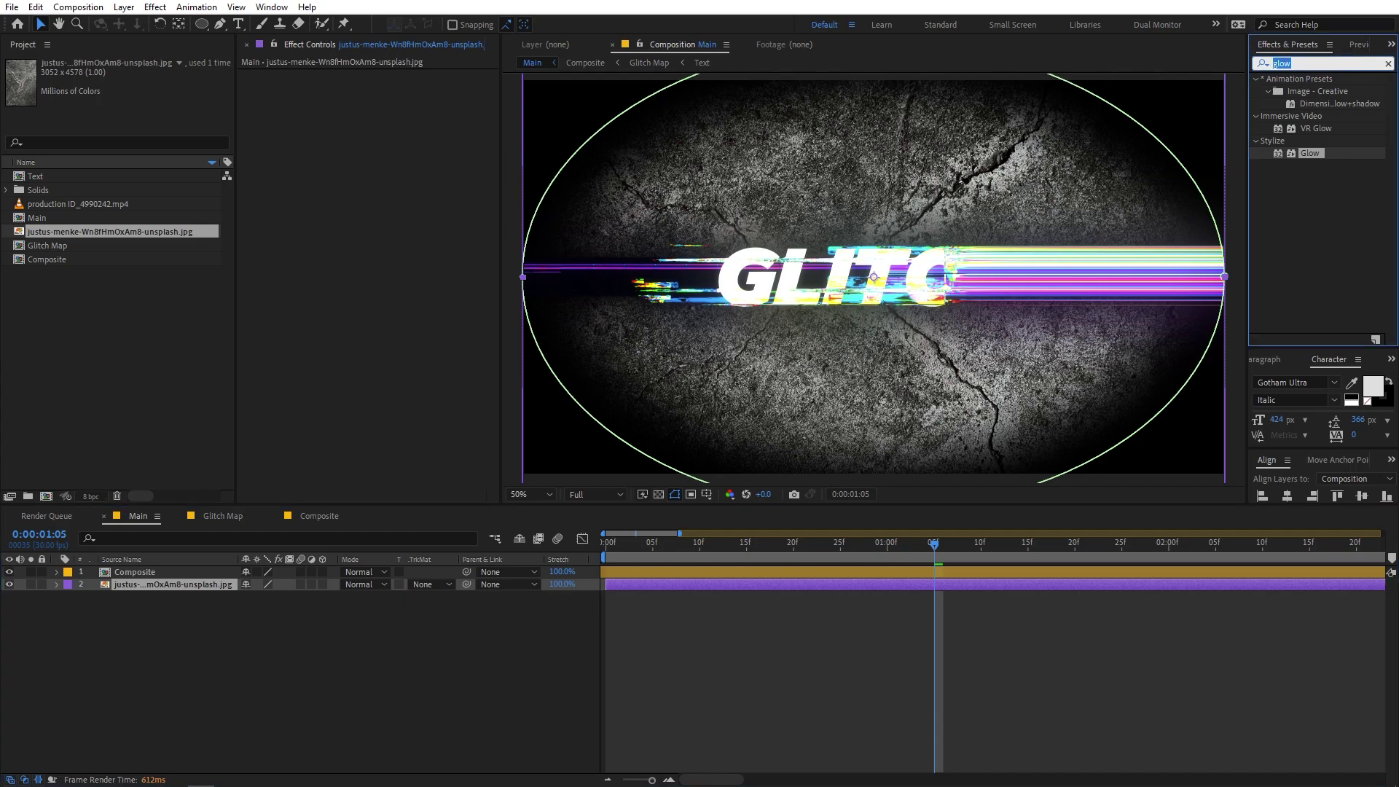
type("cur")
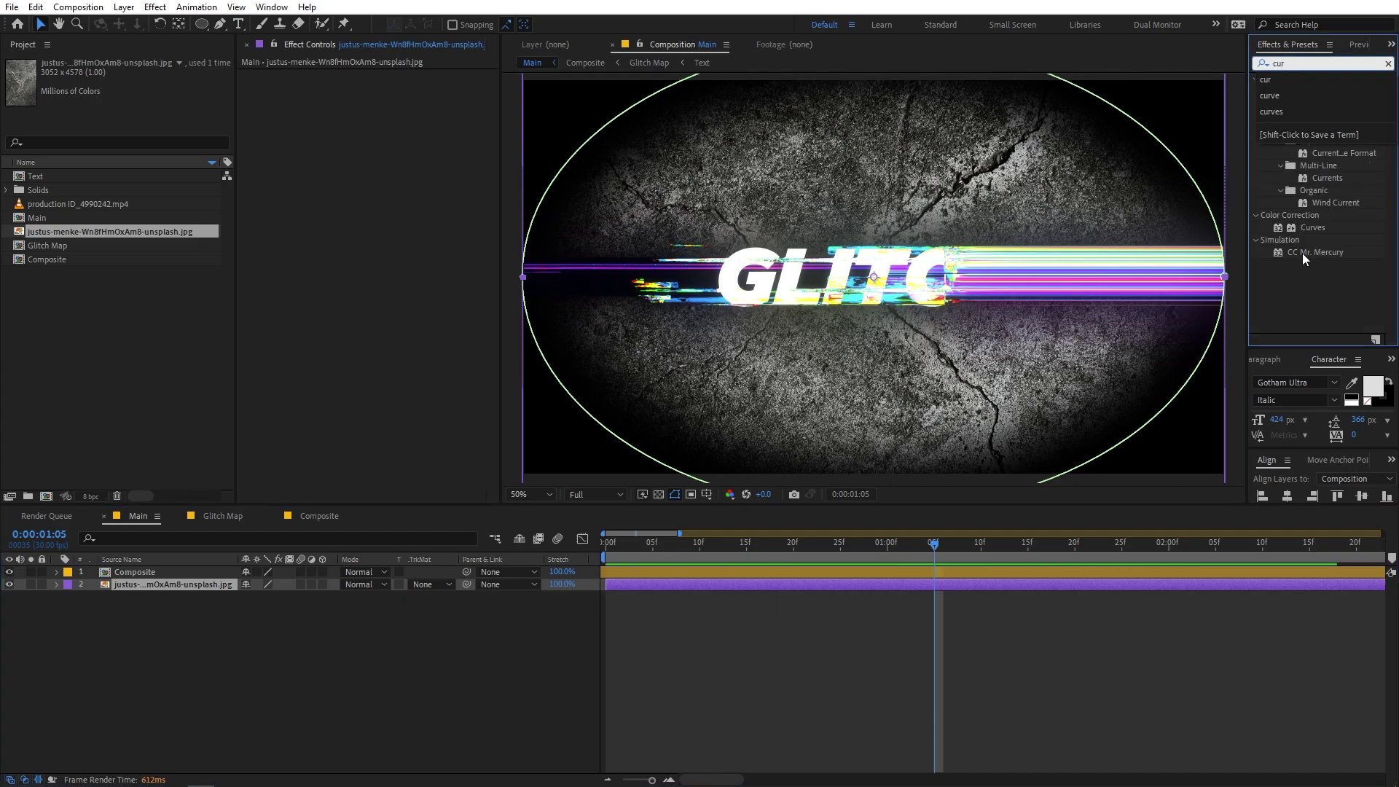
left_click_drag(1316, 230, 191, 583)
Bend the concrete layer's RGB curve downward in the shadows and midtones to darken the texture, and deselect the layer.
left_click_drag(360, 226, 342, 281)
left_click_drag(413, 181, 422, 214)
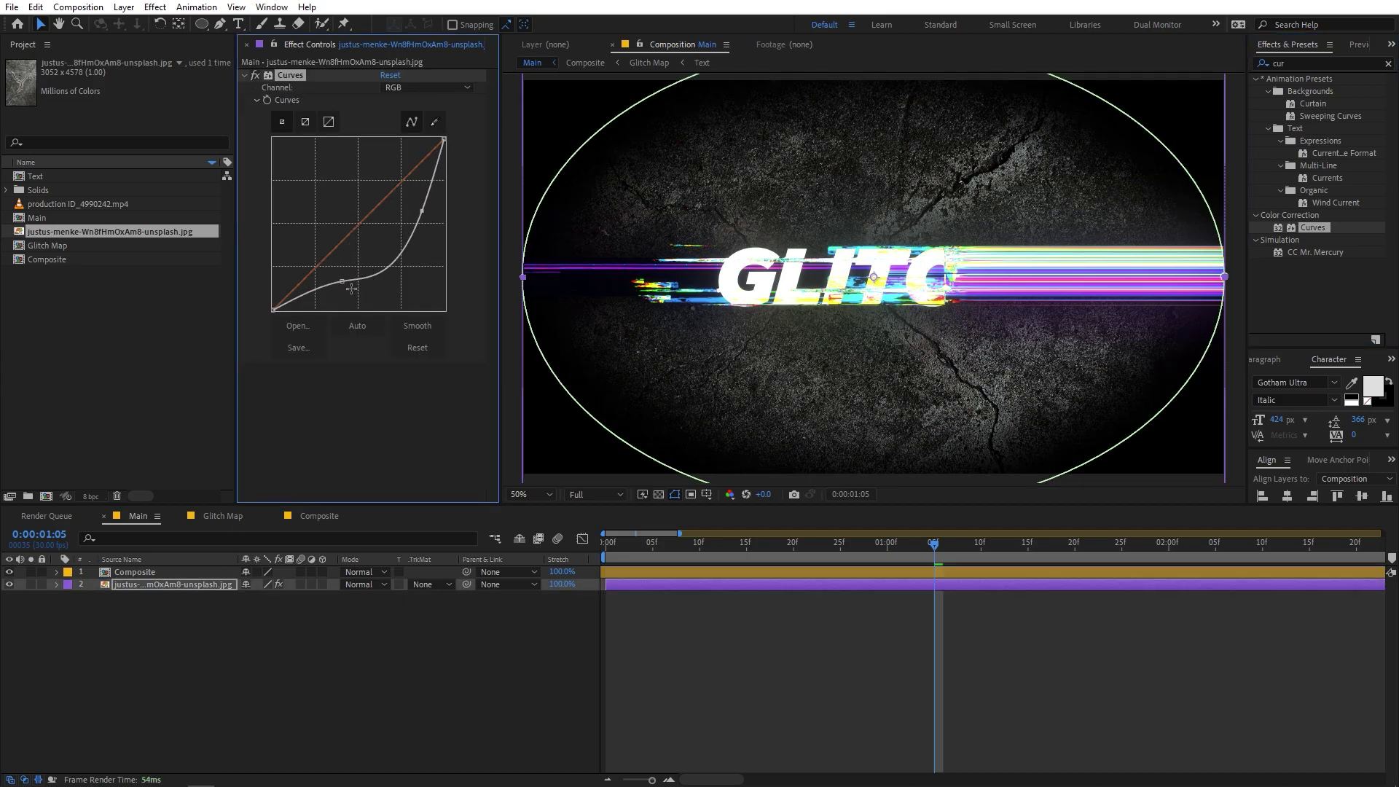
left_click_drag(422, 211, 425, 220)
left_click_drag(340, 286, 334, 293)
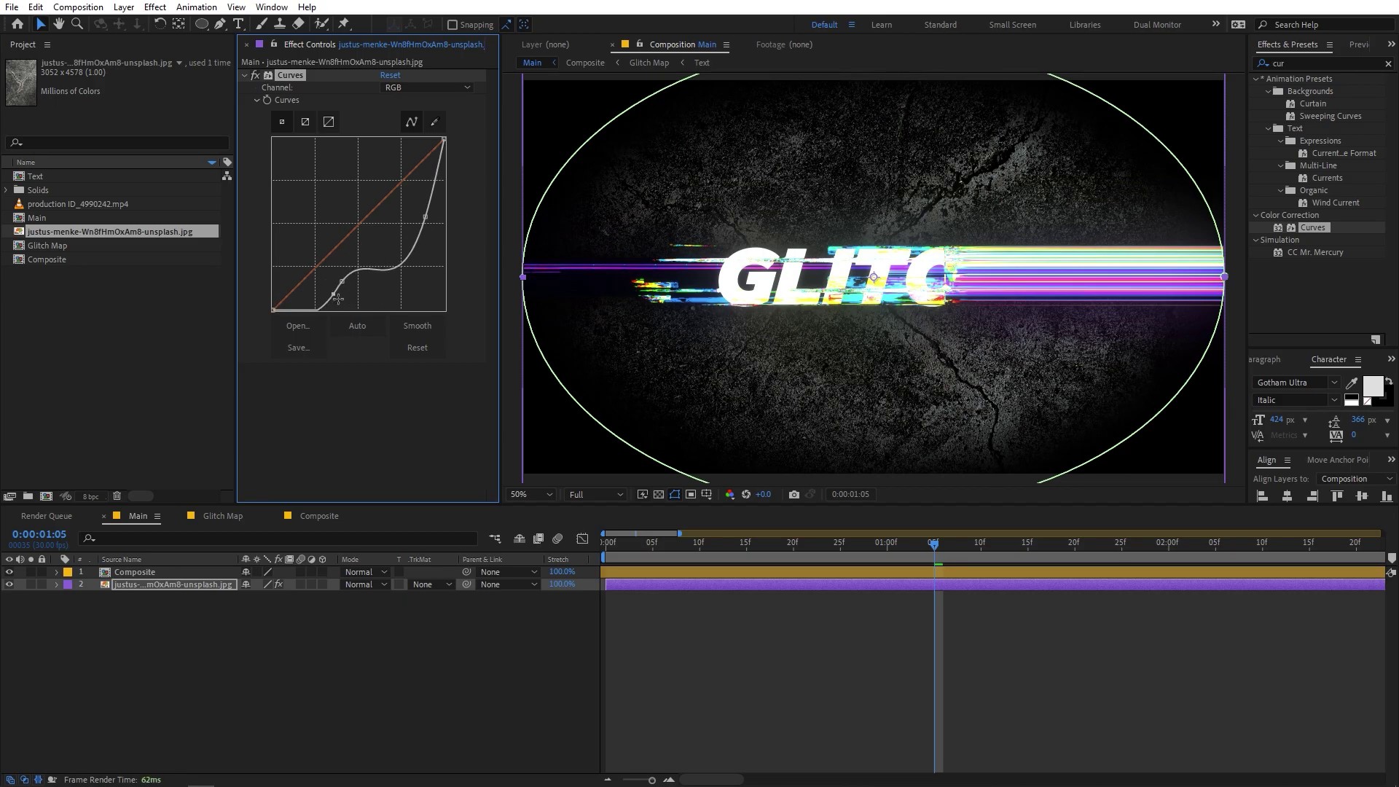
left_click(755, 671)
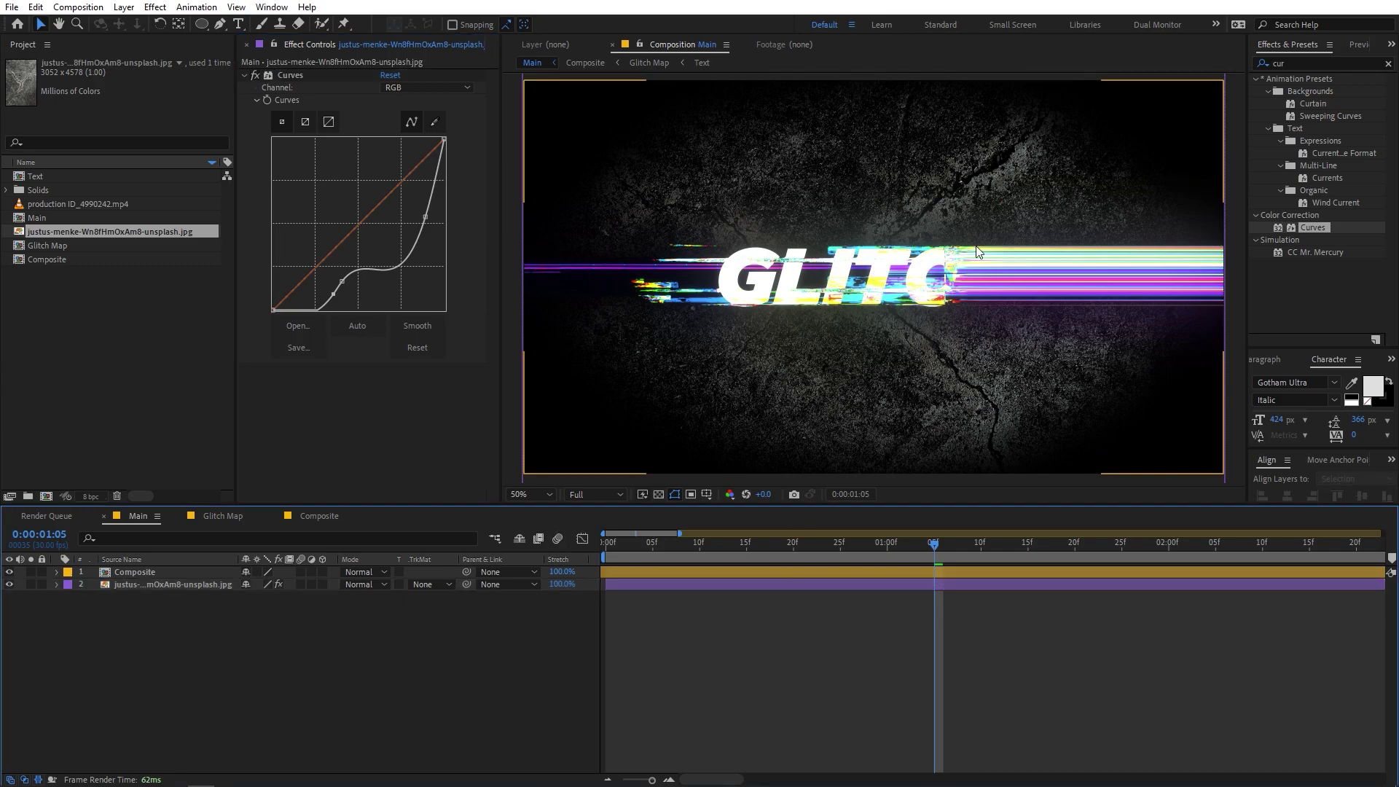
Turn both the concrete image layer and the Composite layer into 3D layers.
left_click(132, 588)
left_click(322, 584)
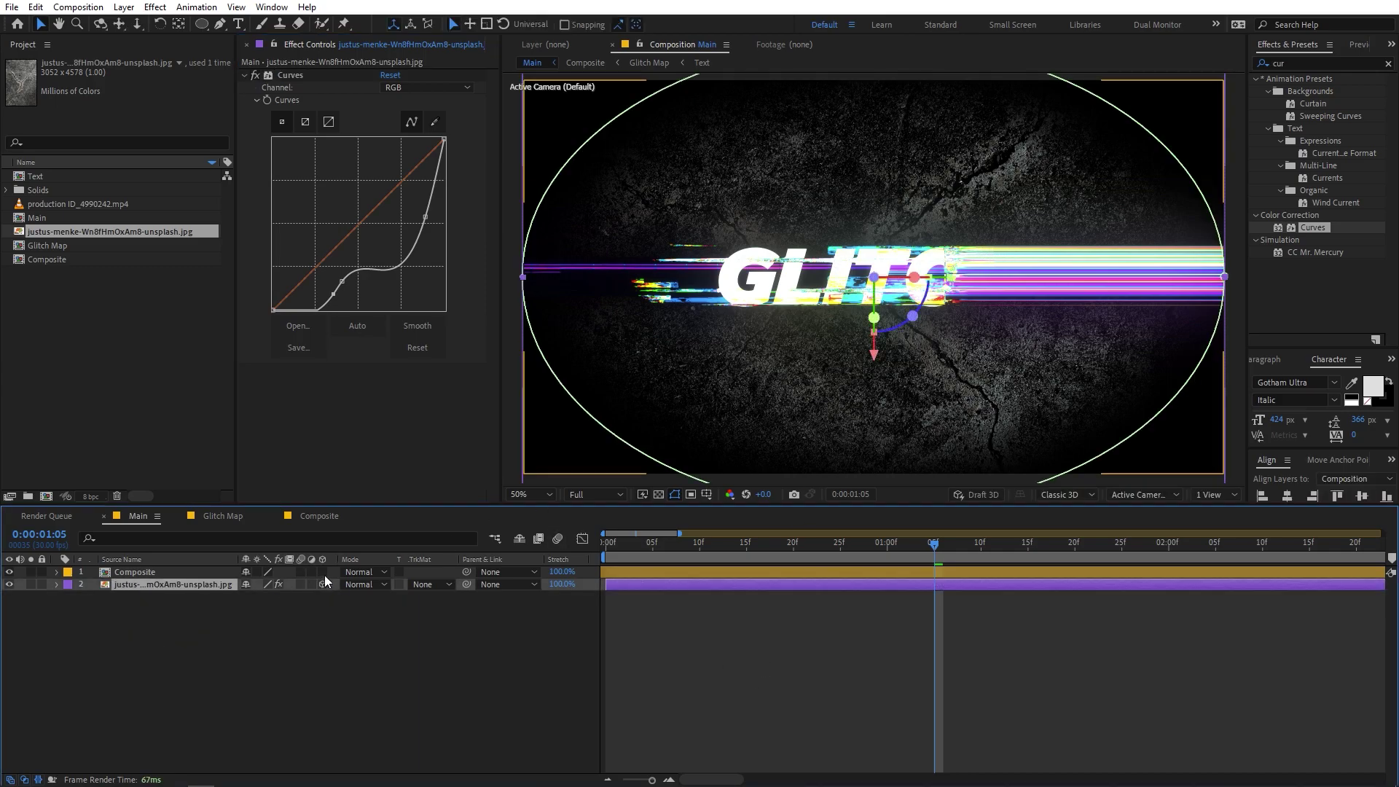
left_click(323, 572)
left_click(168, 610)
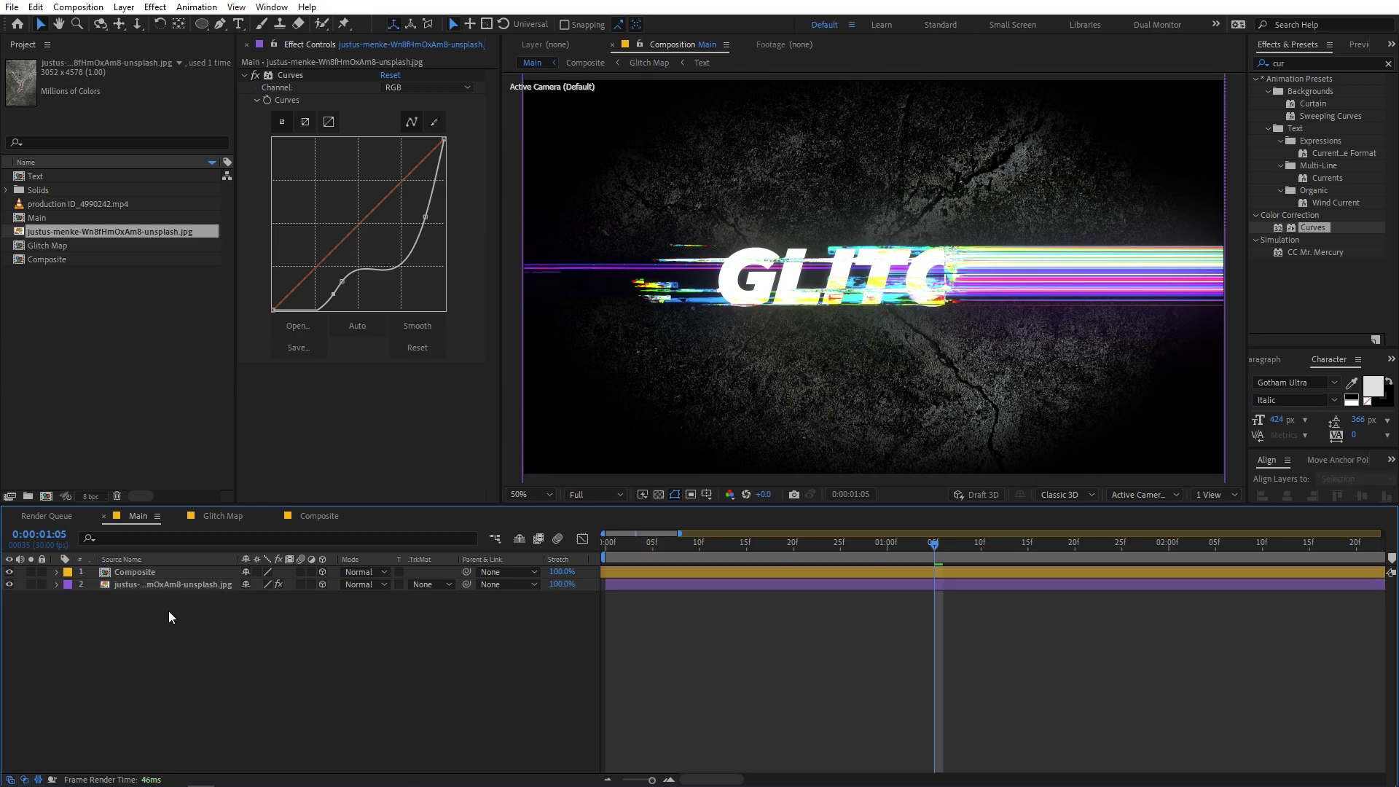
Set the concrete layer's X Rotation to -90° and move it down below the title as a floor.
left_click(141, 587)
key("r")
left_click_drag(261, 621, 219, 627)
key("ctrl+z")
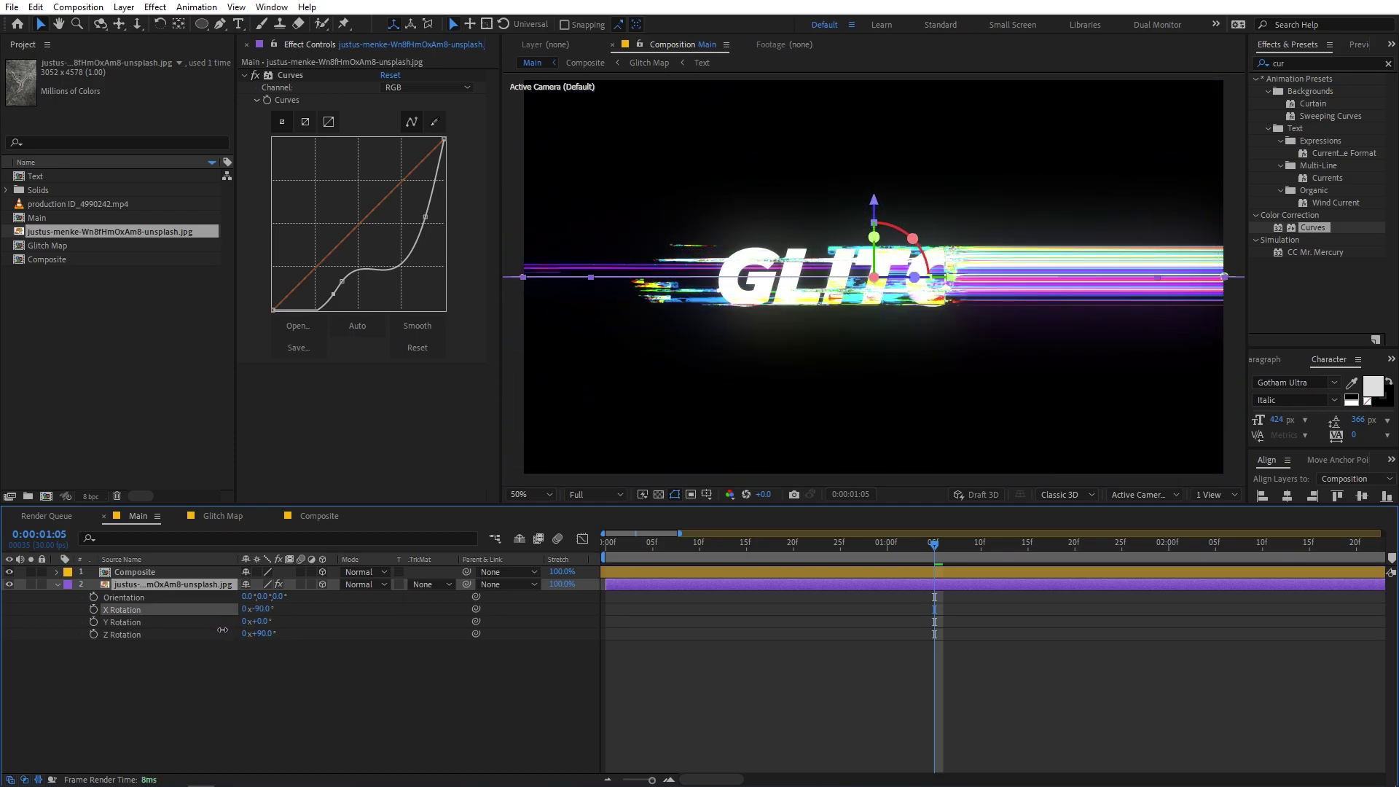
left_click(262, 609)
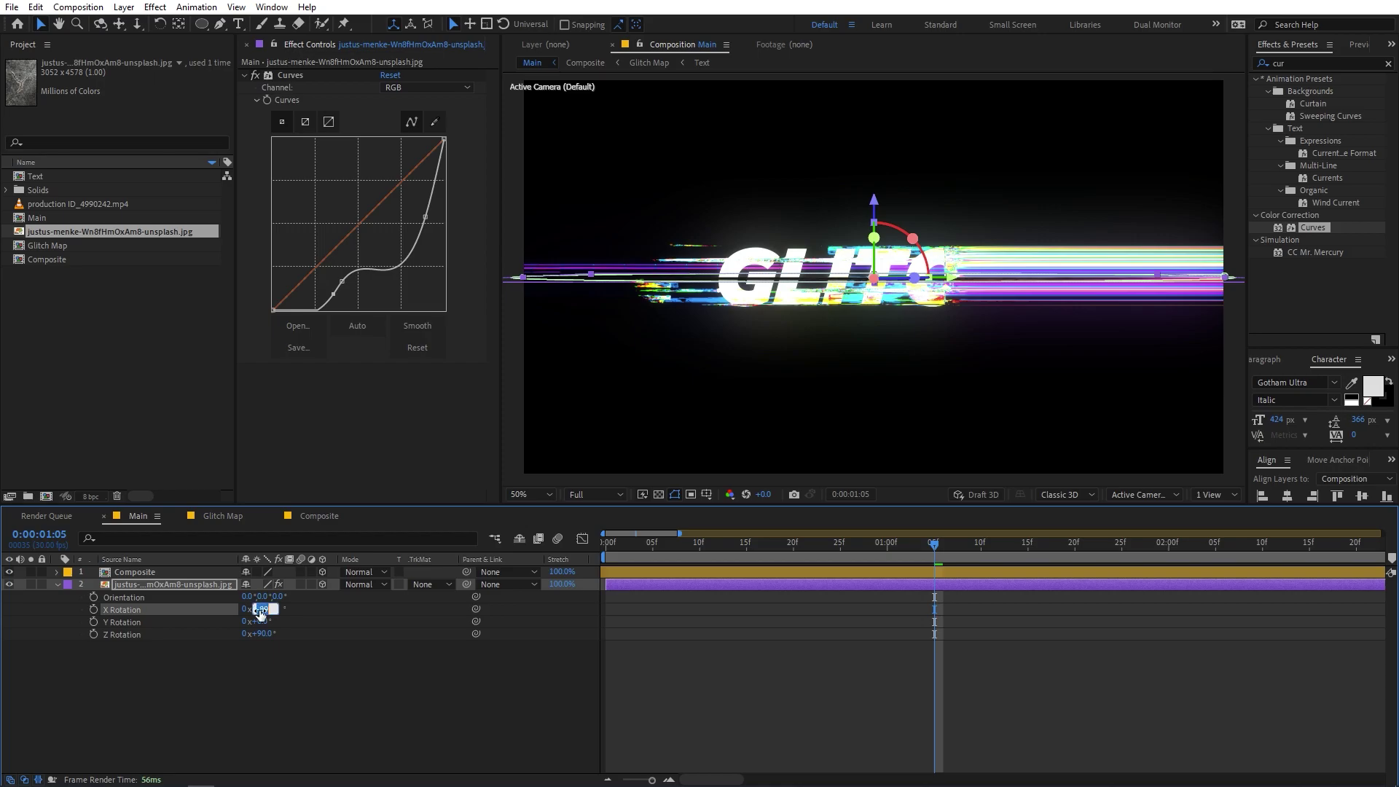
key("Return")
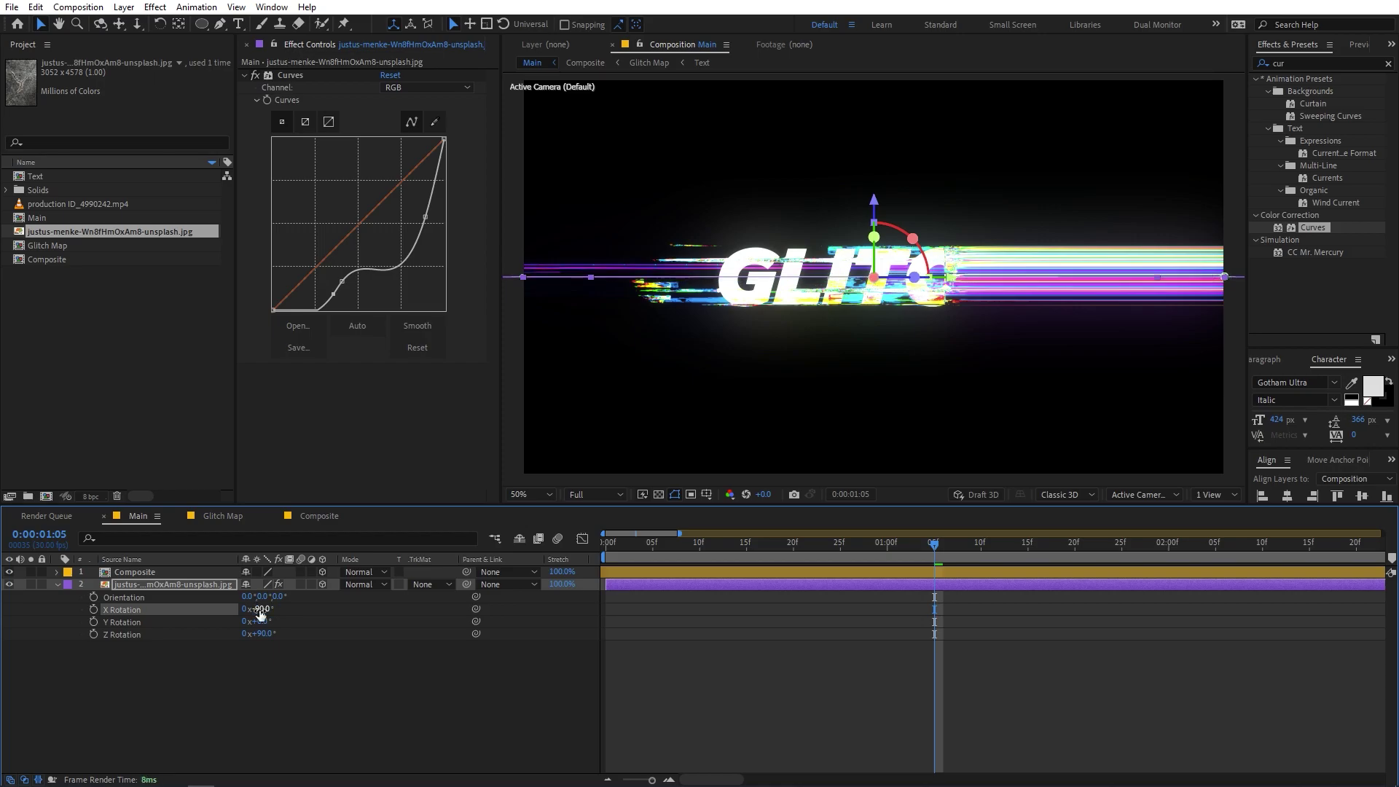
left_click_drag(873, 199, 867, 325)
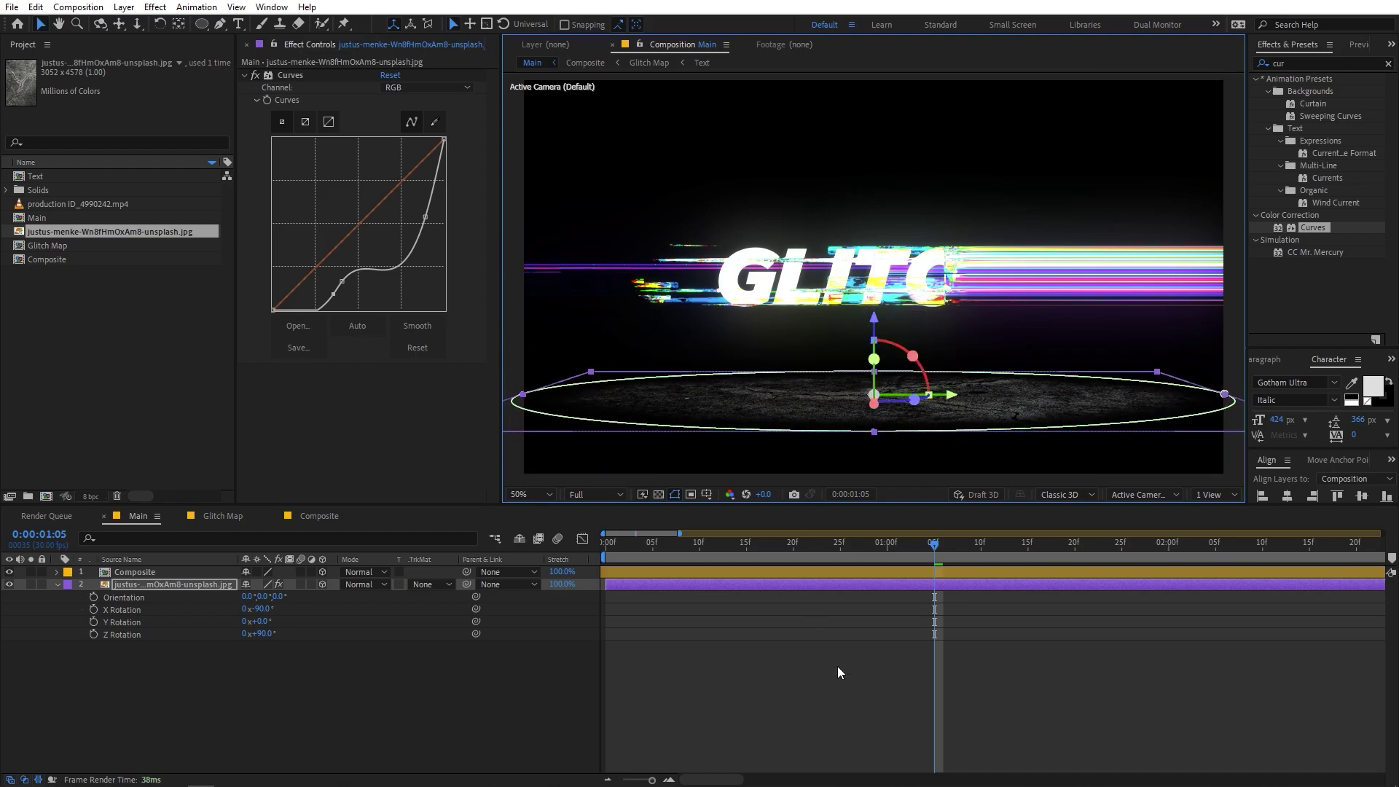
left_click(825, 641)
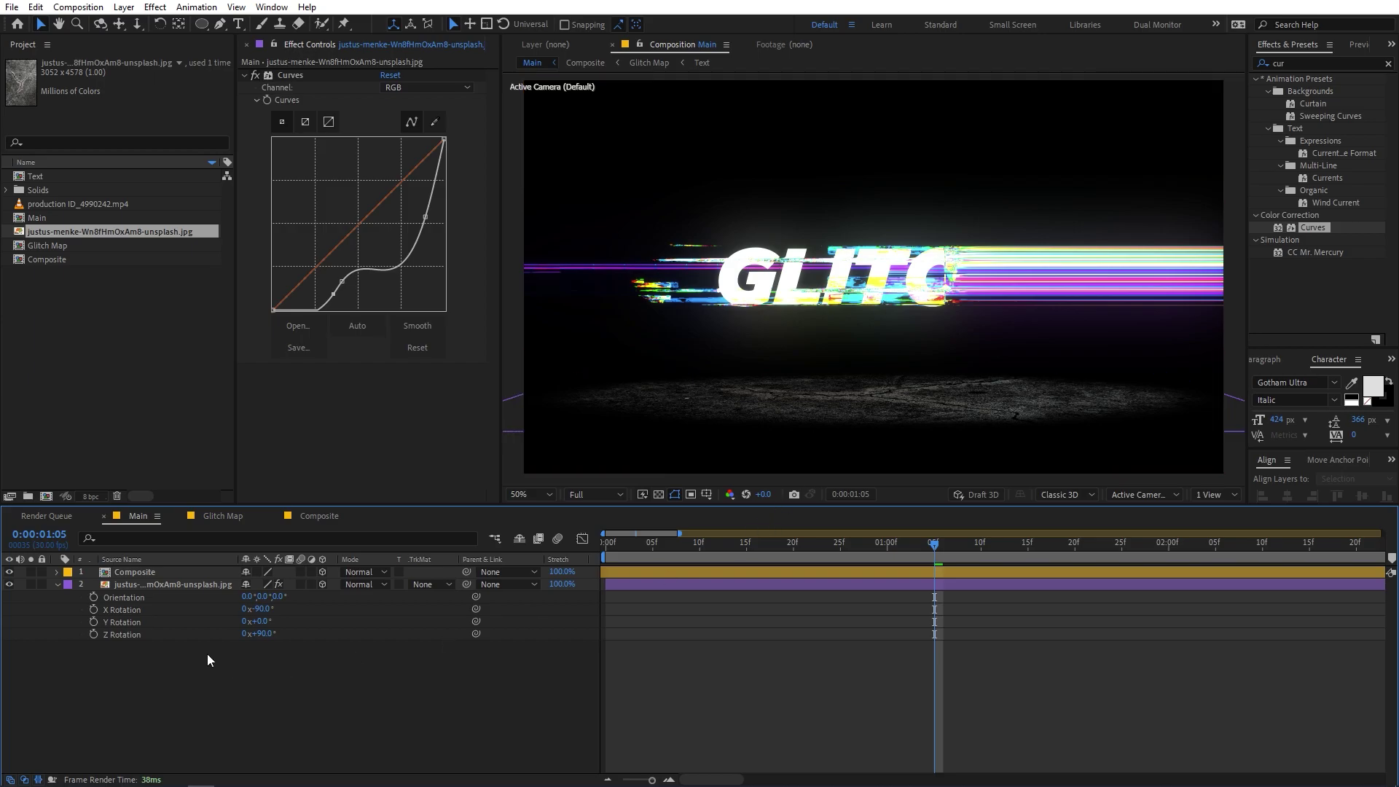
Set the concrete layer's Mask 1 feather to 433 pixels and its expansion to -657 pixels.
left_click(177, 585)
key("m")
left_click(82, 597)
left_click(82, 598)
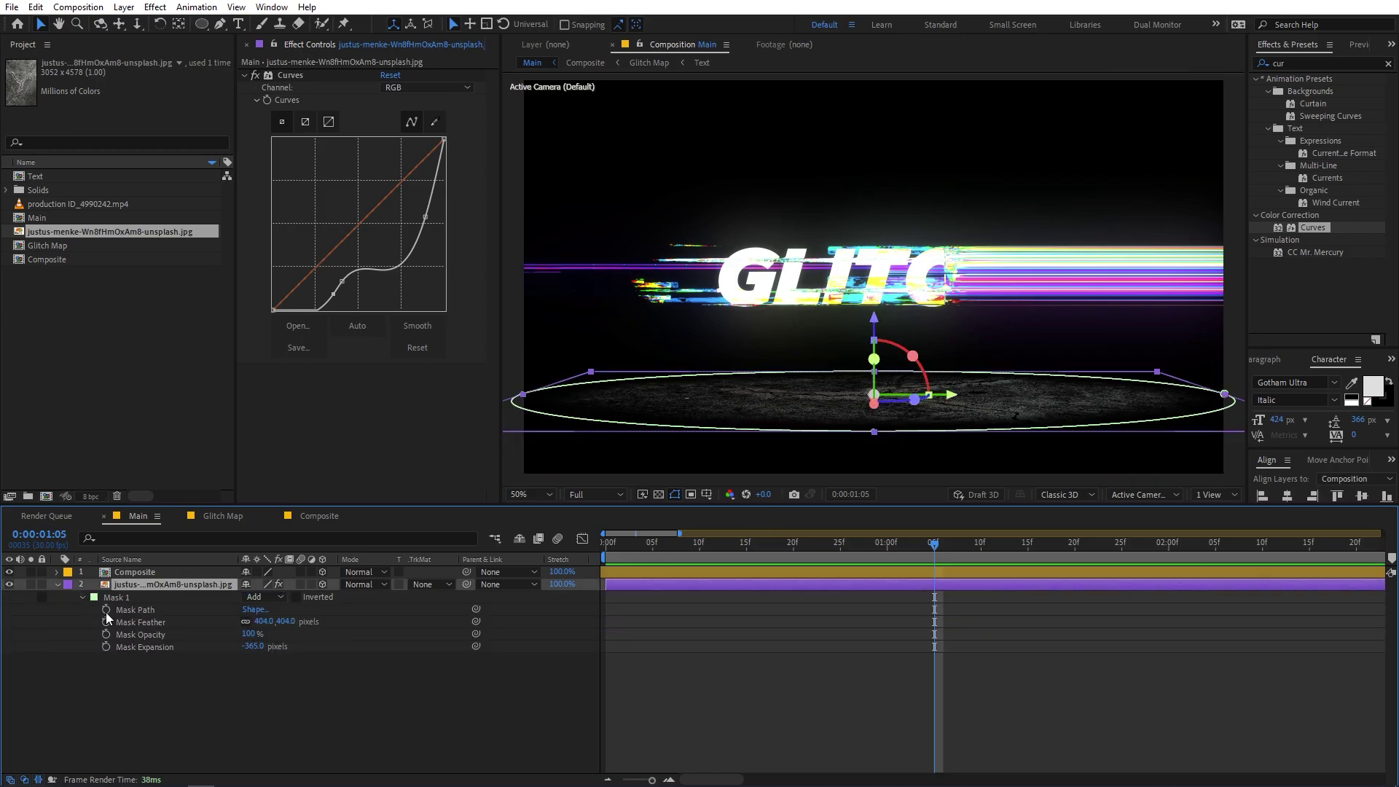
left_click_drag(269, 621, 78, 673)
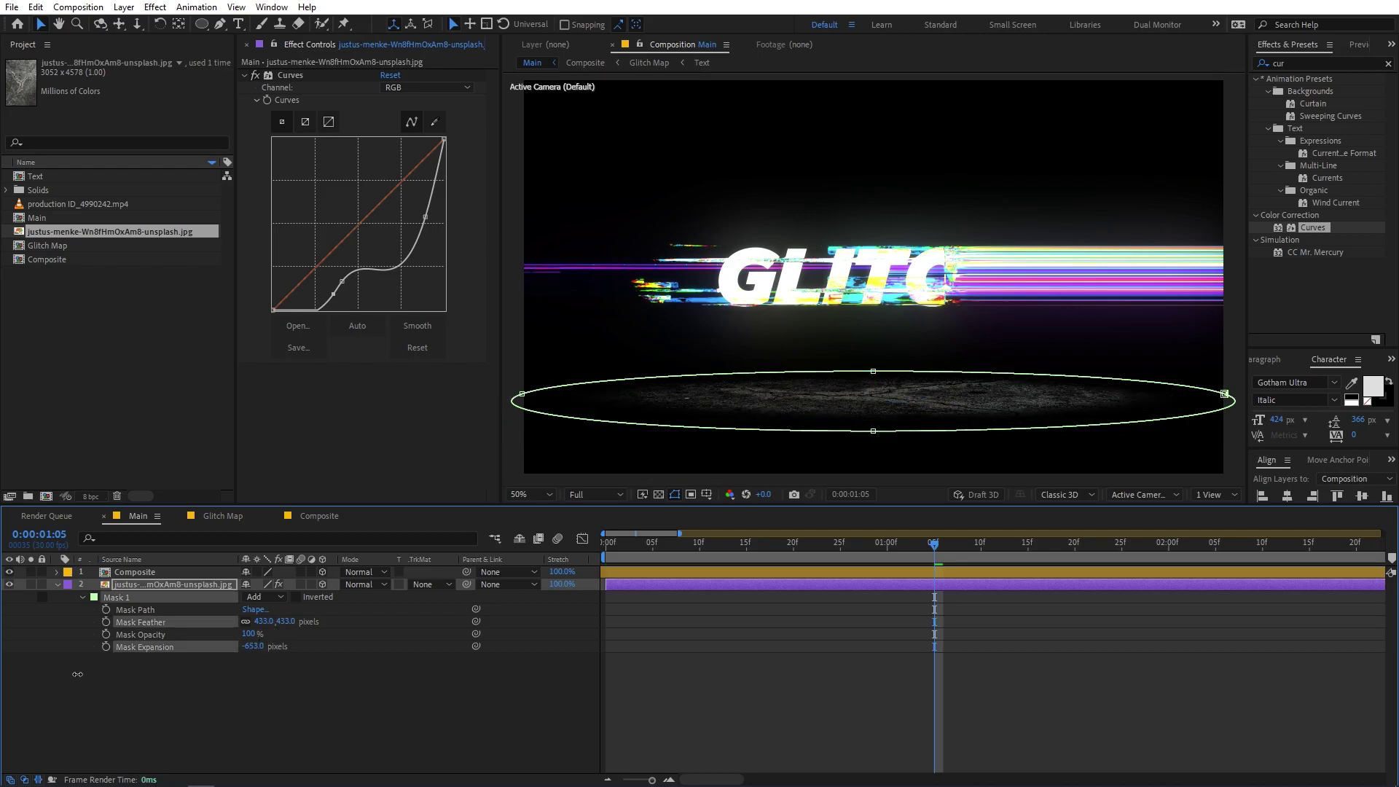
left_click(144, 688)
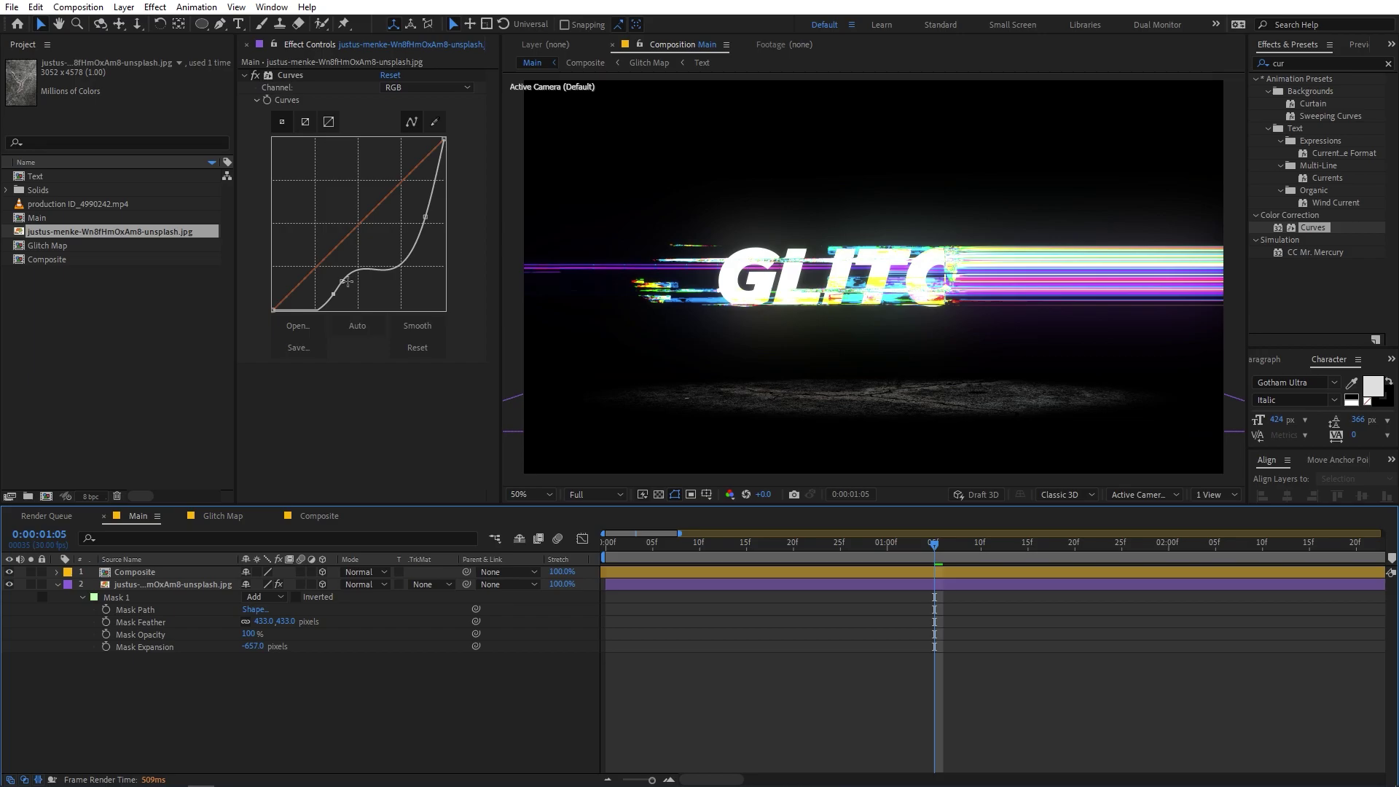
Pull the shadow points of the concrete layer's RGB curve lower into a smooth dip, and collapse the layer's properties.
left_click_drag(351, 289, 330, 298)
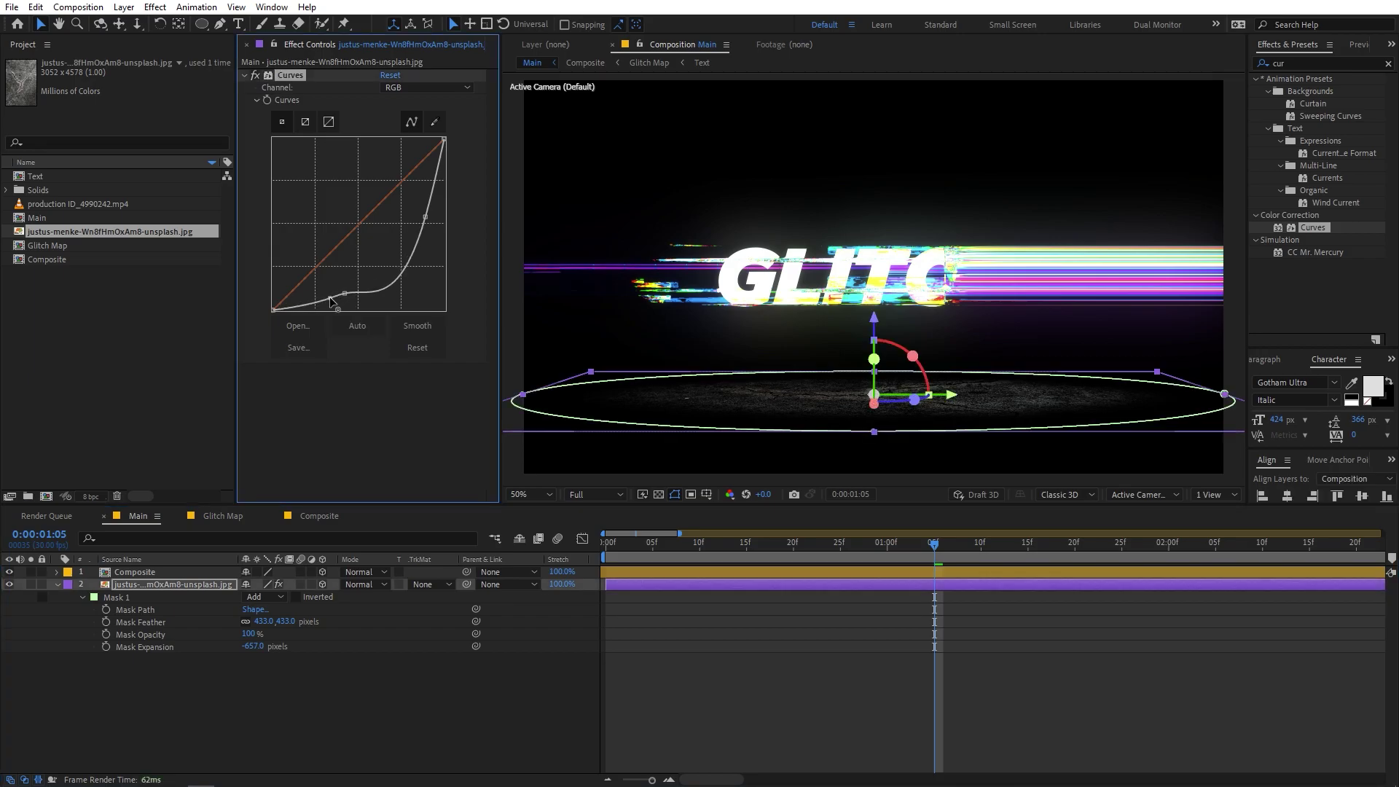
left_click(805, 680)
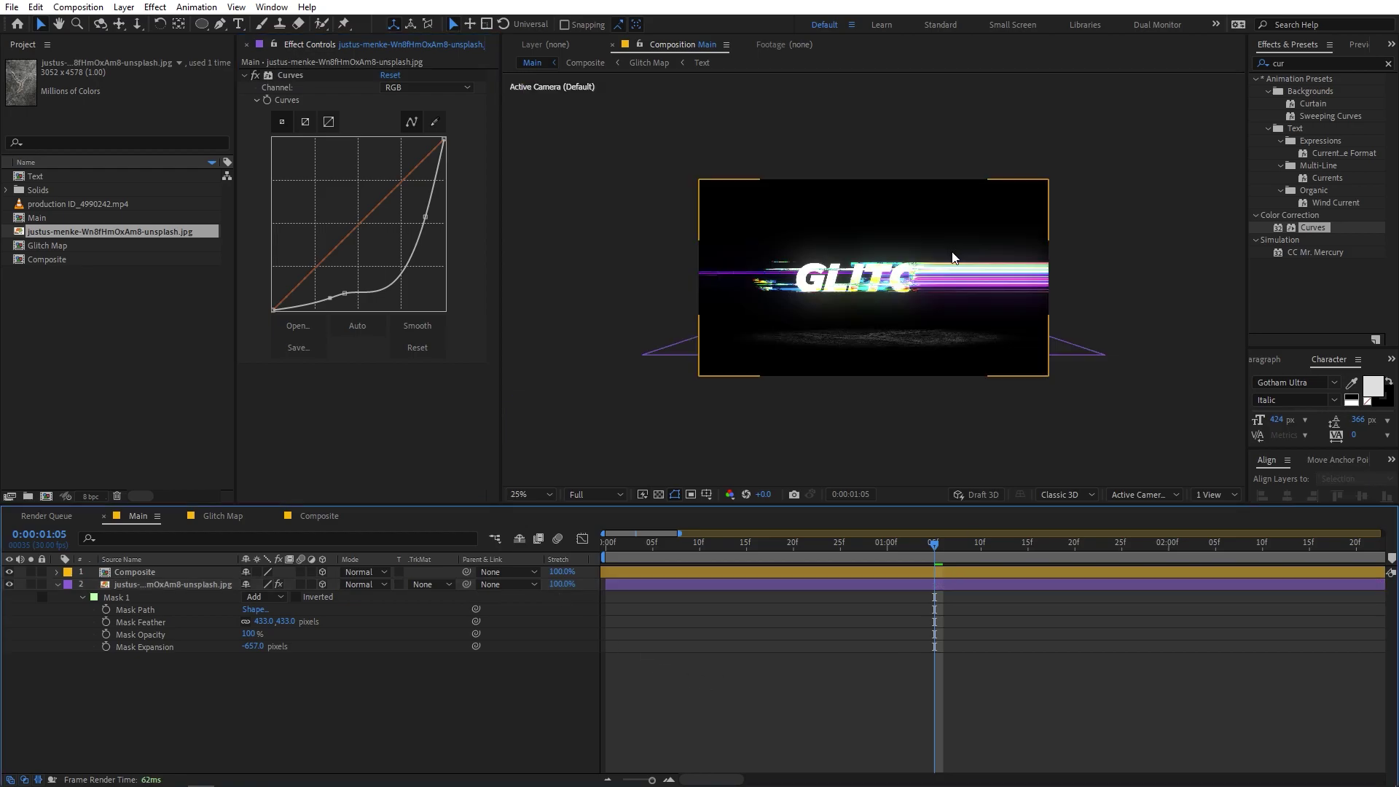
left_click(55, 584)
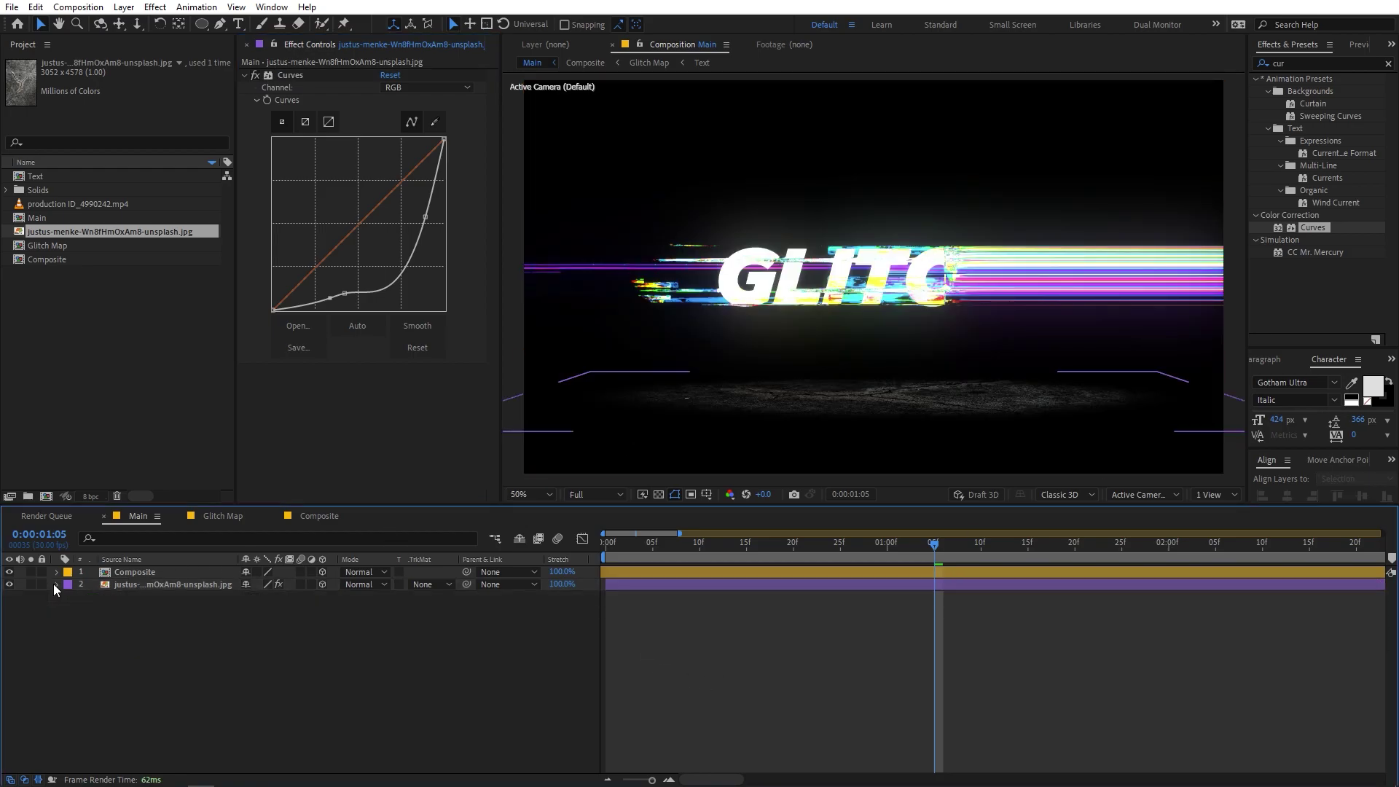
Duplicate the Composite layer, set the lower copy's X Rotation to 90° and move it down onto the concrete floor.
left_click(131, 574)
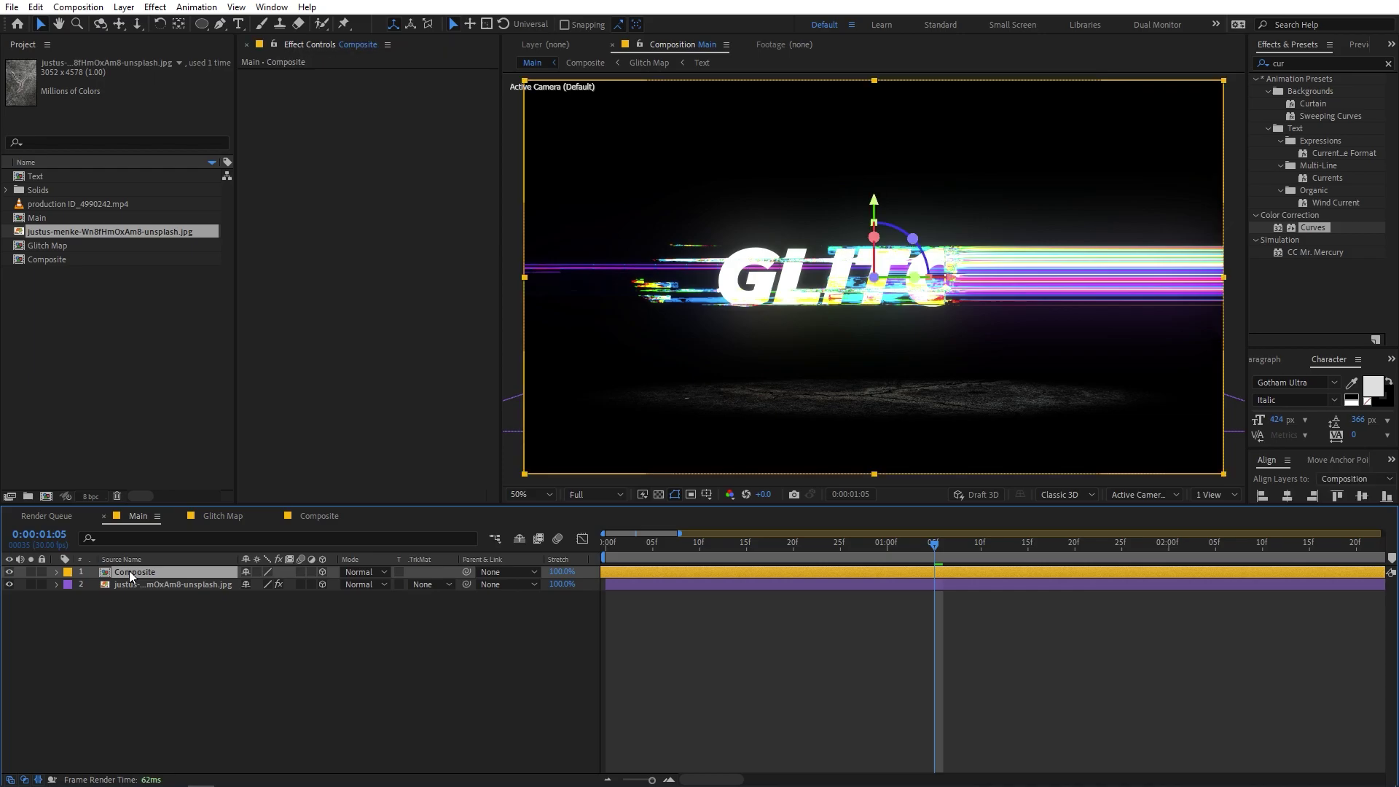
key("ctrl+d")
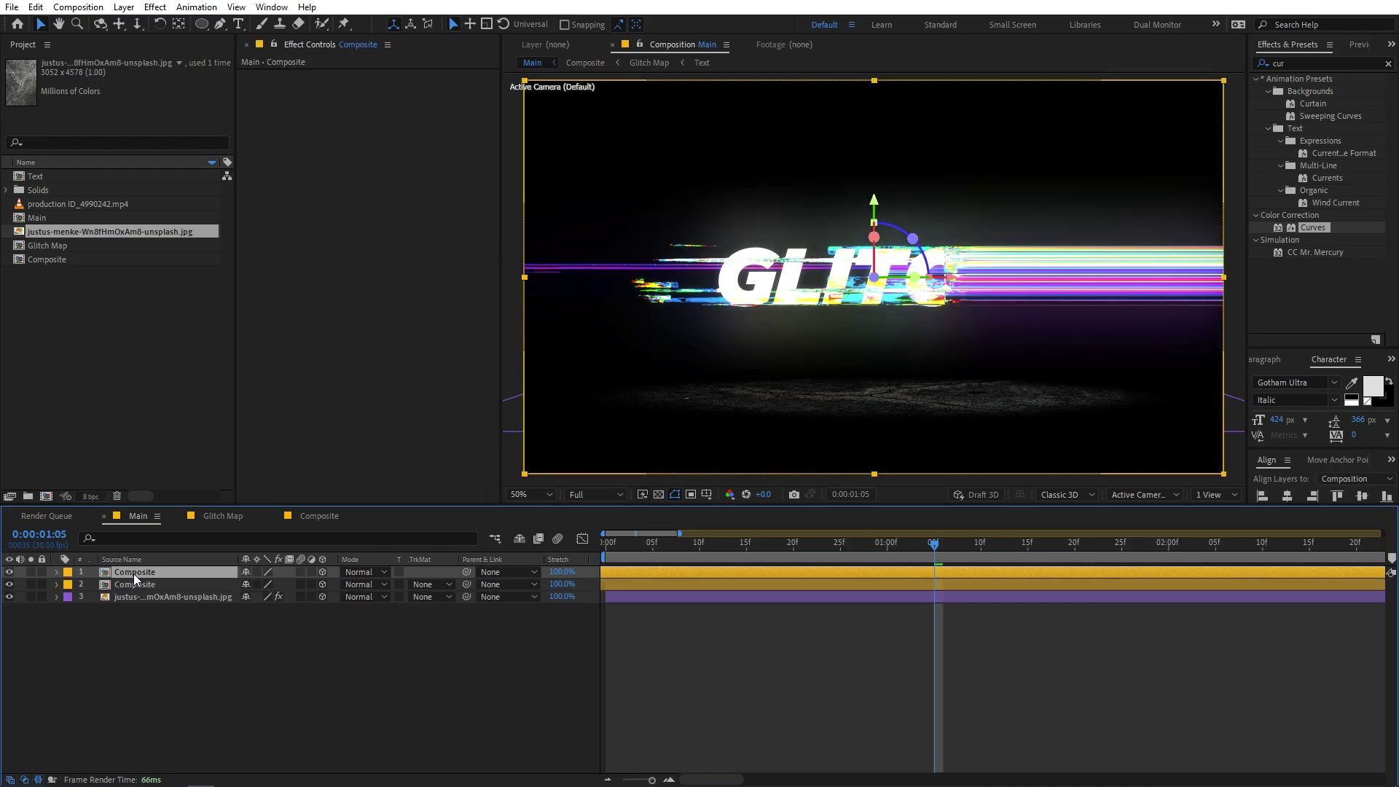
left_click(140, 584)
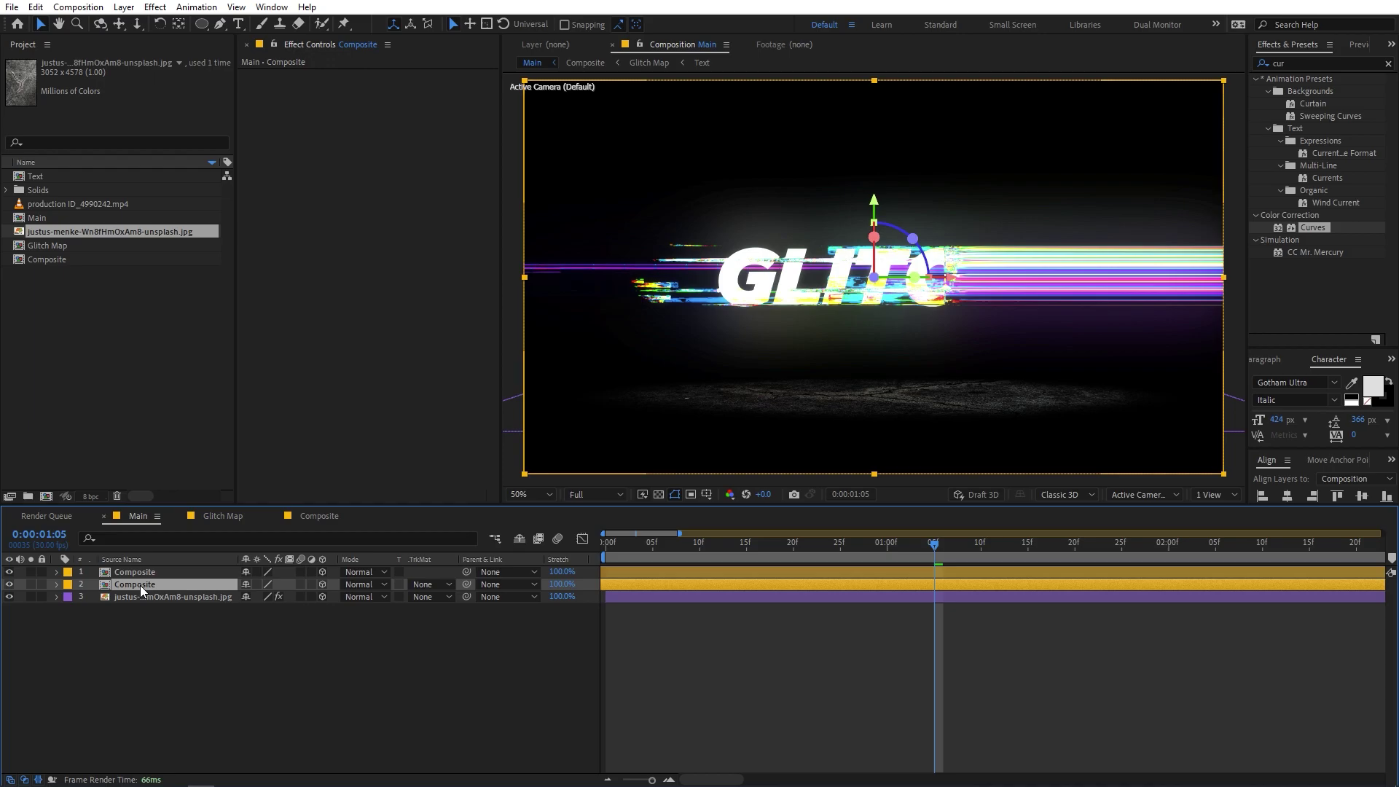
key("r")
left_click_drag(263, 612, 347, 625)
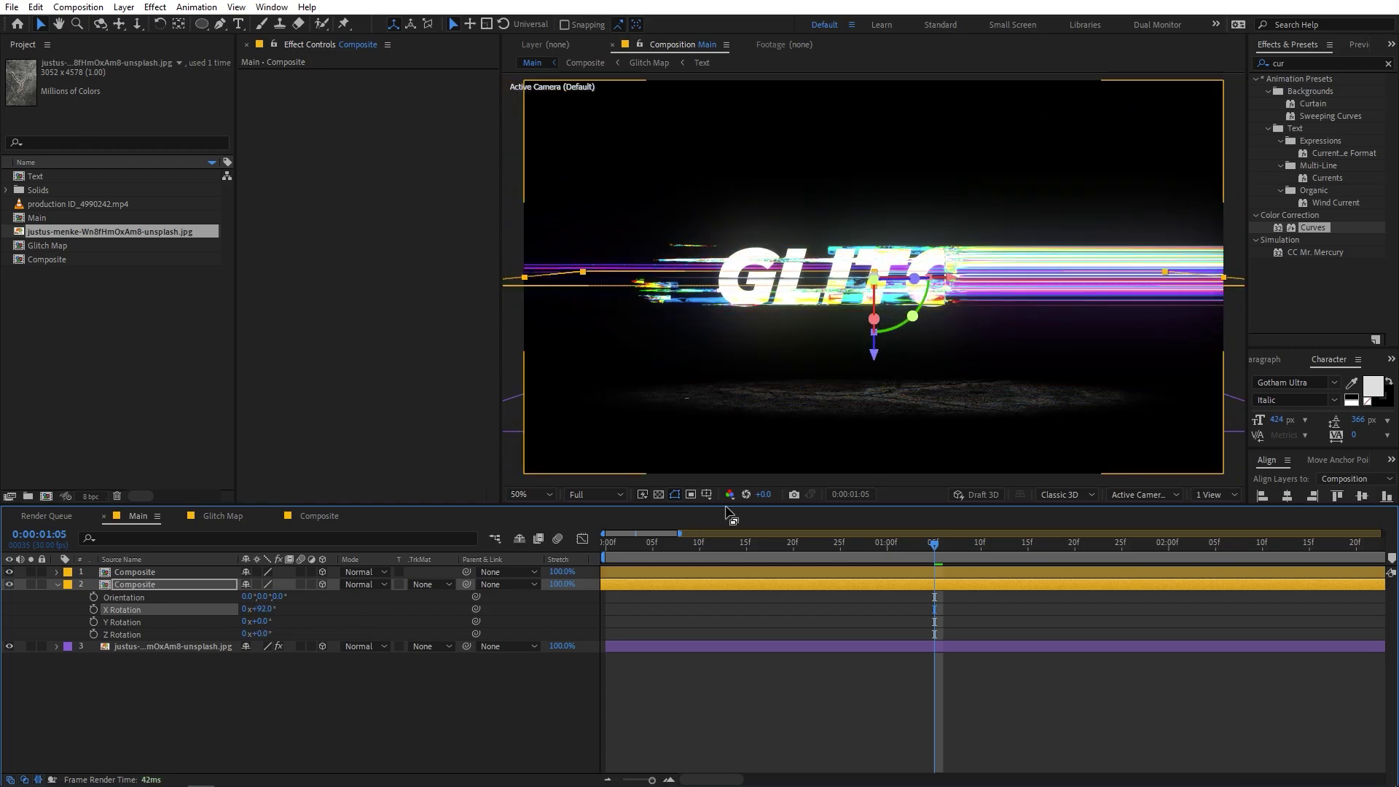
left_click_drag(871, 367, 879, 477)
left_click(268, 609)
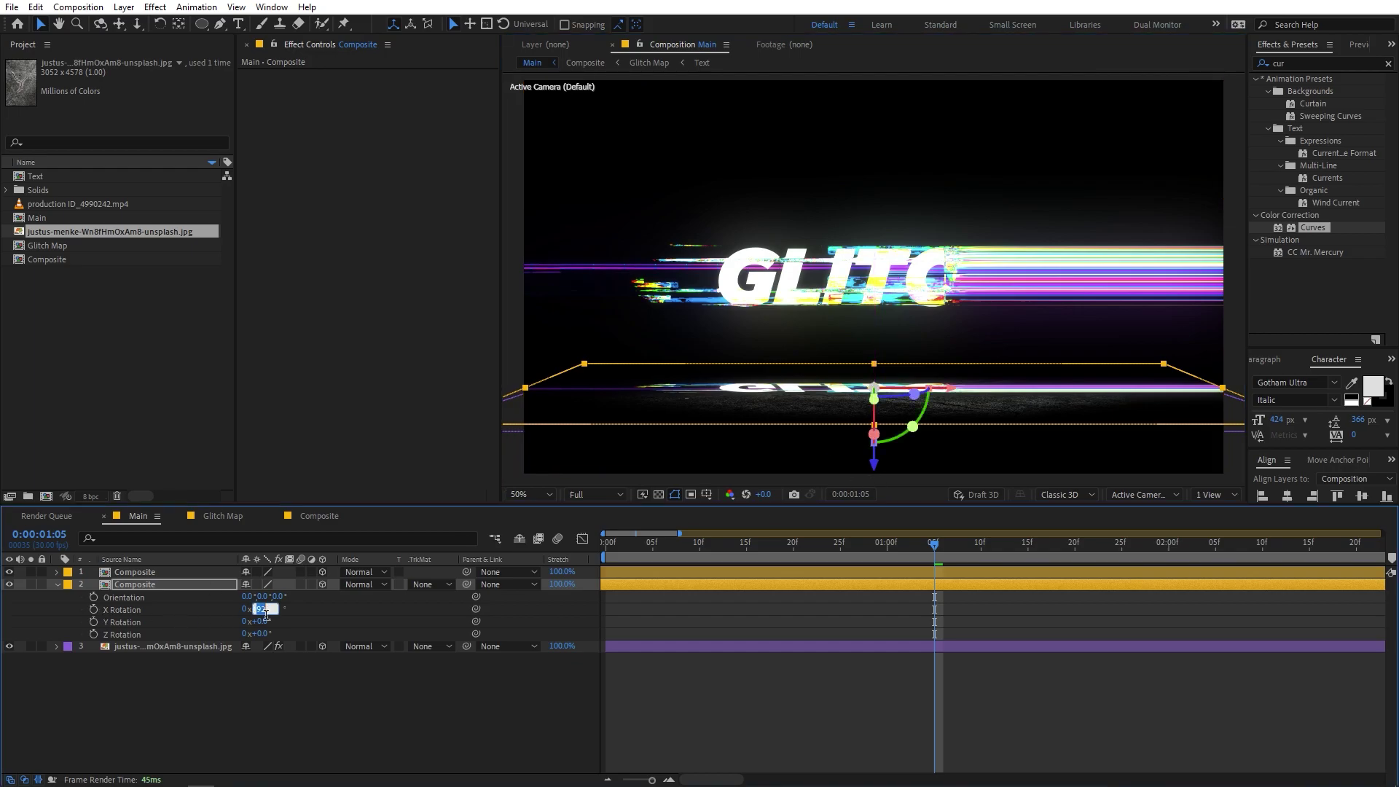
type("90")
key("Return")
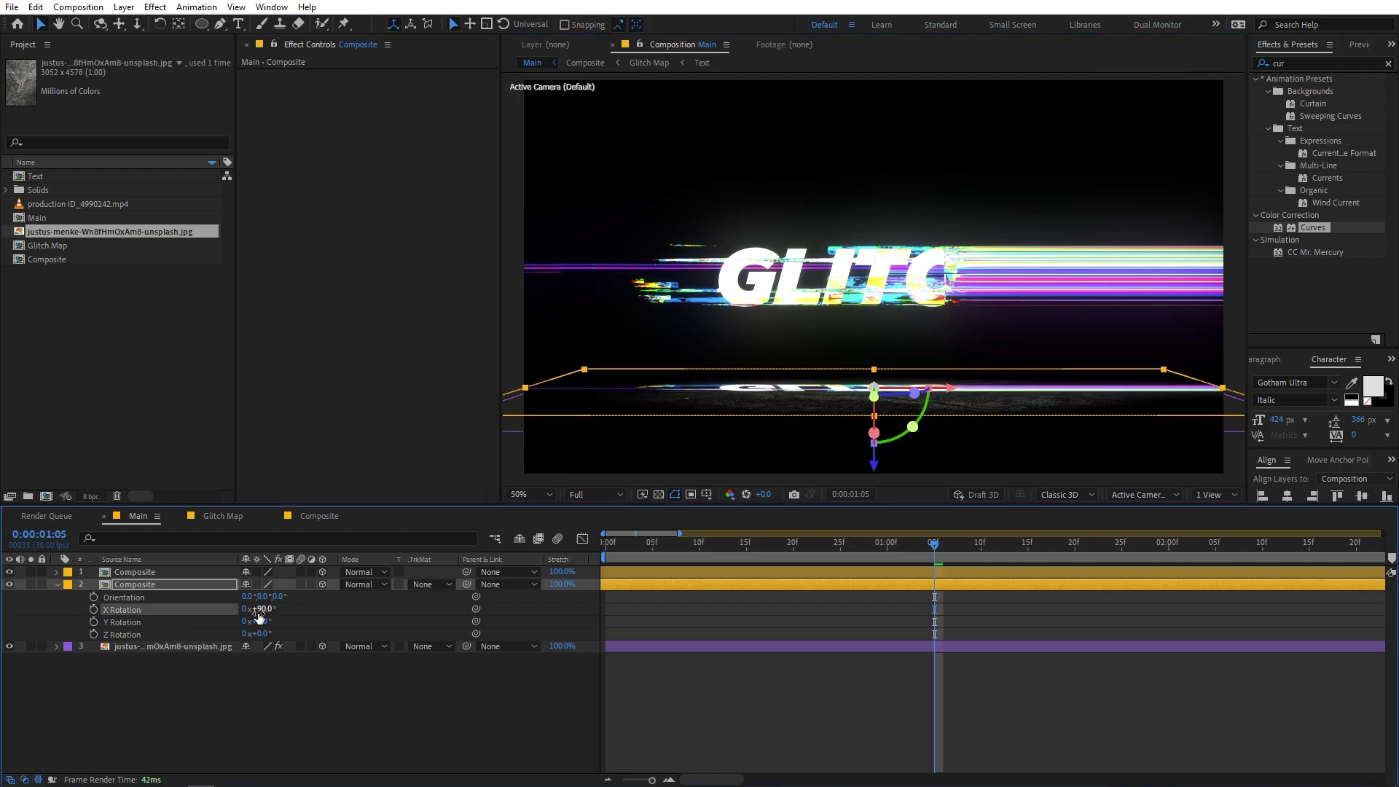
Scale the flattened Composite copy to 117, 67, 100% and preview the animation through to the clean title.
left_click(172, 587)
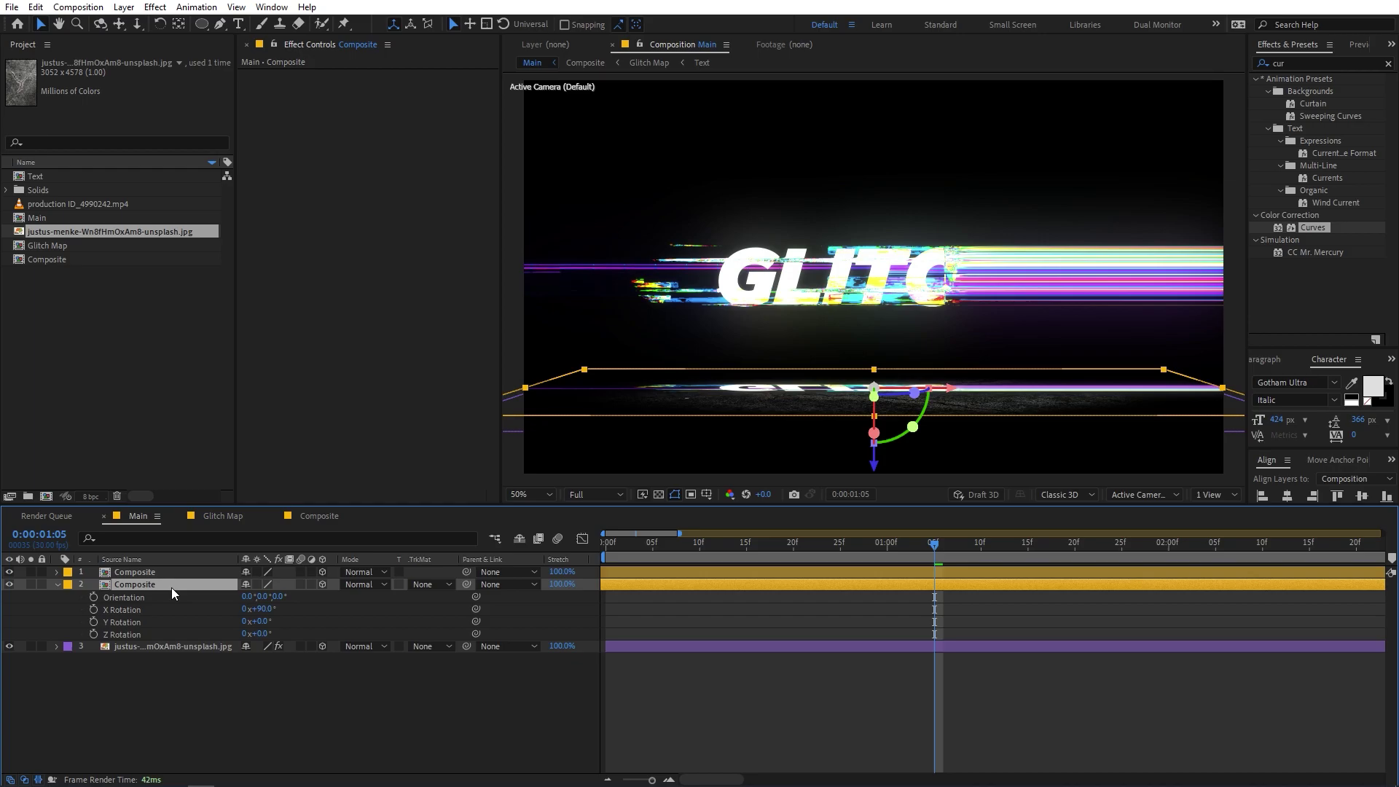
key("s")
left_click_drag(270, 598, 279, 604)
left_click(939, 740)
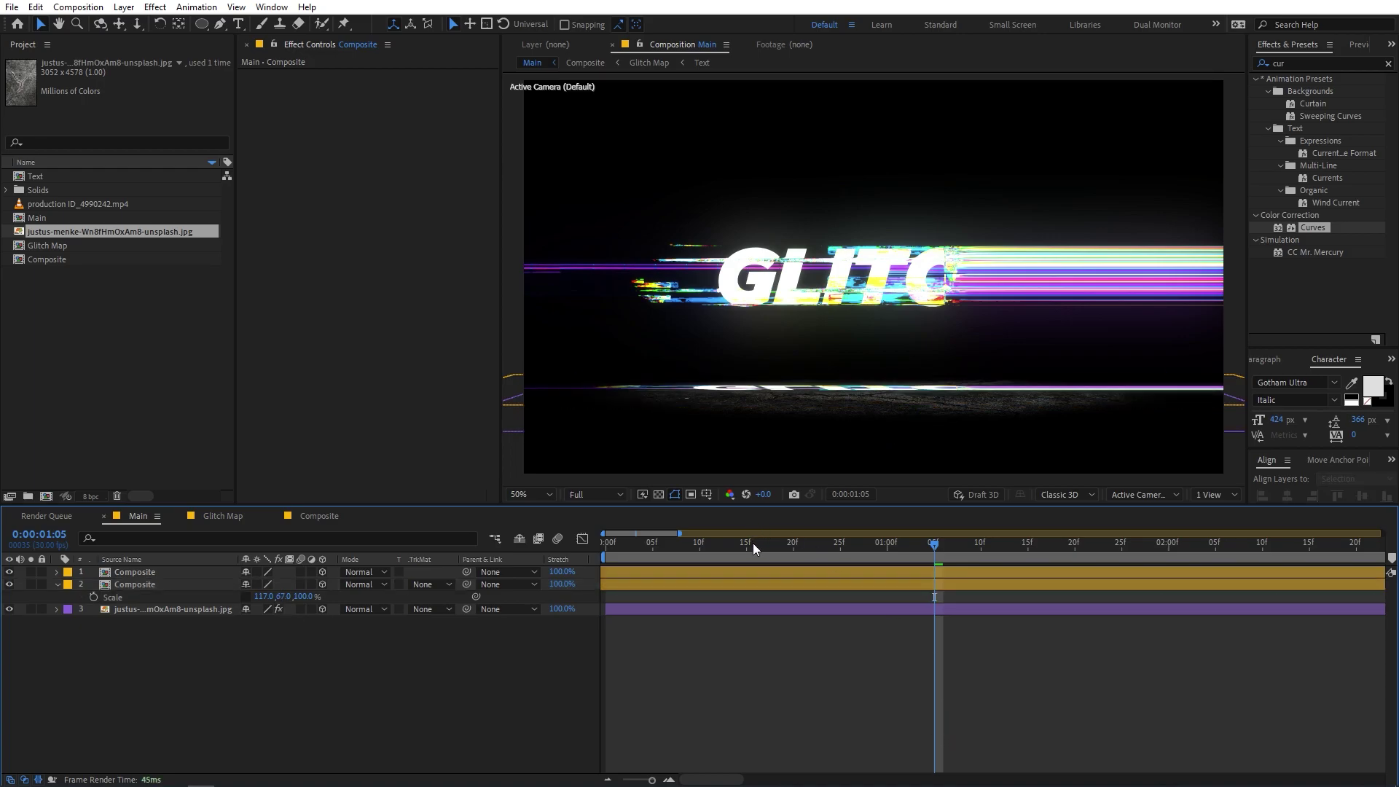
key("space")
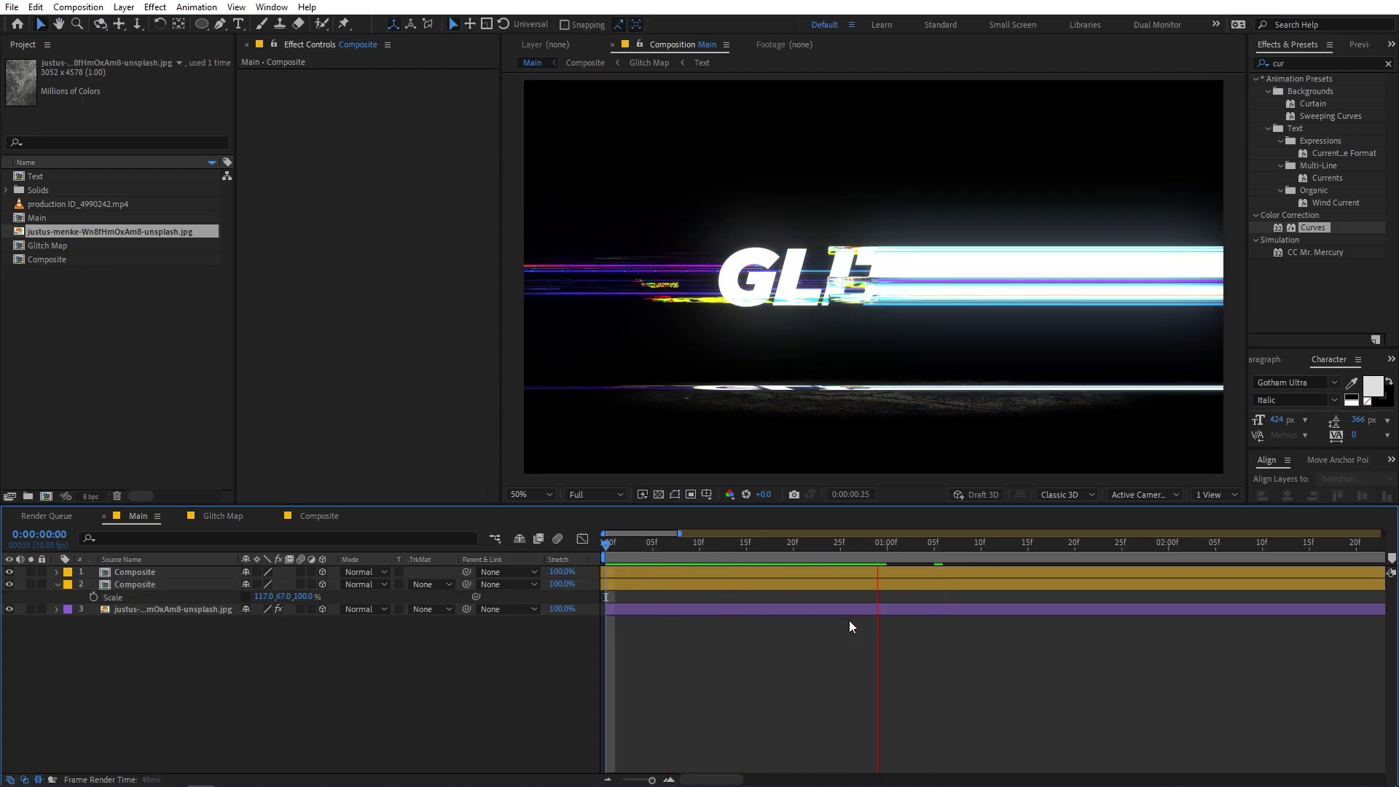
left_click(986, 399)
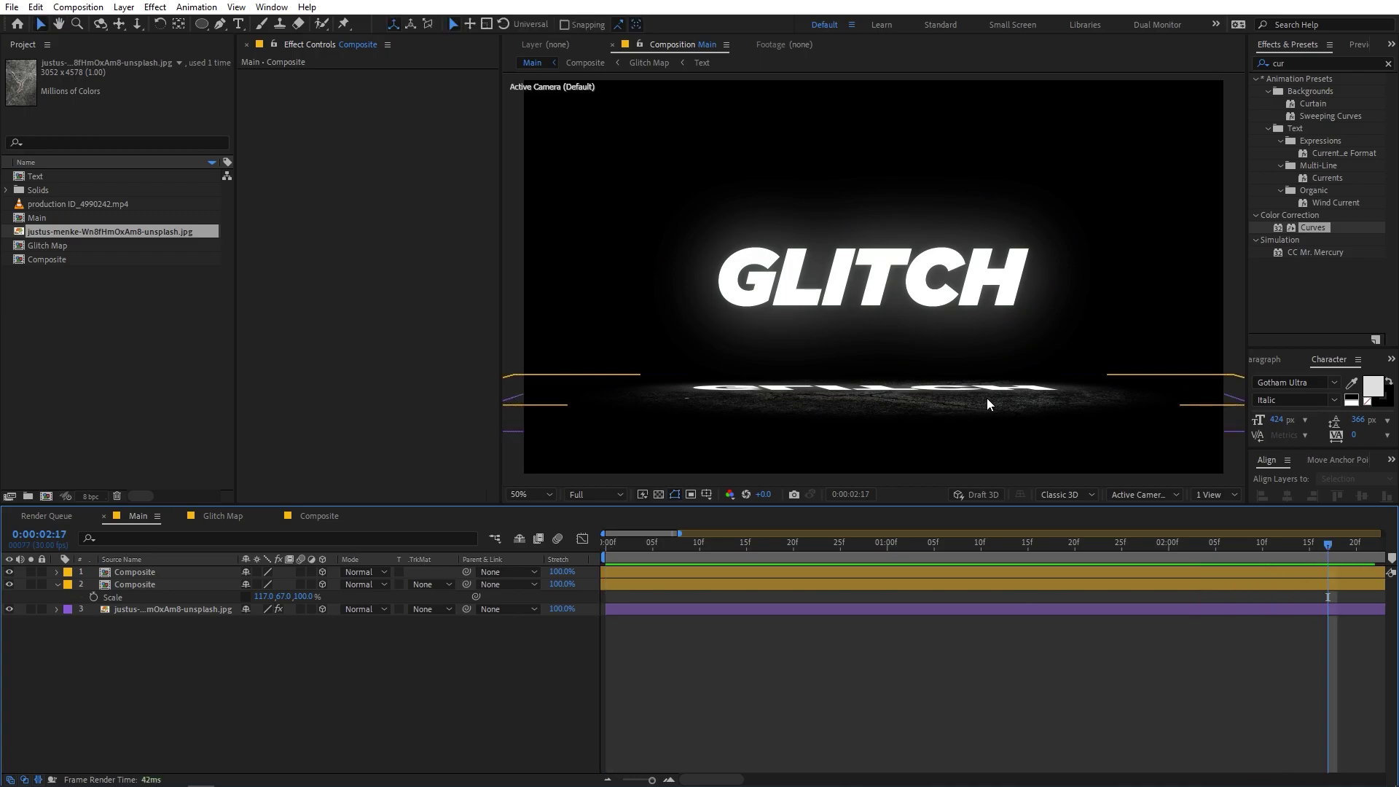
Find the Glow effect and apply it to the flattened Composite copy on the floor.
left_click(204, 609)
left_click(147, 574)
left_click(145, 585)
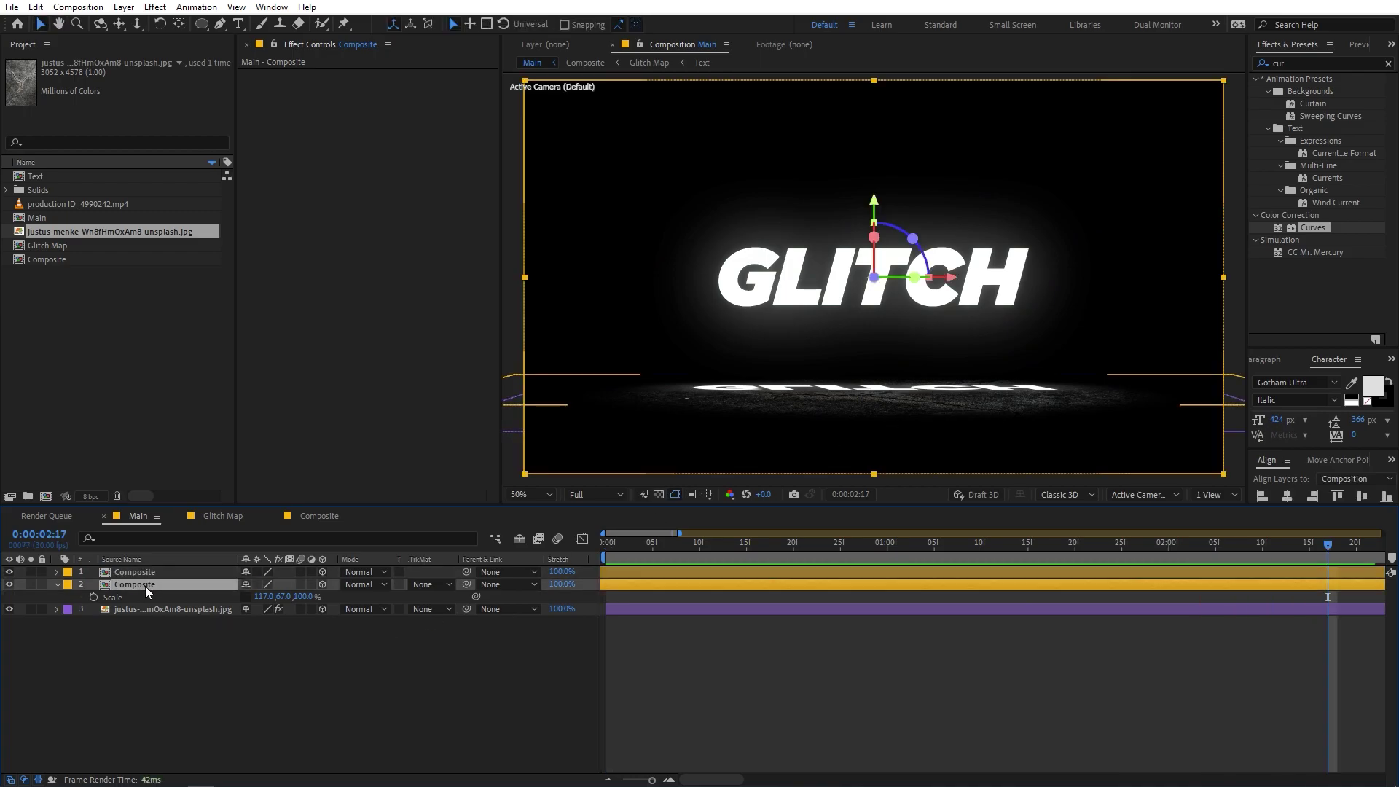
left_click(1286, 65)
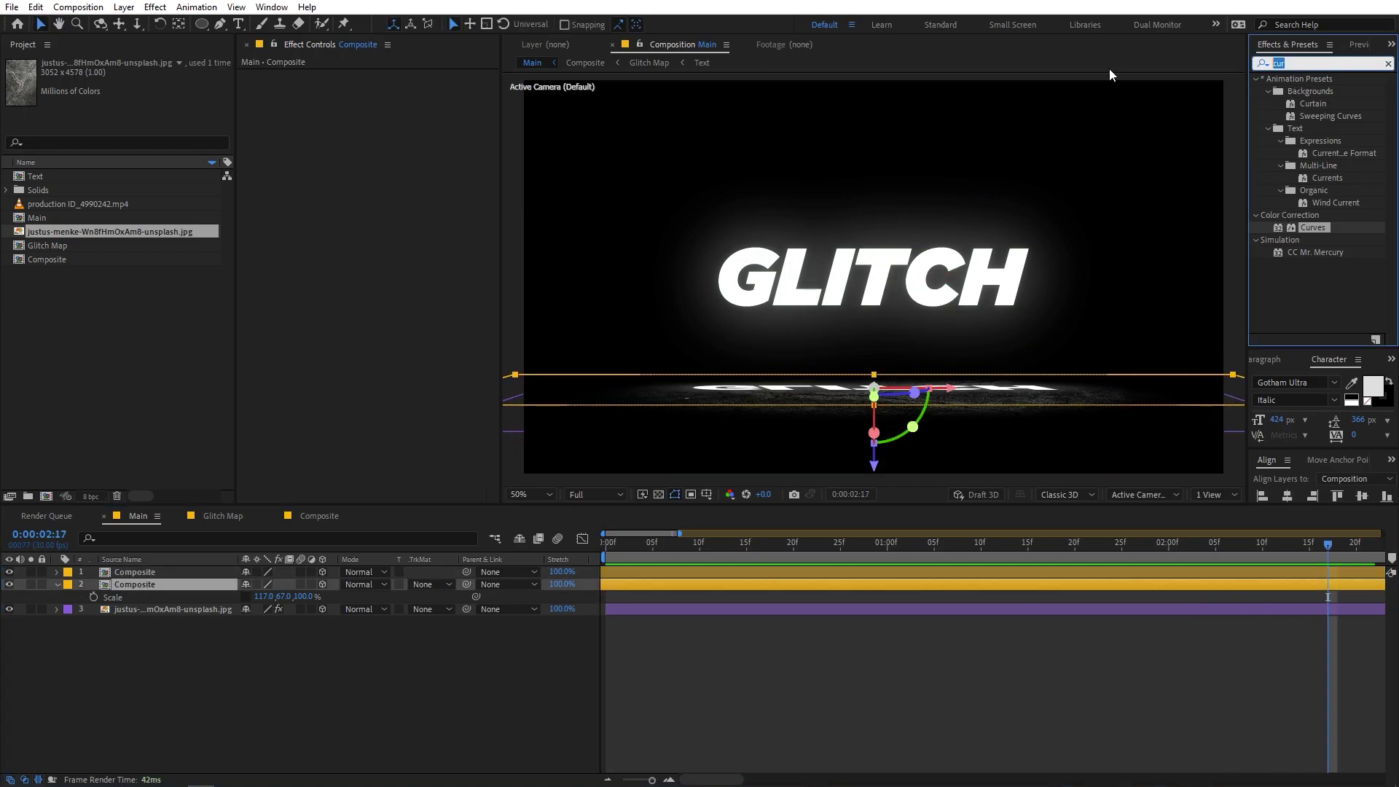
type("glow")
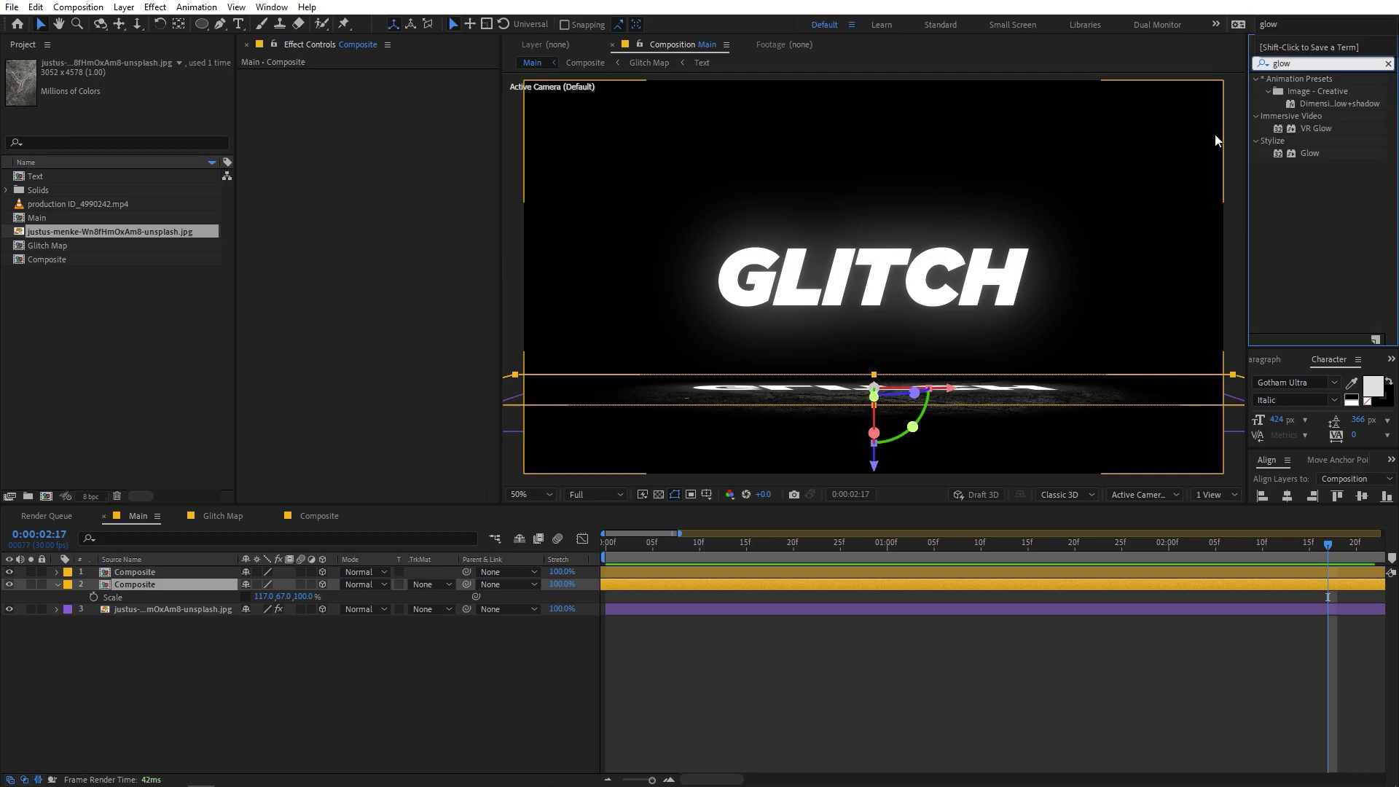
left_click_drag(1309, 154, 179, 589)
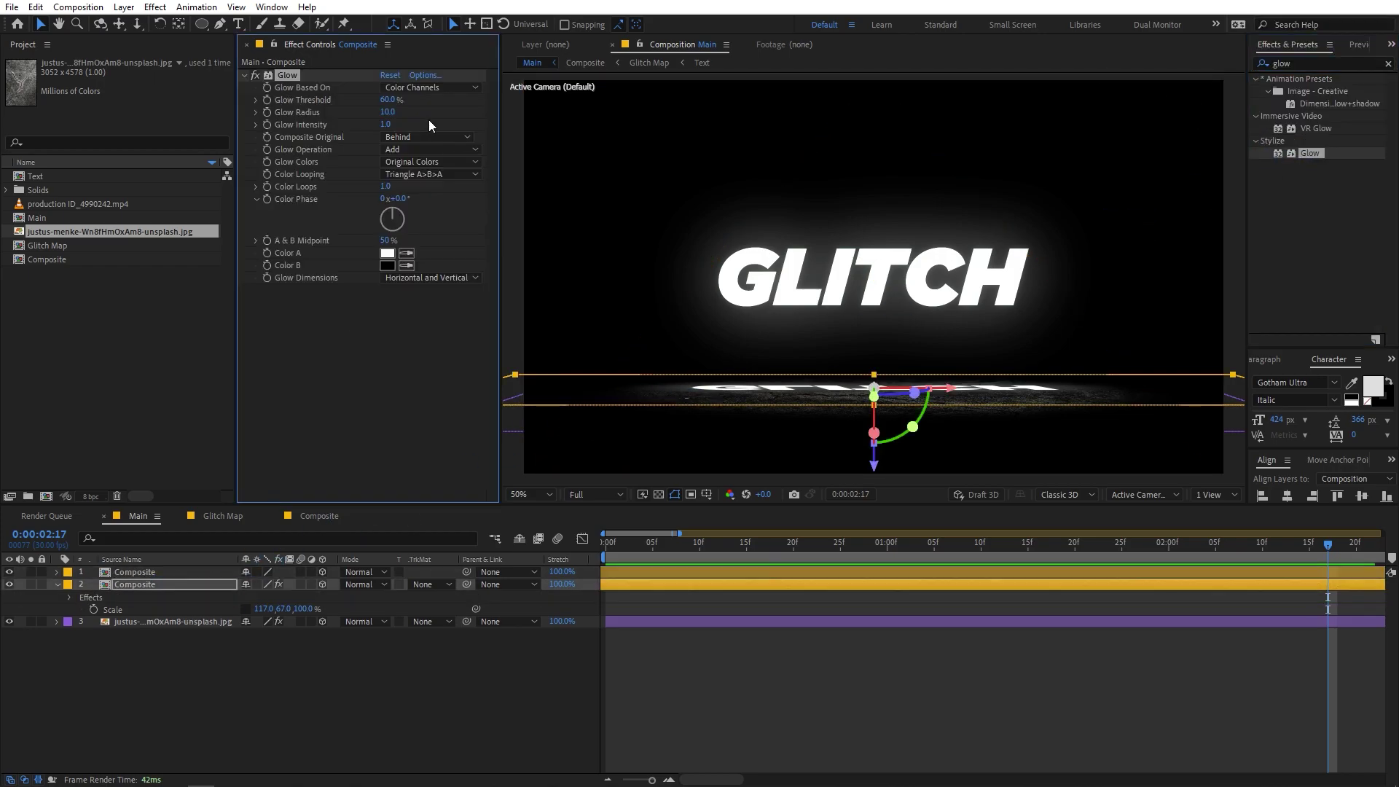
Set the floor reflection's Glow Radius to 291 and Glow Intensity to 0.7.
left_click_drag(397, 113, 401, 117)
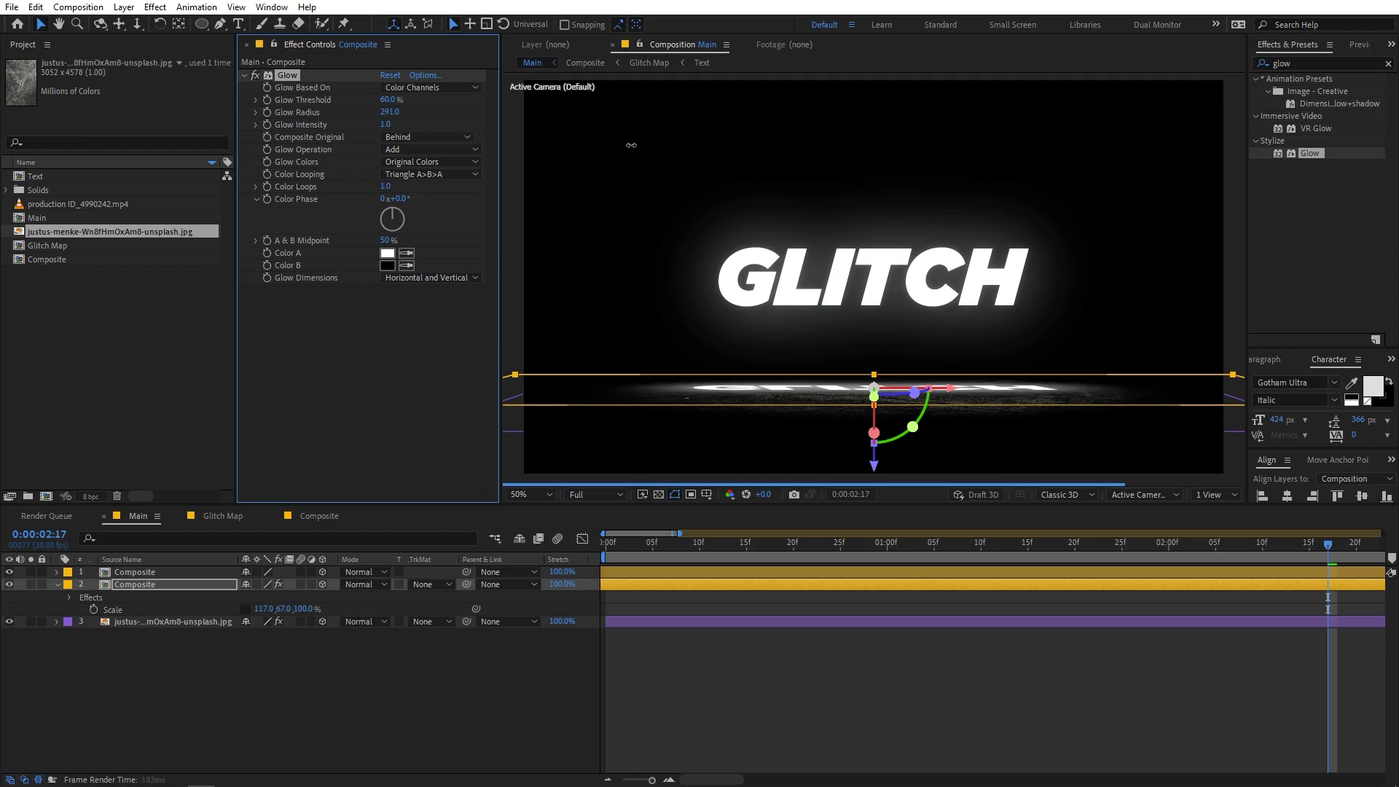
left_click(385, 125)
type("0.7")
key("Return")
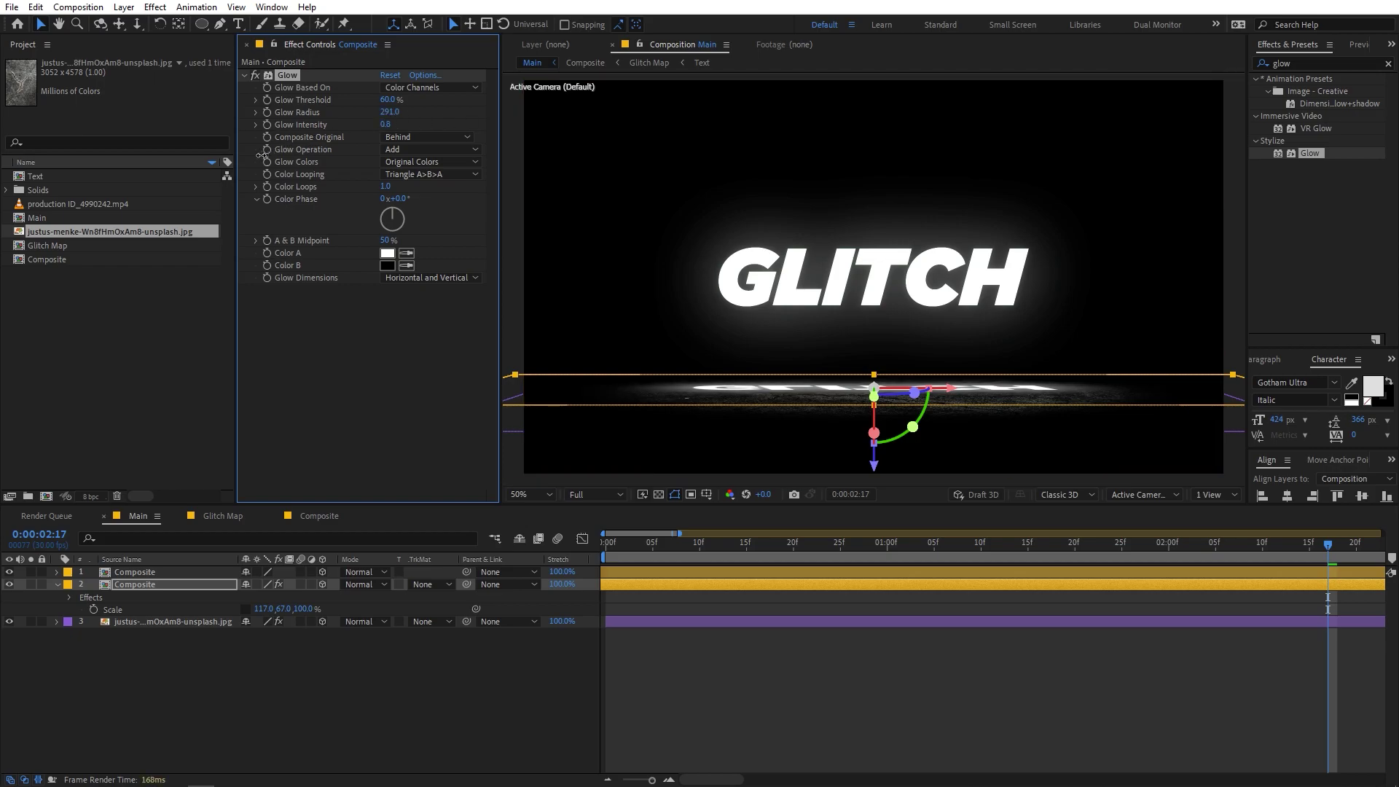
left_click(375, 418)
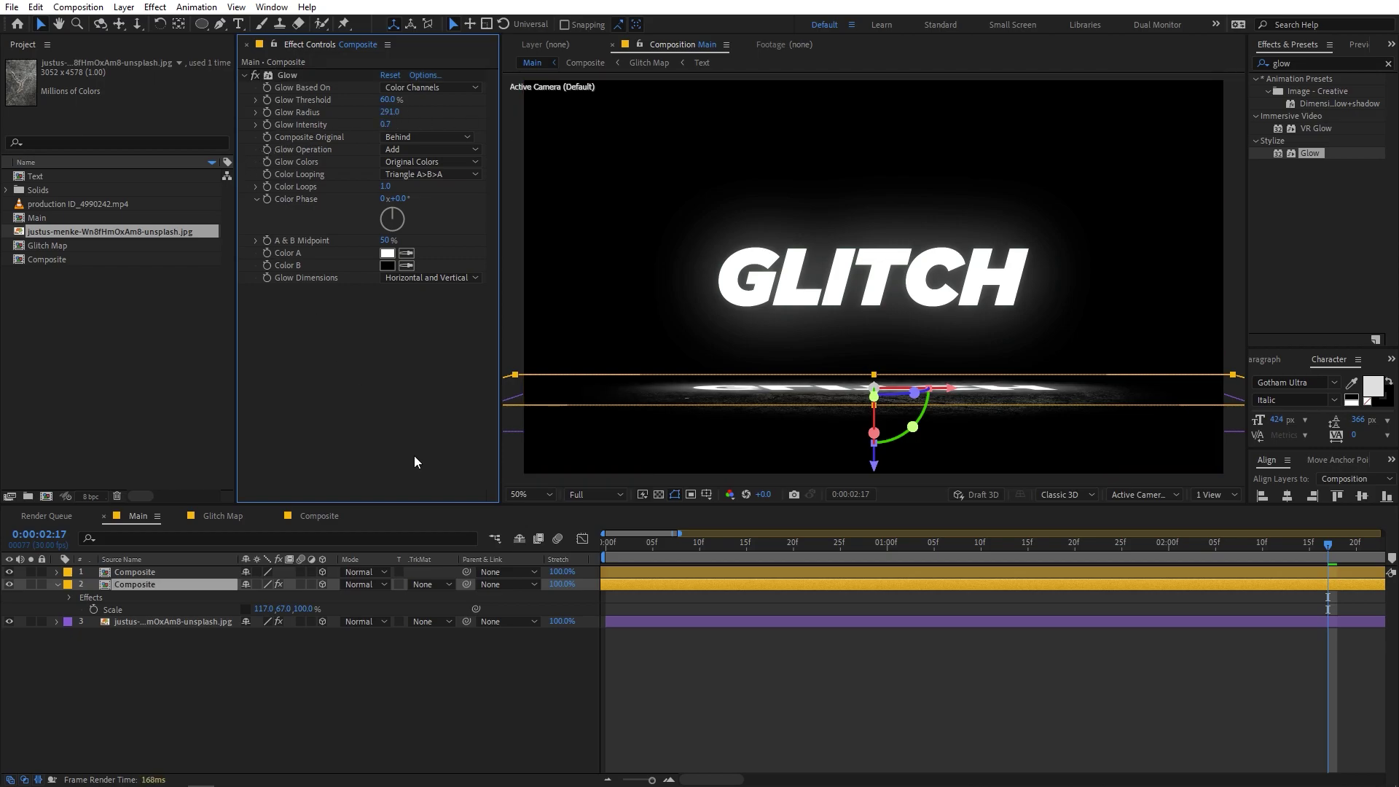
Find the Compound Blur effect and add it beneath Glow on the flattened Composite copy.
left_click(134, 639)
left_click(136, 583)
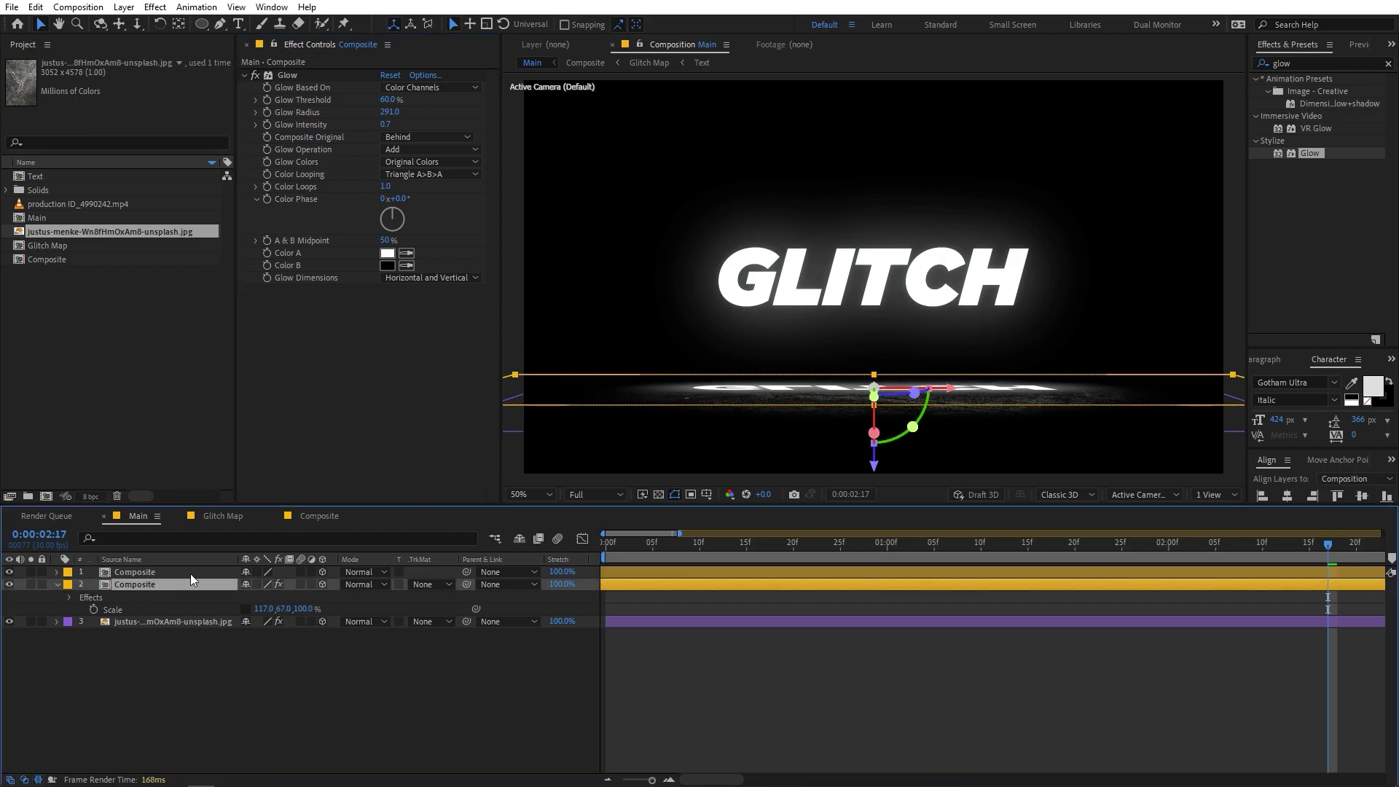
double_click(1306, 67)
type("comp")
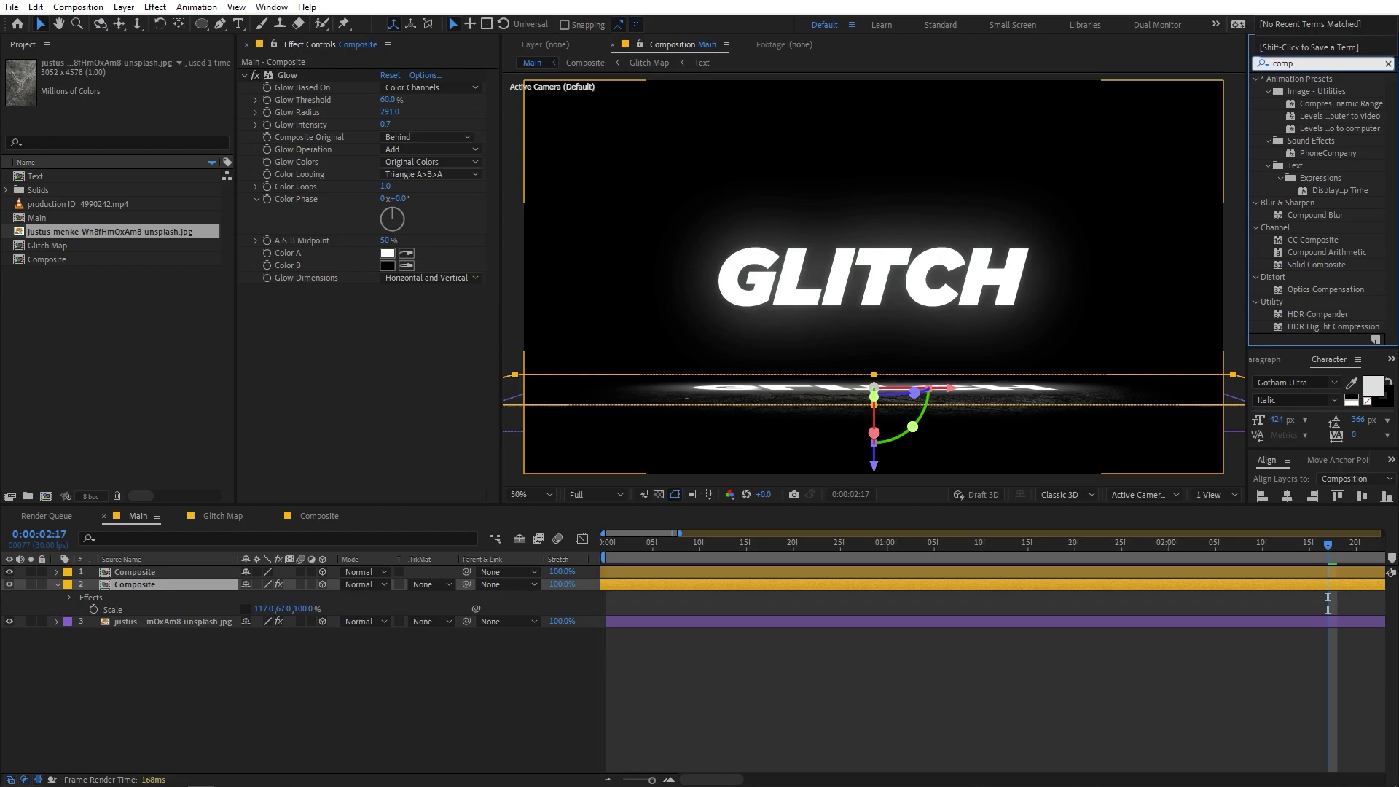
left_click_drag(1313, 213, 380, 362)
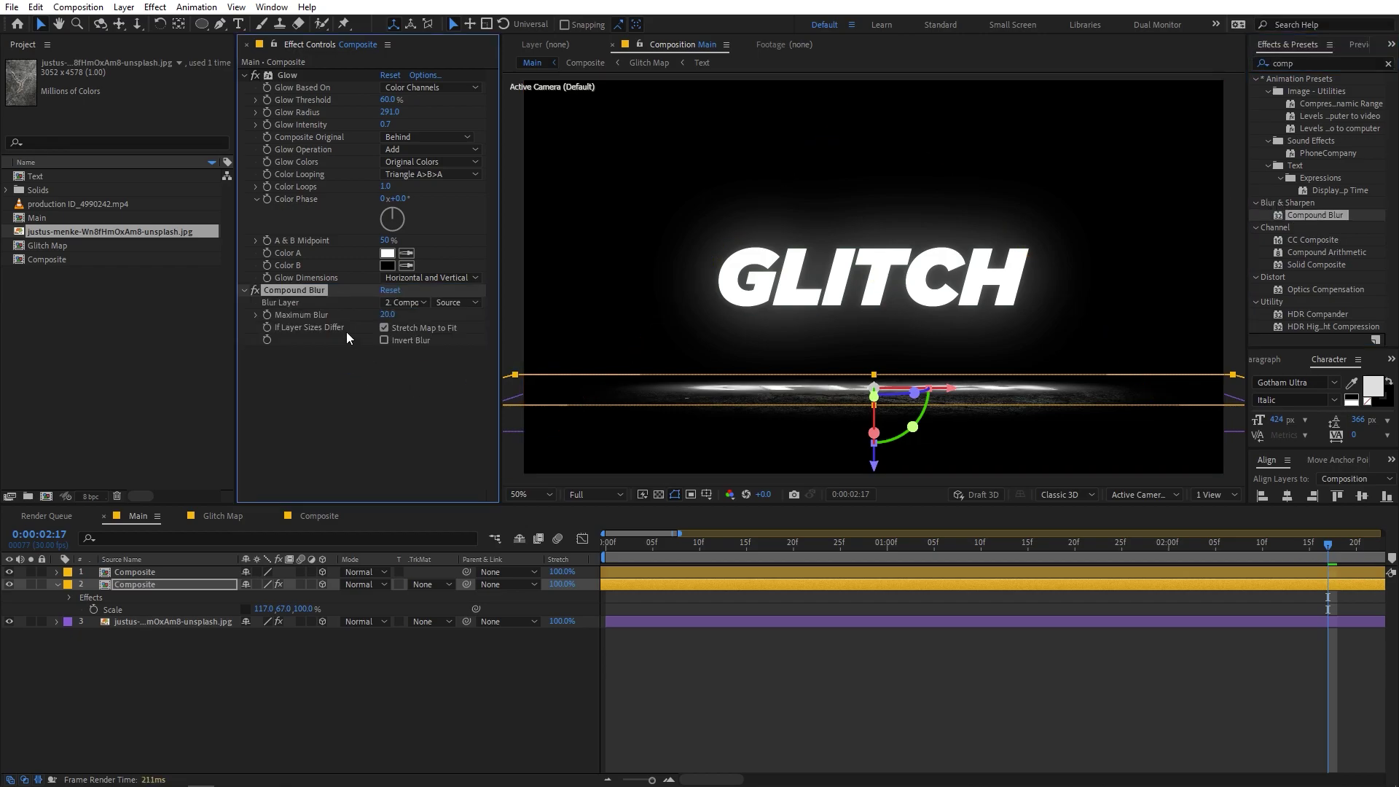
Use the concrete image layer as the Compound Blur's Blur Layer and set Maximum Blur to 122.
left_click(408, 302)
left_click(418, 374)
left_click_drag(387, 315, 473, 325)
Try an X Rotation of 49° on the floor reflection and a Maximum Blur of 125, and undo both changes.
scroll(896, 395, "up", 1)
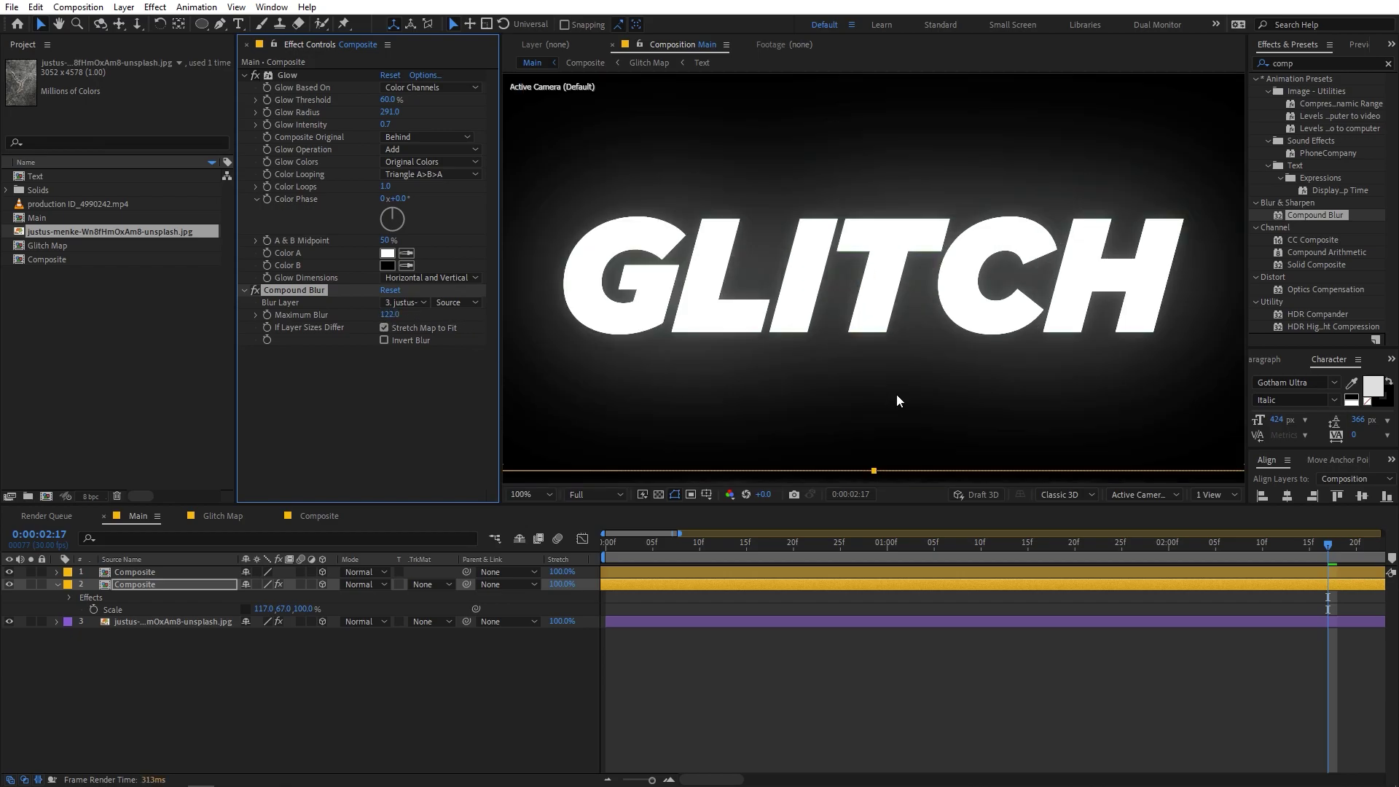
left_click_drag(757, 395, 857, 277)
left_click_drag(684, 467, 843, 316)
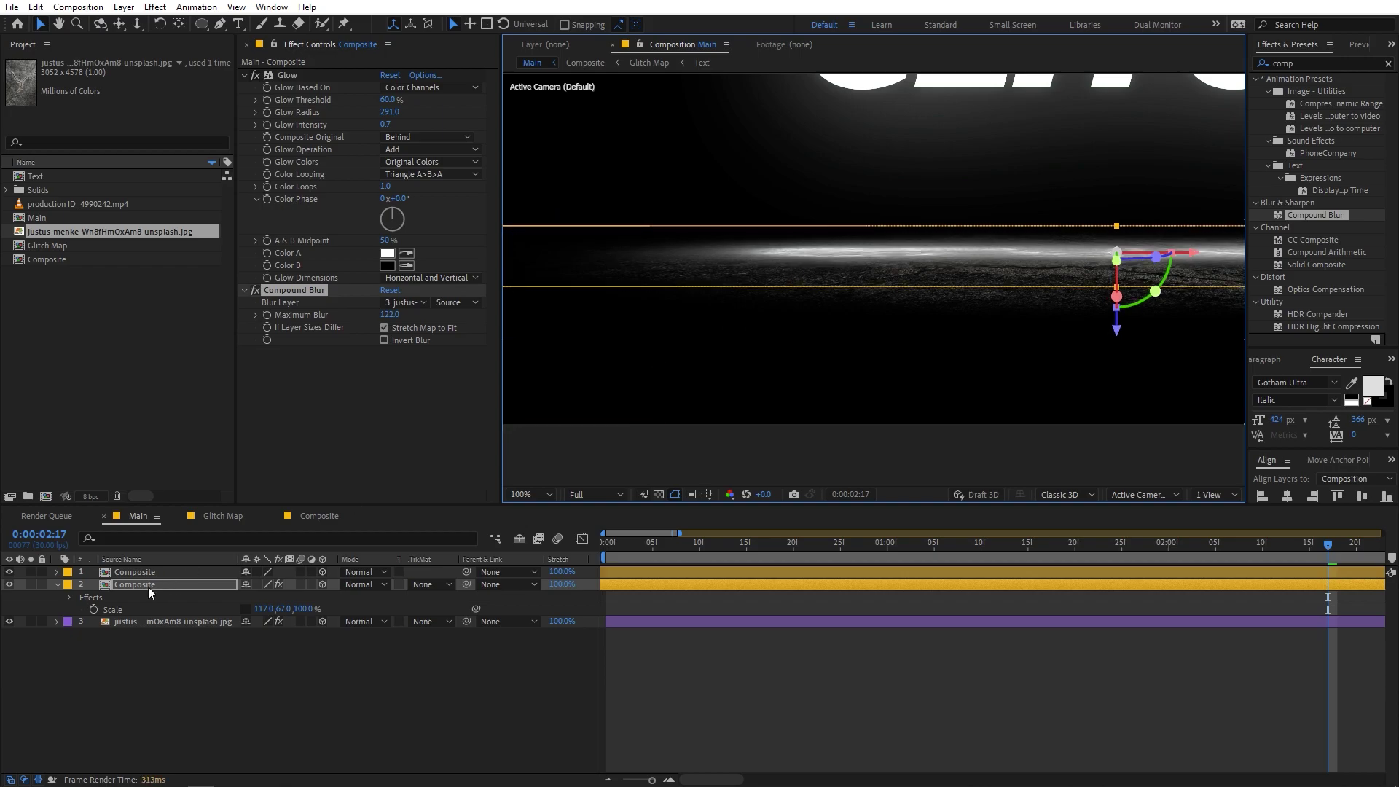
key("r")
left_click_drag(264, 609, 234, 611)
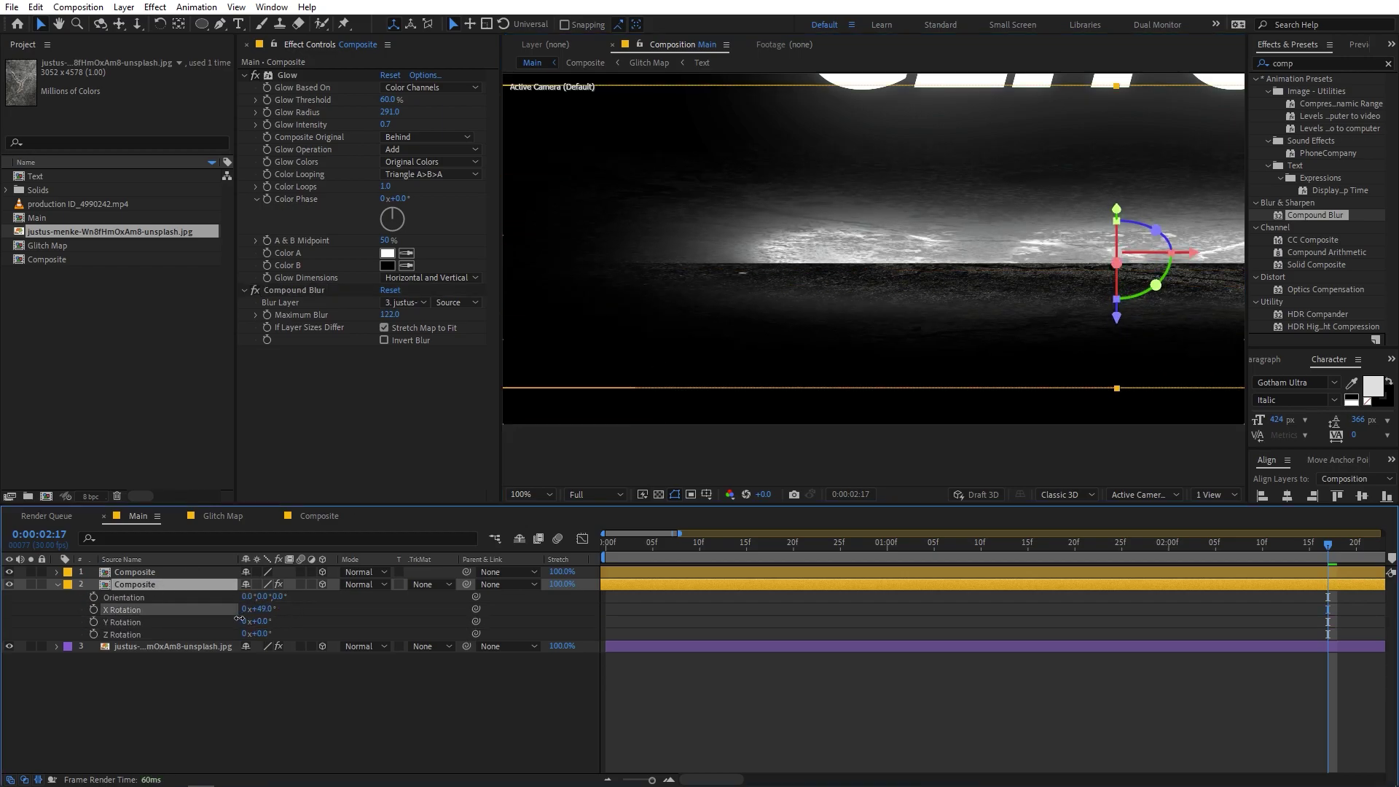
left_click_drag(281, 337, 196, 351)
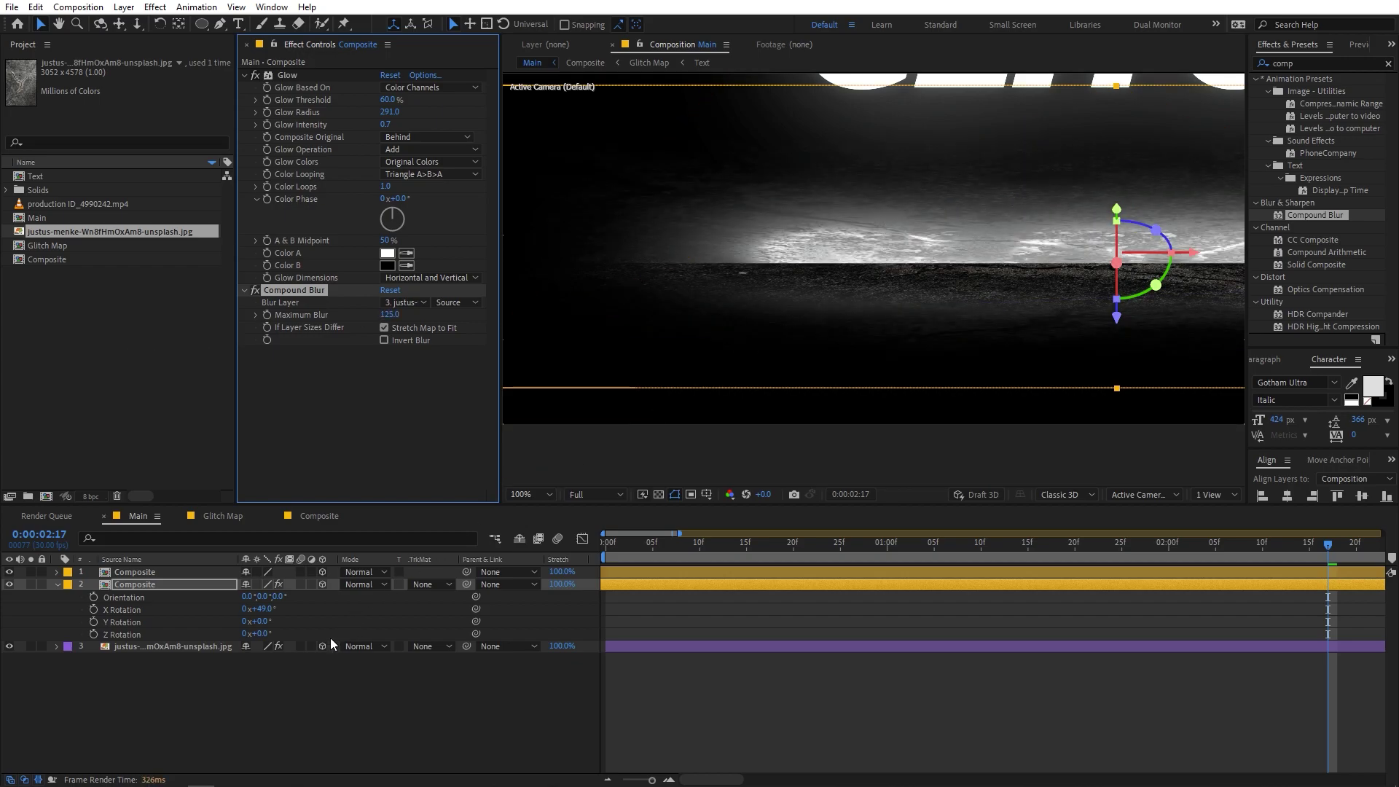
left_click(262, 614)
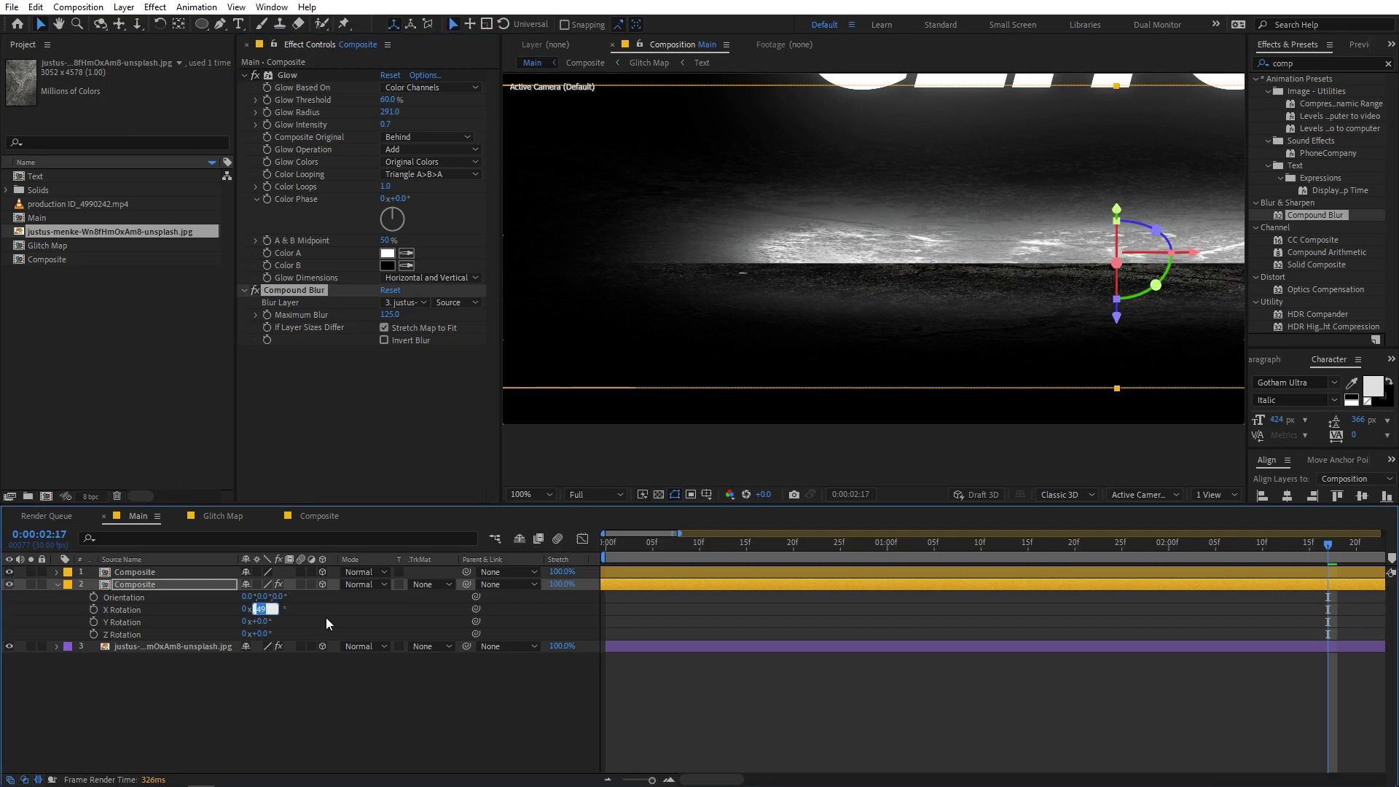
left_click(326, 618)
key("ctrl+z")
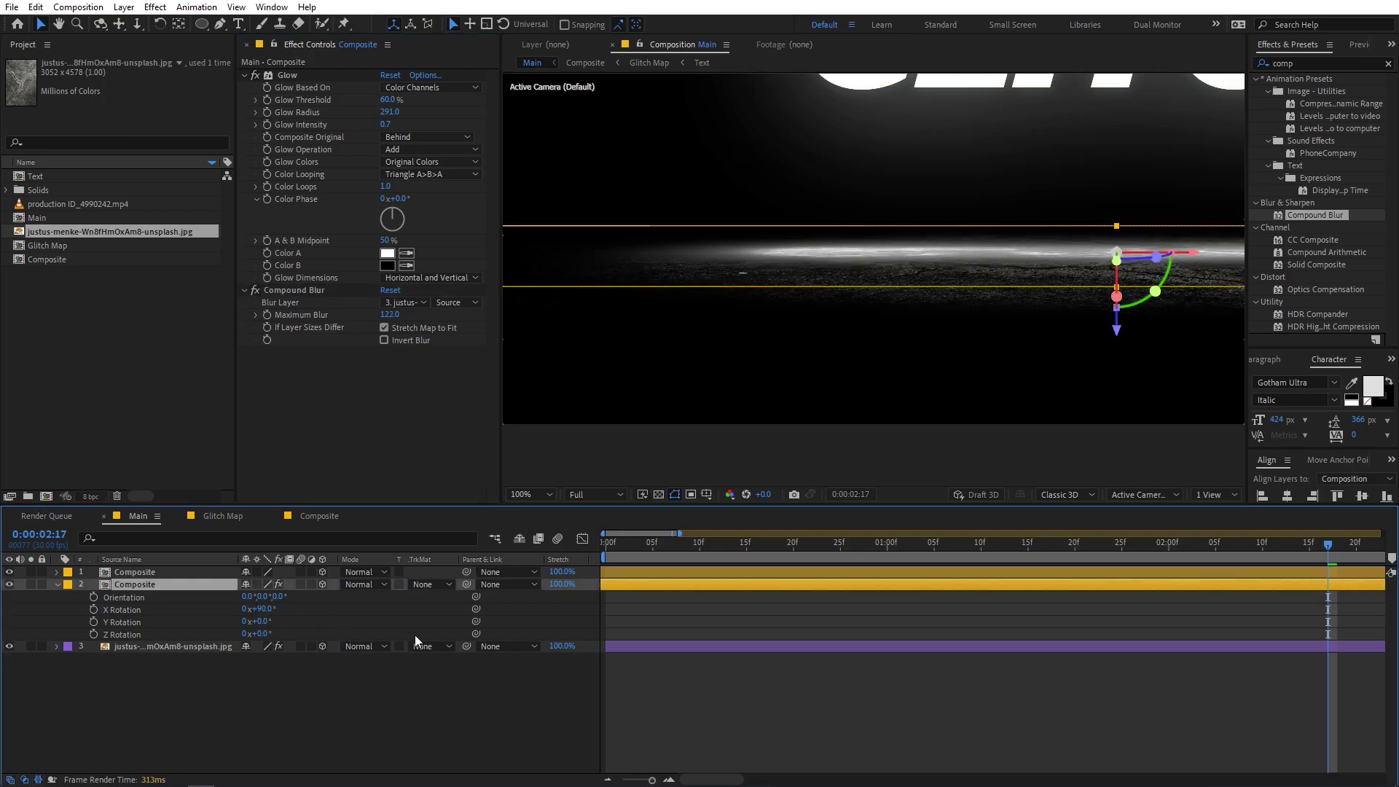
Preview the animation from the first frame to check the blurred floor reflection.
left_click(364, 677)
scroll(1076, 142, "down", 1)
left_click_drag(1054, 208, 947, 306)
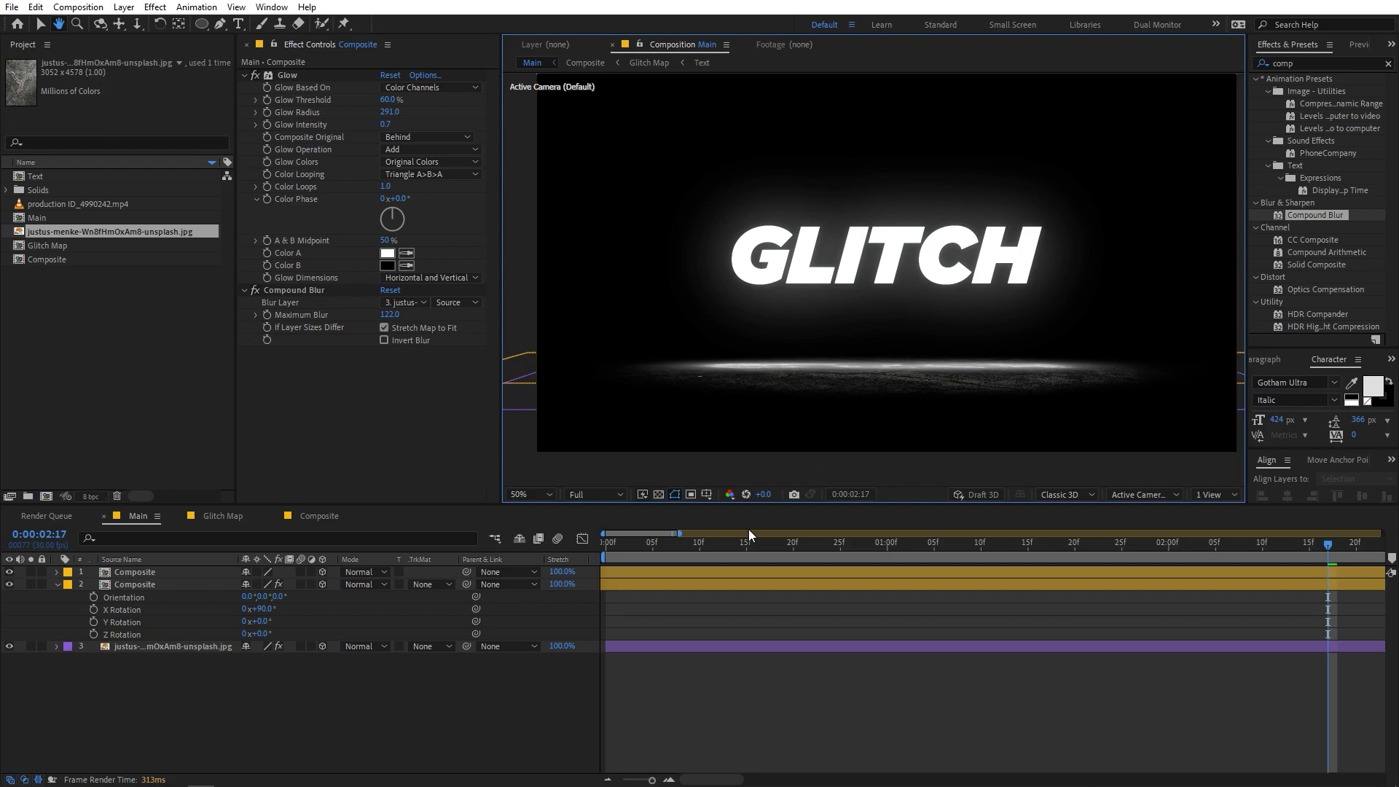
left_click(606, 548)
scroll(933, 260, "down", 1)
key("space")
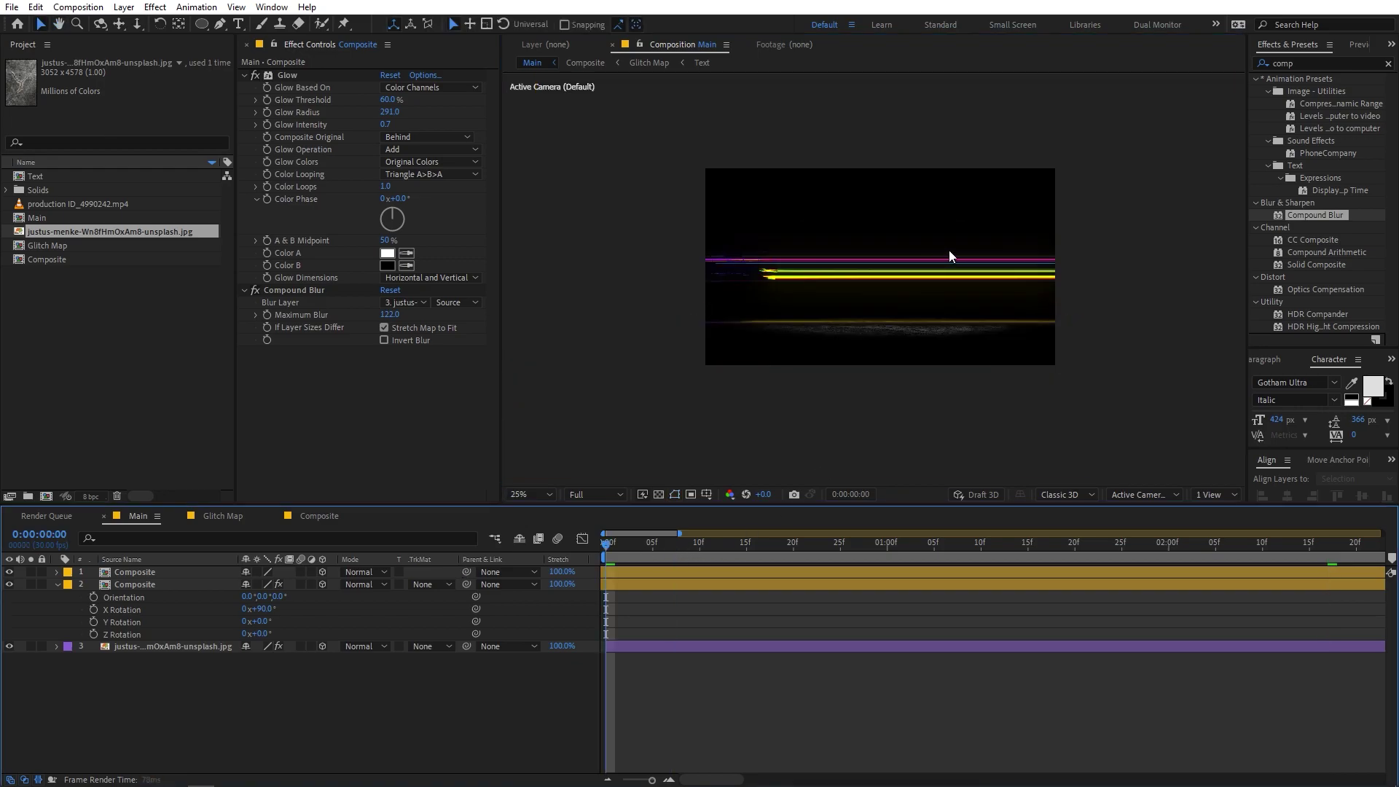
scroll(949, 250, "up", 1)
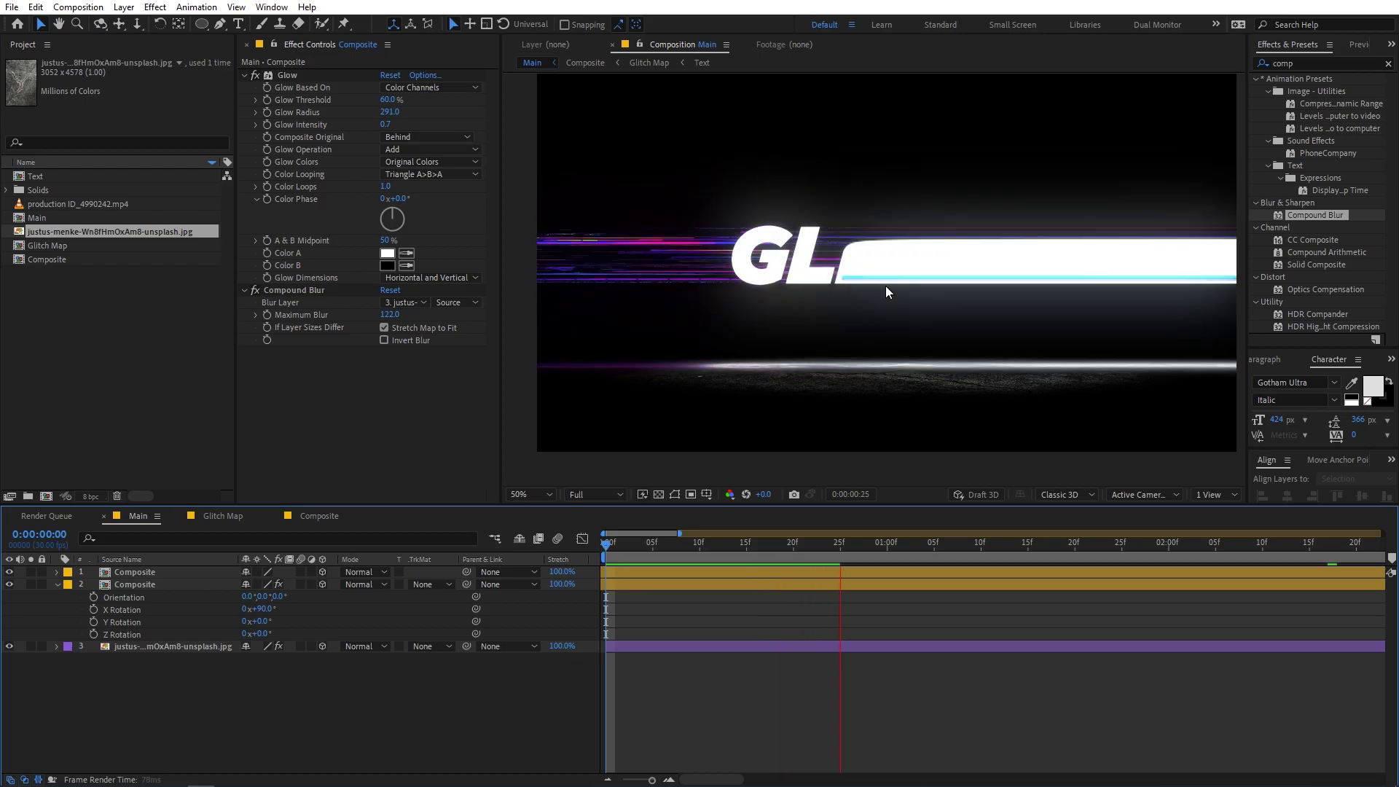
Lower the floor reflection layer's opacity to 84% and preview the result from the start.
left_click(164, 584)
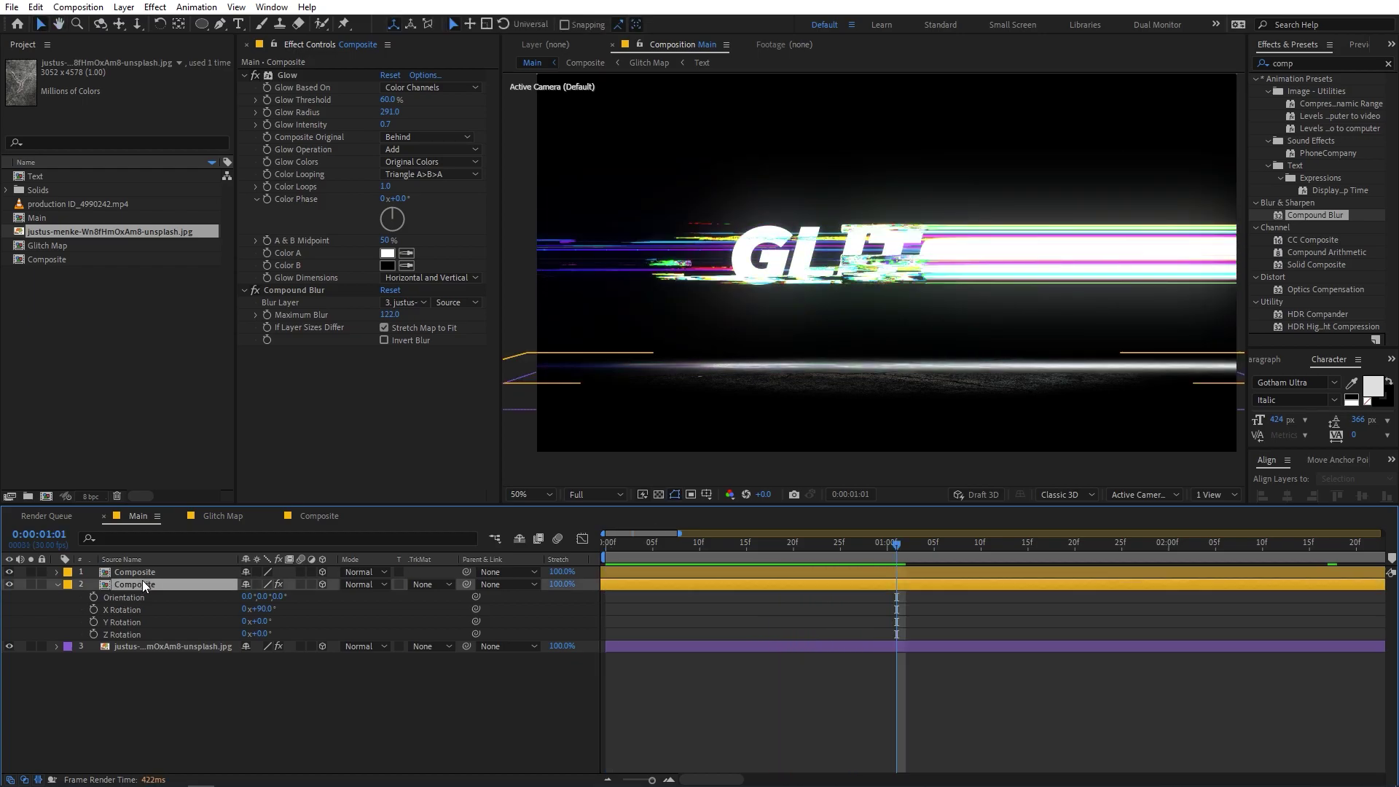
key("t")
left_click_drag(255, 600, 164, 621)
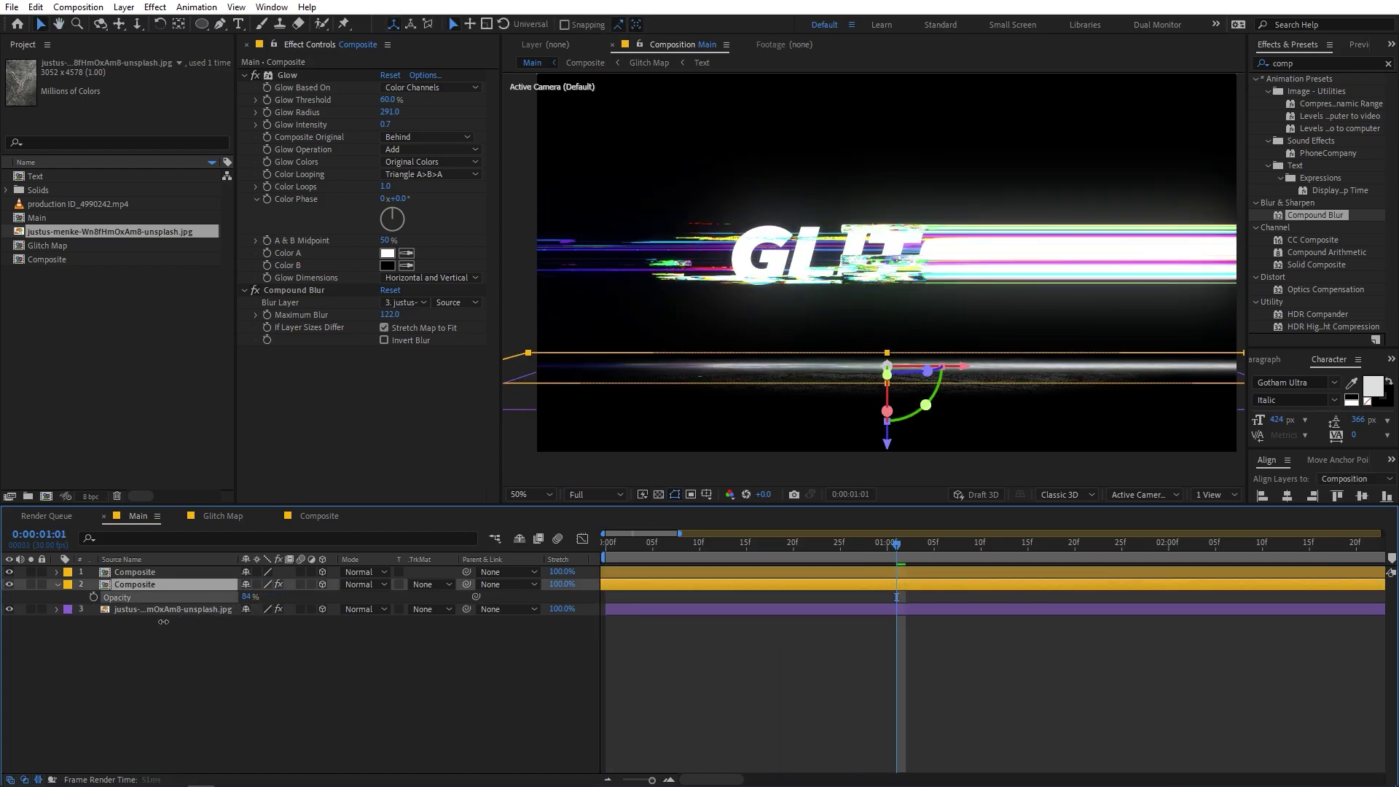
left_click(162, 622)
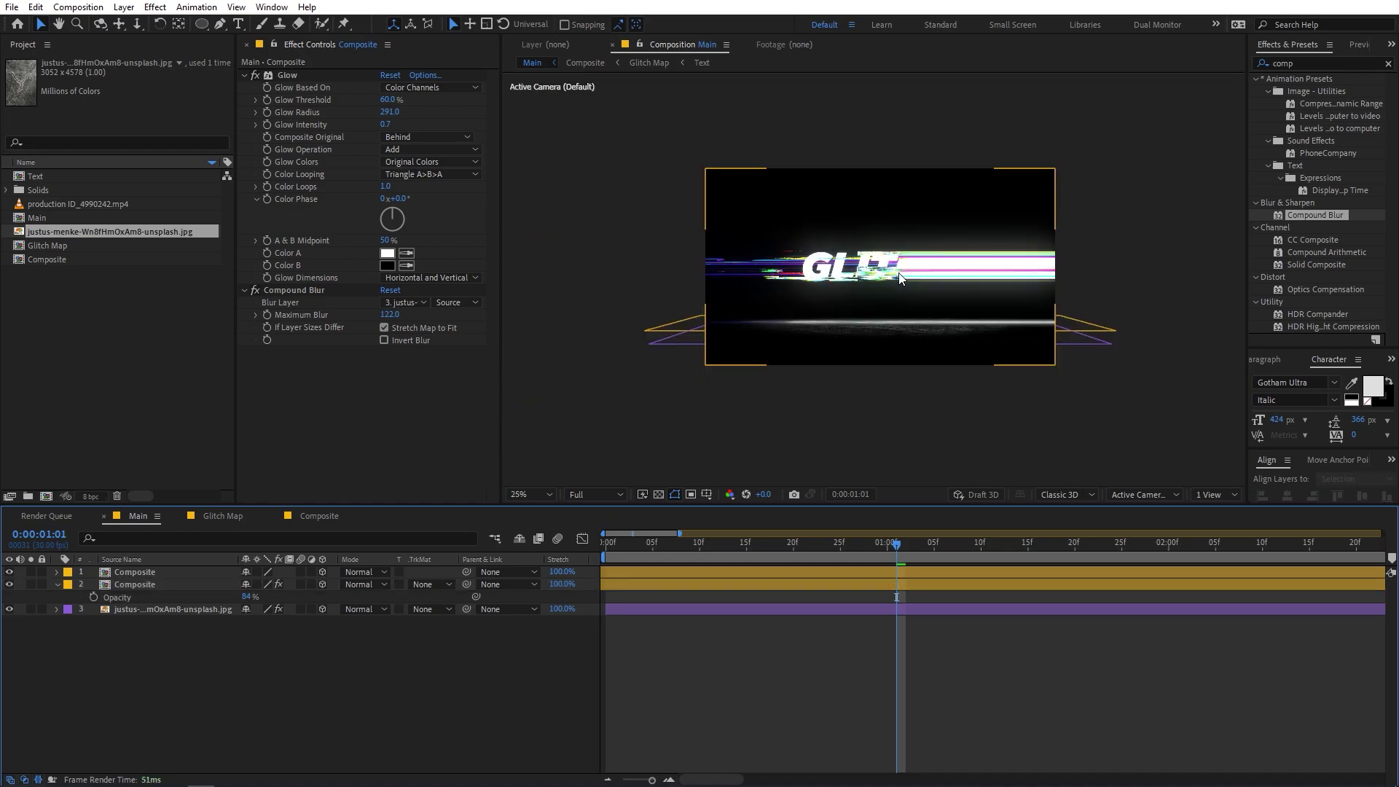
key("space")
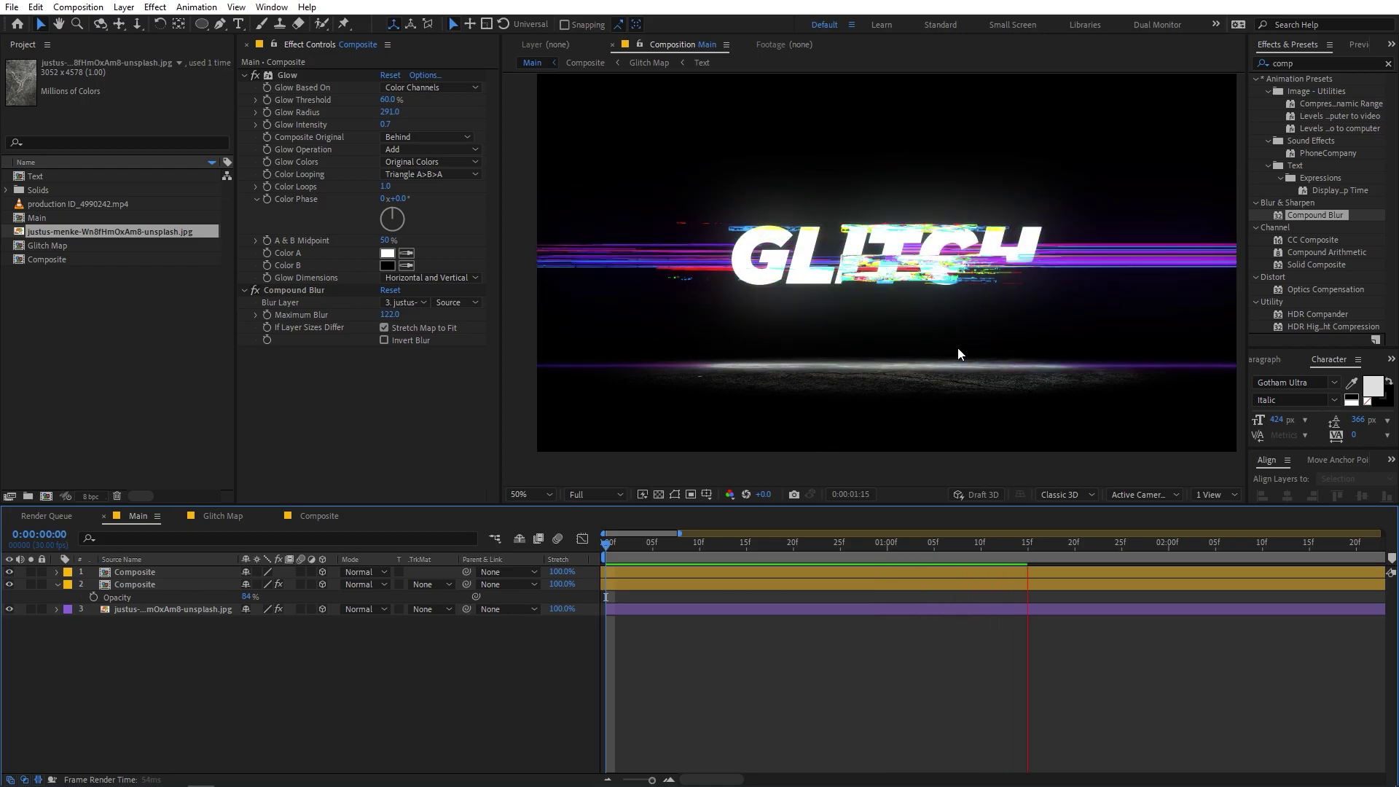
key("space")
Set the floor reflection layer's scale to 90.2, 67, 100% and scrub through the animation back to the first frame.
left_click(135, 572)
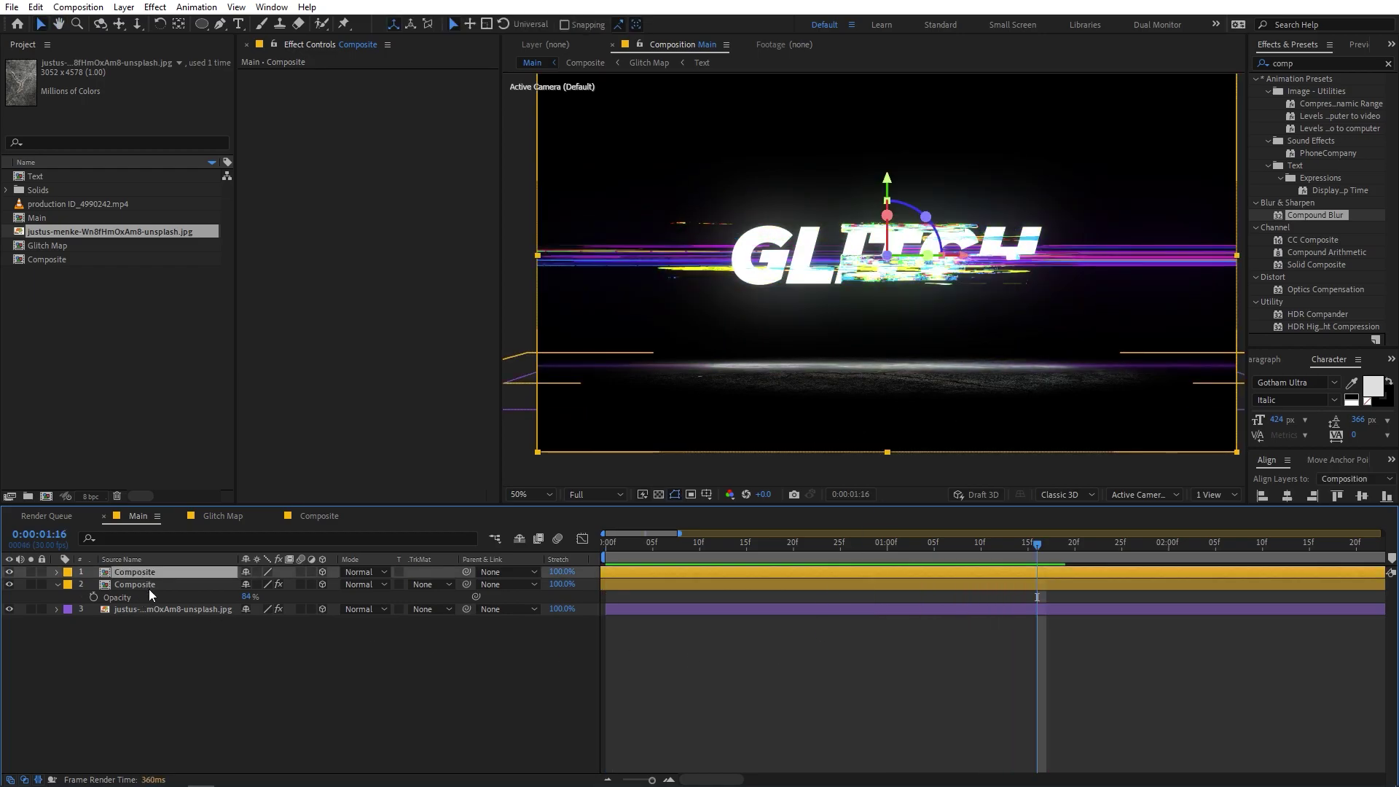
left_click(153, 584)
left_click_drag(268, 597, 87, 632)
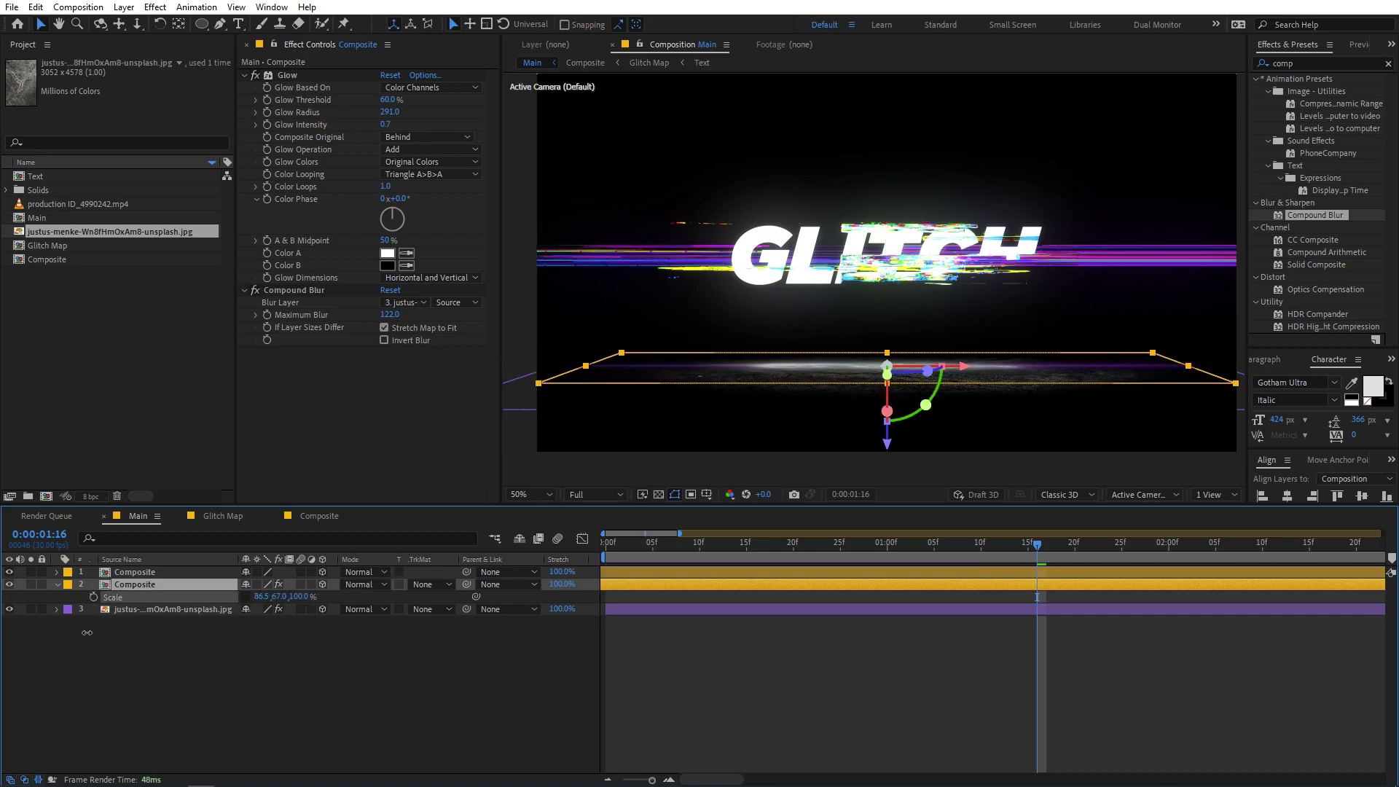
left_click(273, 648)
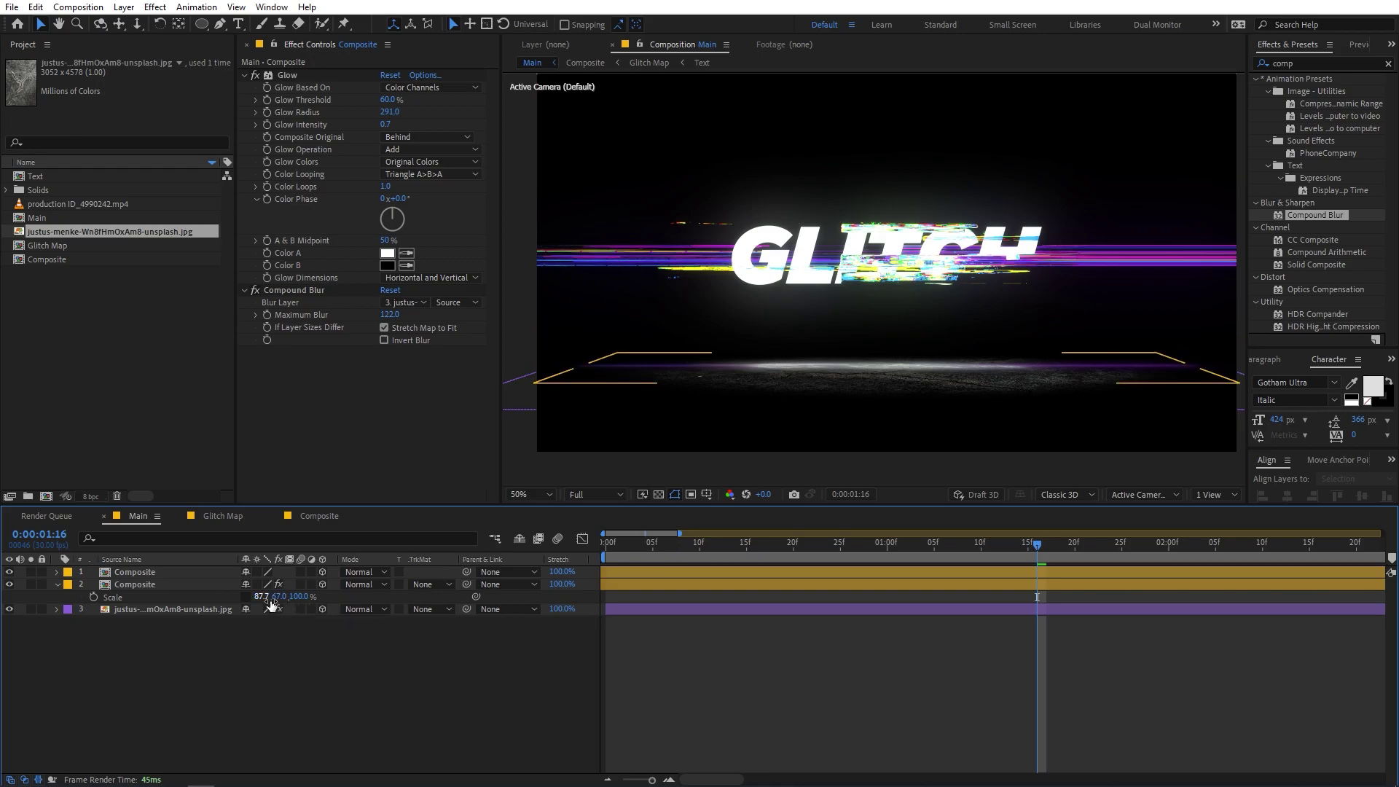
left_click_drag(270, 605, 287, 602)
left_click(582, 634)
left_click_drag(797, 550, 604, 553)
Add a two-node camera with the 50mm preset to the Main composition.
left_click(112, 383)
left_click(137, 9)
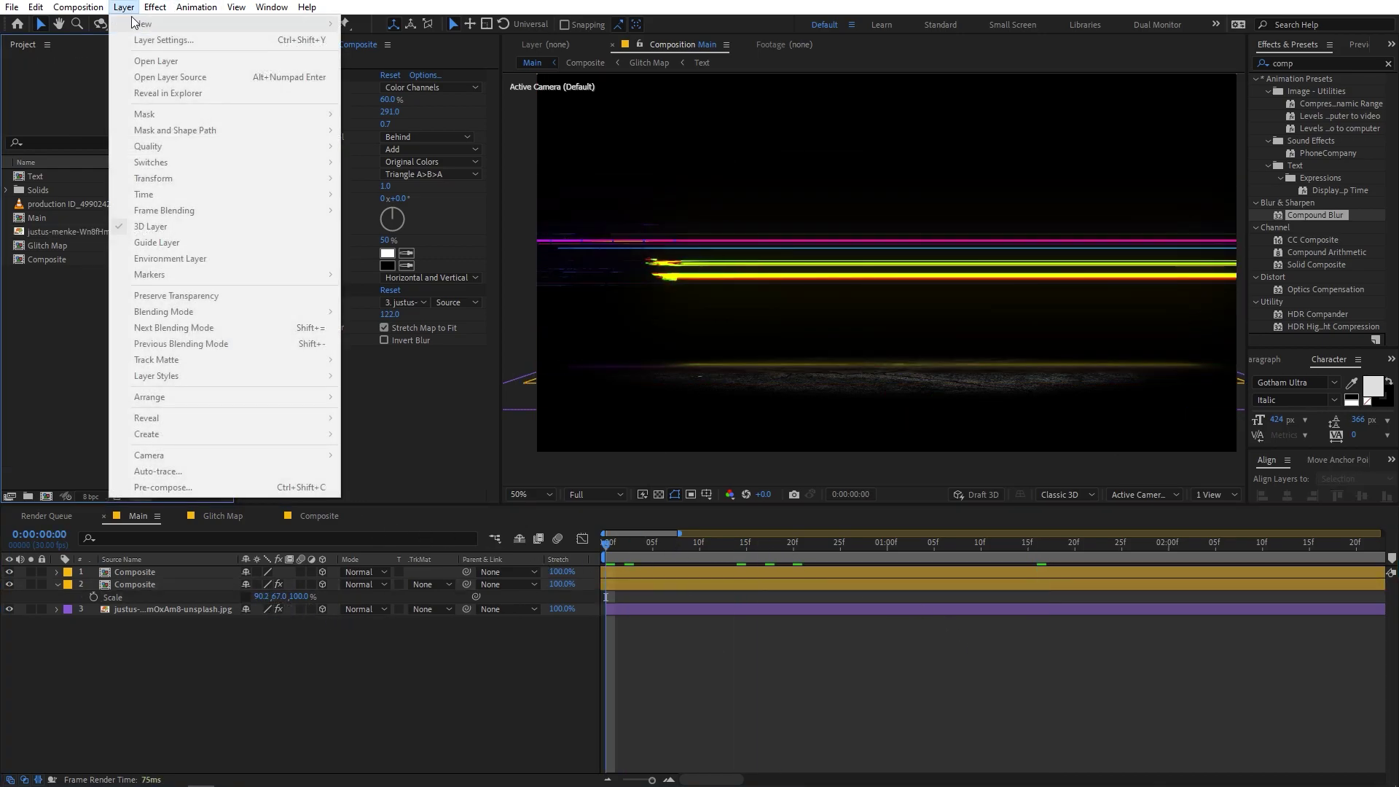
left_click(207, 614)
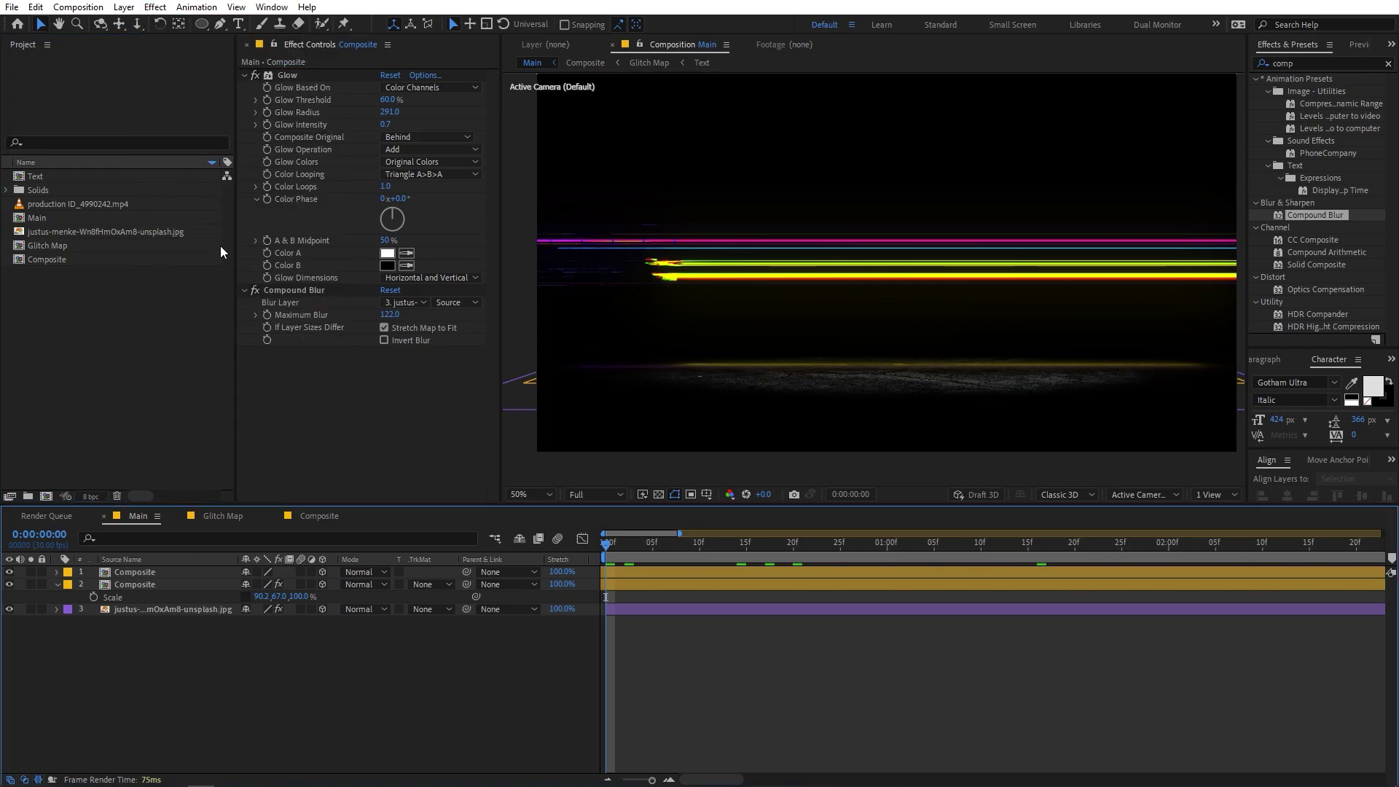
left_click(115, 9)
mouse_move(204, 24)
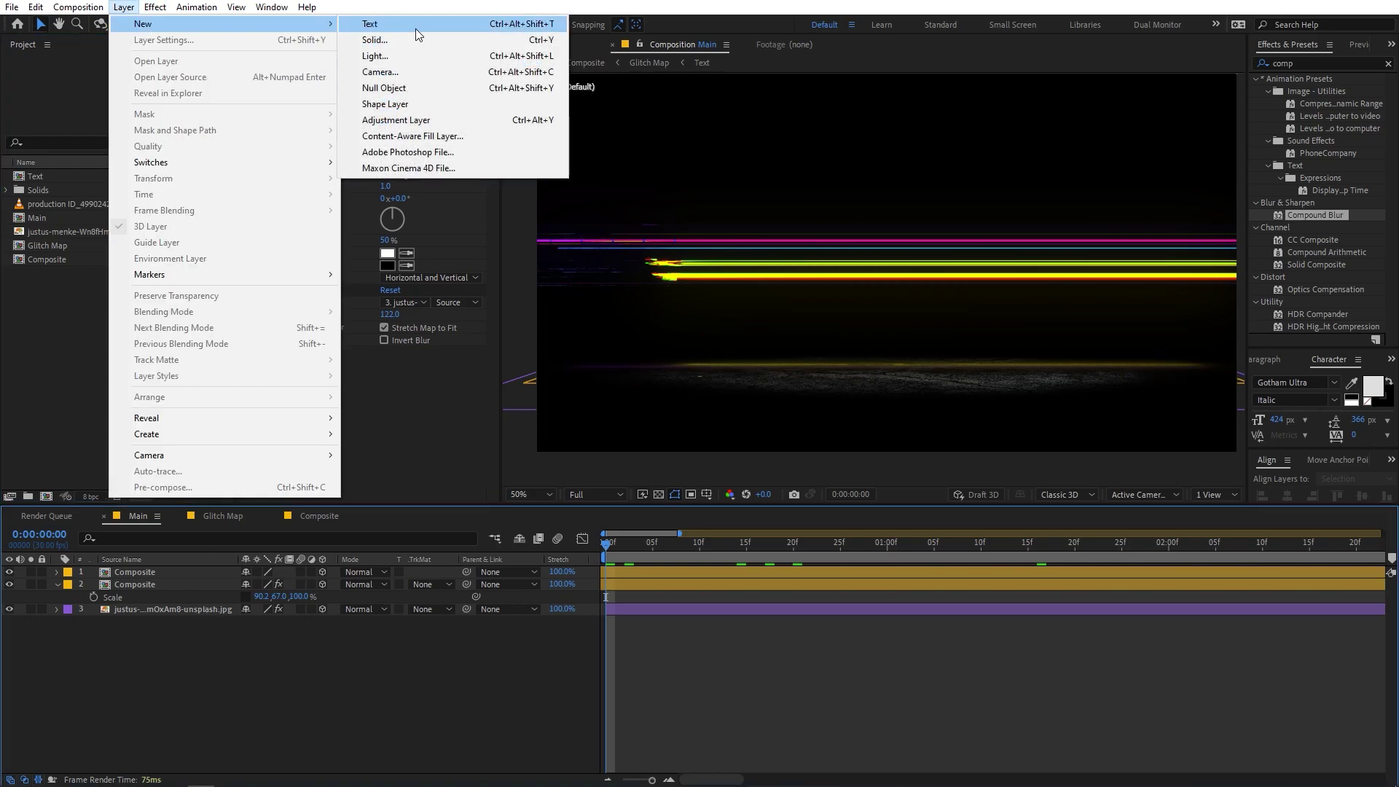
left_click(389, 72)
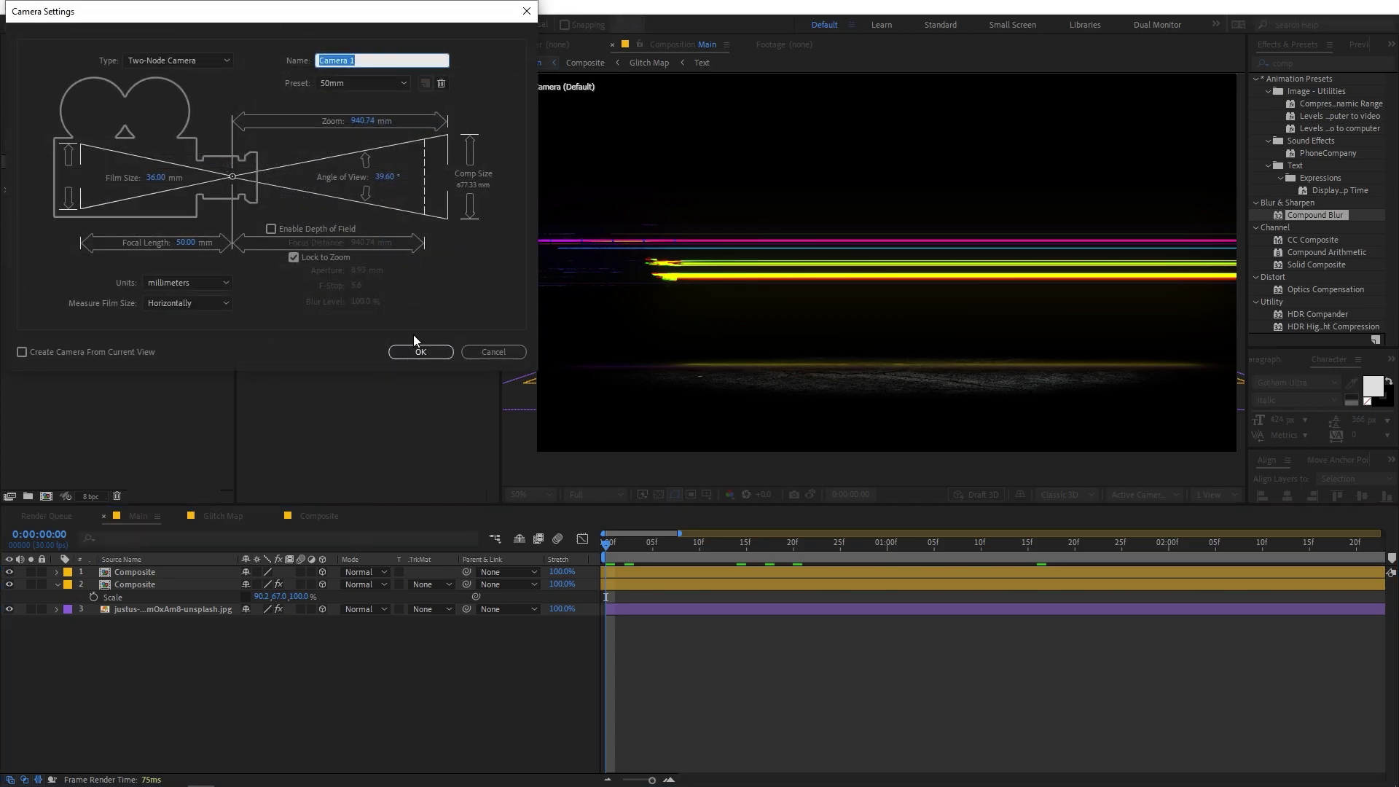
left_click(423, 354)
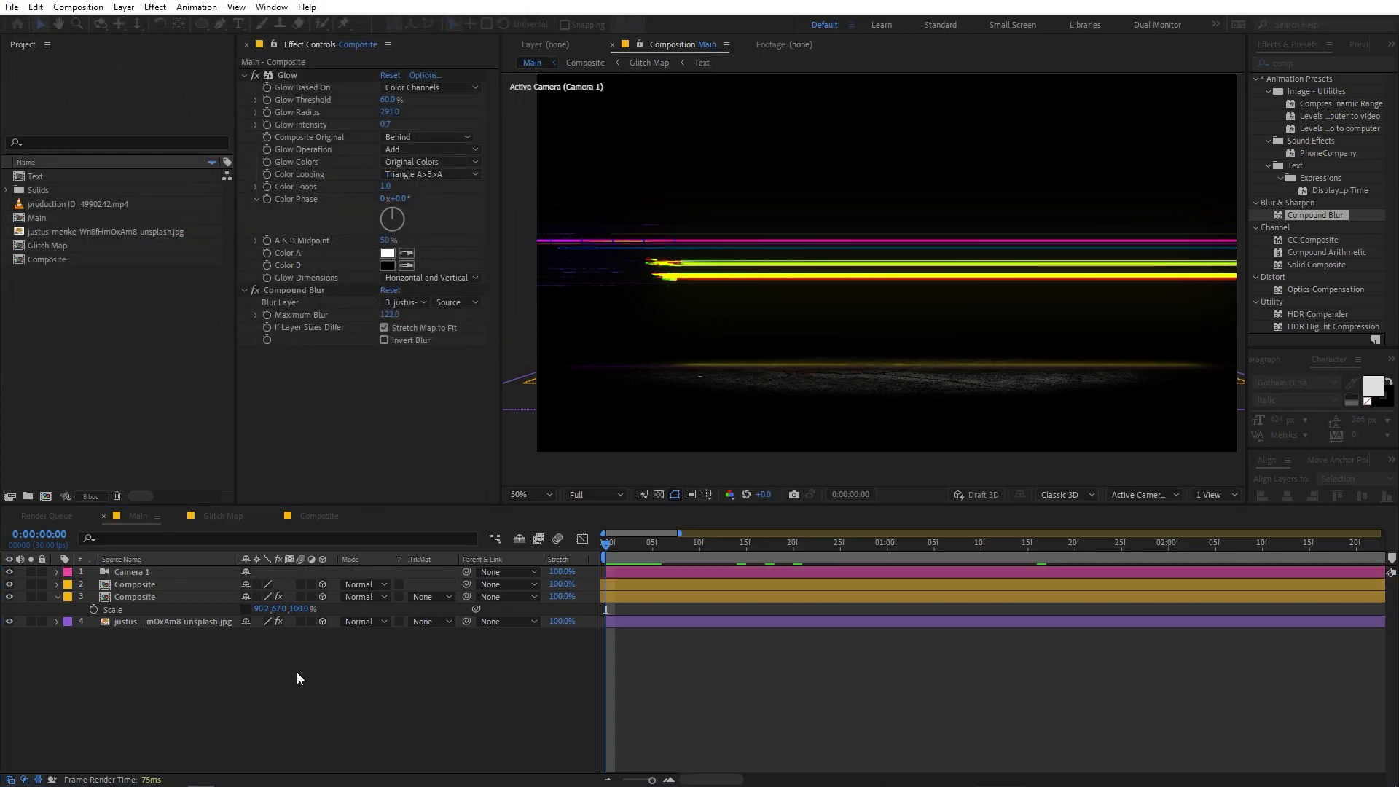
Add a null object as a 3D layer and parent Camera 1 to it.
left_click(124, 8)
mouse_move(186, 24)
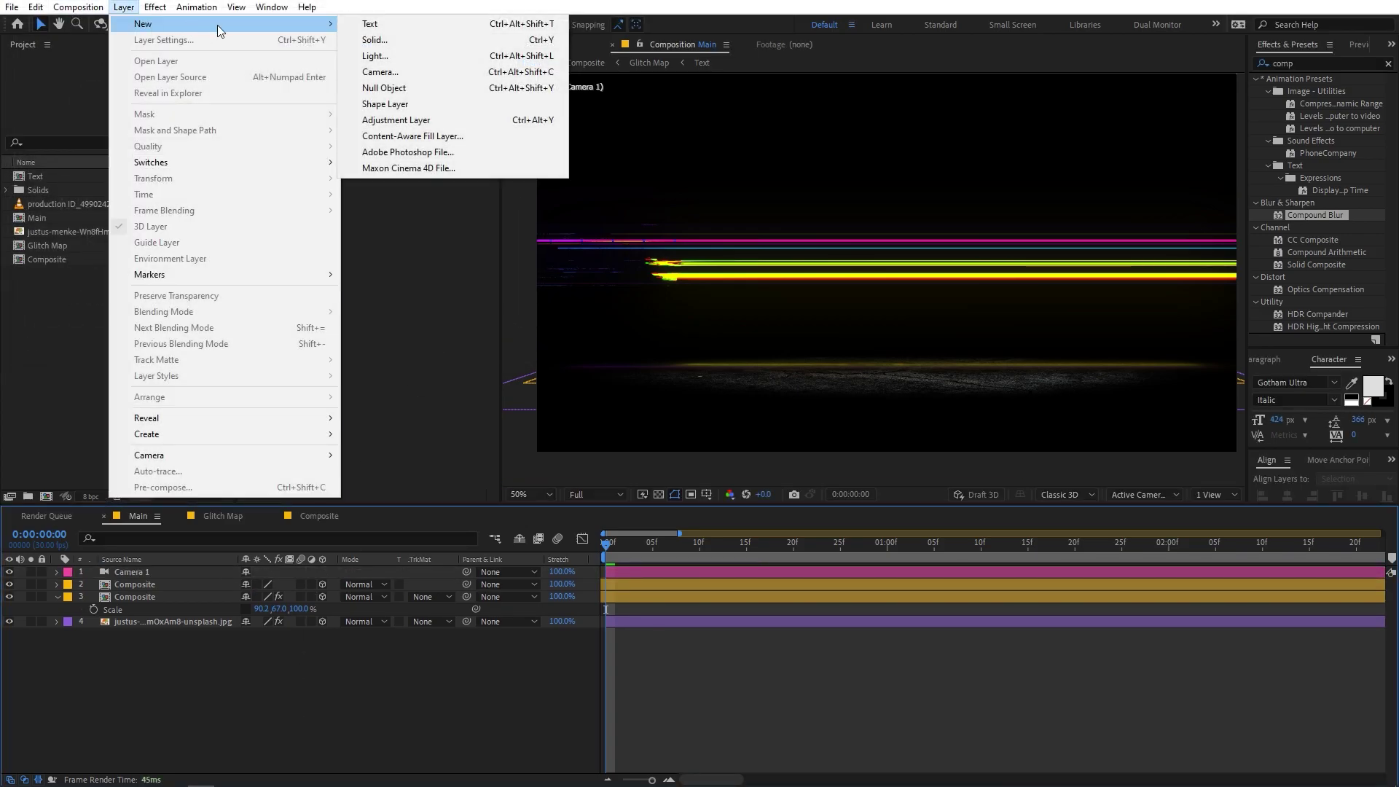
left_click(393, 91)
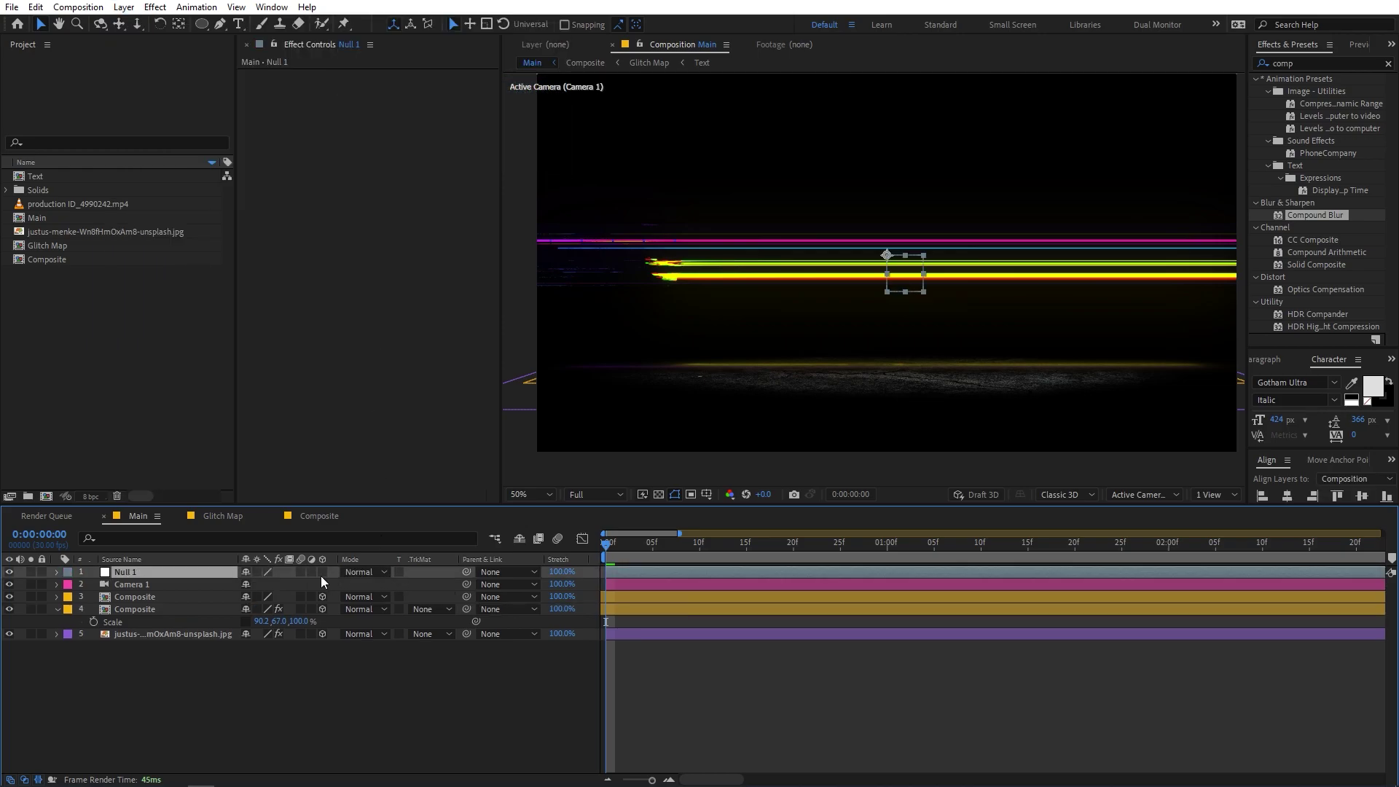
left_click(140, 585)
left_click_drag(160, 587, 136, 573)
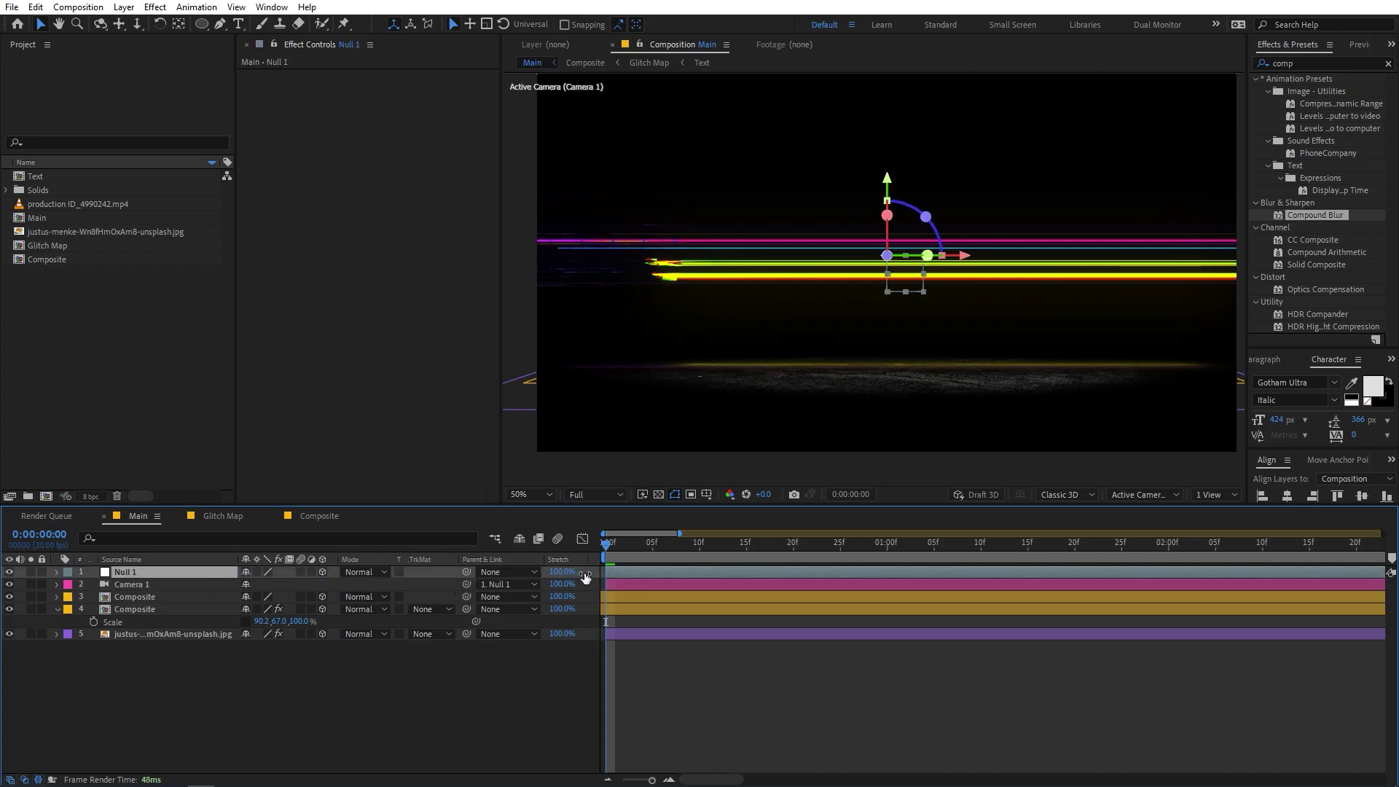
Keyframe the null's Y Rotation from -32° at the first frame to 0° at 2 seconds.
key("r")
left_click_drag(268, 599, 250, 620)
key("ctrl+z")
key("ctrl+z")
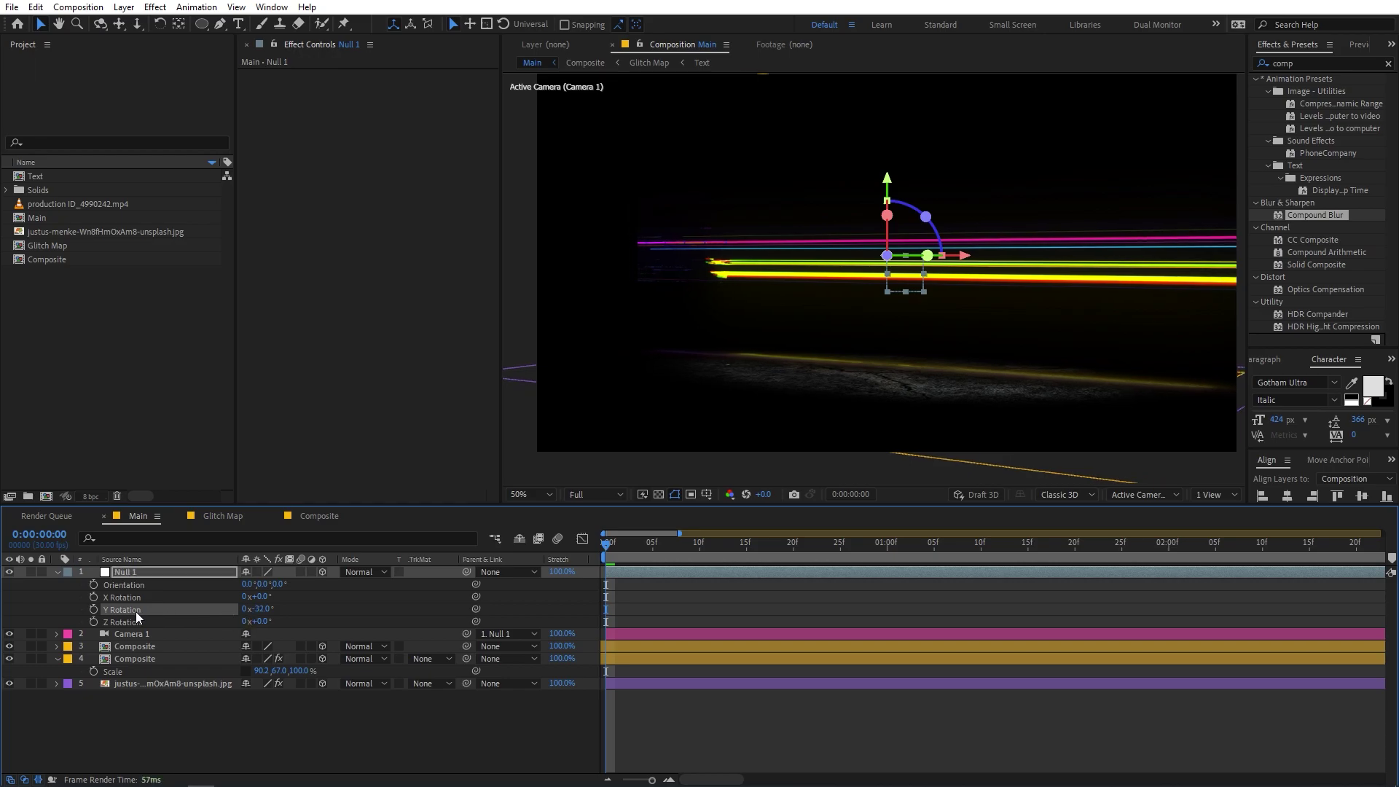
left_click_drag(625, 551, 1174, 542)
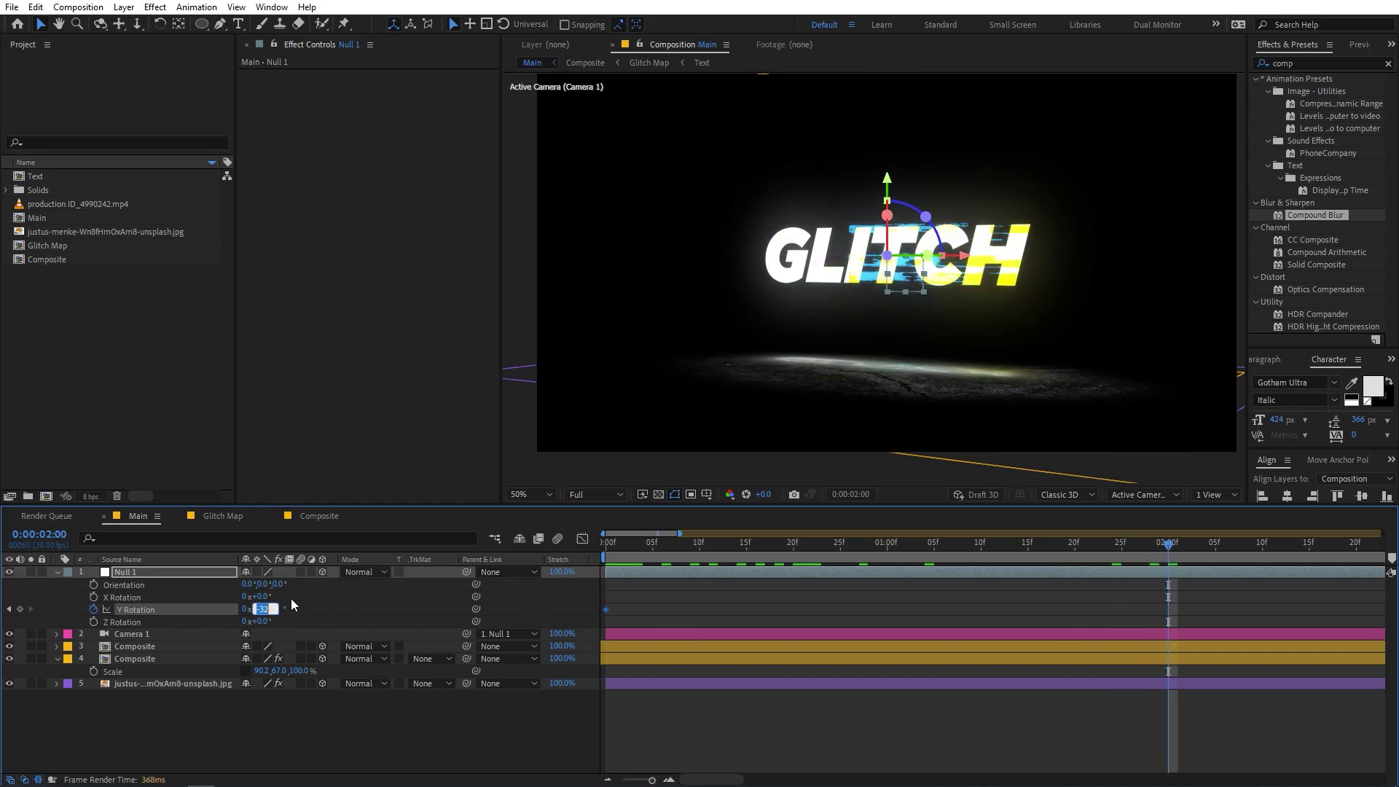
type("0")
key("Return")
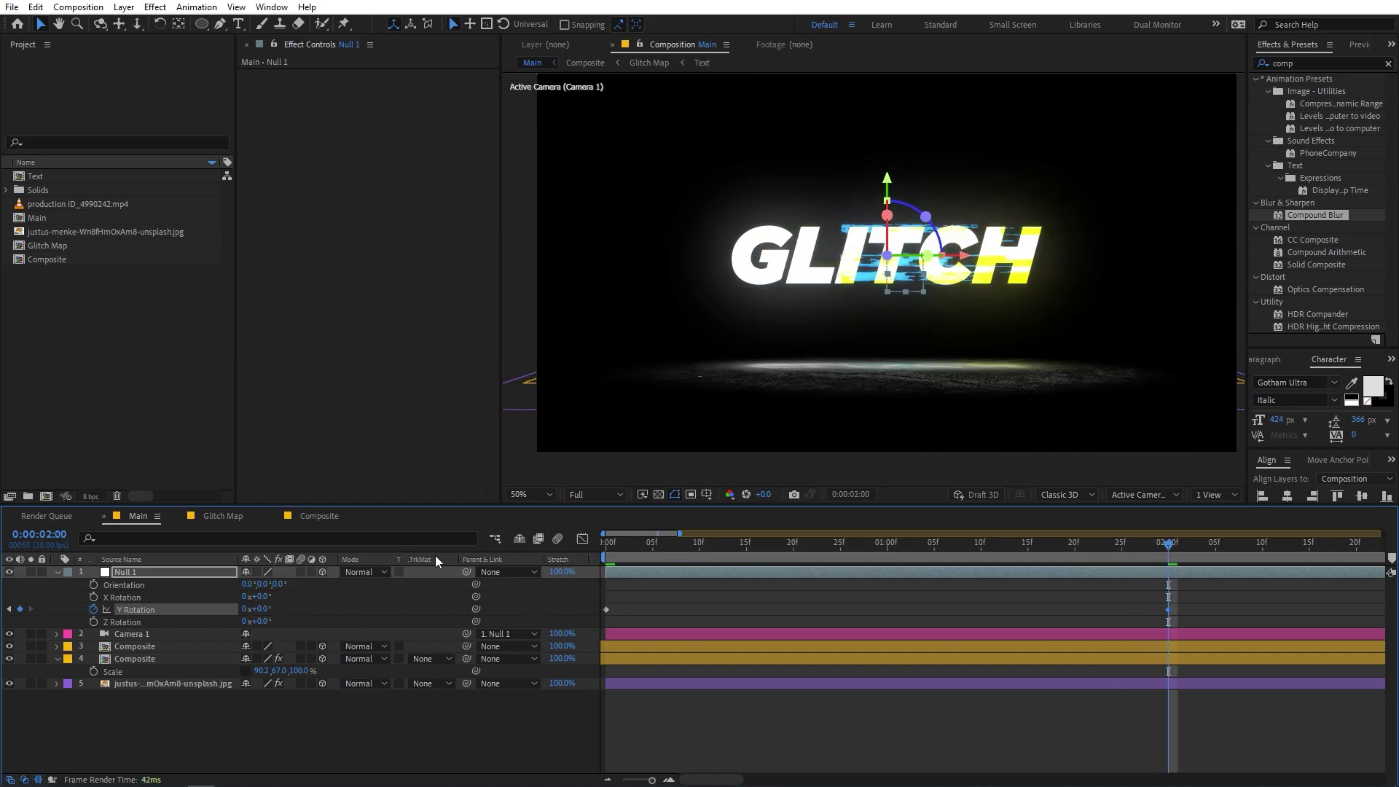
Preview the camera rotation and apply Easy Ease to both of the null's Y Rotation keyframes.
key("space")
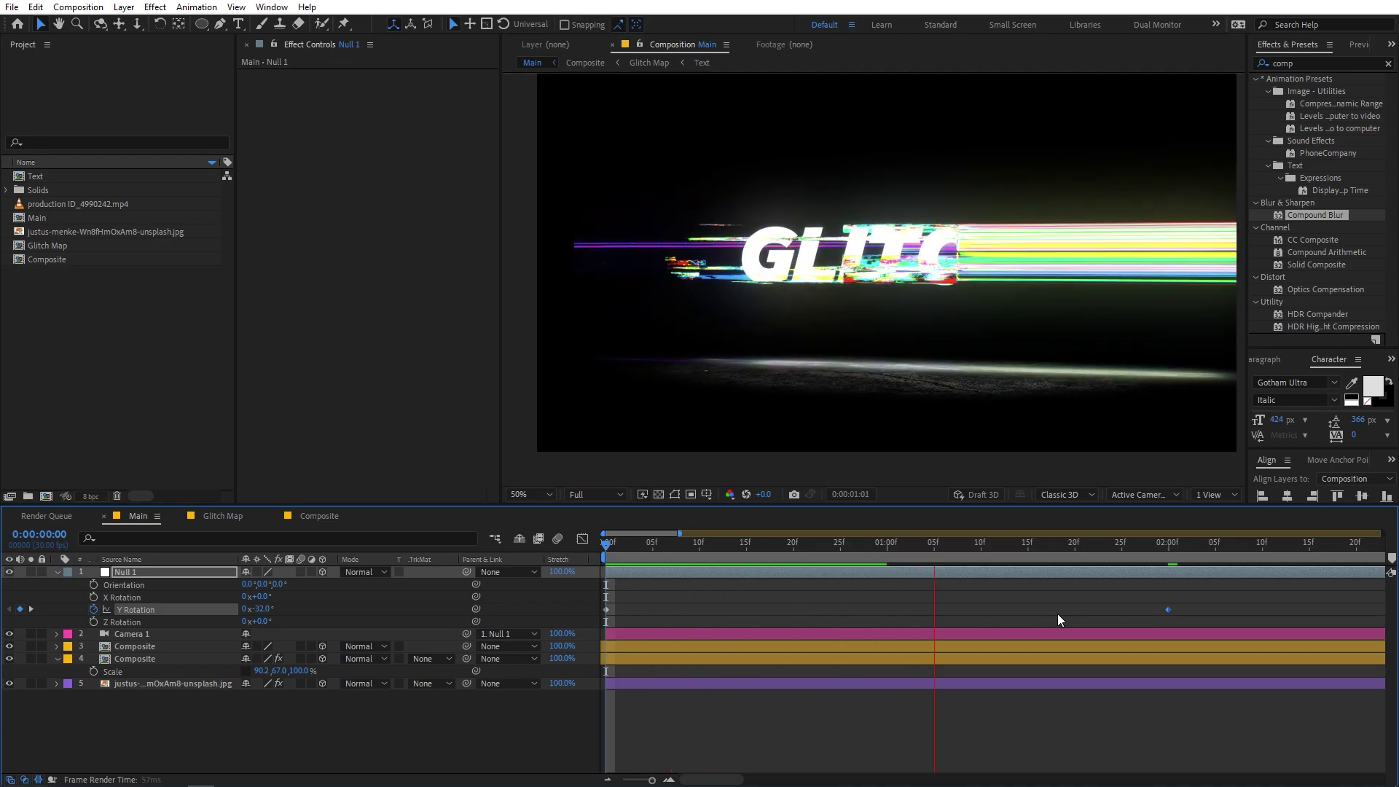
left_click_drag(1226, 601, 499, 635)
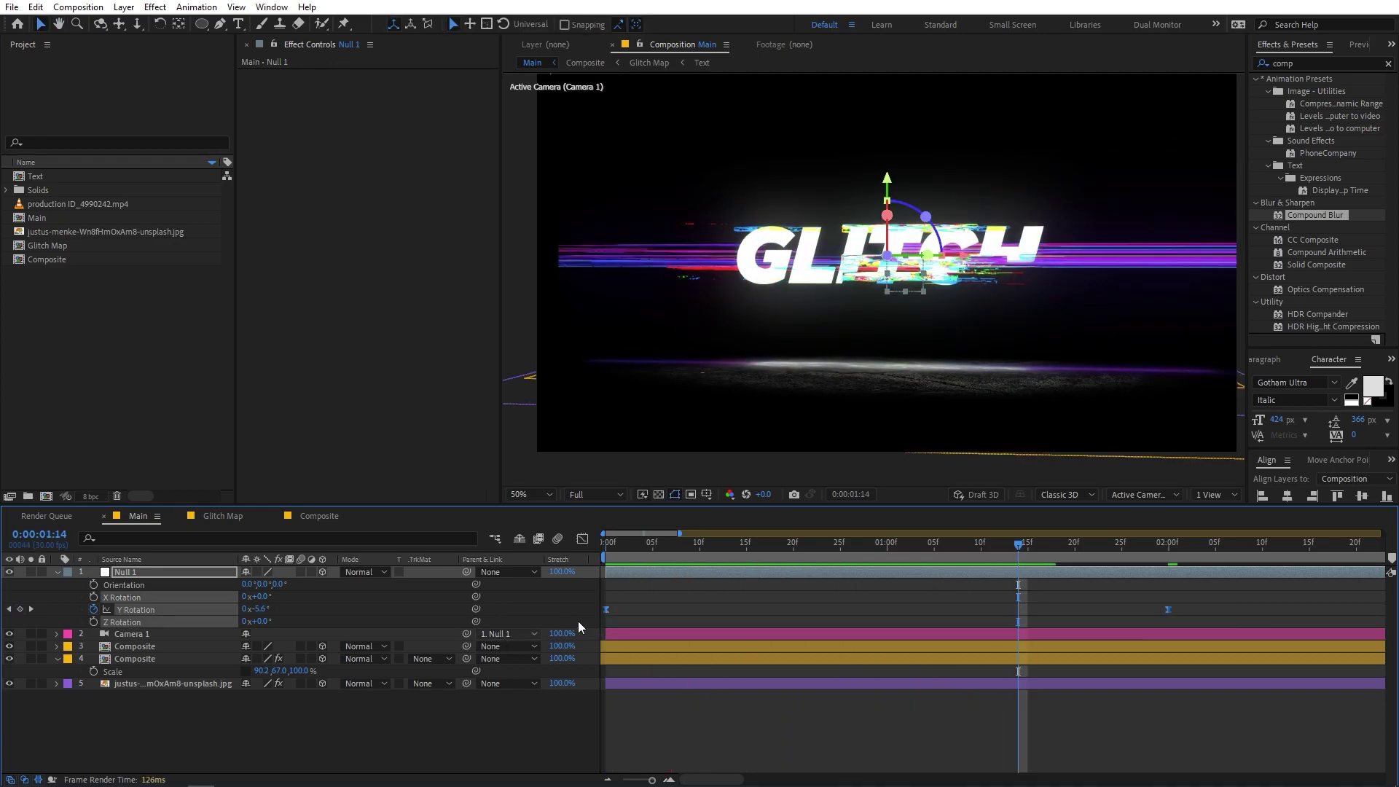
left_click_drag(637, 555, 425, 564)
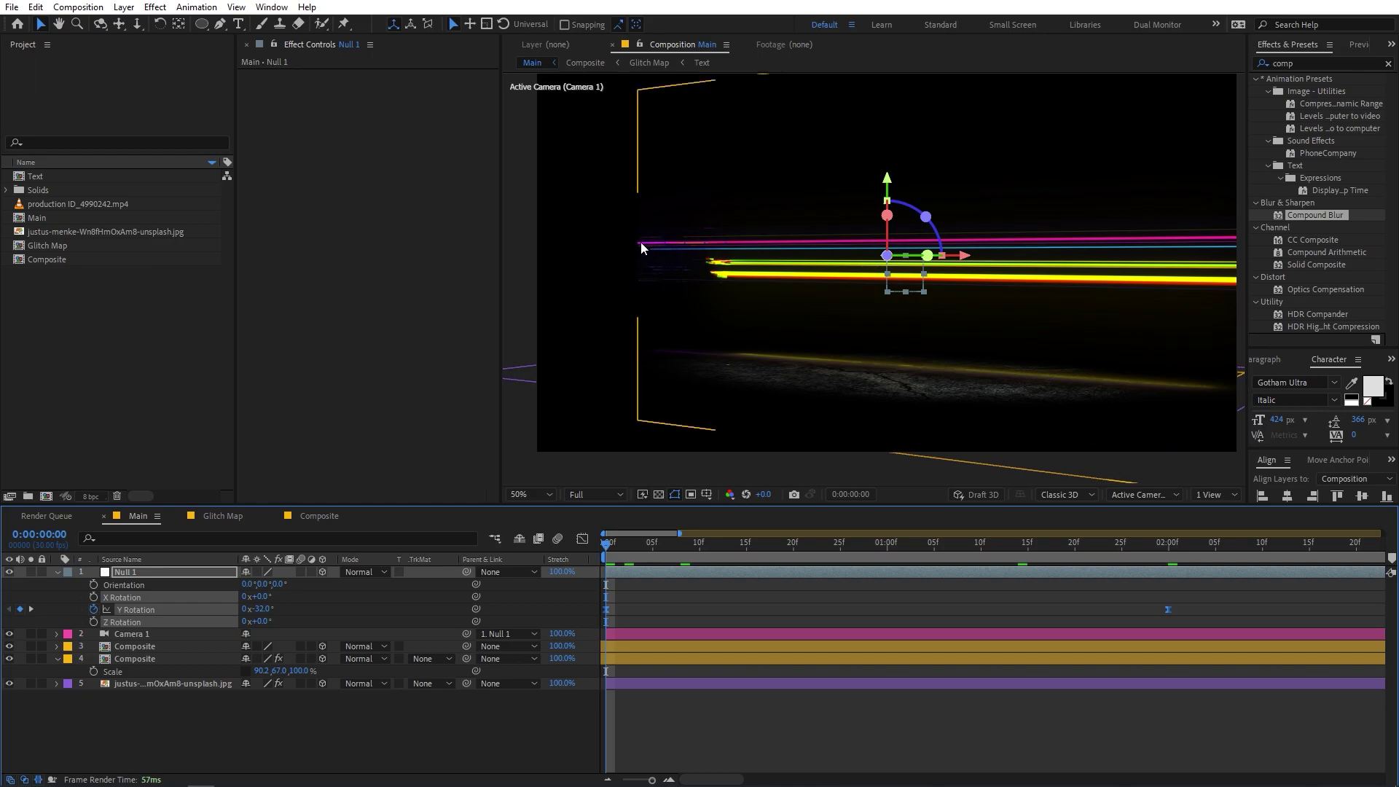
Keyframe the upper Composite layer's scale from 154.4% at the first frame to 100% at 2 seconds and preview it.
left_click(137, 646)
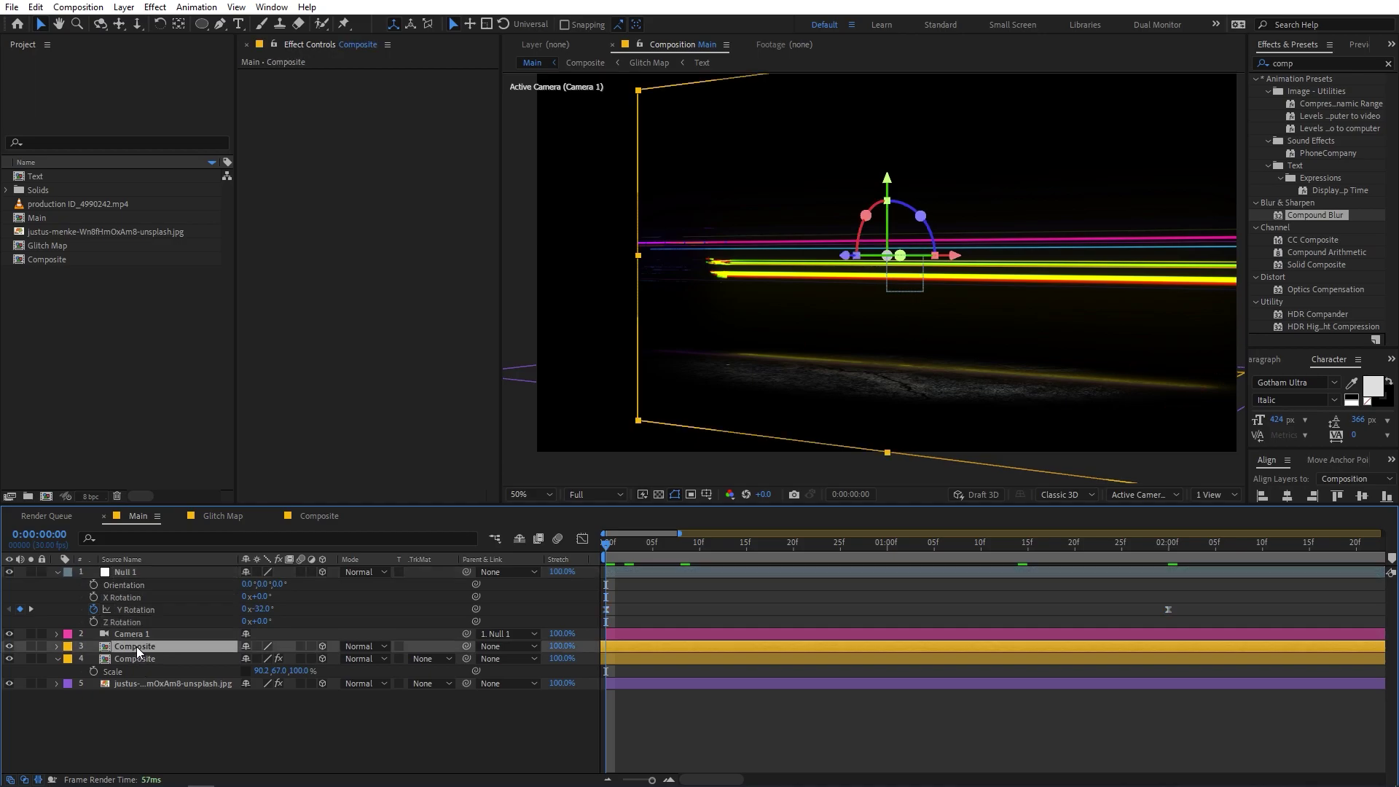
key("alt+shift+s")
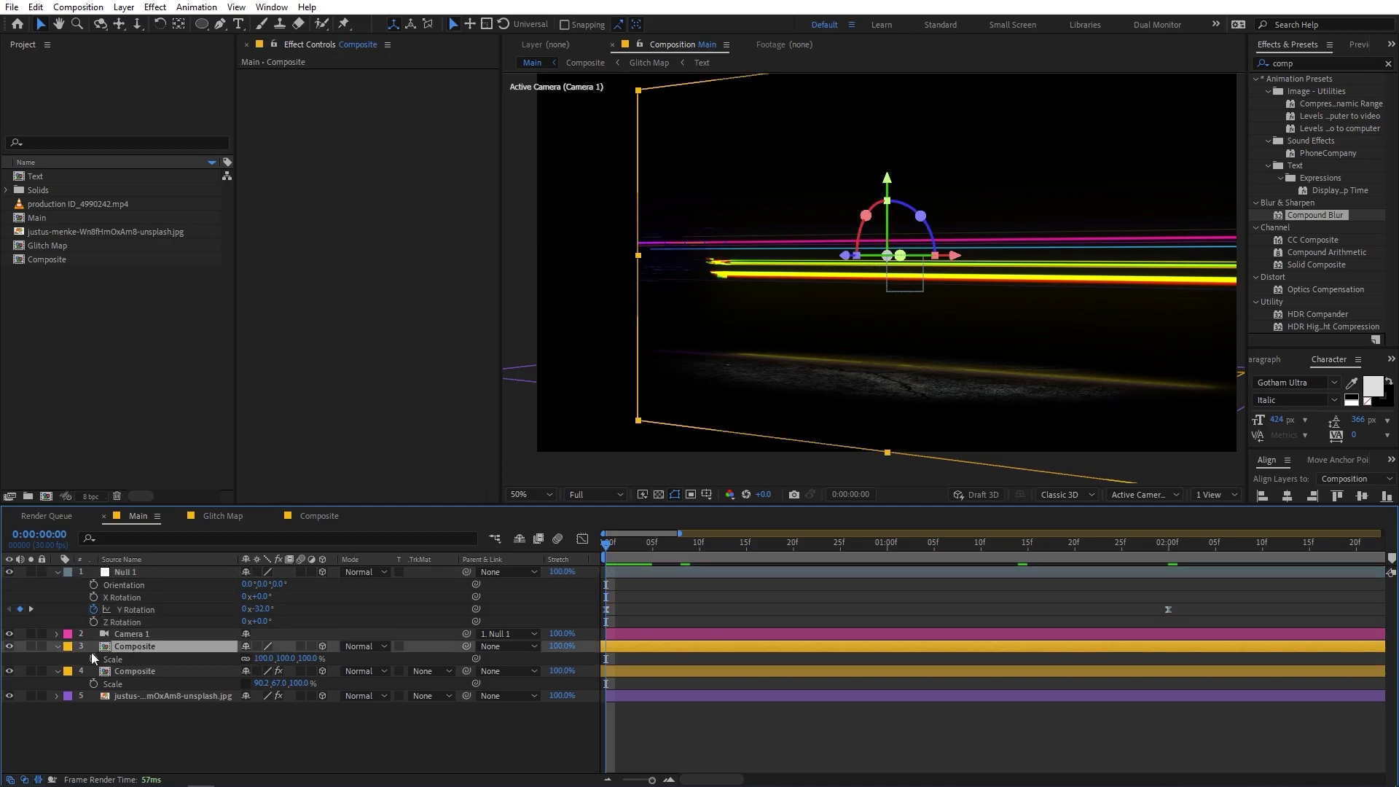
left_click_drag(606, 658, 1173, 663)
left_click_drag(264, 658, 685, 682)
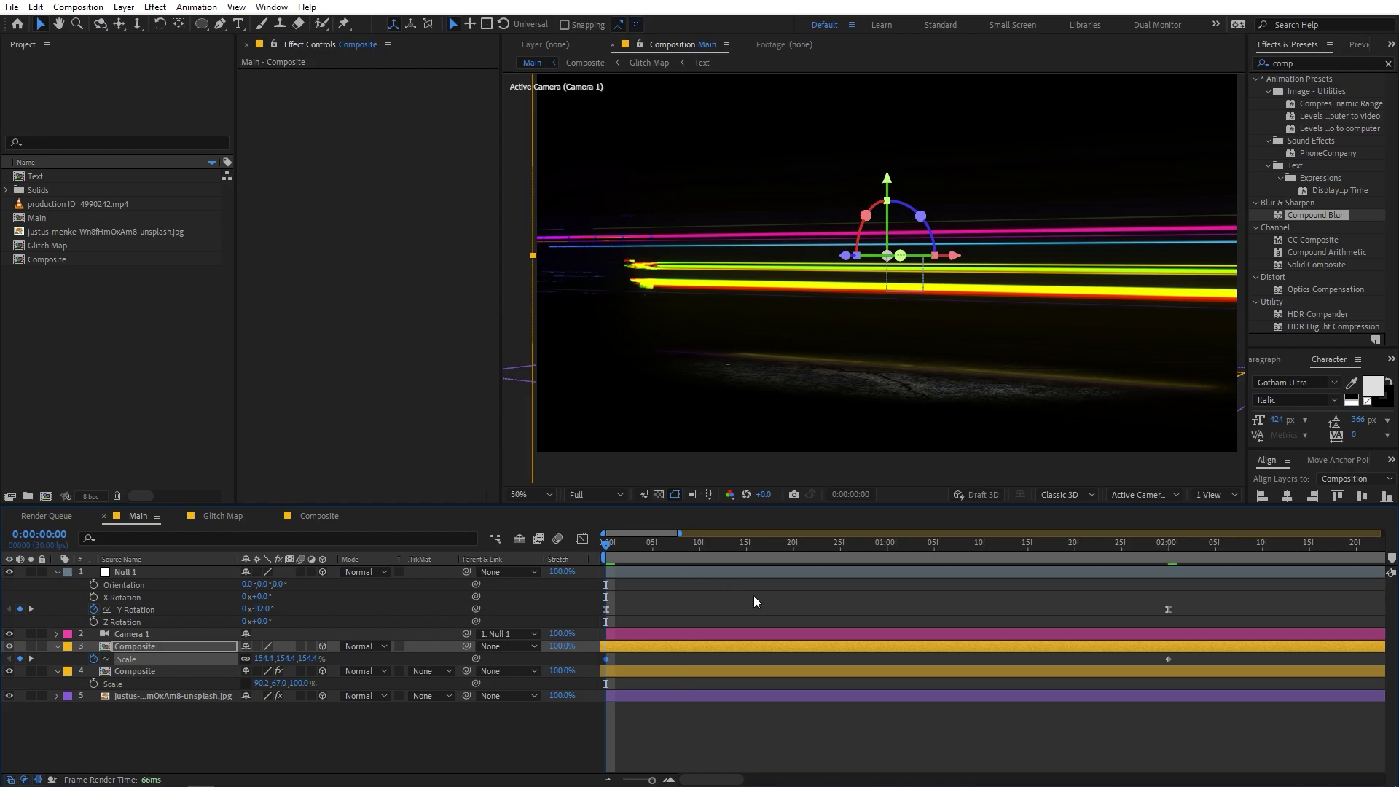
key("space")
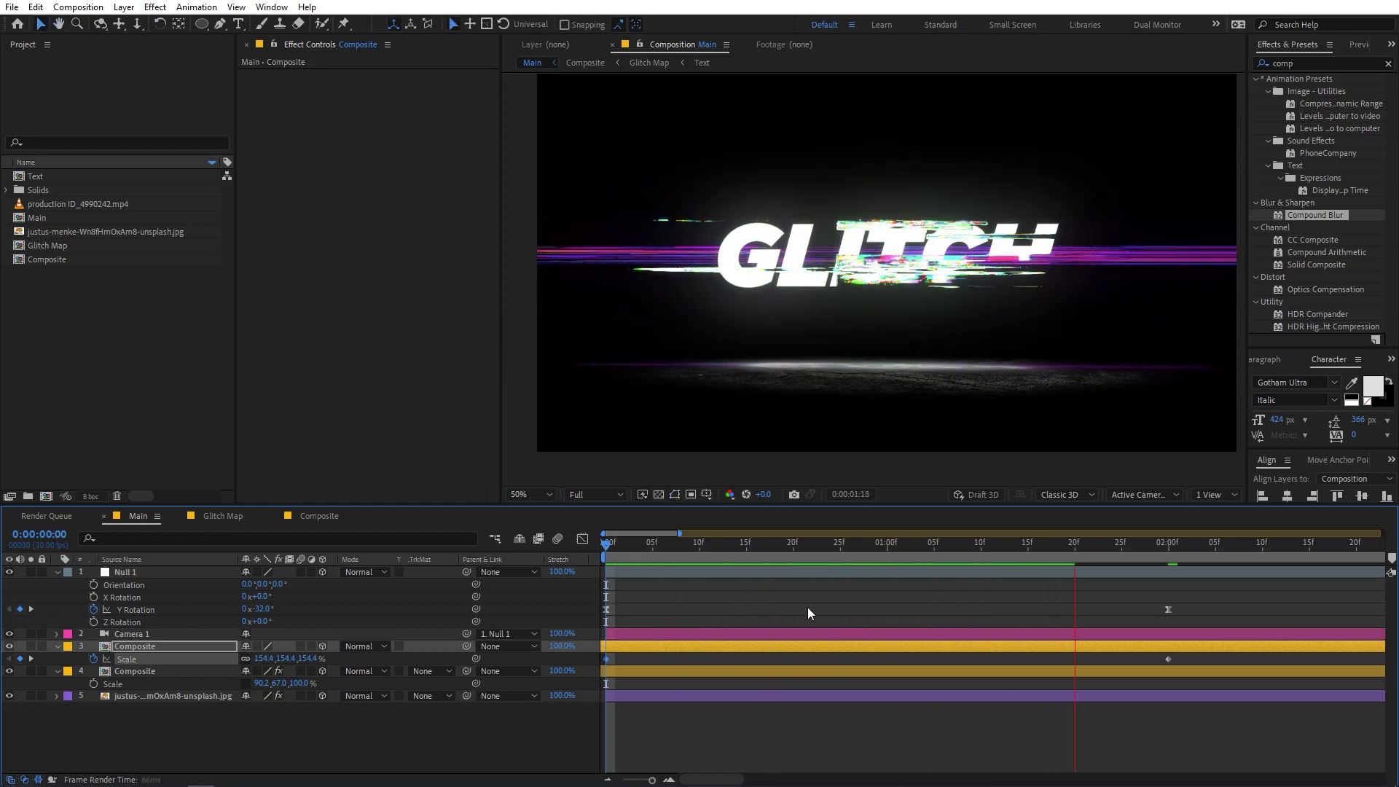
key("space")
key("Home")
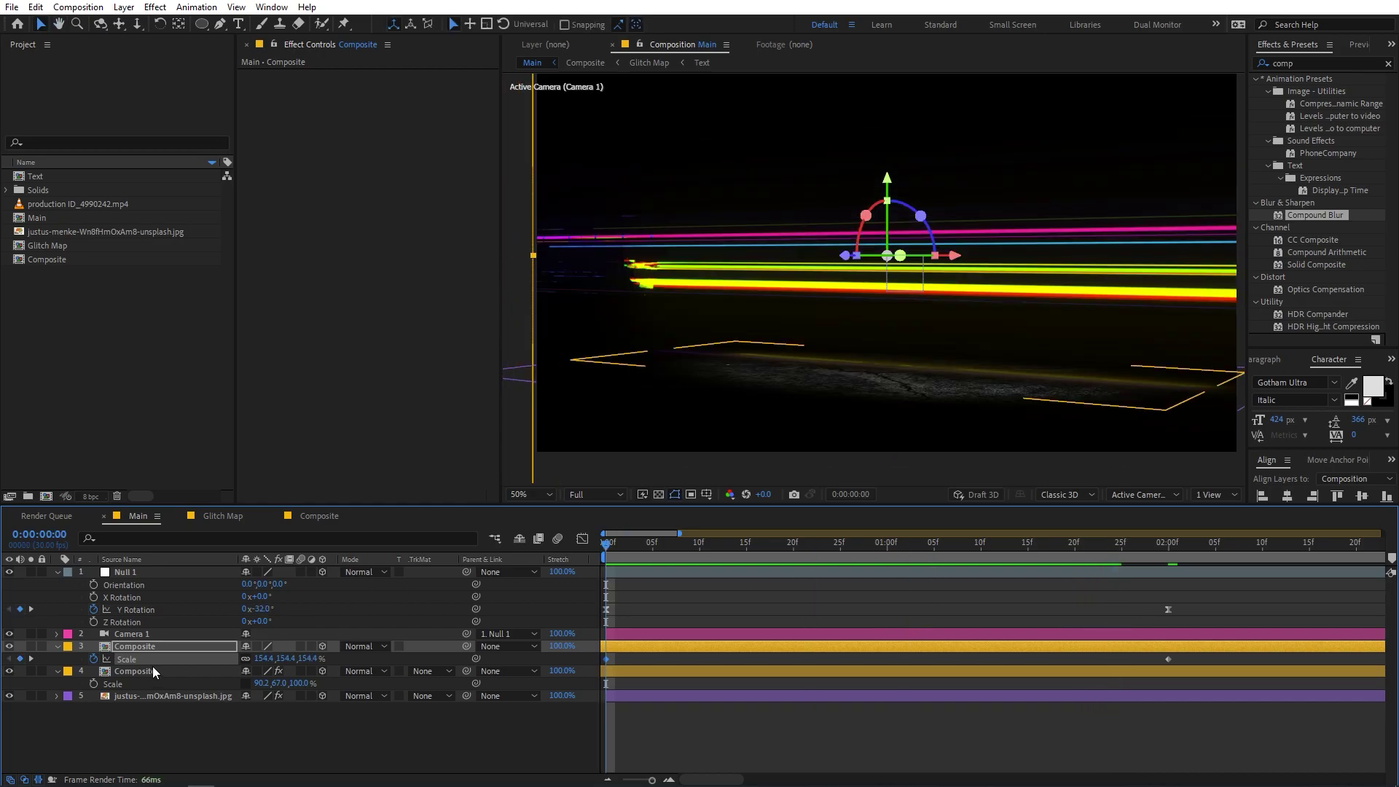
Keyframe the floor reflection layer's scale from 153.9, 114.3, 170.6% at the first frame to 90.2, 67, 100% at 2 seconds and preview it.
left_click(120, 671)
left_click(93, 684)
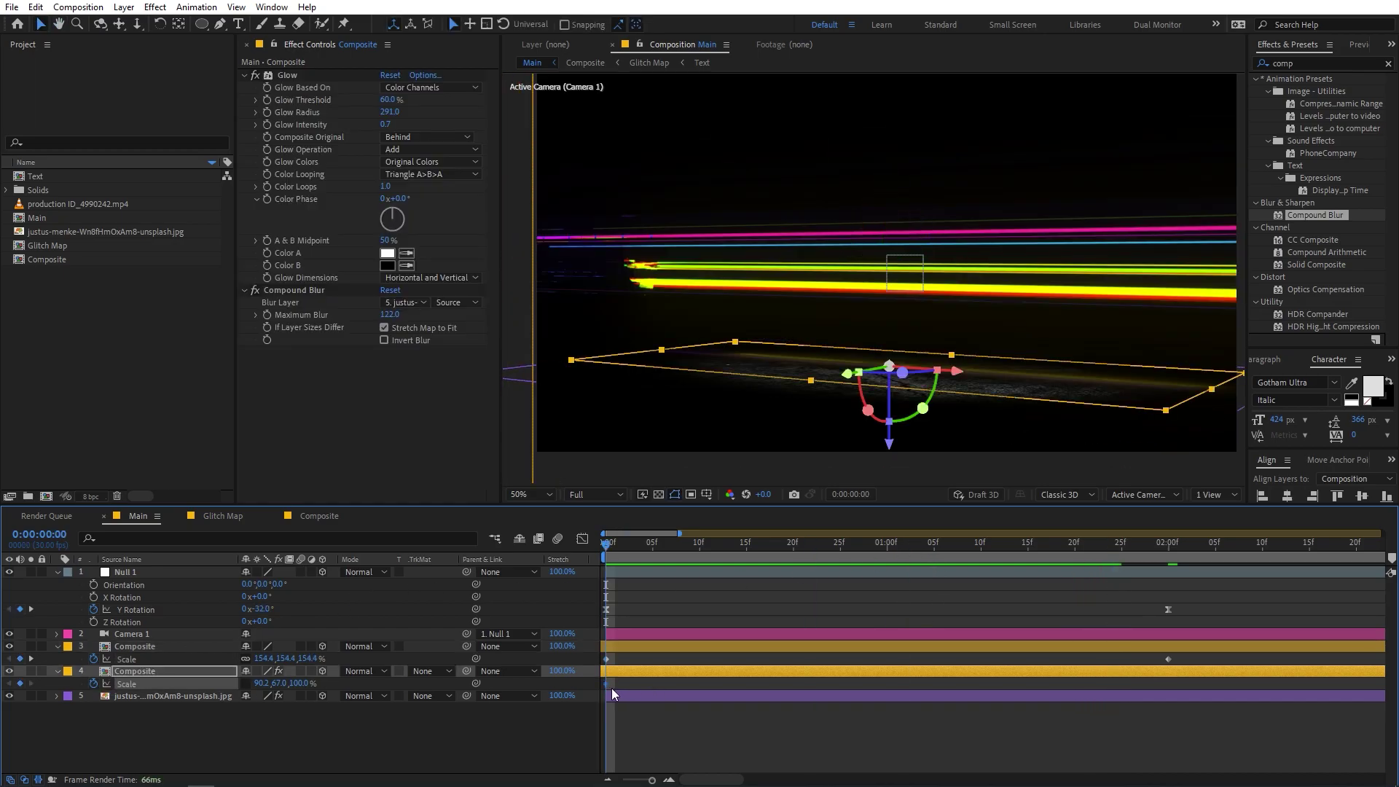
left_click_drag(607, 685, 1169, 685)
key("F2")
left_click(252, 688)
left_click_drag(259, 683, 644, 709)
key("space")
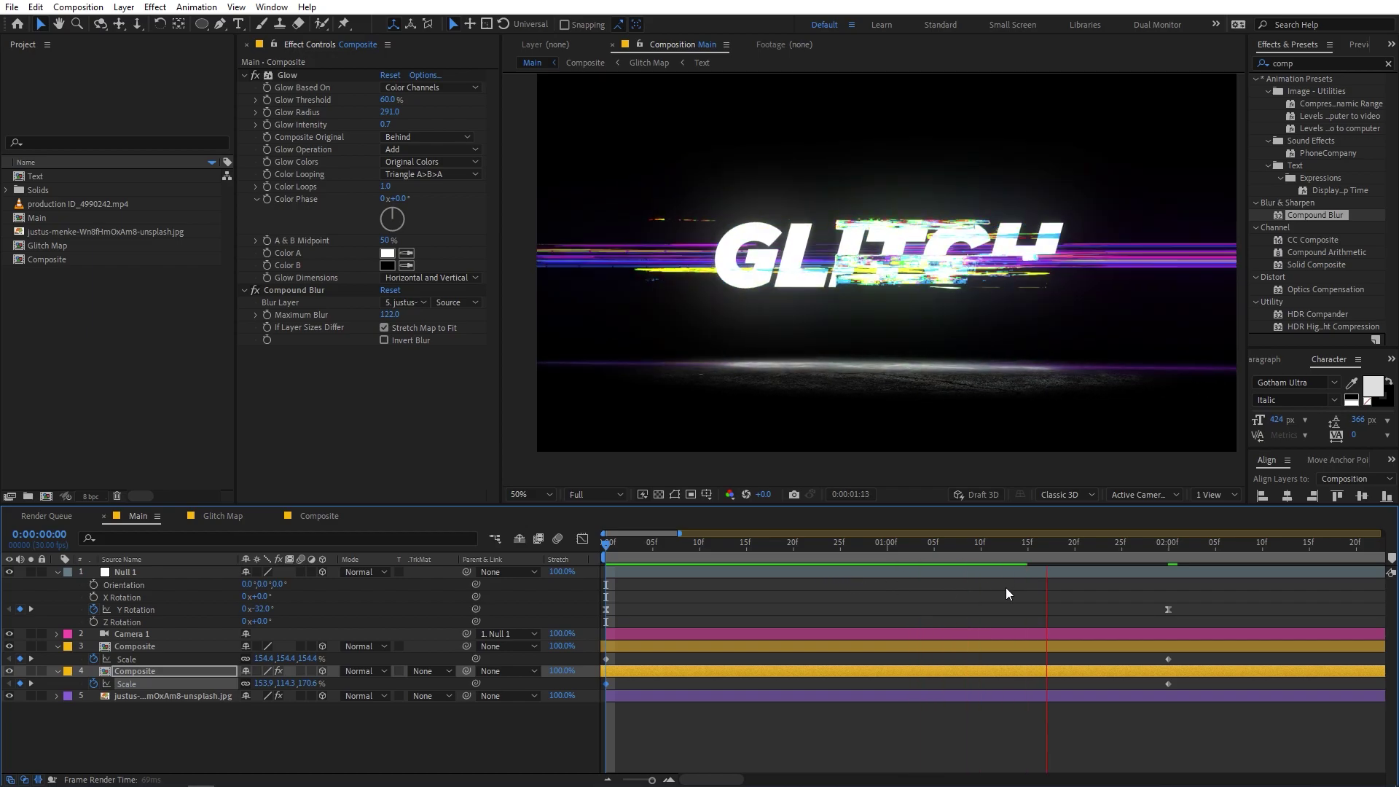
Apply Easy Ease to the scale keyframes of both Composite layers and preview the animation from the start.
key("space")
left_click_drag(1190, 657, 501, 697)
key("F9")
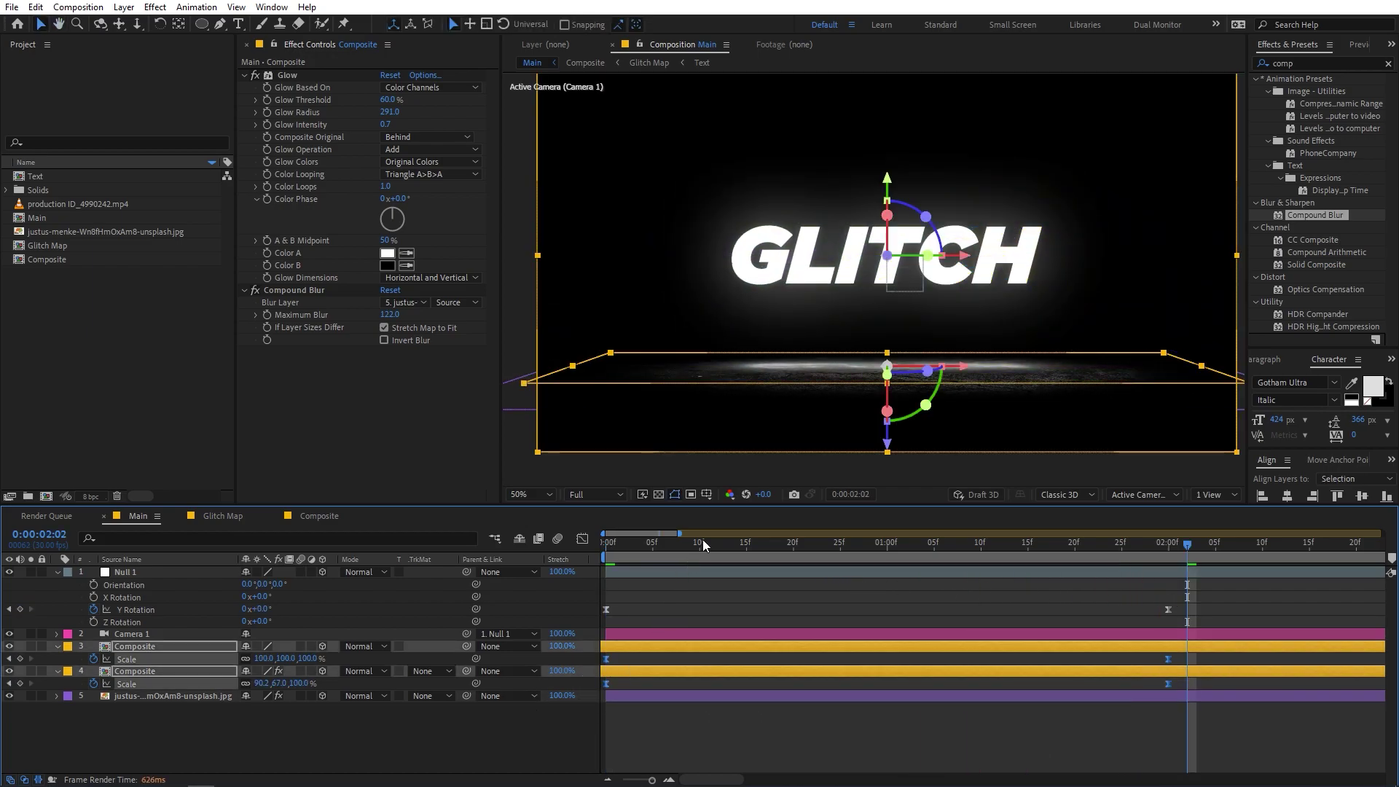
key("Home")
key("space")
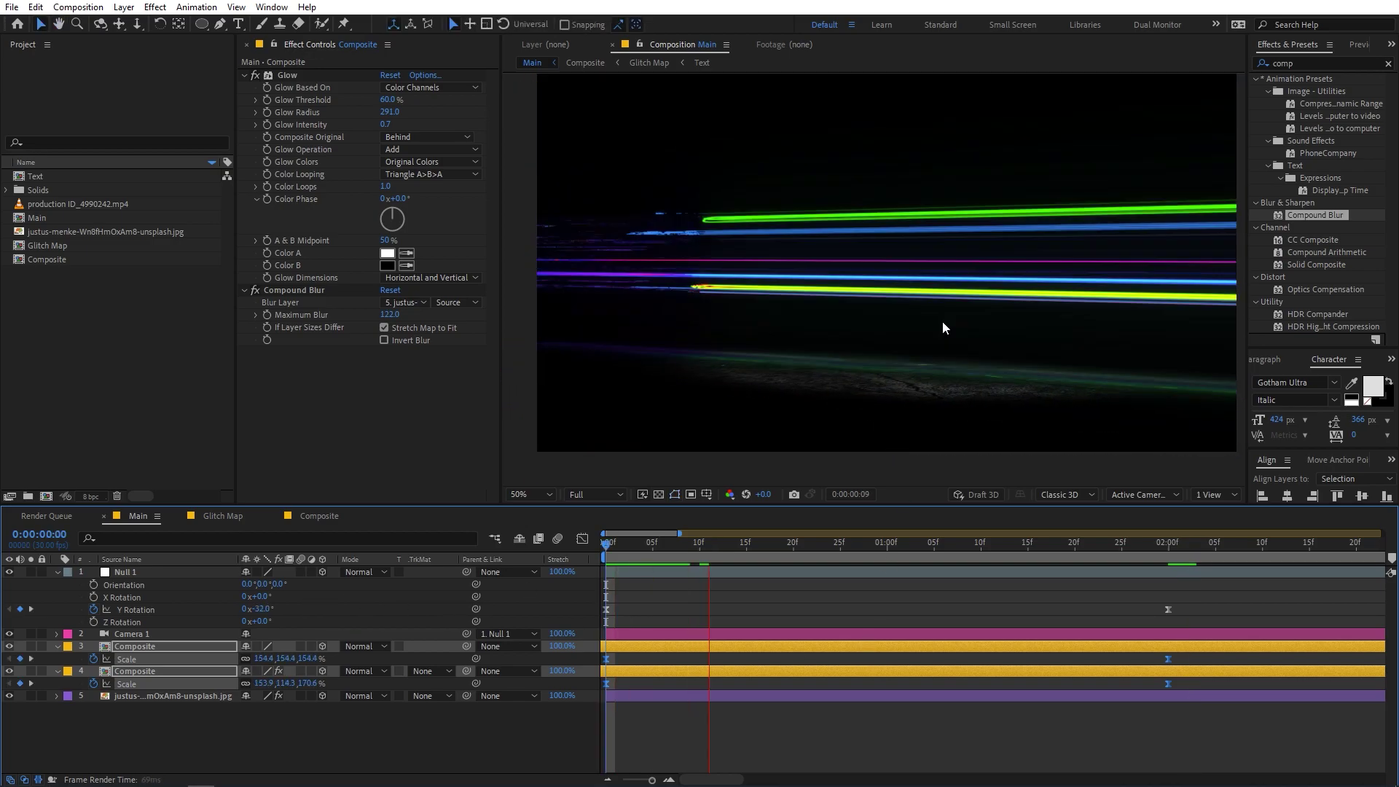
scroll(954, 294, "down", 2)
scroll(999, 308, "up", 2)
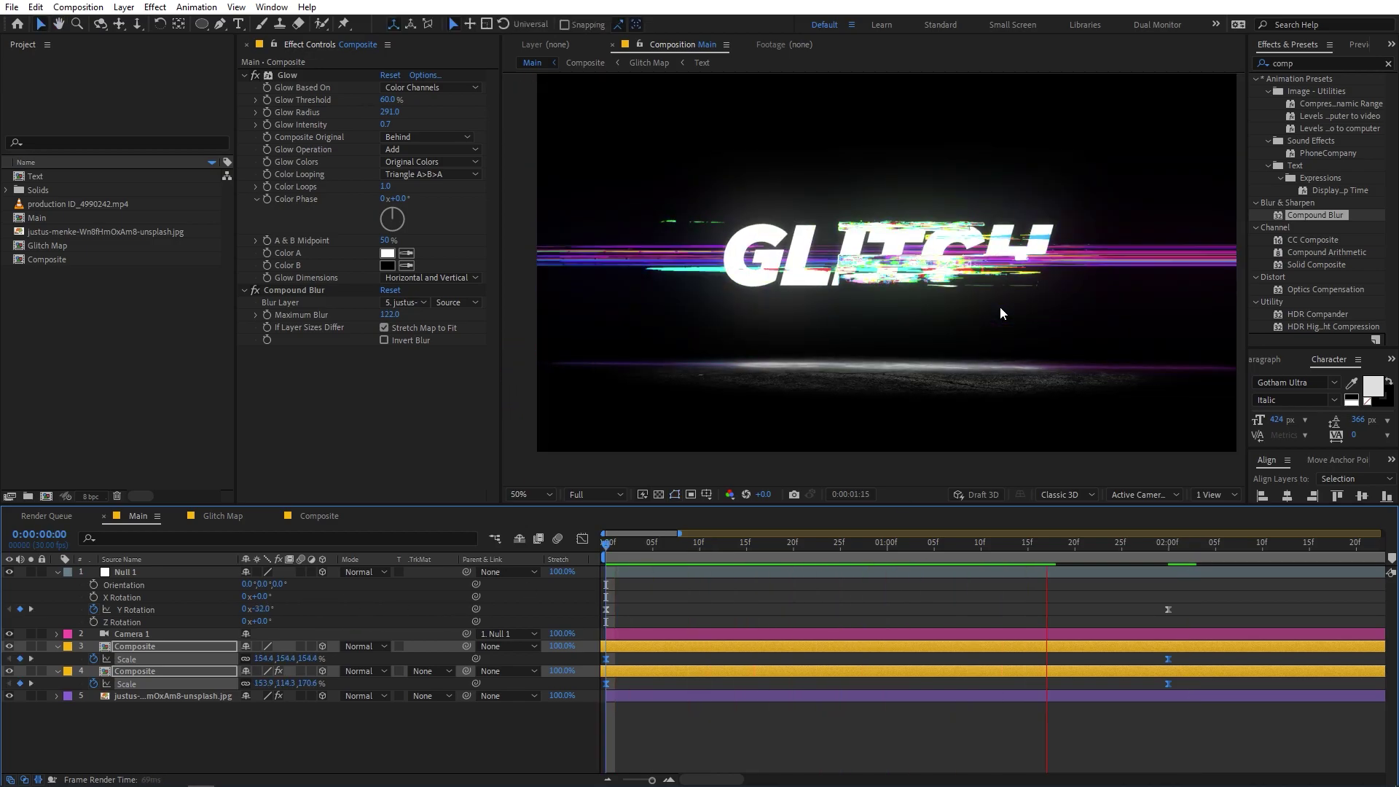
key("space")
Lengthen the incoming ease of the final rotation and scale keyframes in the speed graph so the motion peaks early, and preview it.
left_click_drag(1250, 605, 554, 688)
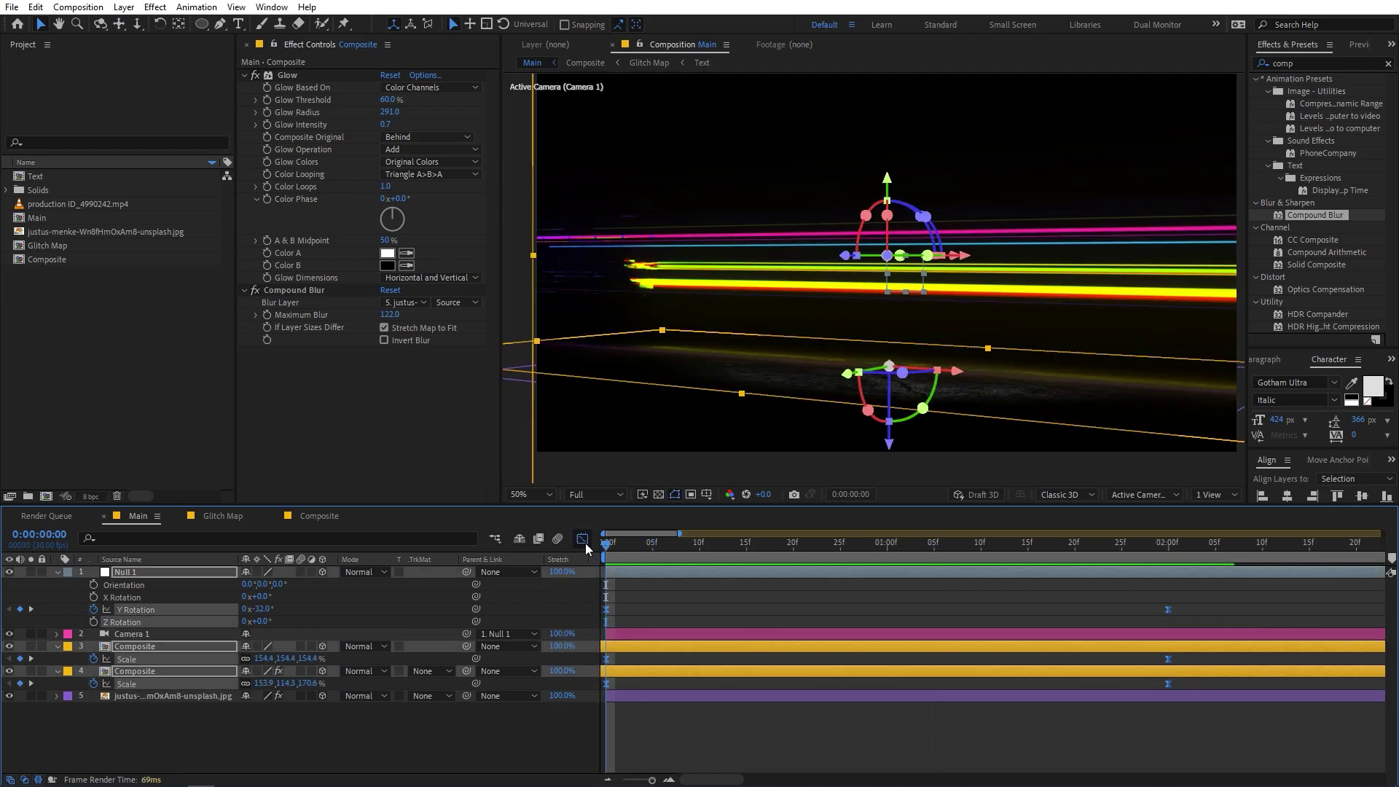
left_click(582, 538)
left_click_drag(1237, 601, 1020, 667)
left_click_drag(1078, 630, 900, 628)
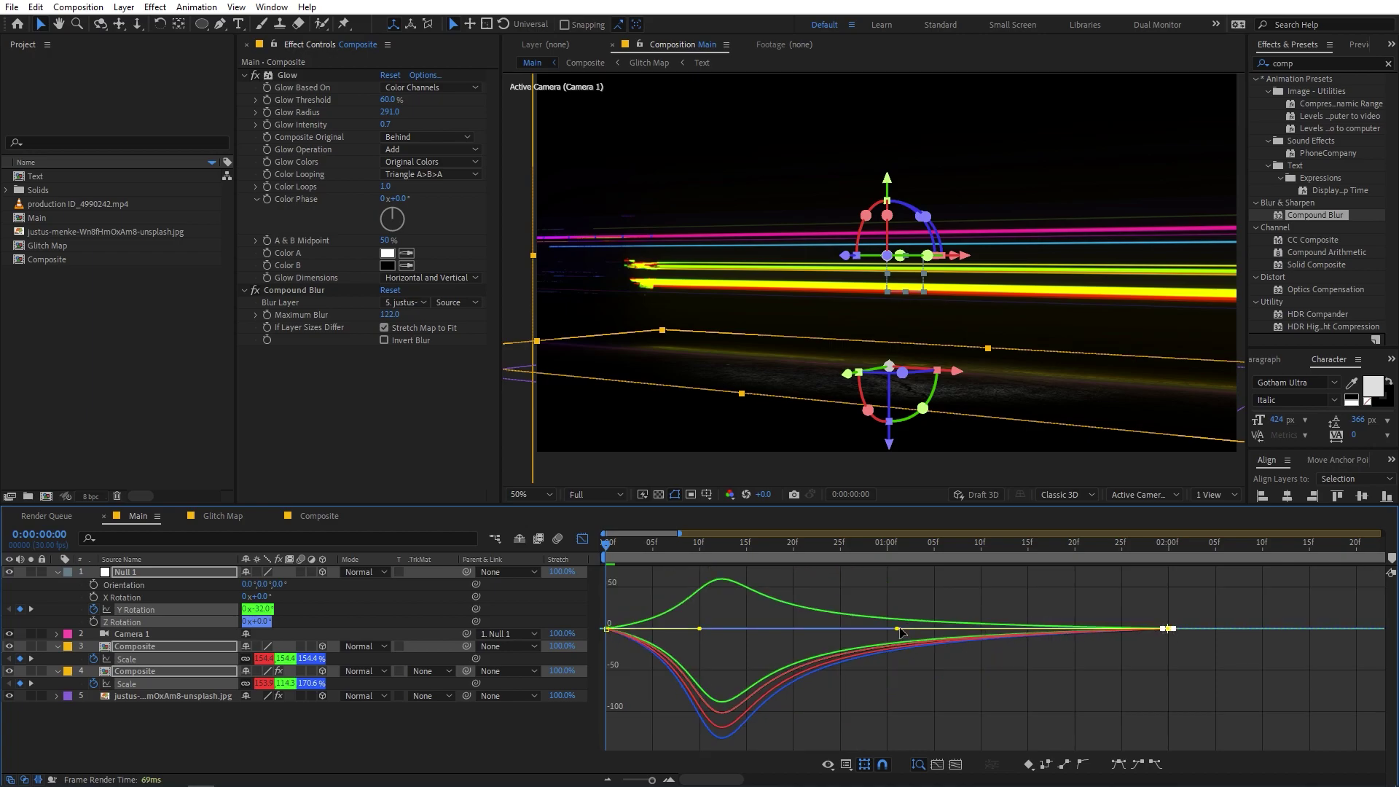
key("space")
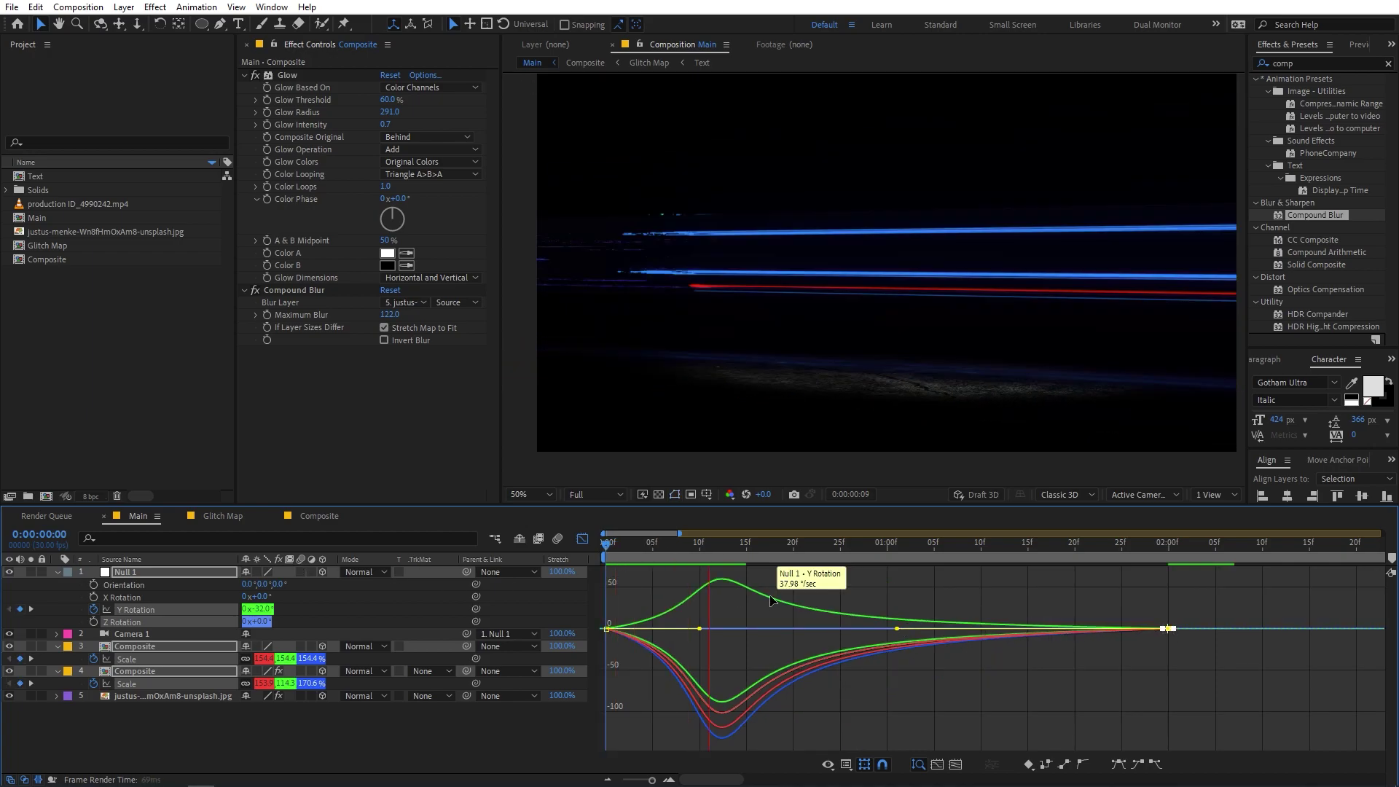
left_click(583, 542)
Add an adjustment layer above all layers in Main and apply the Glow effect to it.
right_click(199, 734)
mouse_move(306, 559)
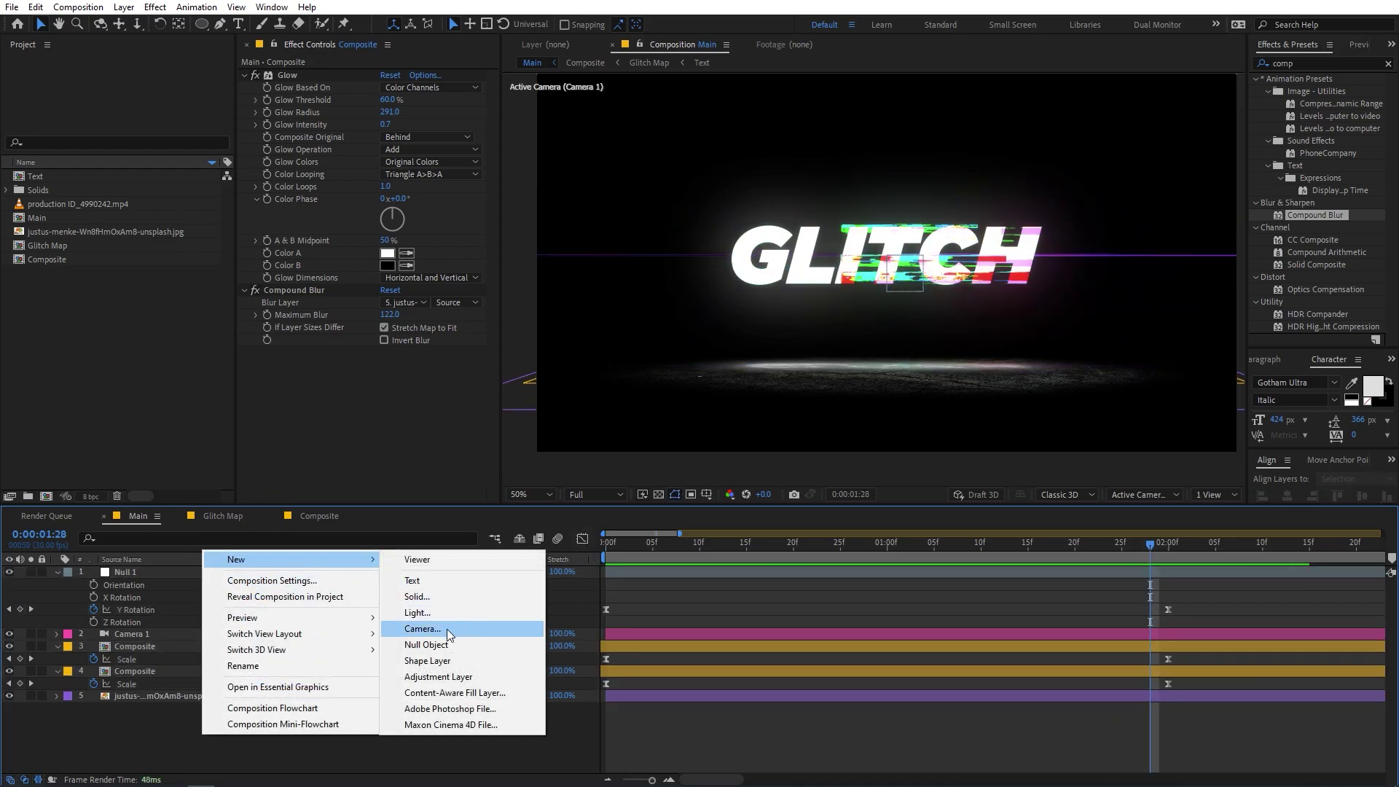
left_click(438, 676)
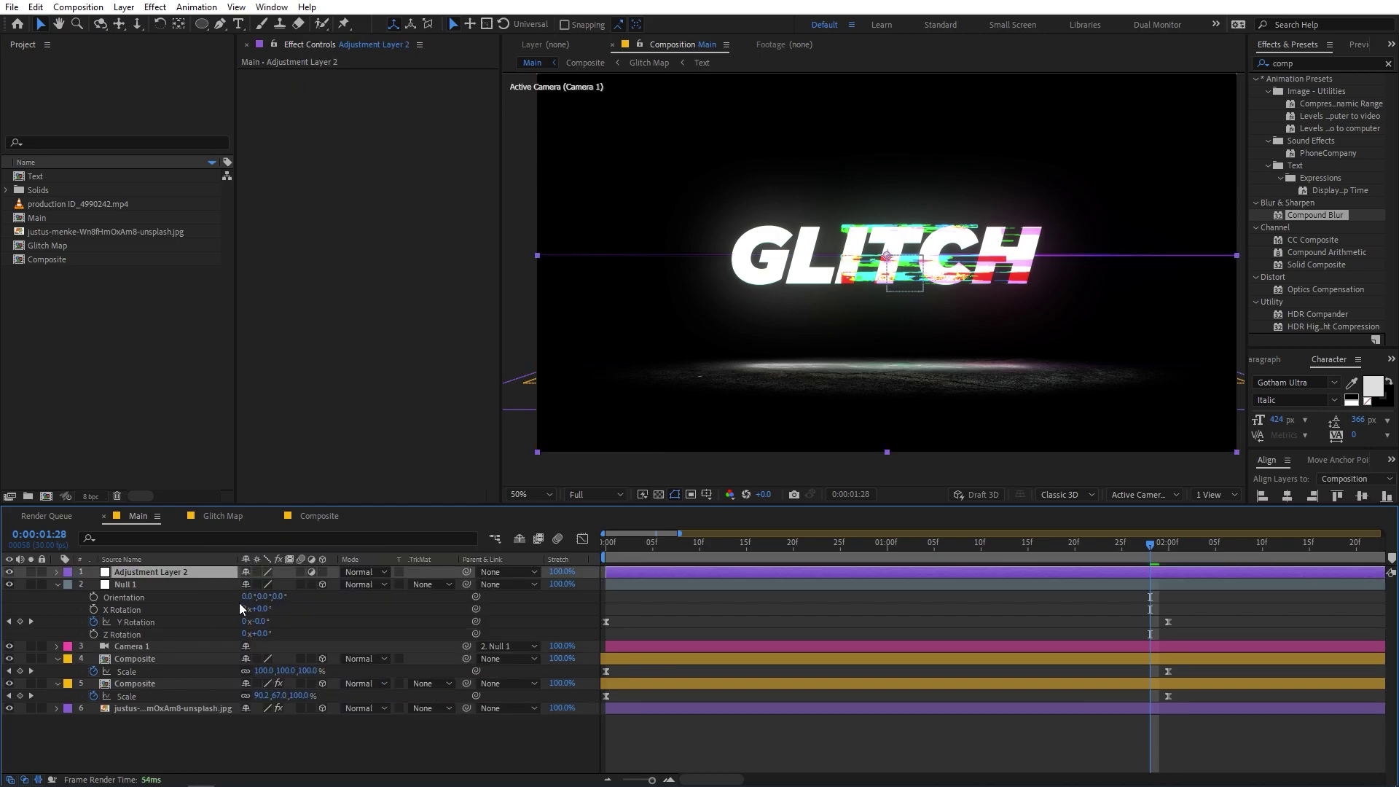
left_click(1333, 64)
type("glo")
left_click_drag(1314, 154, 186, 572)
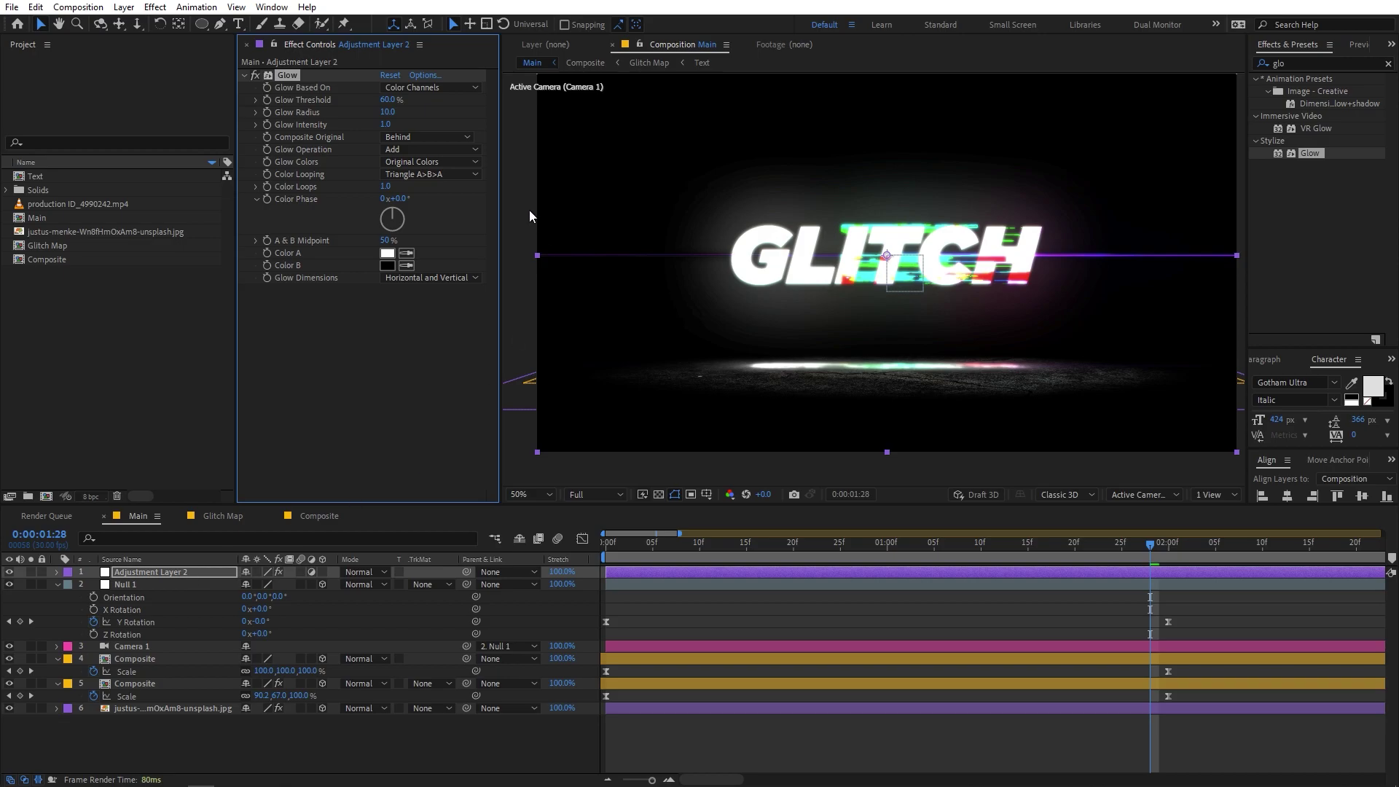
Set the adjustment layer's Glow Radius to 452 and Glow Intensity to 0.1, and preview the composition.
left_click_drag(402, 112, 724, 113)
left_click_drag(392, 124, 342, 125)
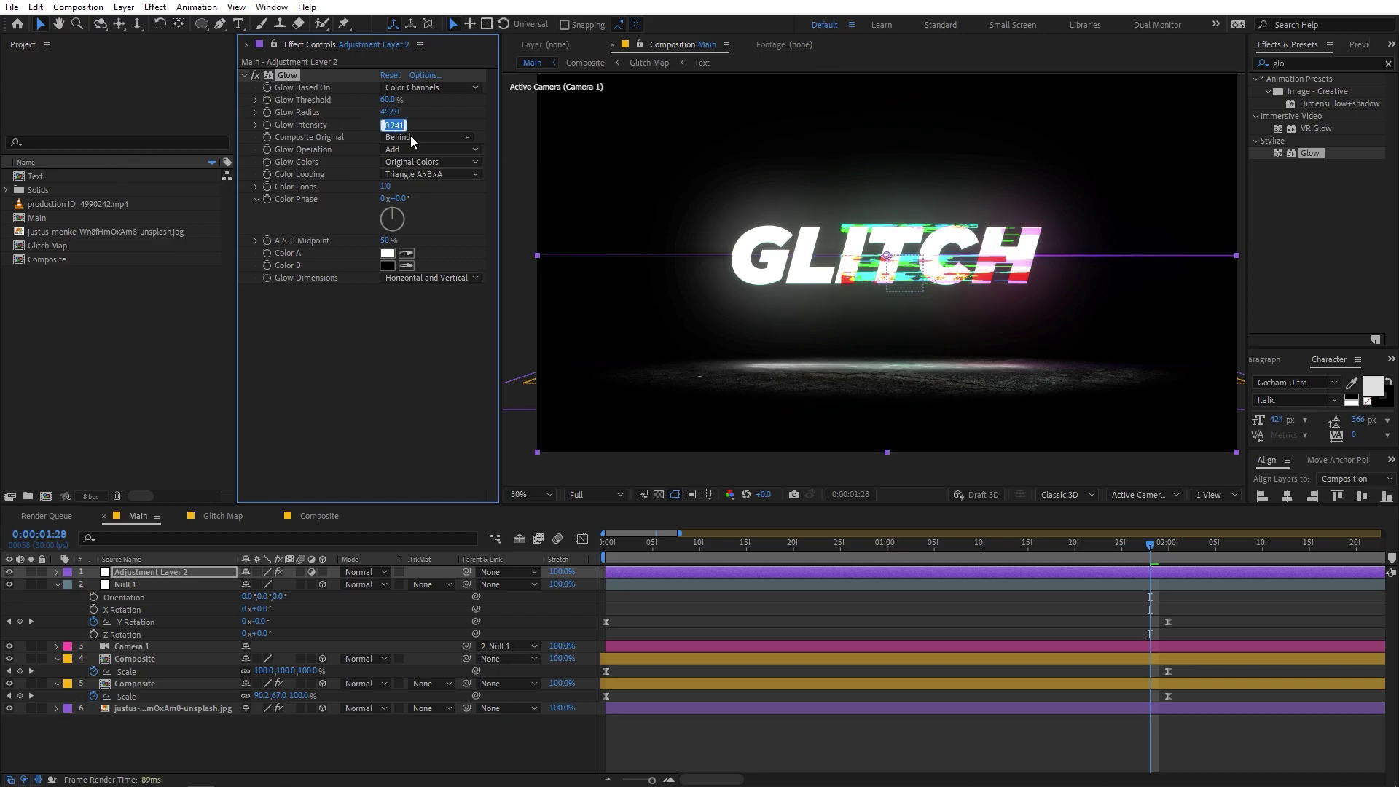
type("0.1")
key("Return")
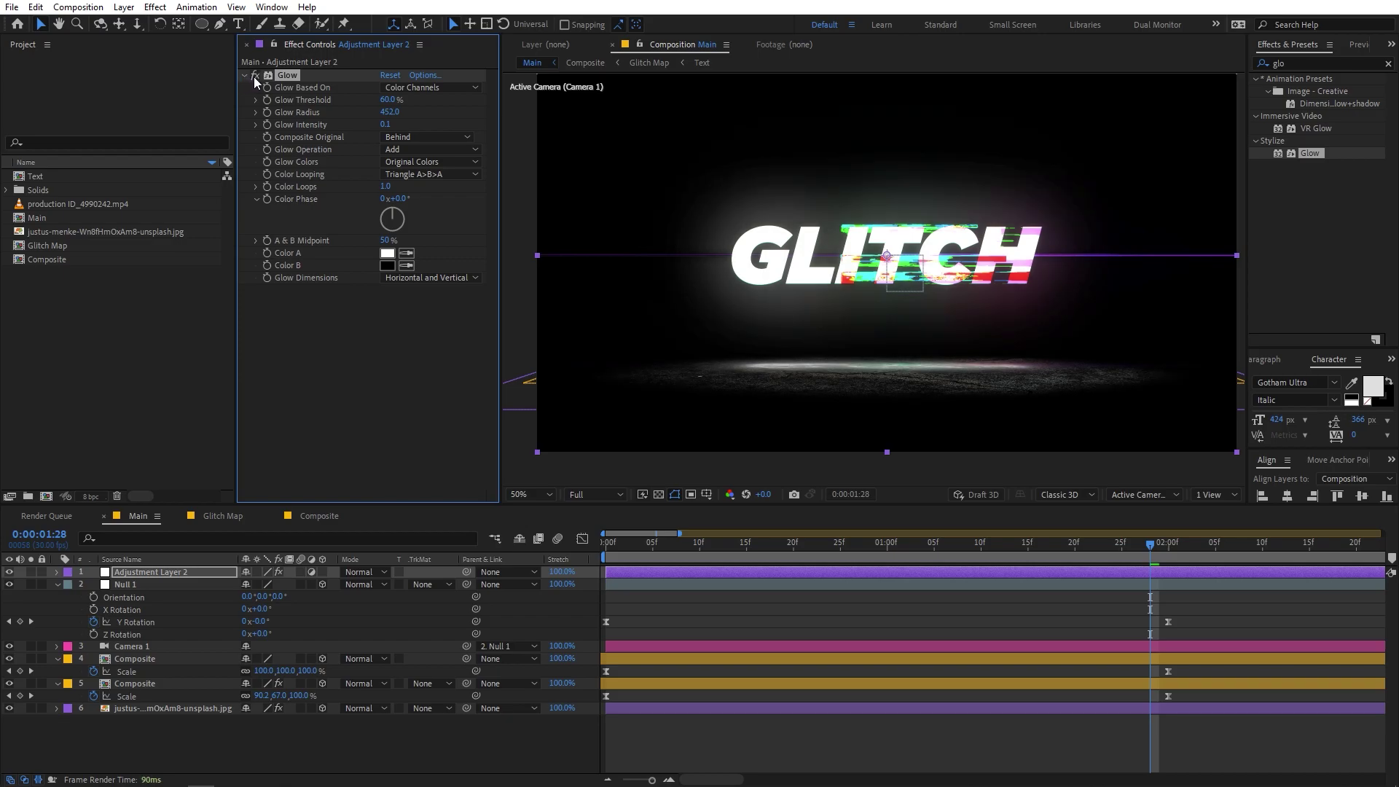
key("space")
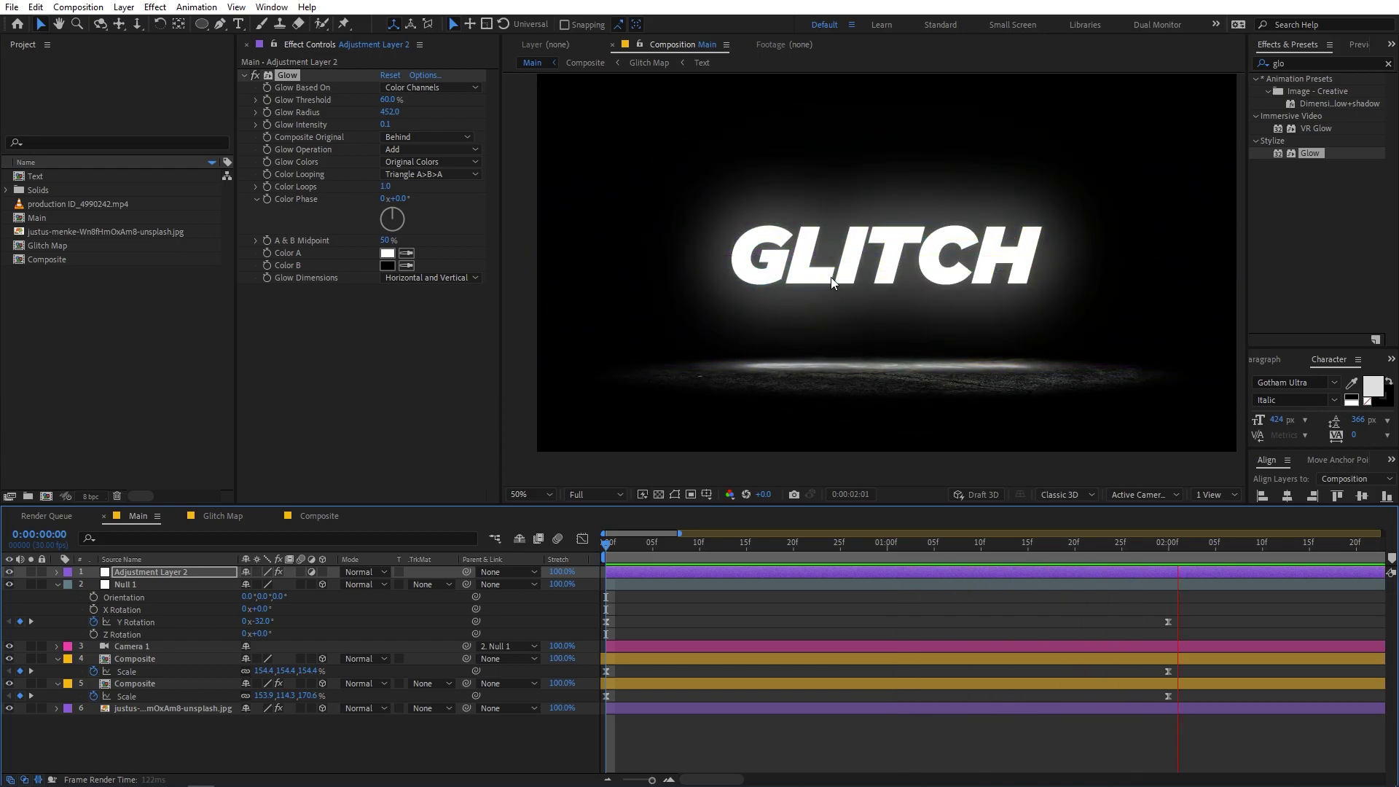
key("space")
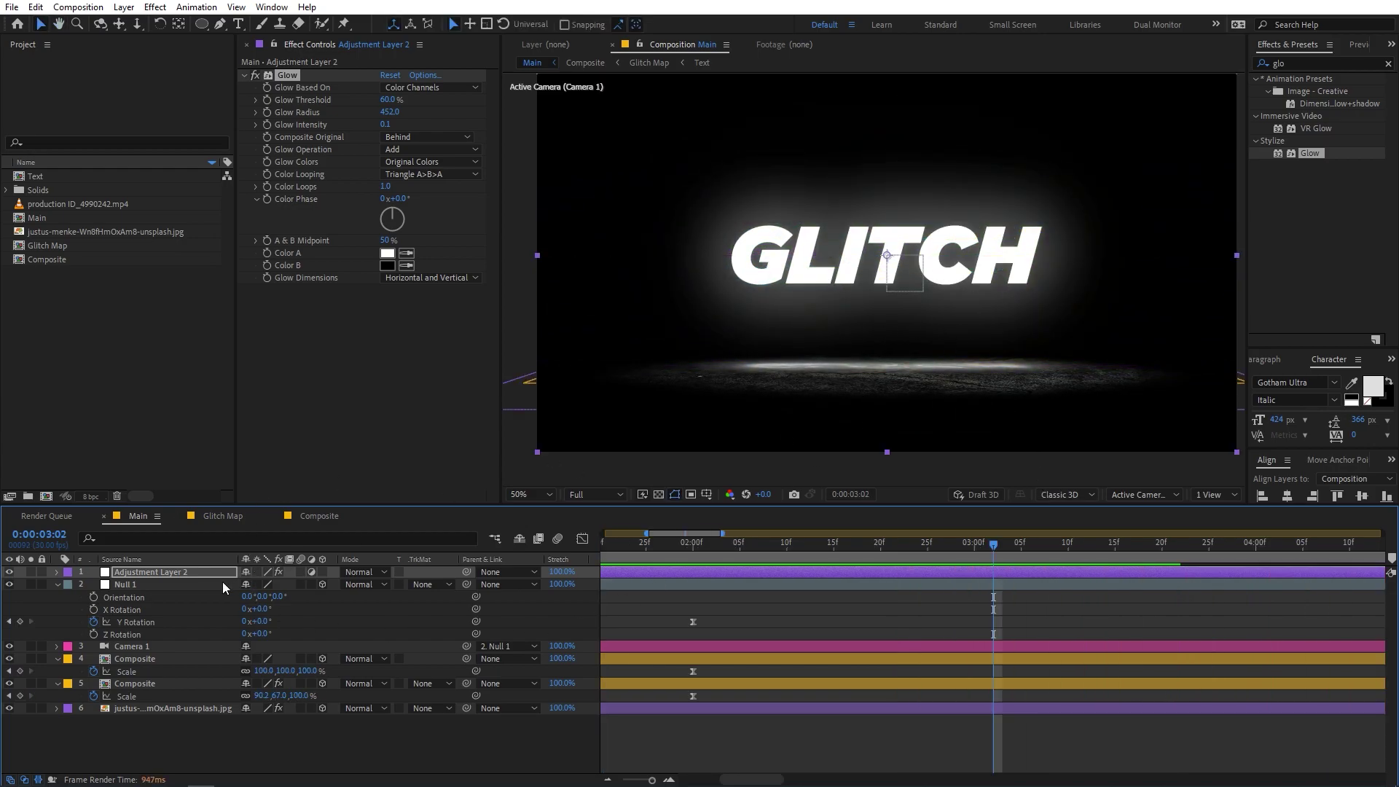
Replace the title in the Text composition with "MOTION" and return to the Main composition.
double_click(36, 177)
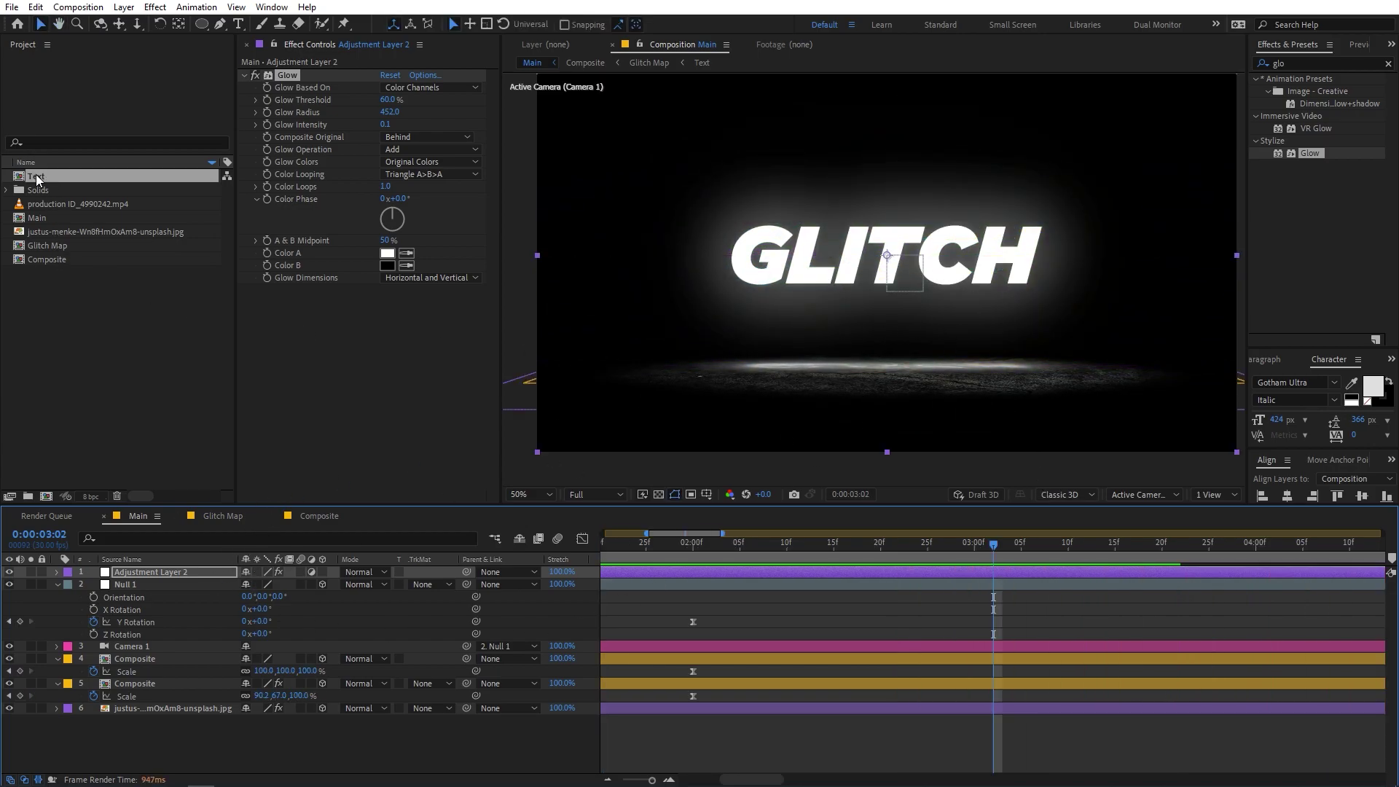
left_click(136, 573)
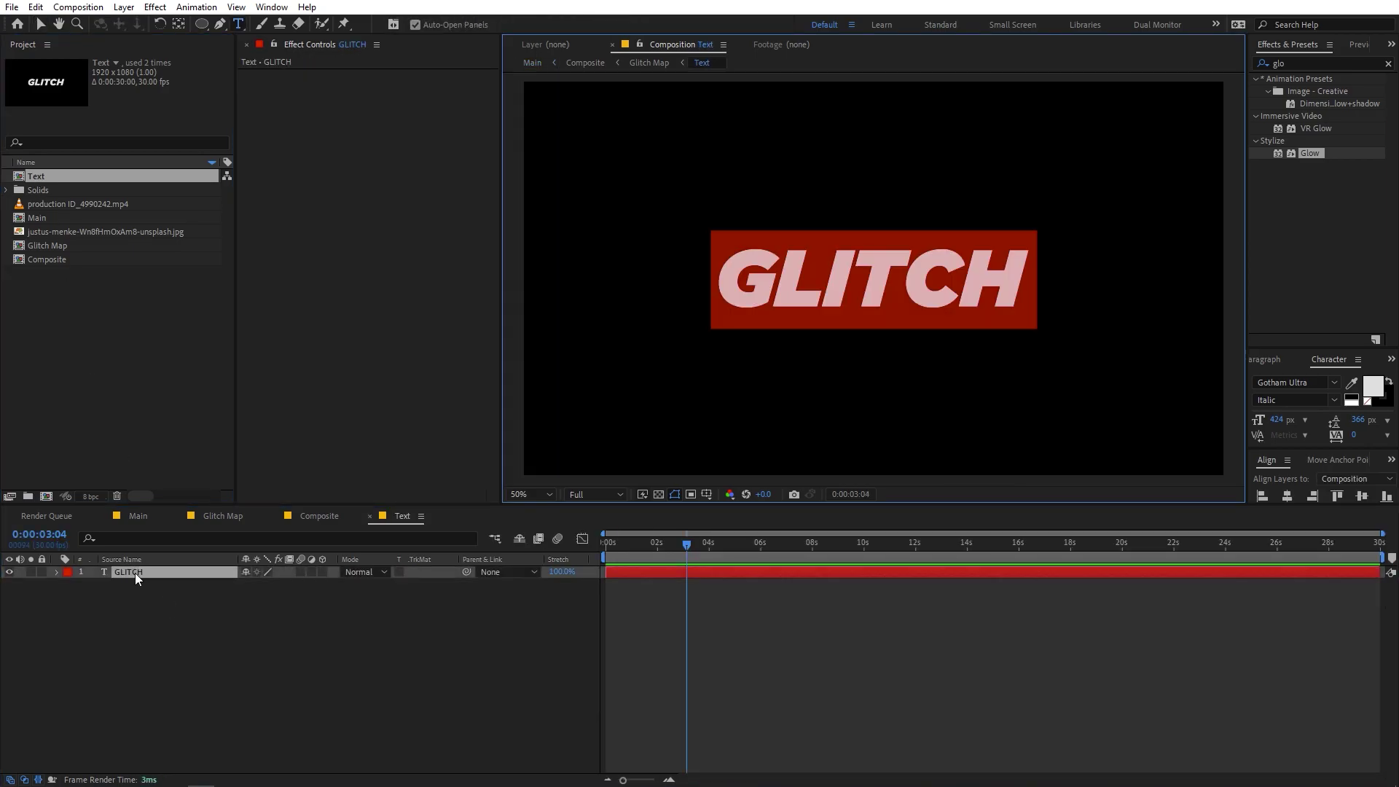
type("MOTION")
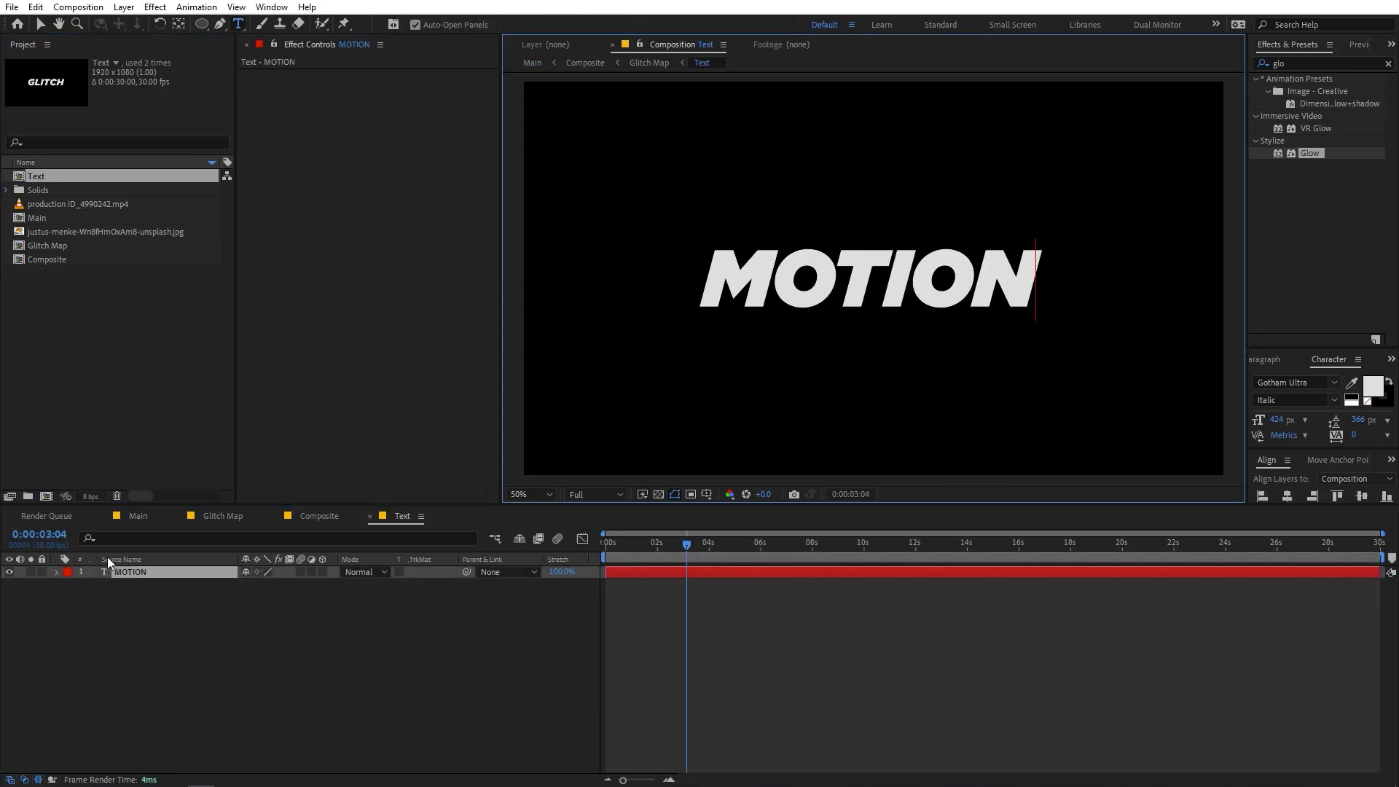
left_click(141, 515)
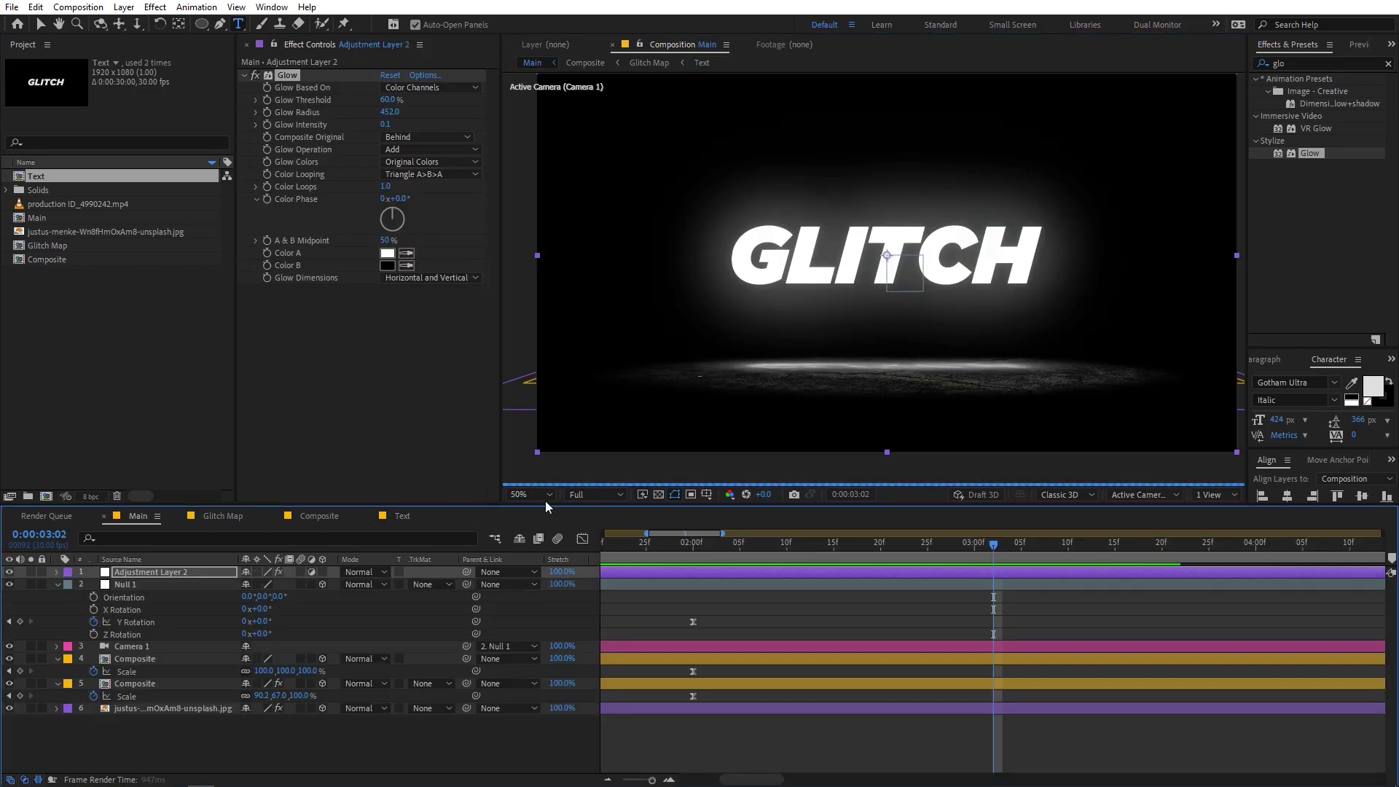
Preview the Main composition with the new title from the first frame, with the whole timeline in view.
left_click(685, 545)
key("space")
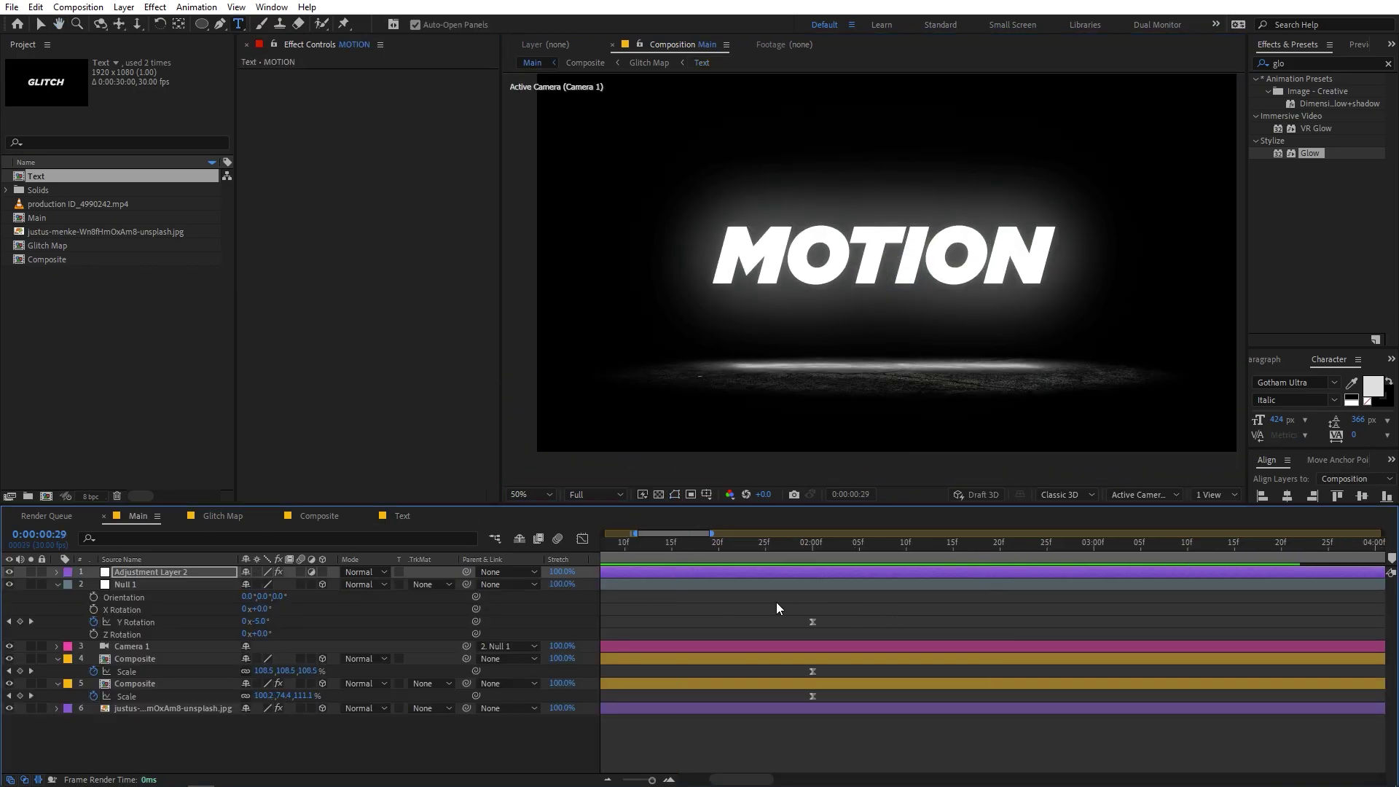
key("space")
left_click_drag(652, 779, 623, 780)
key("space")
key("Home")
key("space")
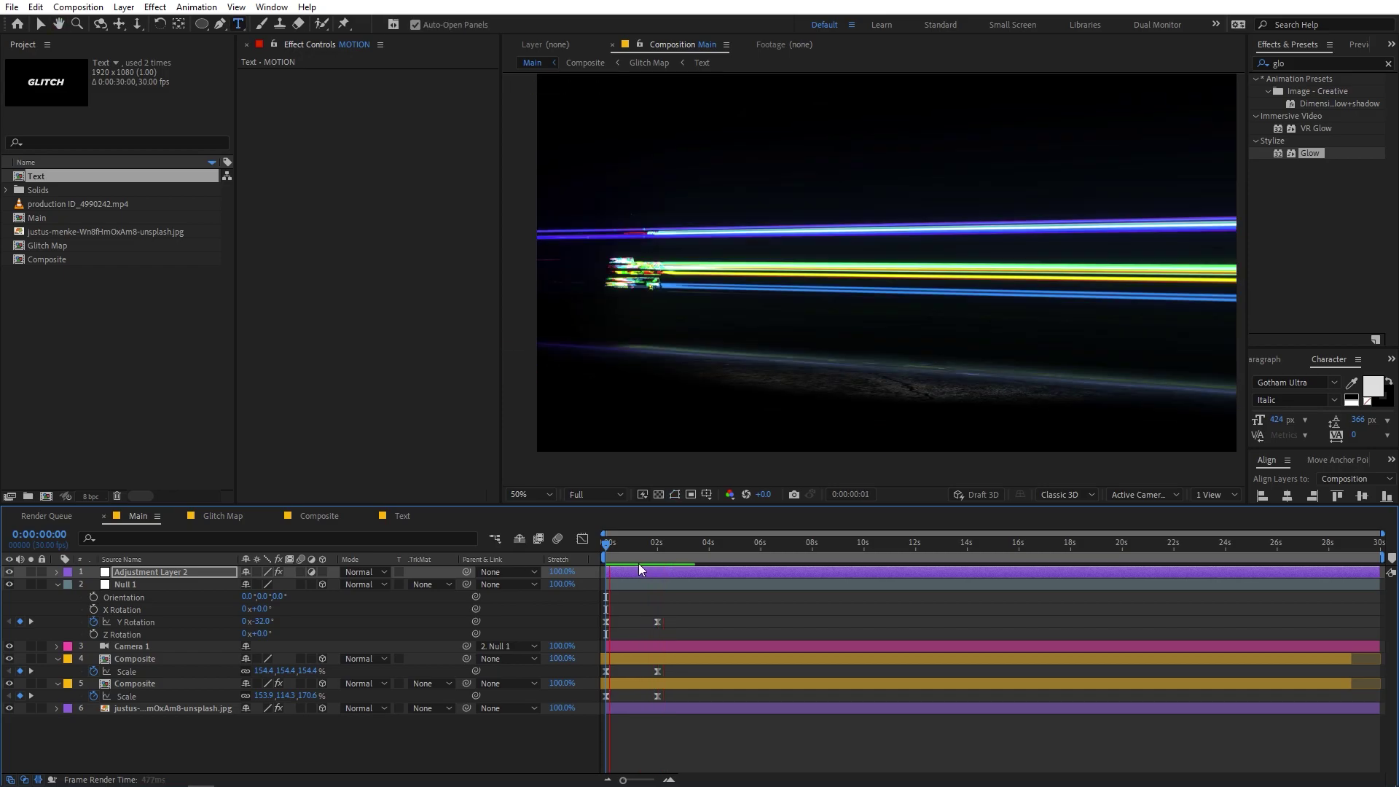
Check the title in the Text composition, end Main's work area at about 3.4 seconds, and preview it from the start.
left_click(402, 516)
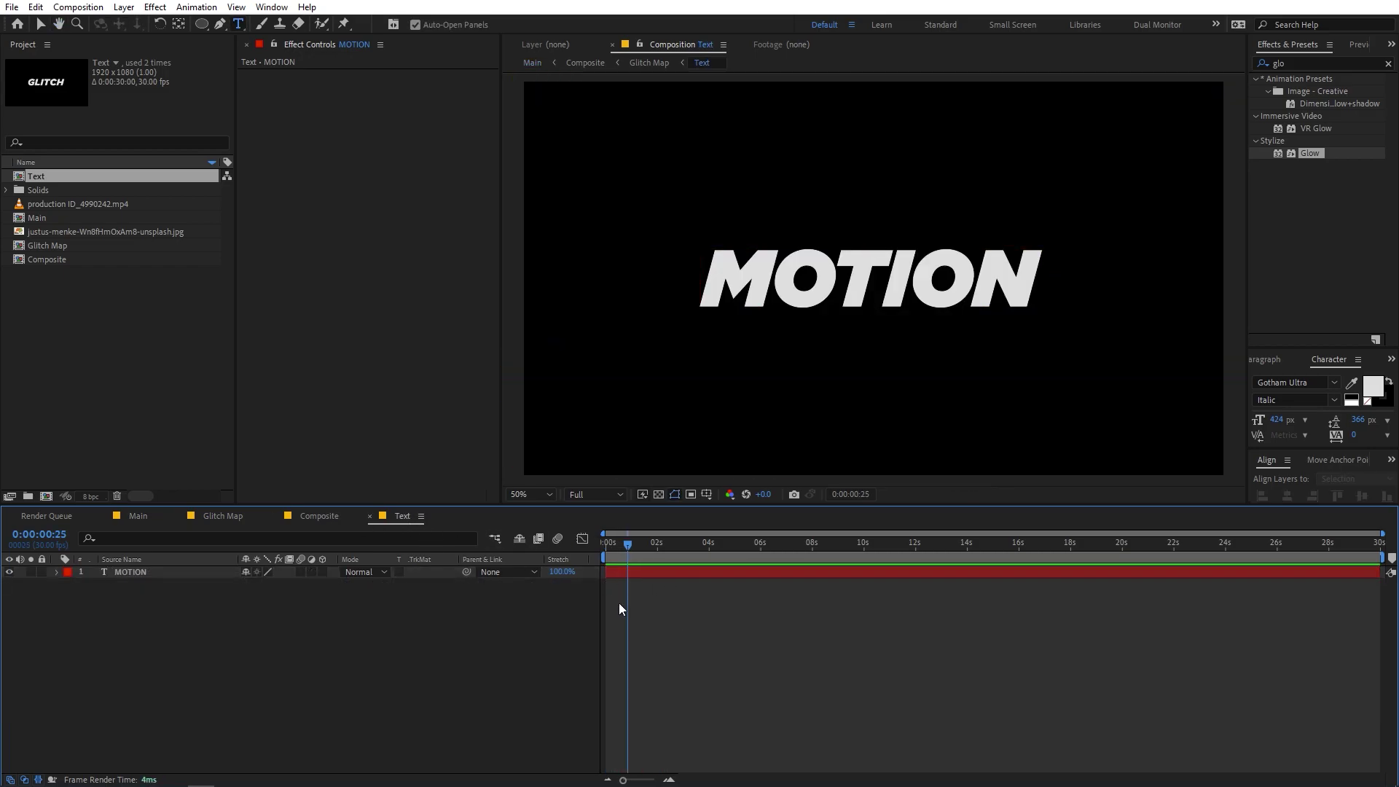
left_click(137, 517)
left_click_drag(627, 544, 711, 546)
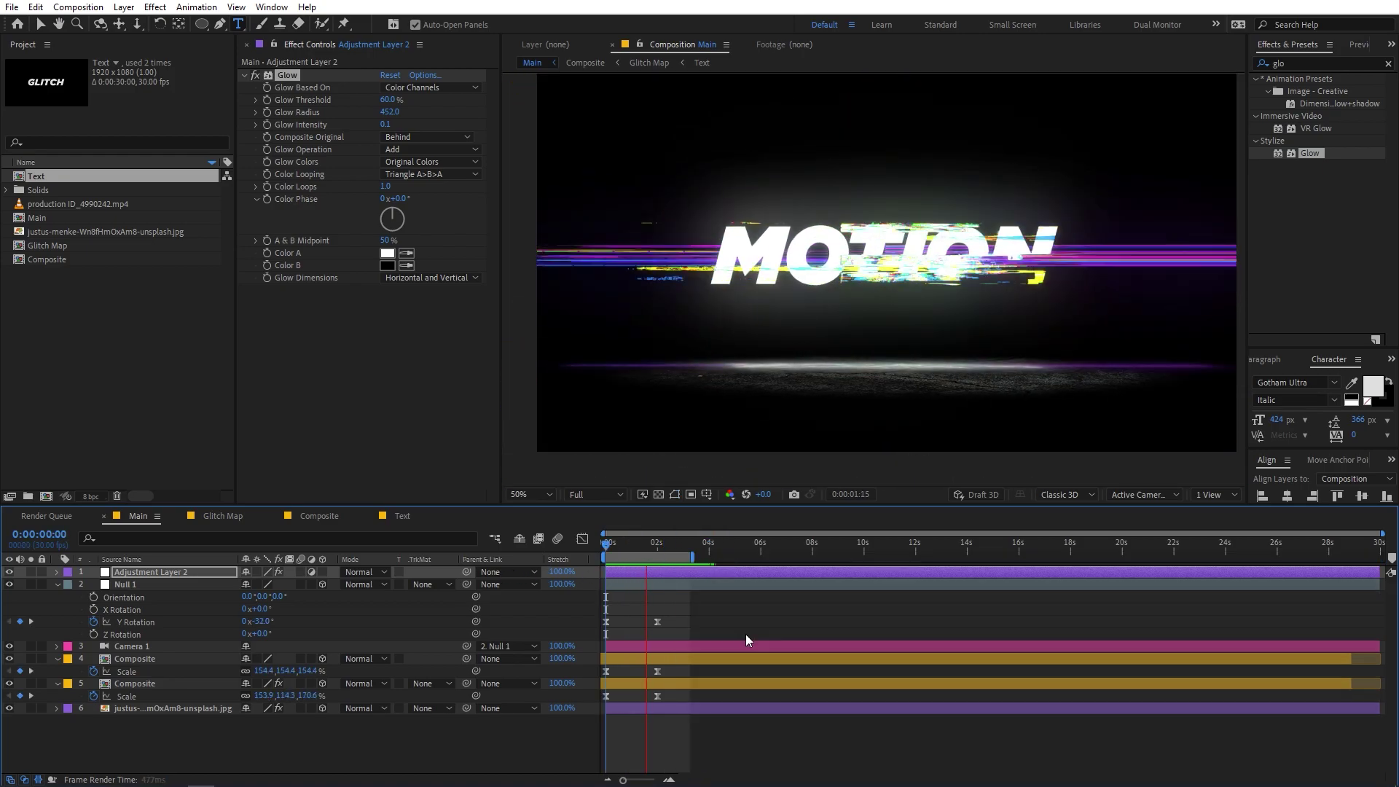